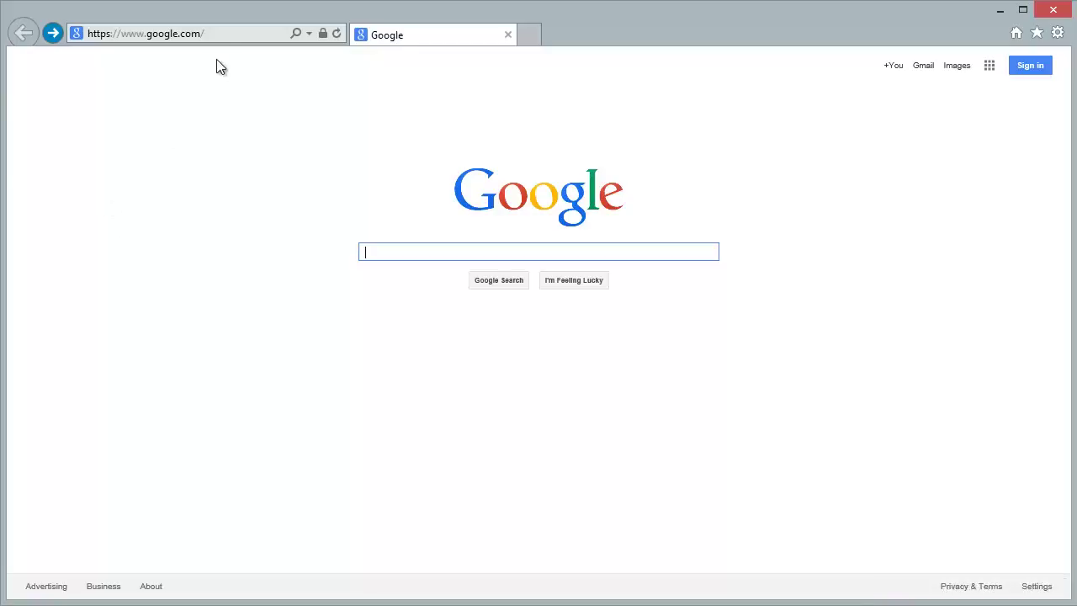
Step: Go to the SAM login page at sam.cengage.com
click(226, 35)
text(sam.cengage)
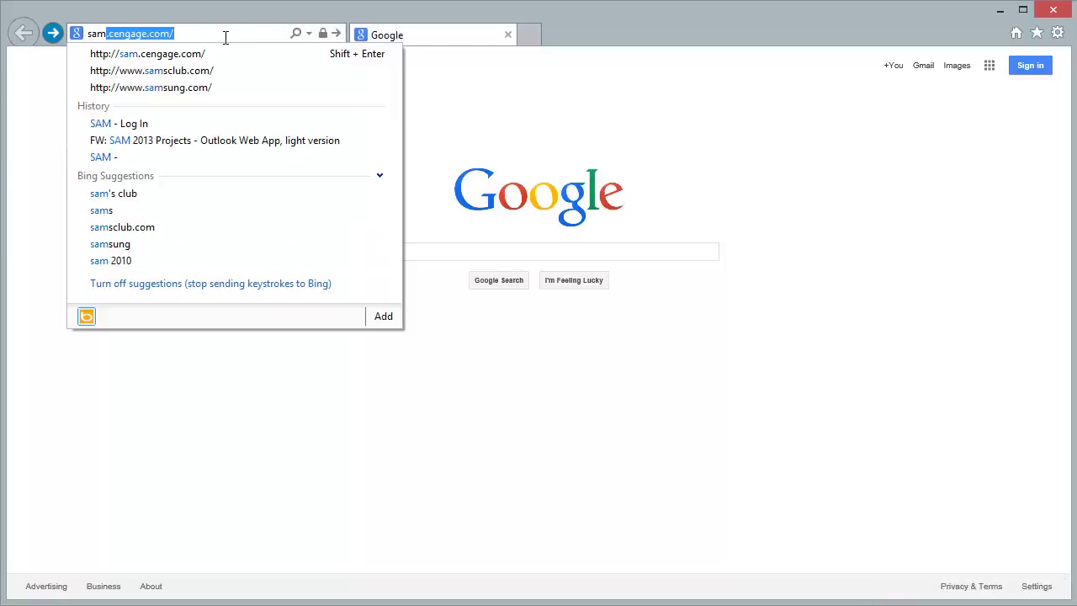
key(Return)
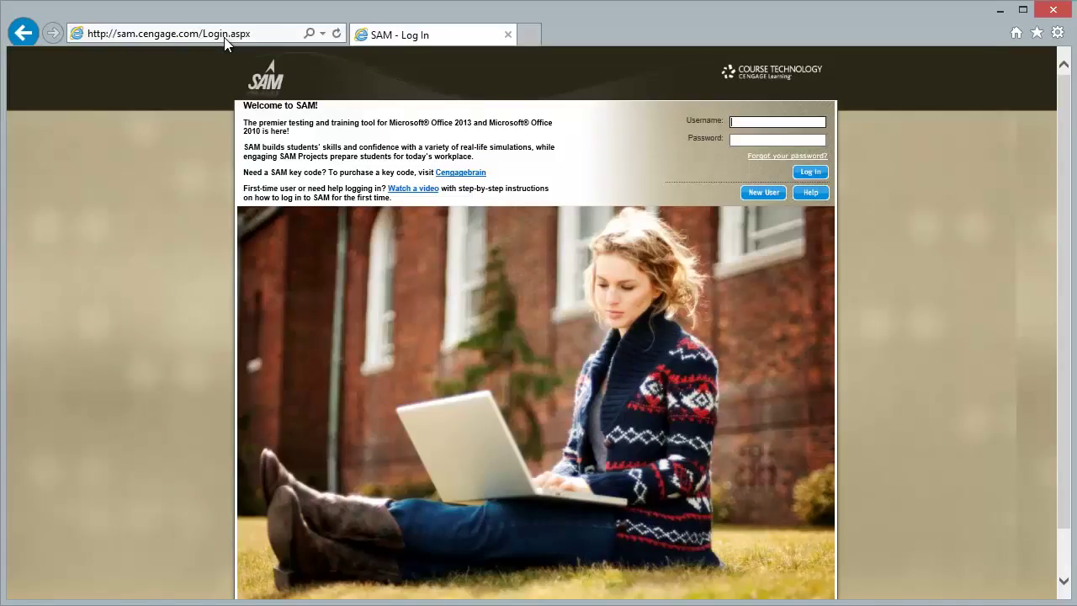
Step: Log in to SAM with the saved username and its stored password
click(734, 123)
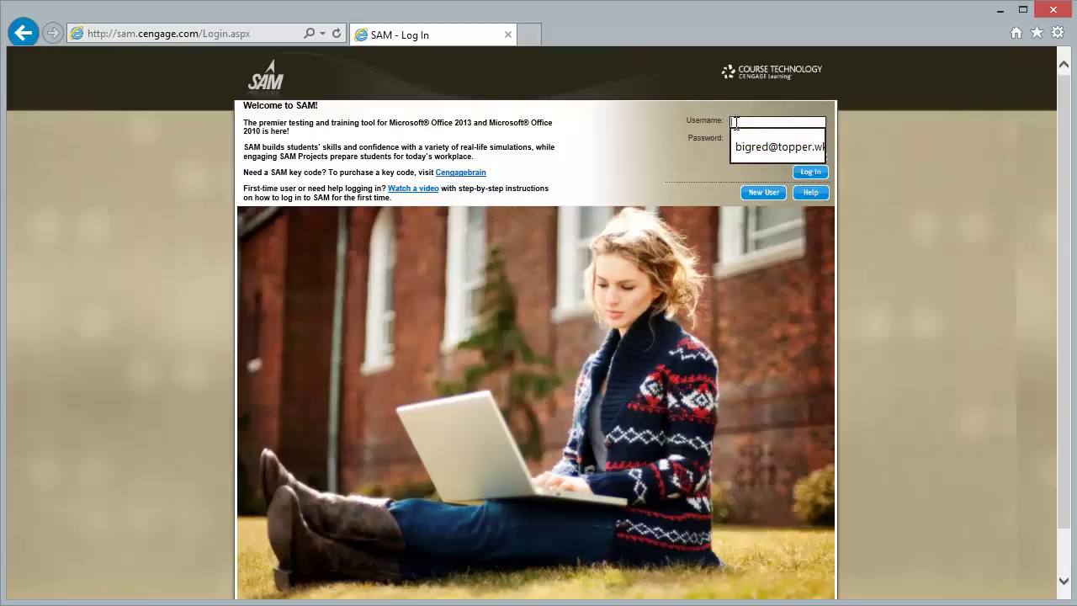
click(747, 147)
click(810, 172)
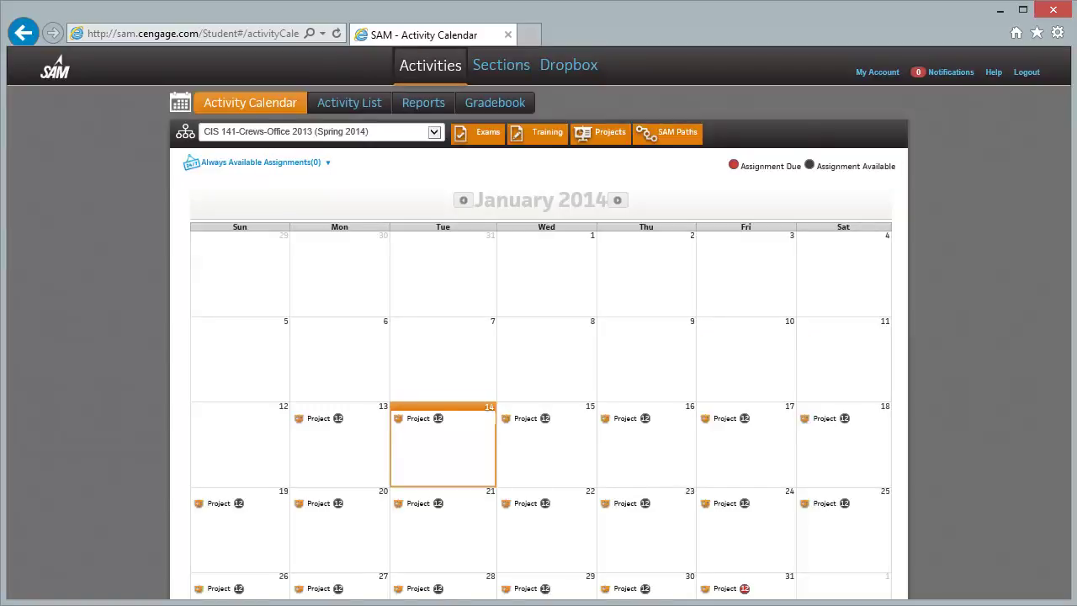
Step: Display the activity list for the section filtered to project assignments only
click(348, 108)
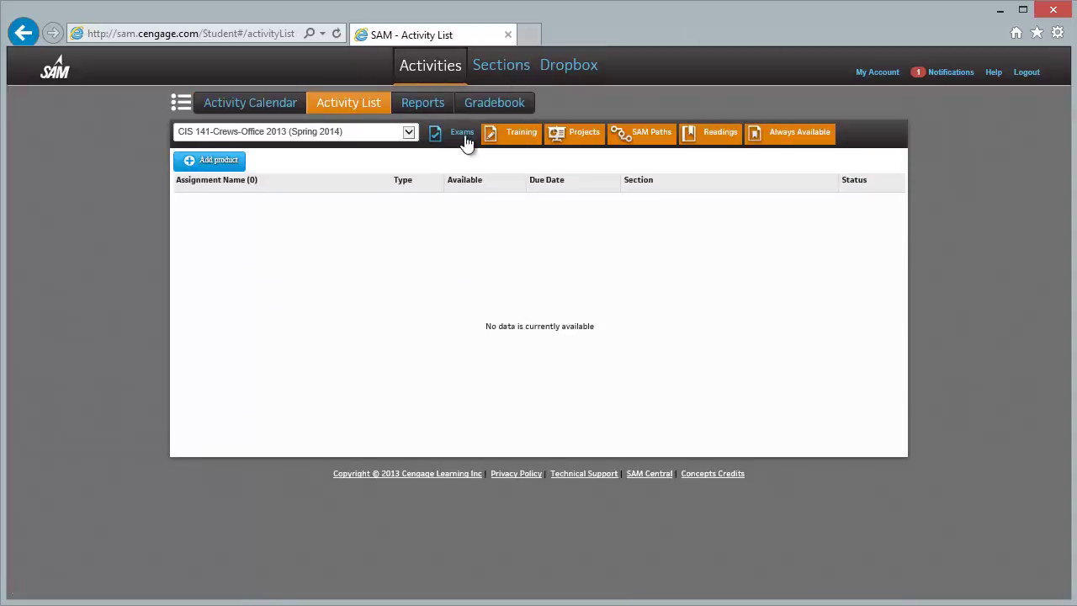
click(648, 139)
click(714, 139)
click(765, 142)
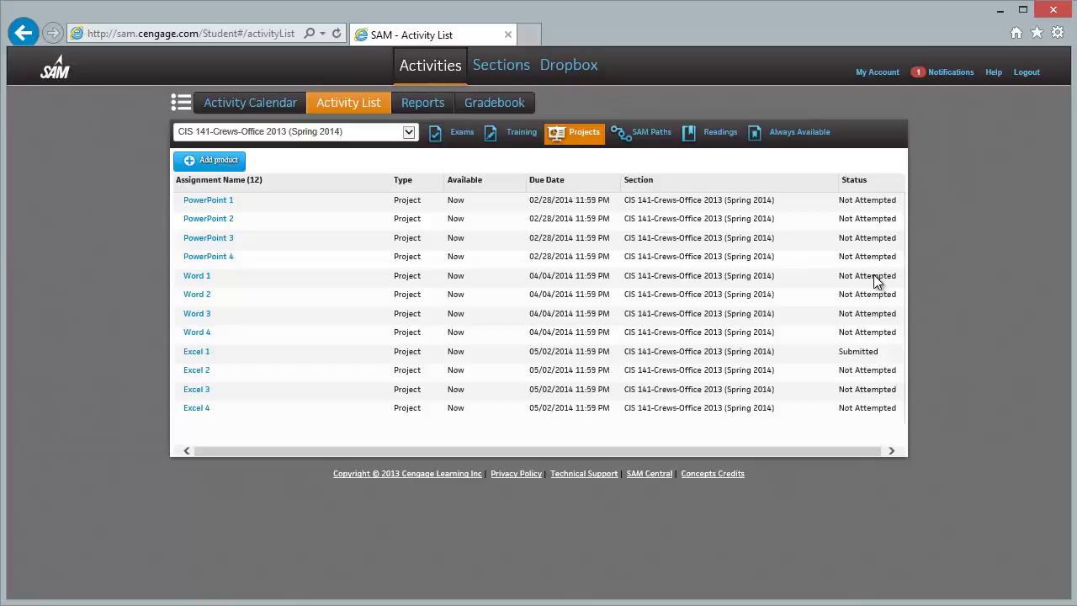
Step: Start the Excel 2 project and open its downloaded instructions document in Word with editing enabled
click(195, 380)
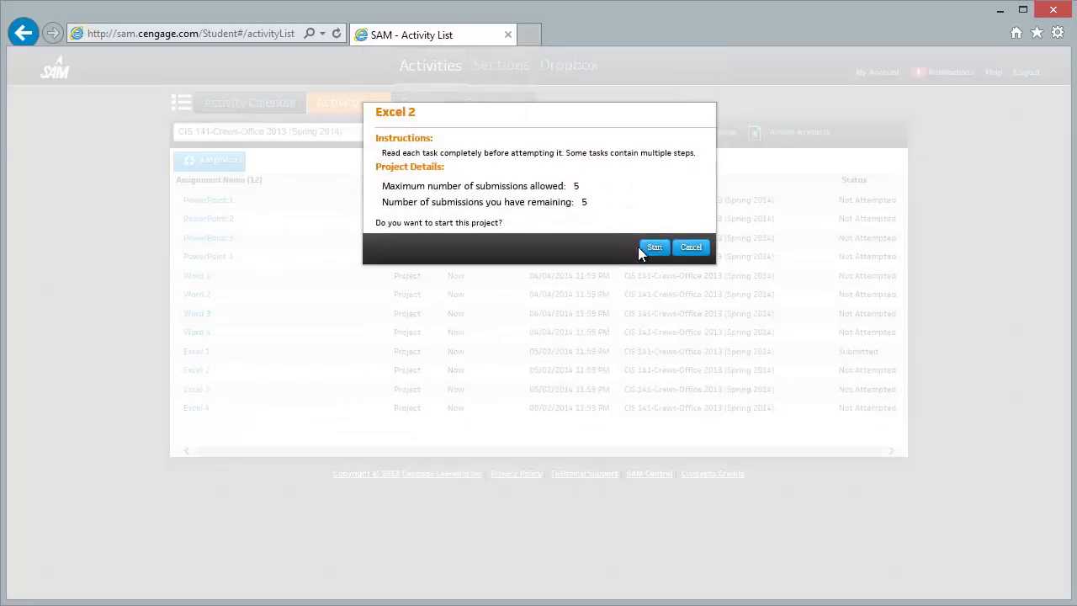
click(654, 248)
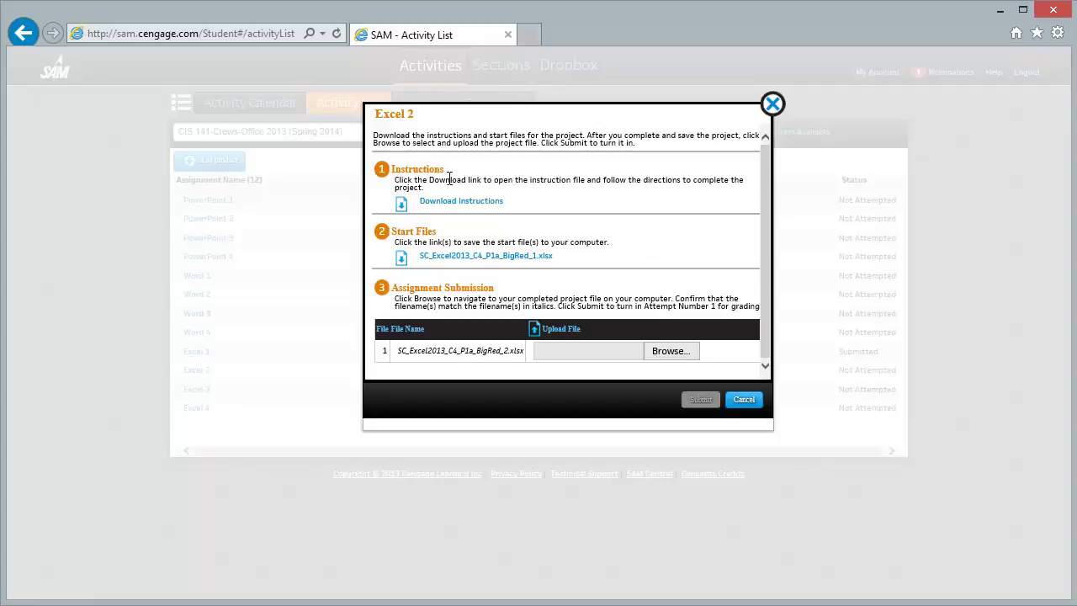
click(450, 207)
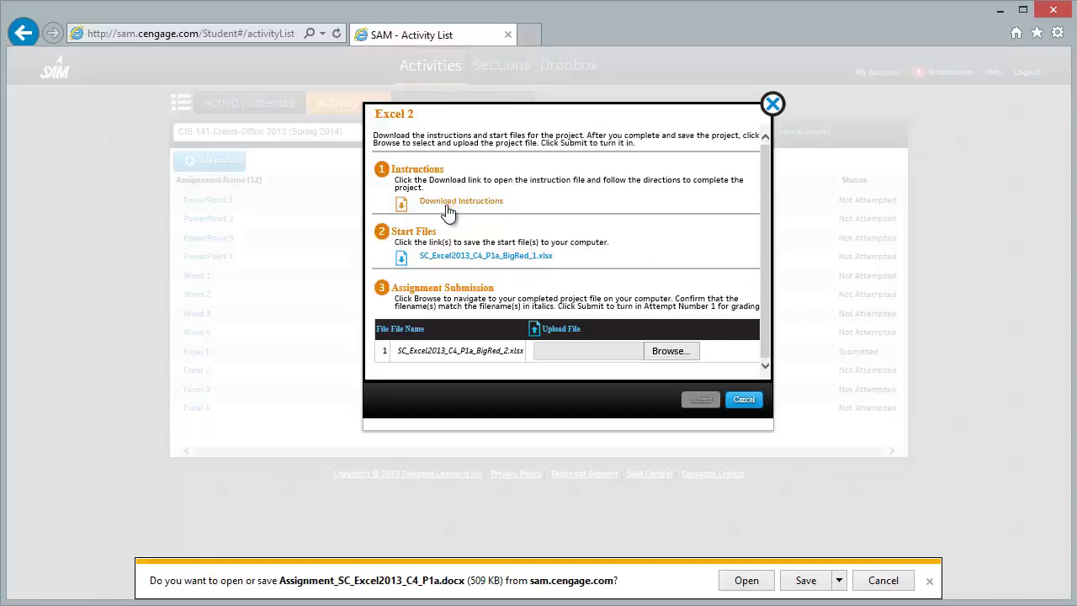
click(746, 580)
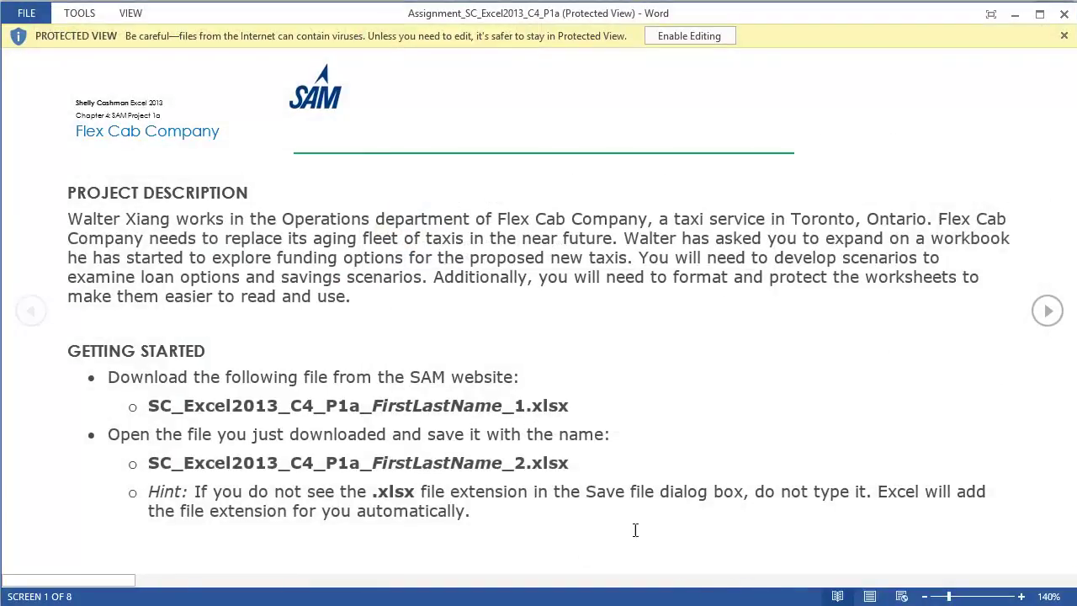
click(701, 37)
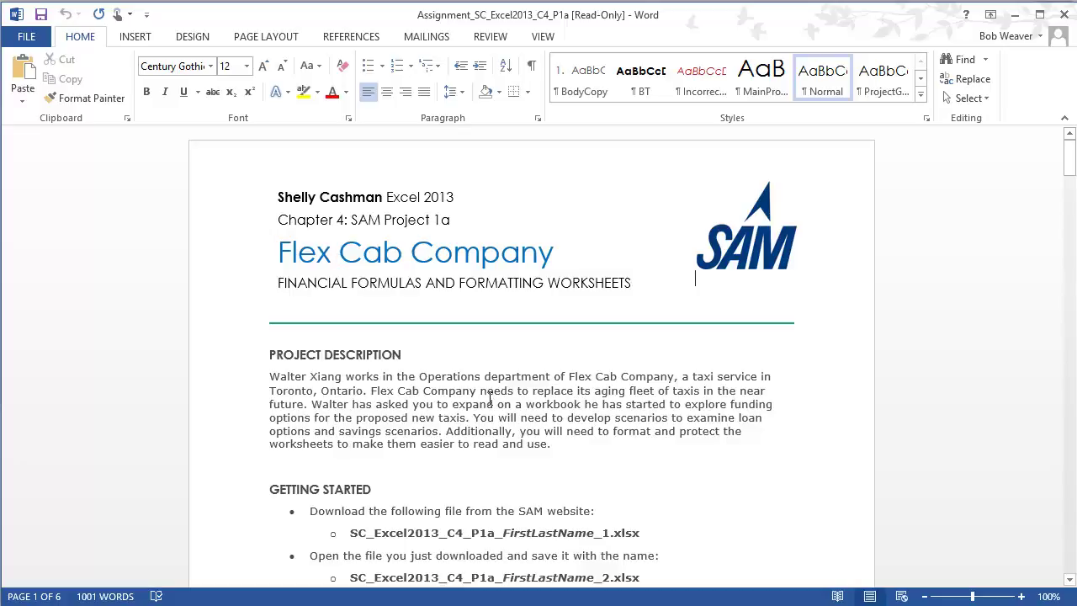
Step: Switch to the browser and open the start file SC_Excel2013_C4_P1a_BigRed_1.xlsx in Excel with editing enabled and the window maximized
scroll(626, 505, down, 5)
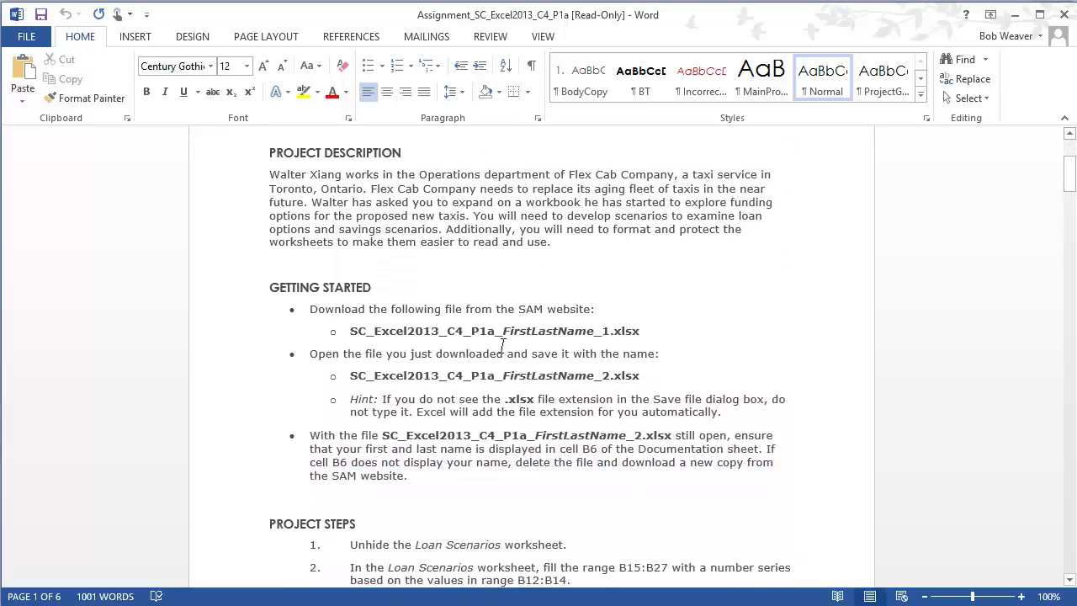
key(alt+Tab)
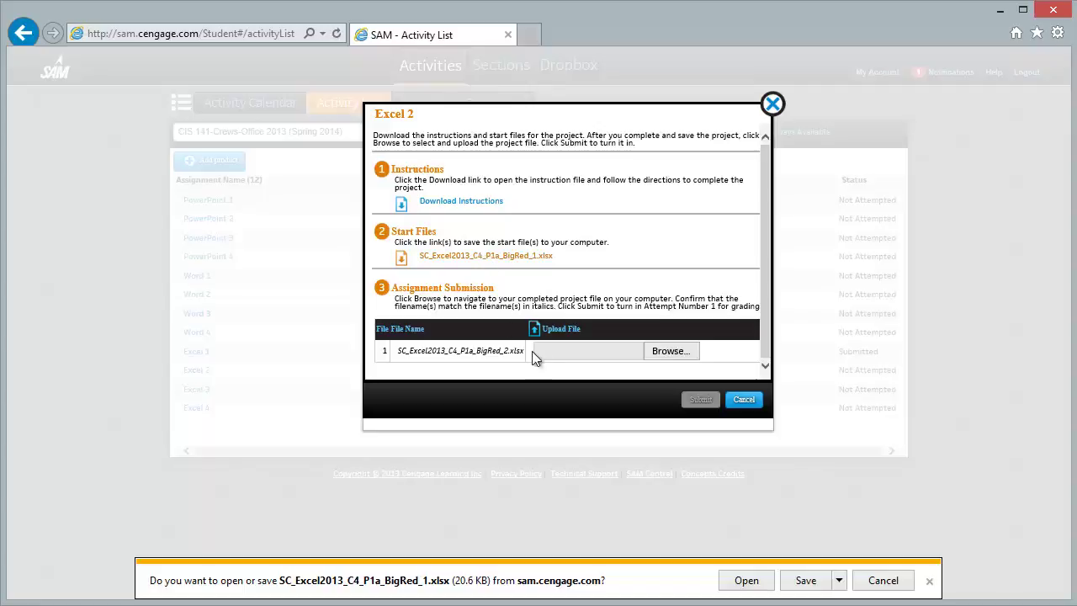
click(746, 582)
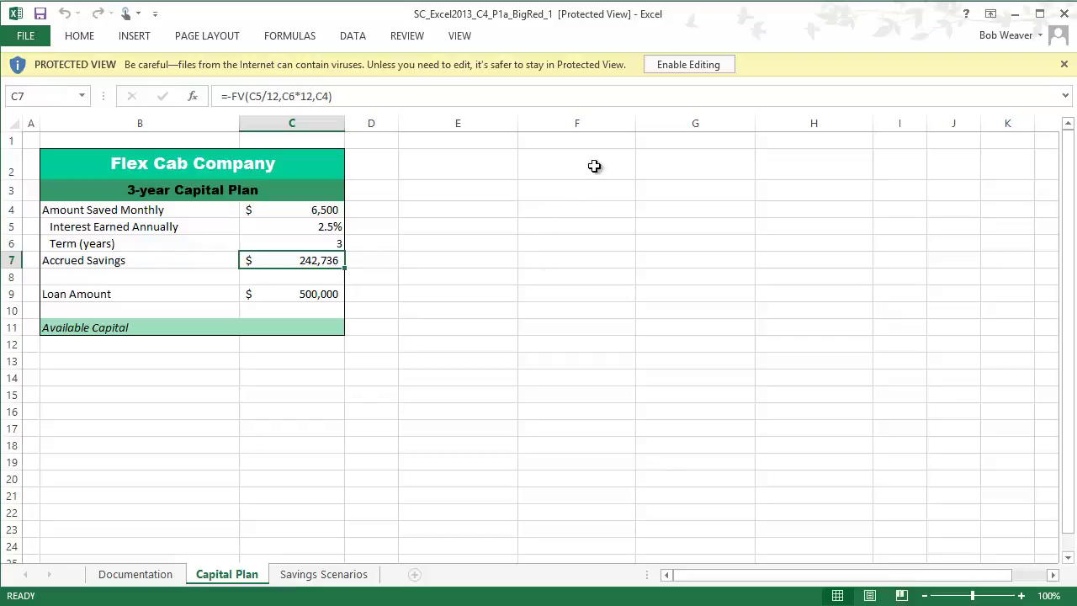
click(688, 65)
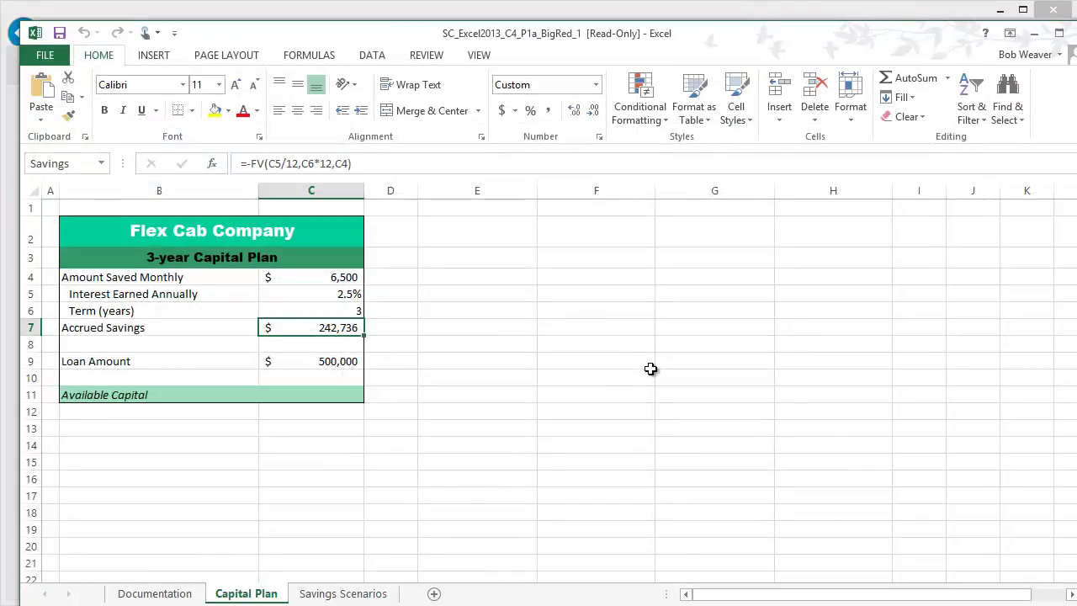
mouse_move(396, 35)
mouse_down()
mouse_move(377, 37)
mouse_move(377, 25)
mouse_up()
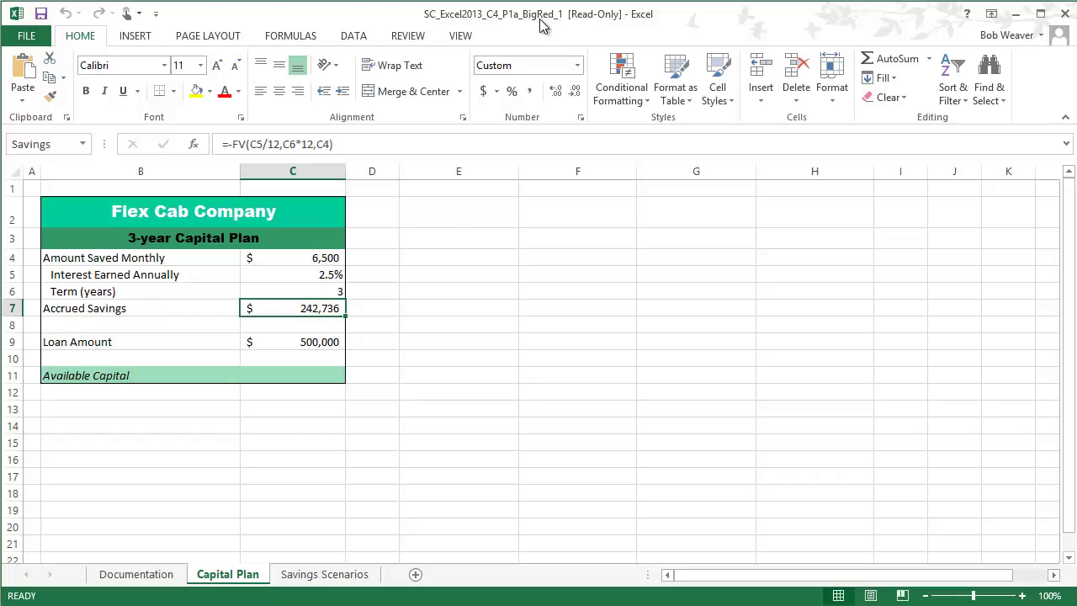
Step: Check the author in cell B6 of the Documentation sheet and save the workbook to the Desktop as SC_Excel2013_C4_P1a_BigRed_2
click(138, 575)
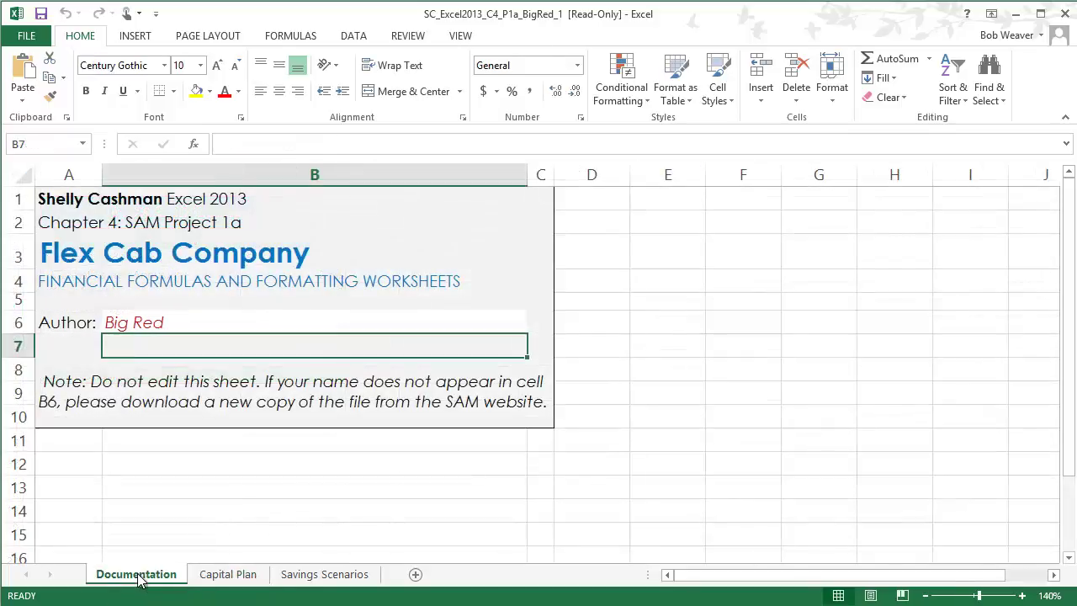
click(202, 321)
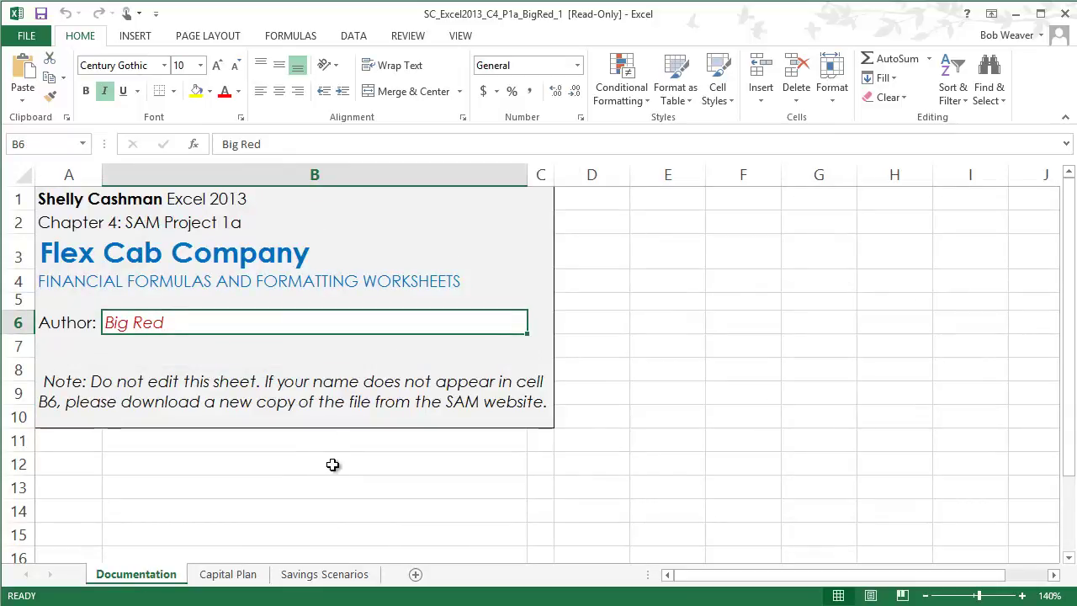
click(26, 35)
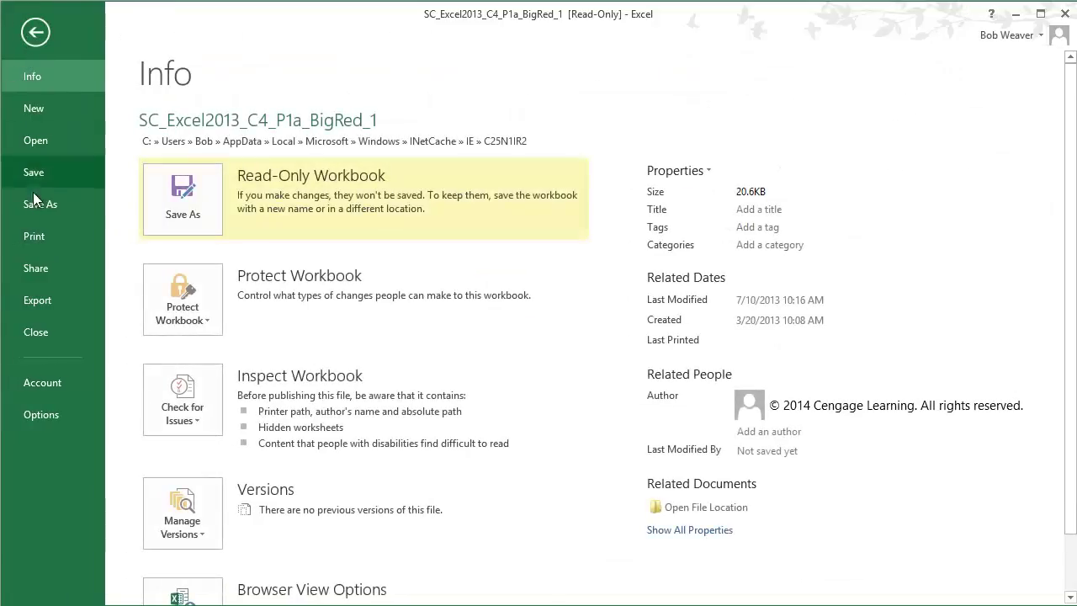
click(33, 204)
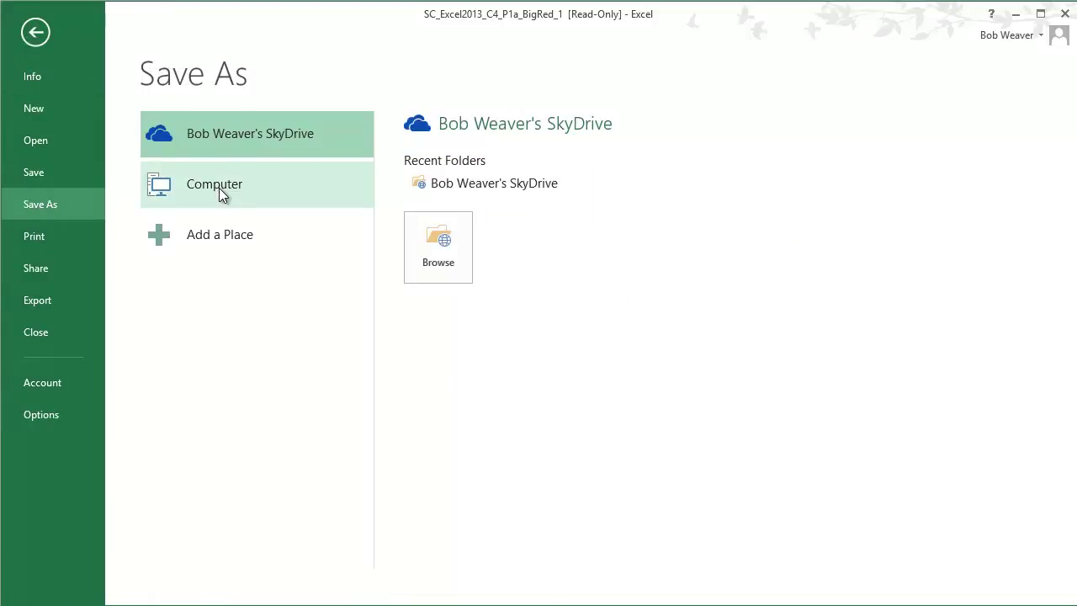
click(219, 188)
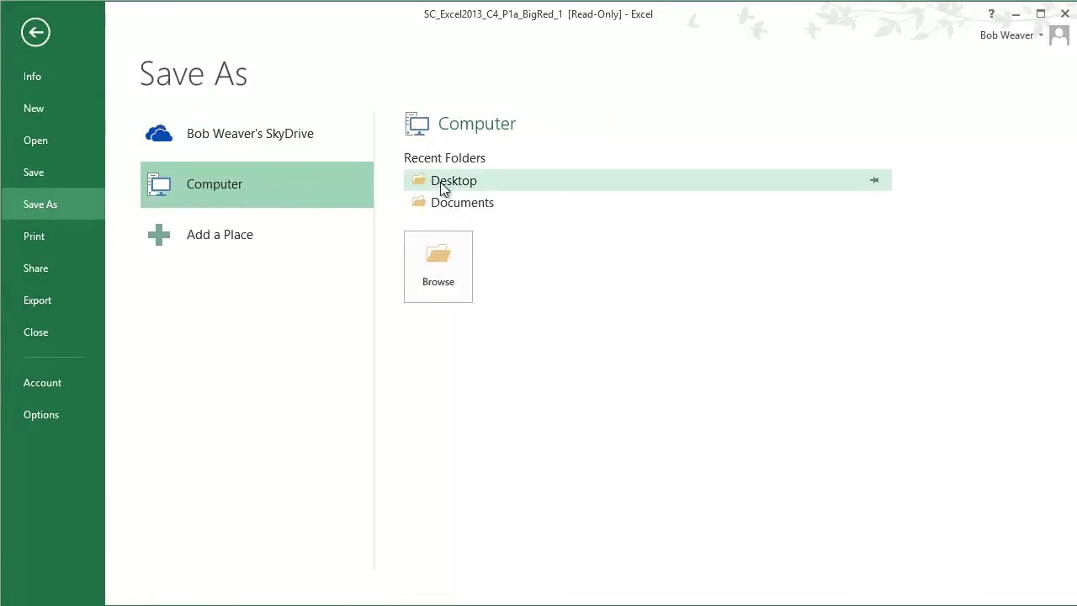
click(450, 183)
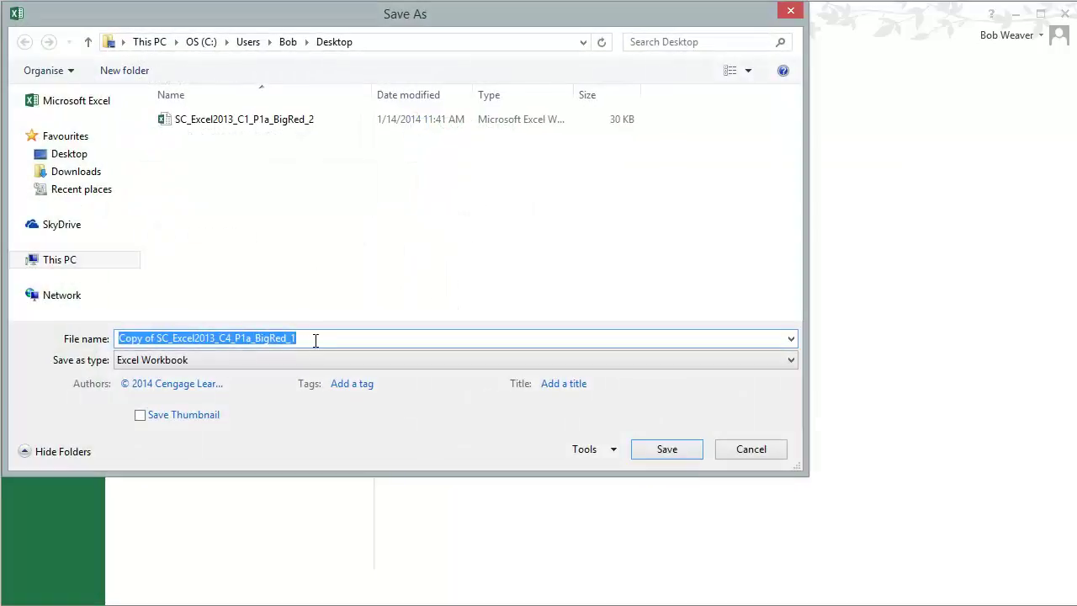
click(345, 338)
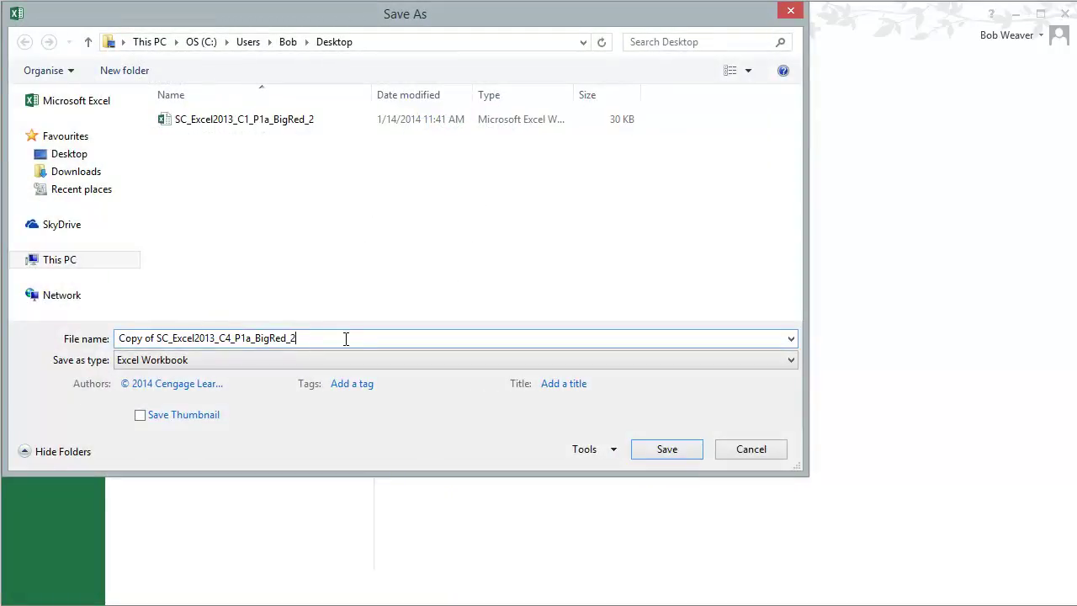
key(Home)
key(shift+Right)
key(shift+Right)
key(shift+Right)
key(shift+Right)
key(shift+Right)
key(shift+Right)
key(shift+Right)
key(Delete)
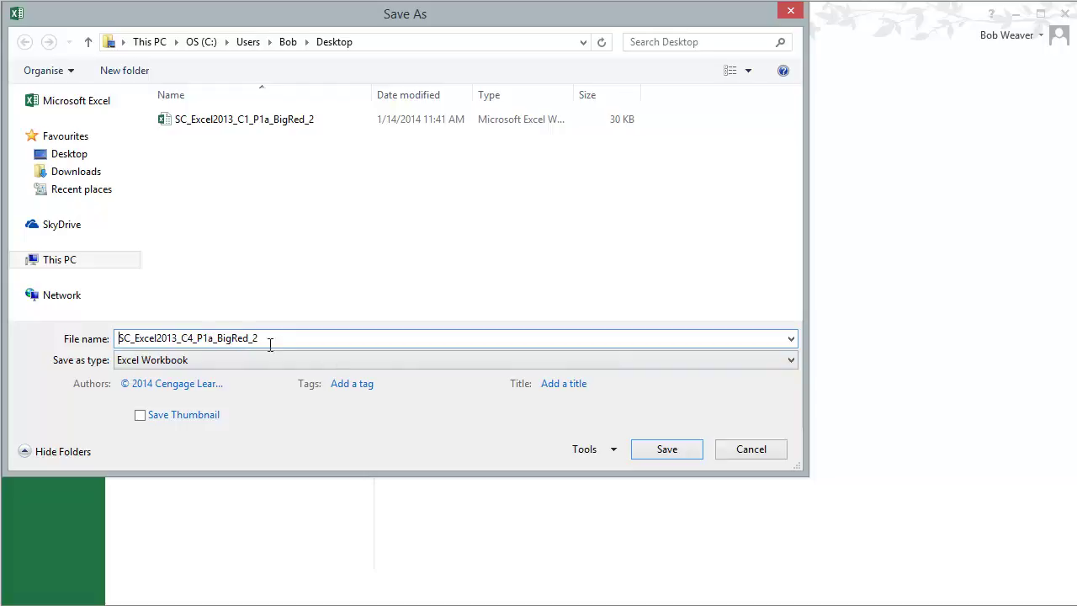
click(667, 451)
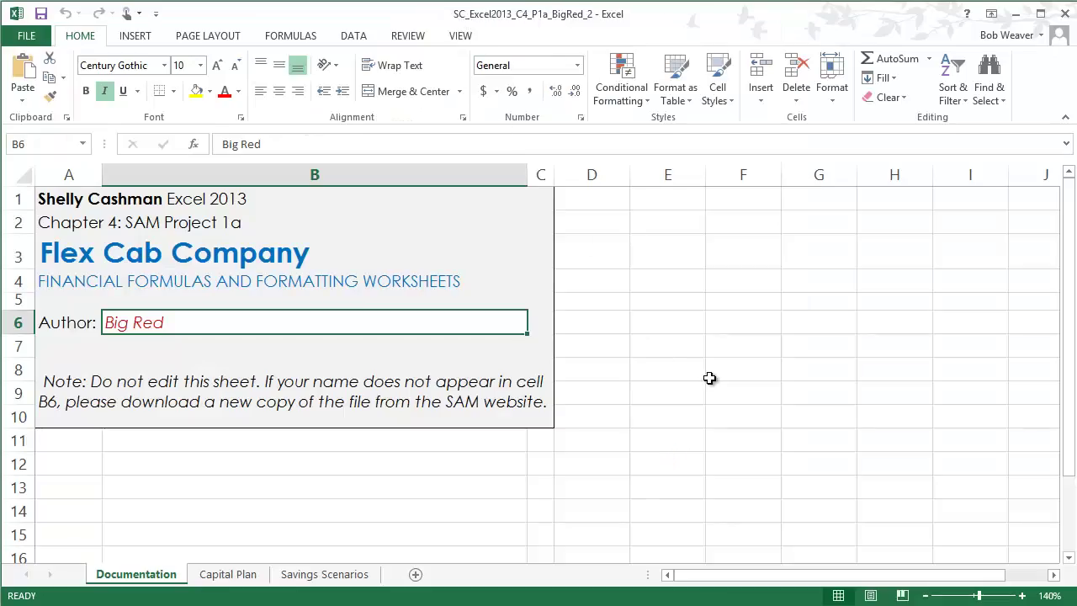
Step: Switch to the Word instructions and review the file naming requirements under Getting Started and the first Project Steps
key(alt+F4)
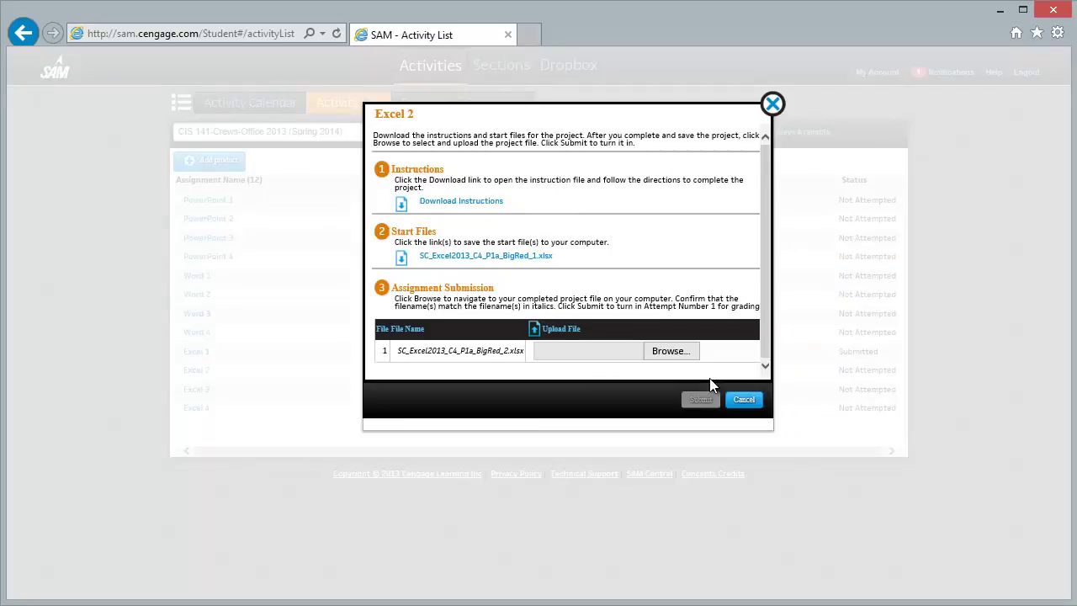
key(alt+Tab)
key(alt+Tab)
key(alt+Tab)
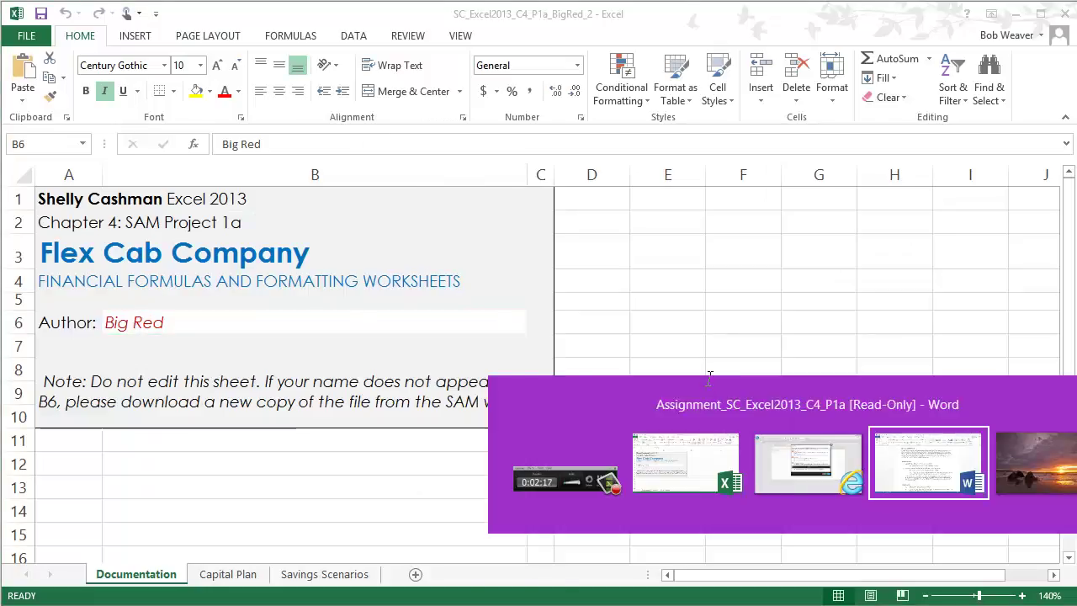
drag(350, 335, 591, 332)
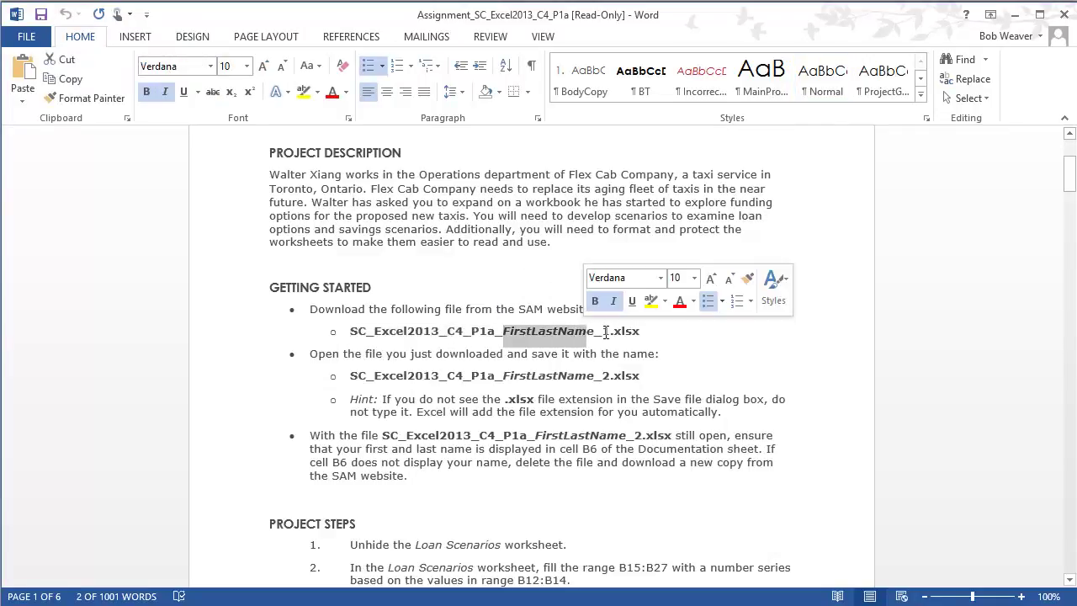
click(604, 332)
drag(600, 377, 608, 376)
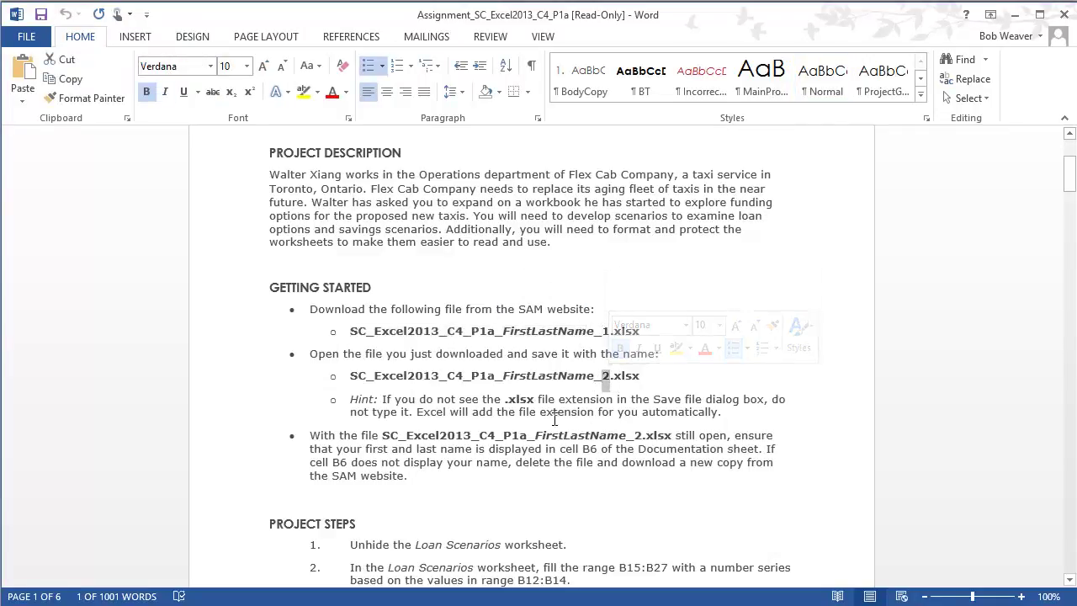
drag(539, 451, 602, 459)
click(603, 459)
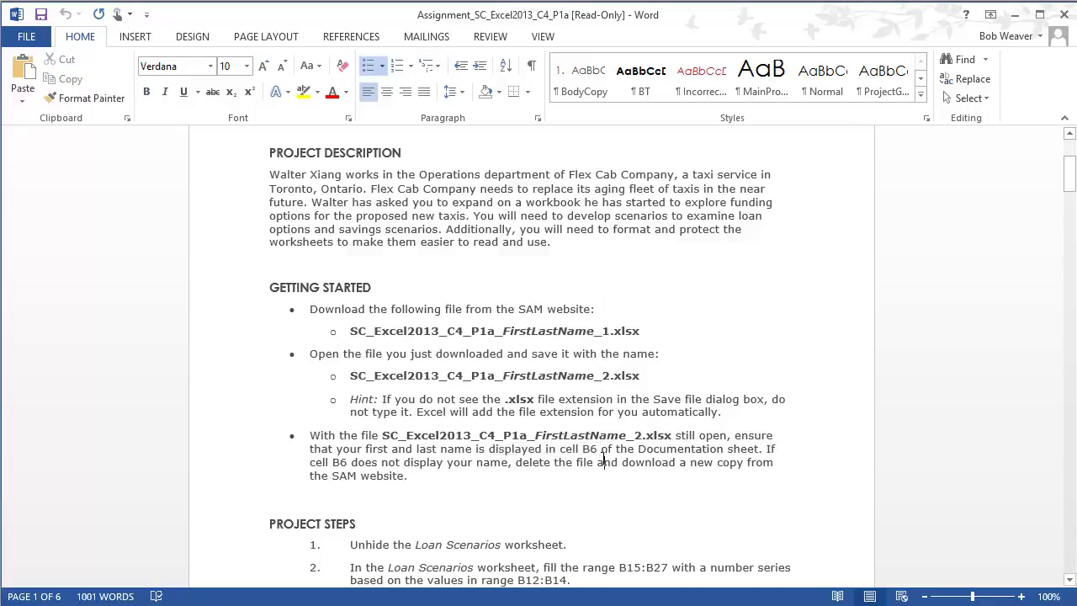
scroll(603, 458, down, 5)
scroll(604, 459, down, 2)
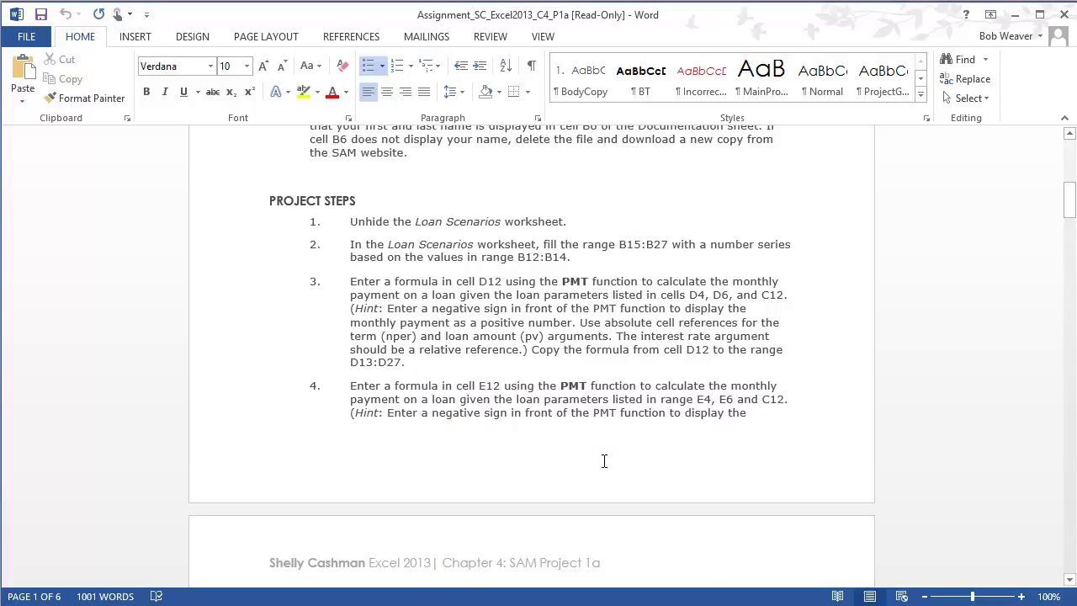
Step: Look through the Capital Plan, Savings Scenarios and Documentation sheets in the Excel workbook, and return to the Word instructions
key(alt+Tab)
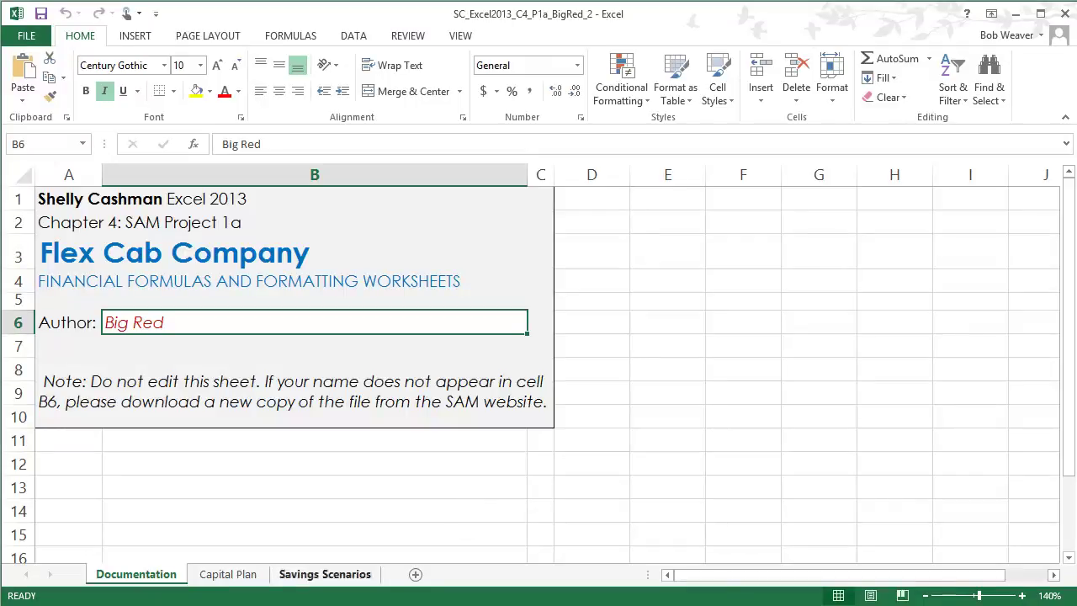
click(229, 578)
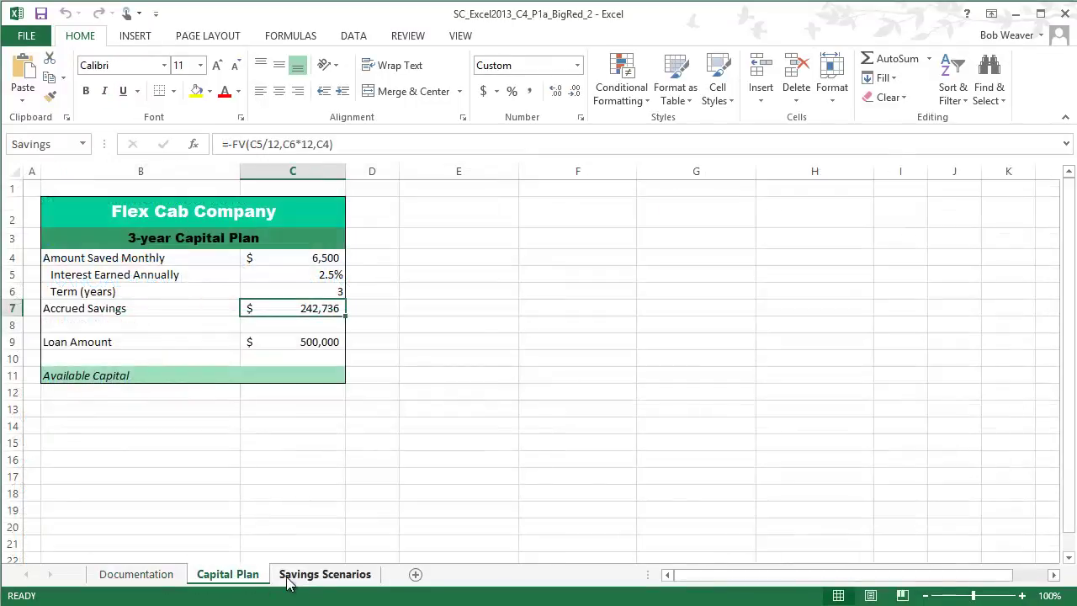
click(287, 579)
click(139, 578)
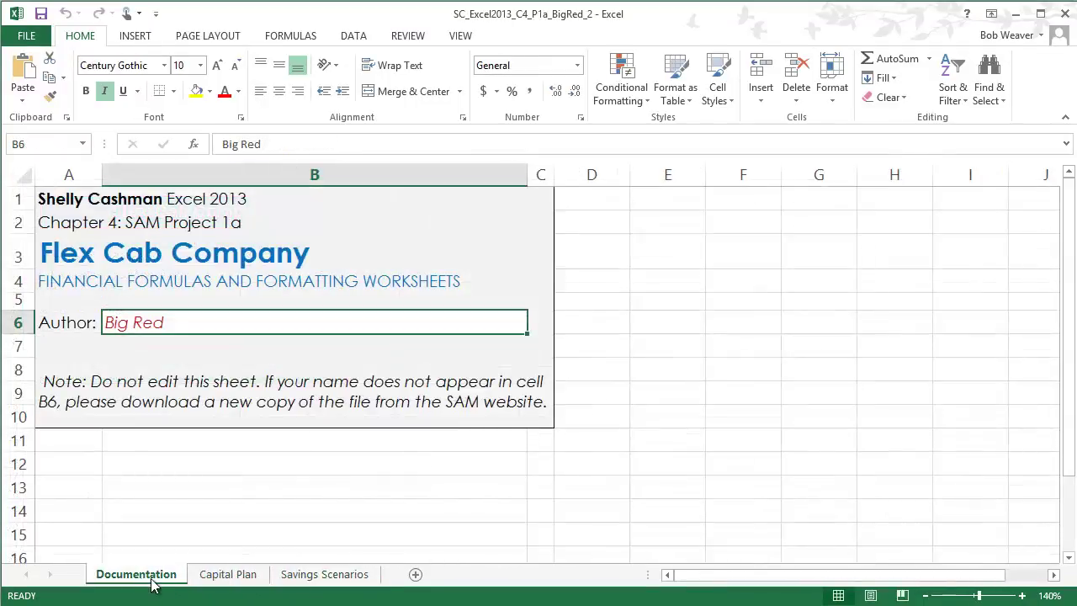
key(alt+Tab)
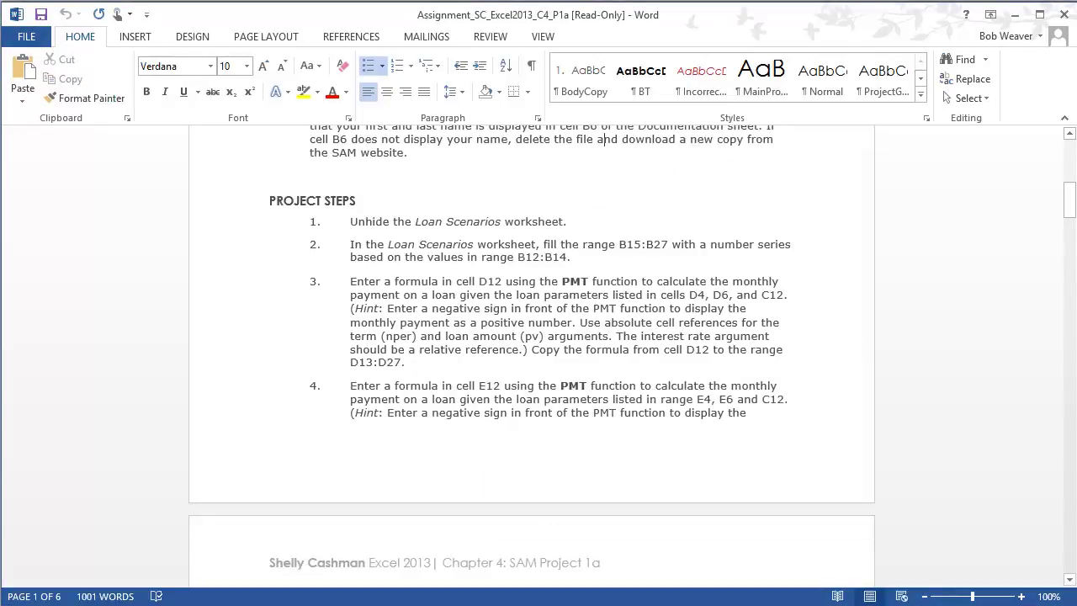
Step: Switch to the Excel workbook and look through the Capital Plan and Savings Scenarios sheets, returning to the Documentation sheet
key(alt+Tab)
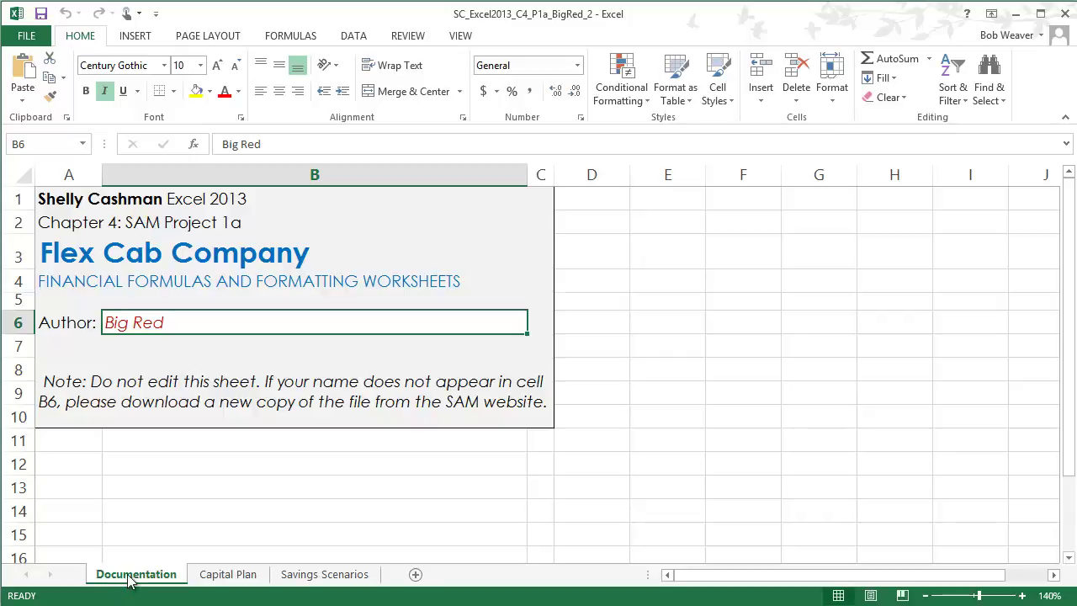
click(215, 575)
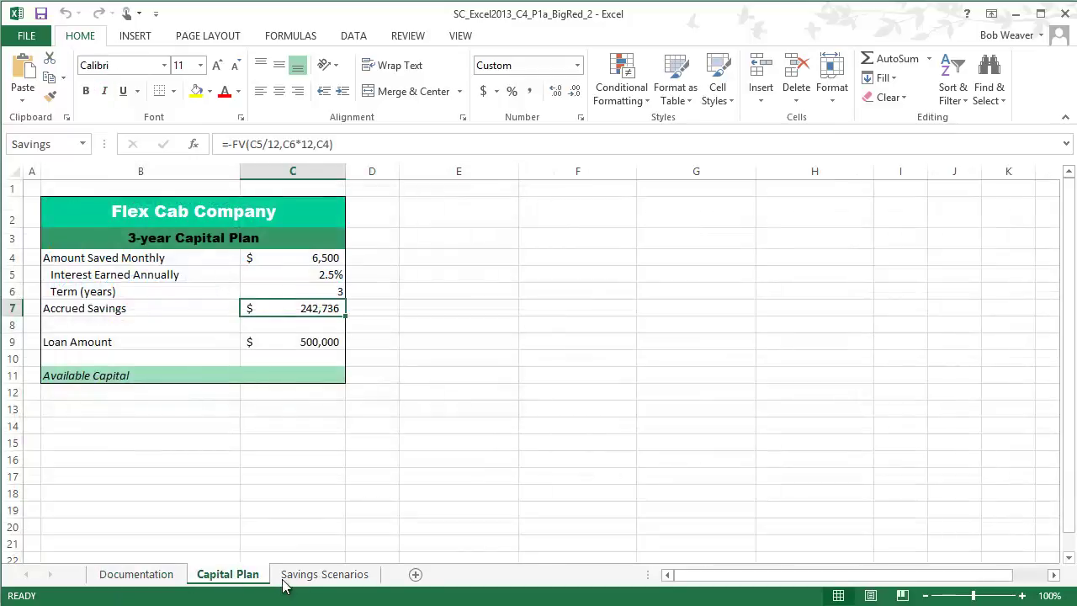
click(325, 575)
click(245, 578)
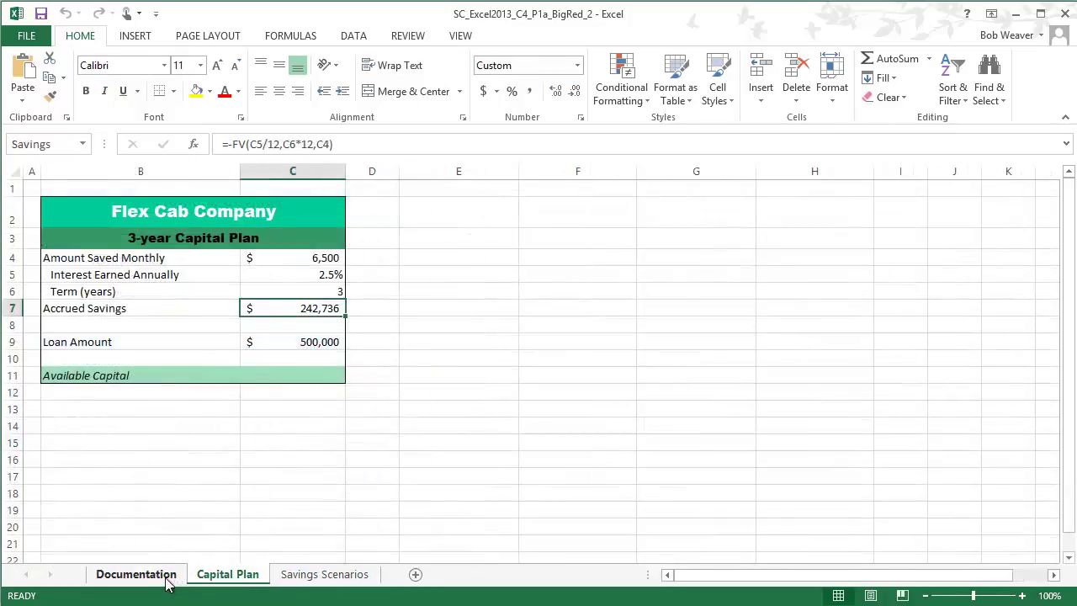
click(165, 577)
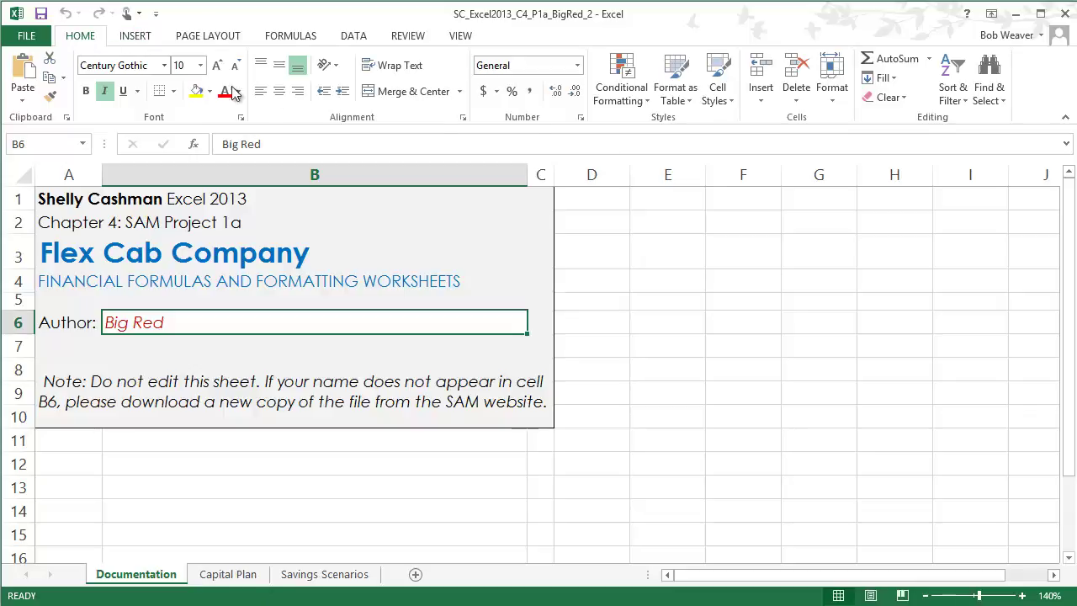
Step: Unhide the Loan Scenarios worksheet
click(834, 98)
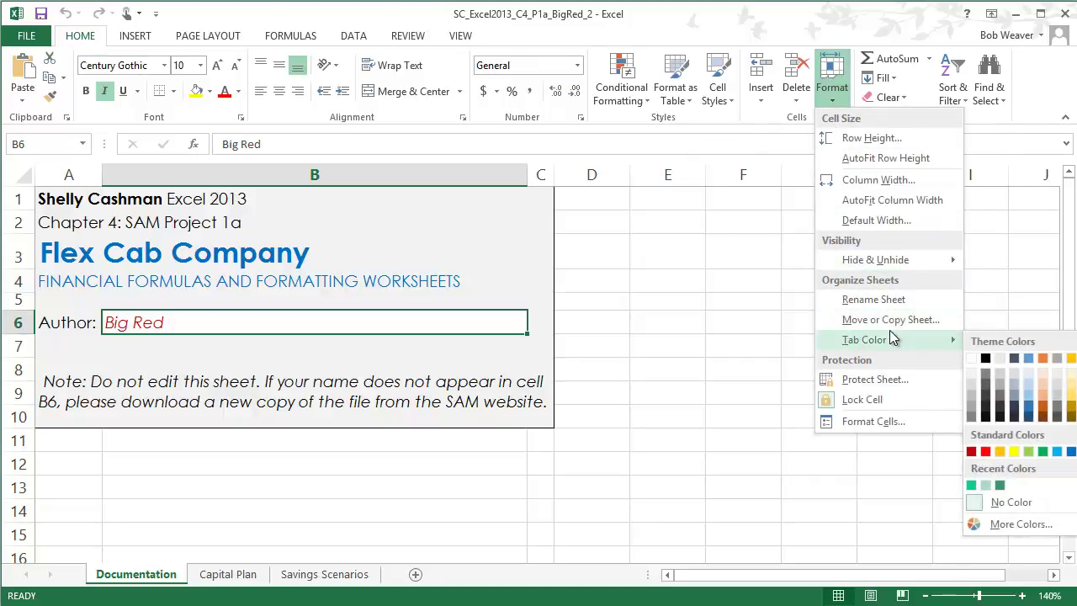
mouse_move(885, 266)
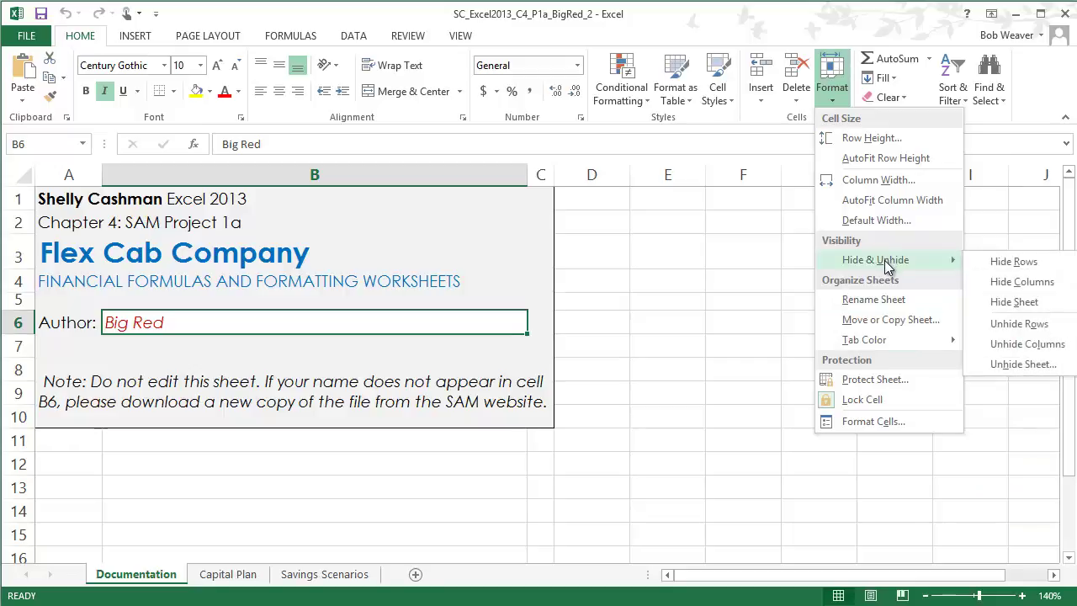
click(1023, 364)
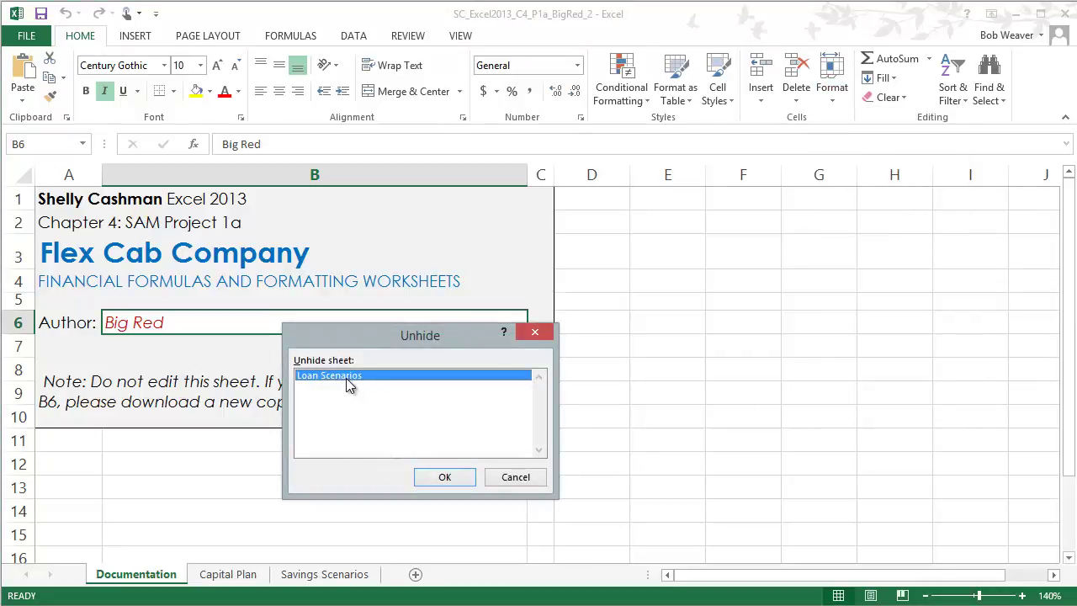
click(446, 478)
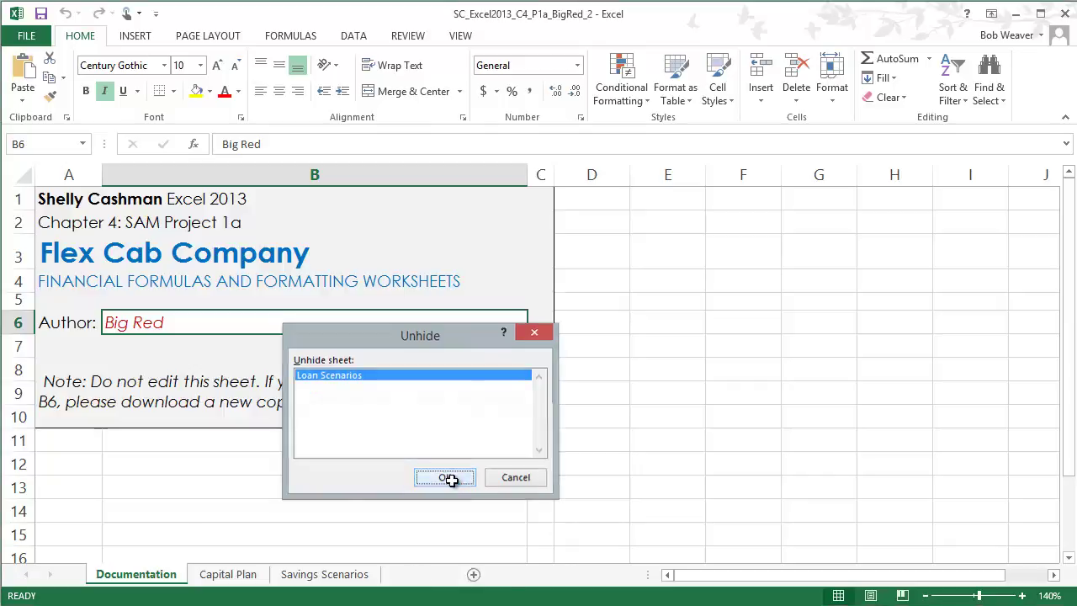
Step: Look through the Capital Plan, Documentation and Savings Scenarios sheets, and return to the Loan Scenarios sheet
click(217, 581)
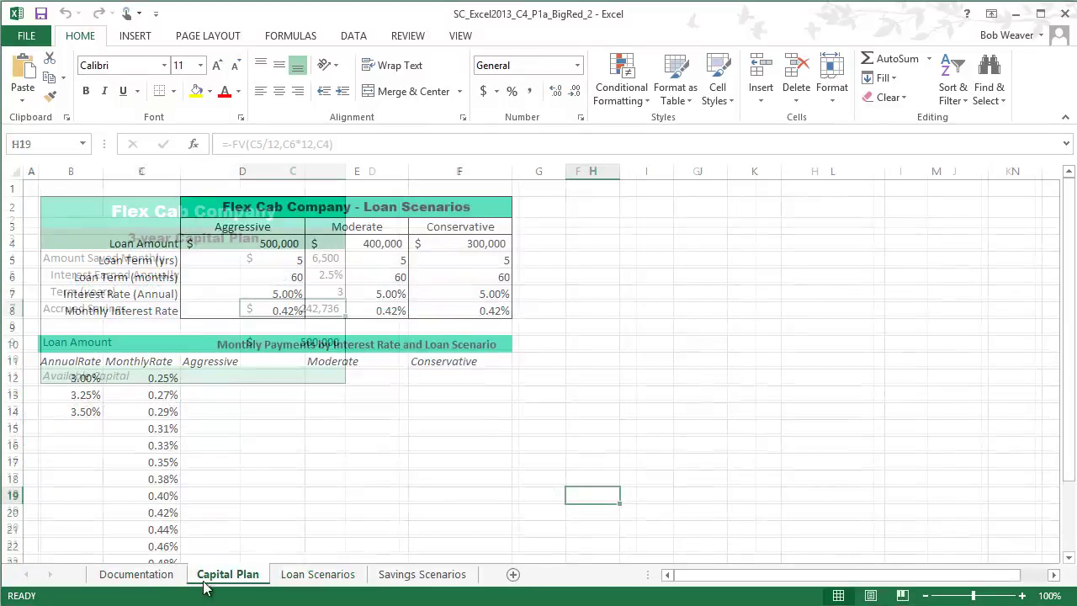
click(160, 580)
click(223, 581)
click(307, 580)
click(408, 579)
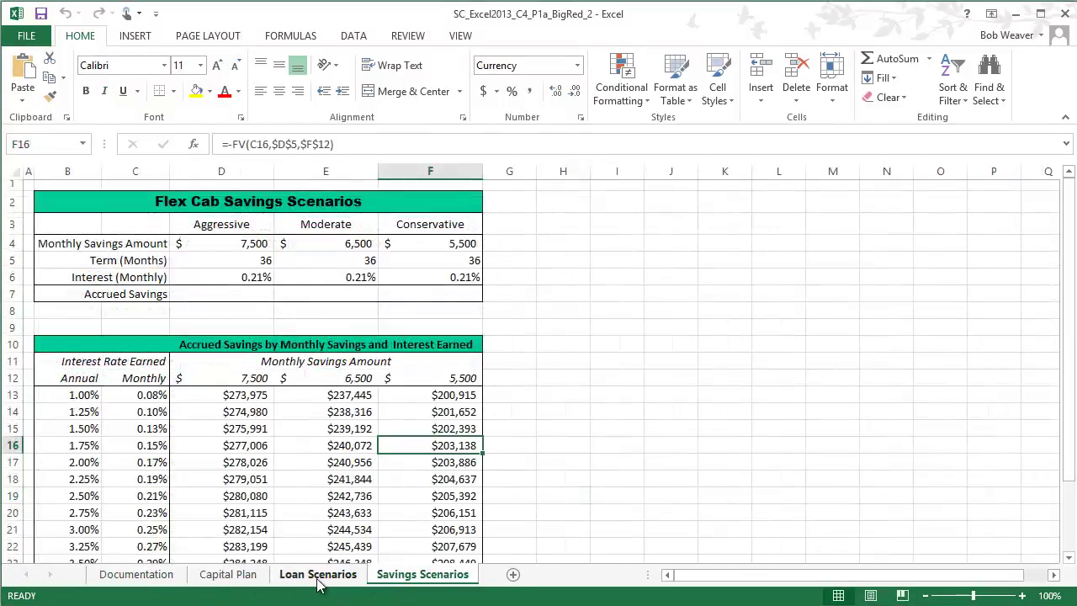
click(317, 578)
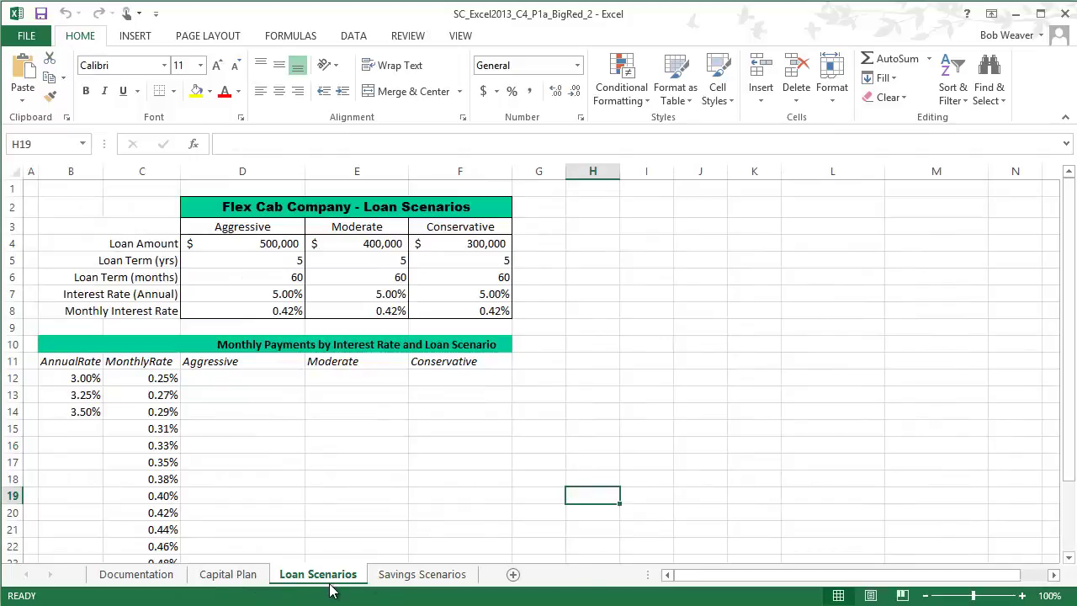
Step: Switch to the Word instructions, select the text of project step 2 to read it, and return to the Excel workbook
key(alt+Tab)
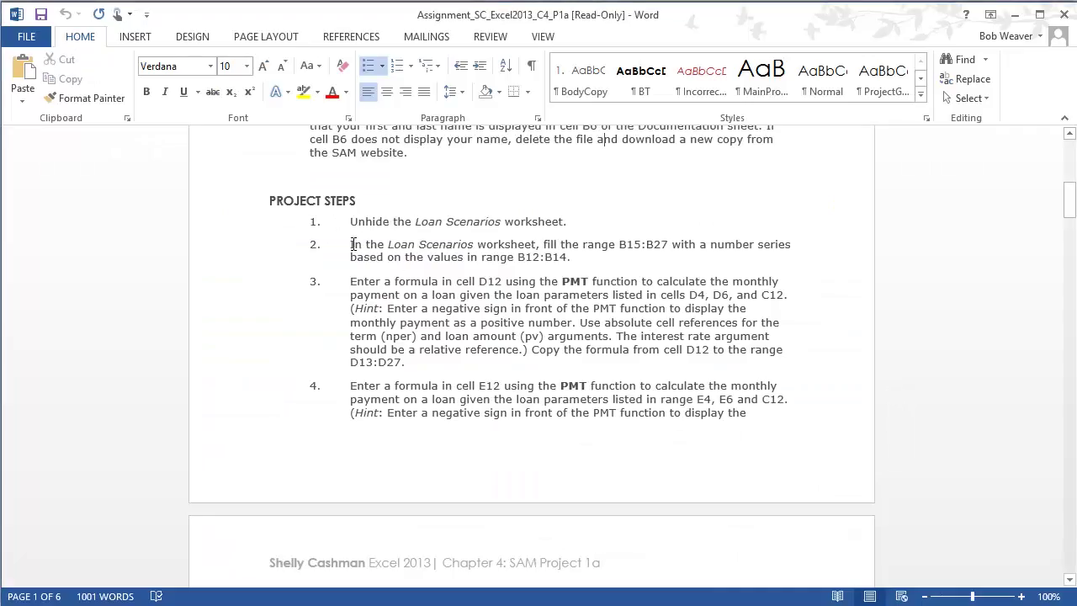
triple_click(452, 251)
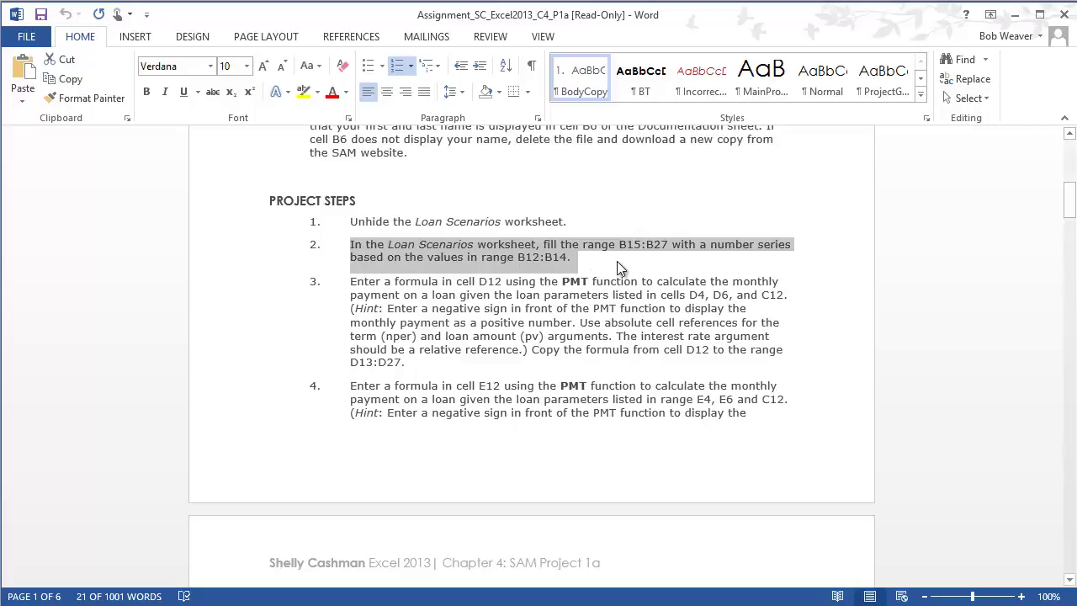
key(alt+Tab)
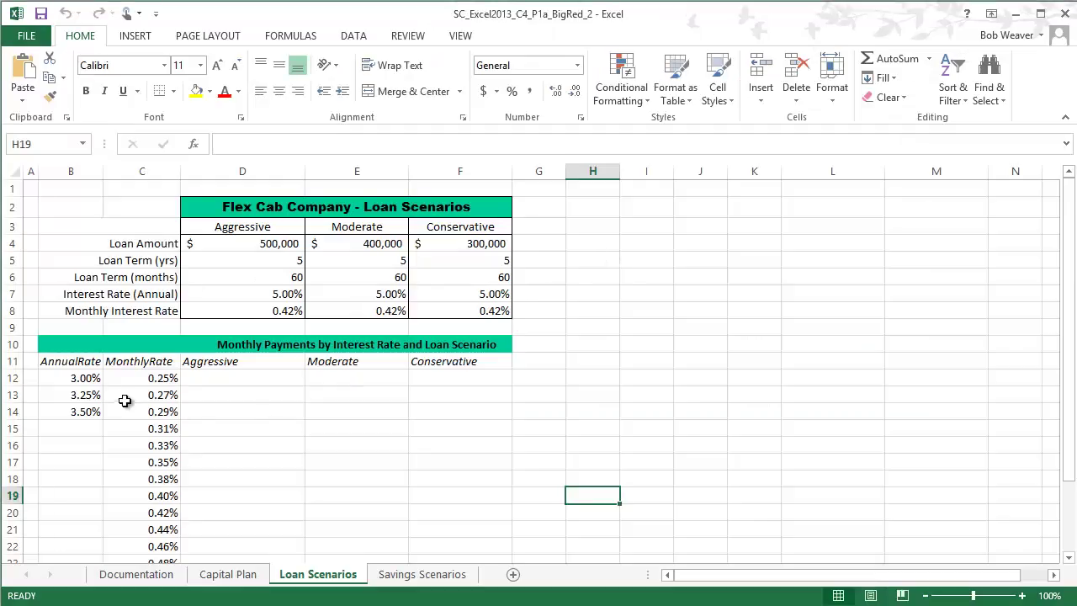
Step: Fill the range B15:B27 on the Loan Scenarios sheet with the number series based on B12:B14
drag(85, 377, 84, 409)
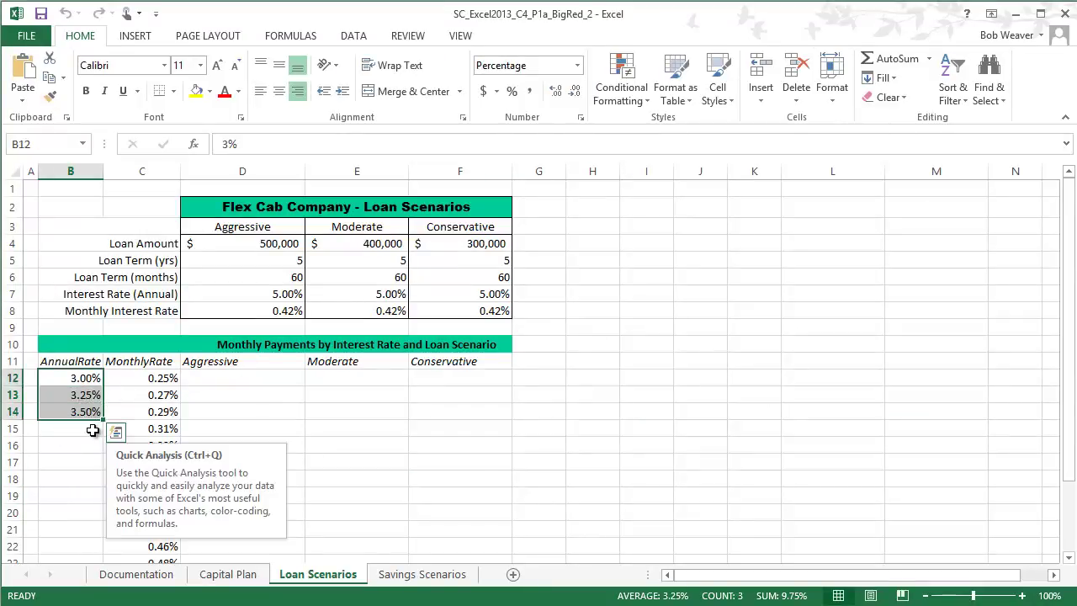
drag(103, 417, 92, 528)
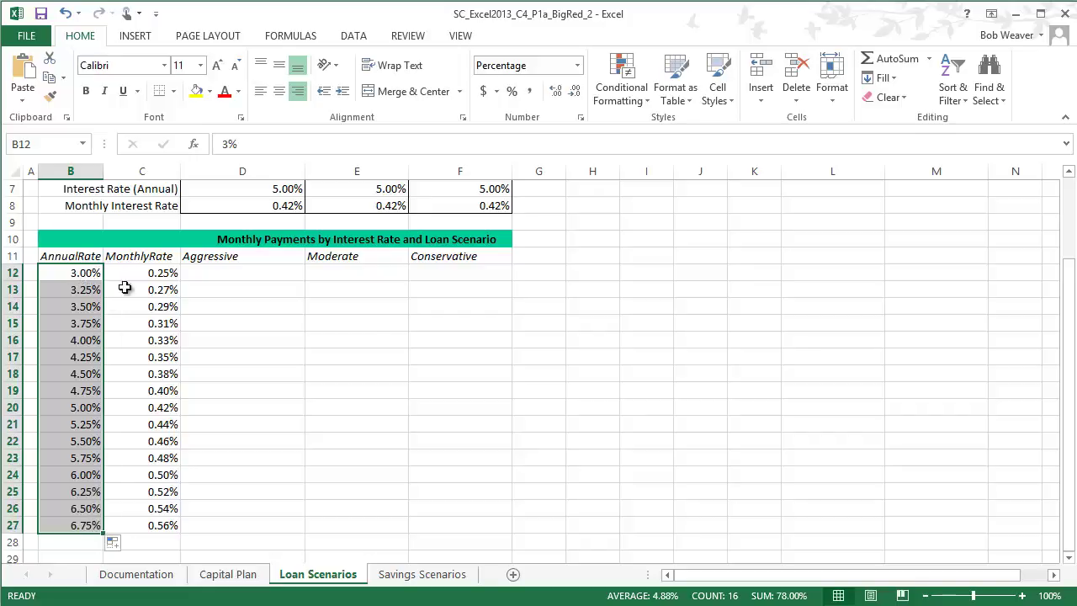
click(354, 338)
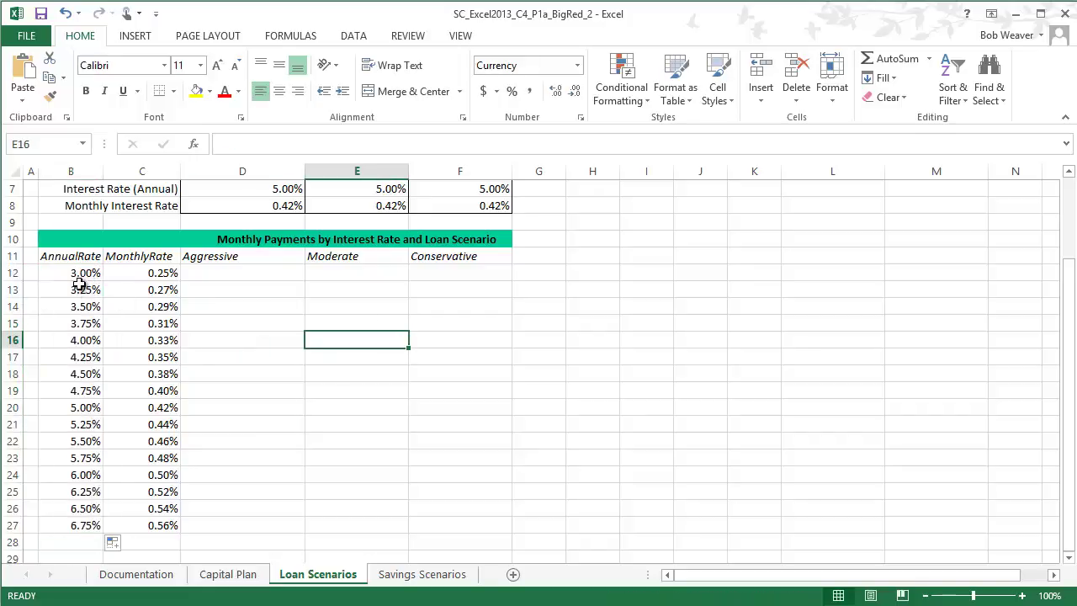
drag(79, 281, 89, 311)
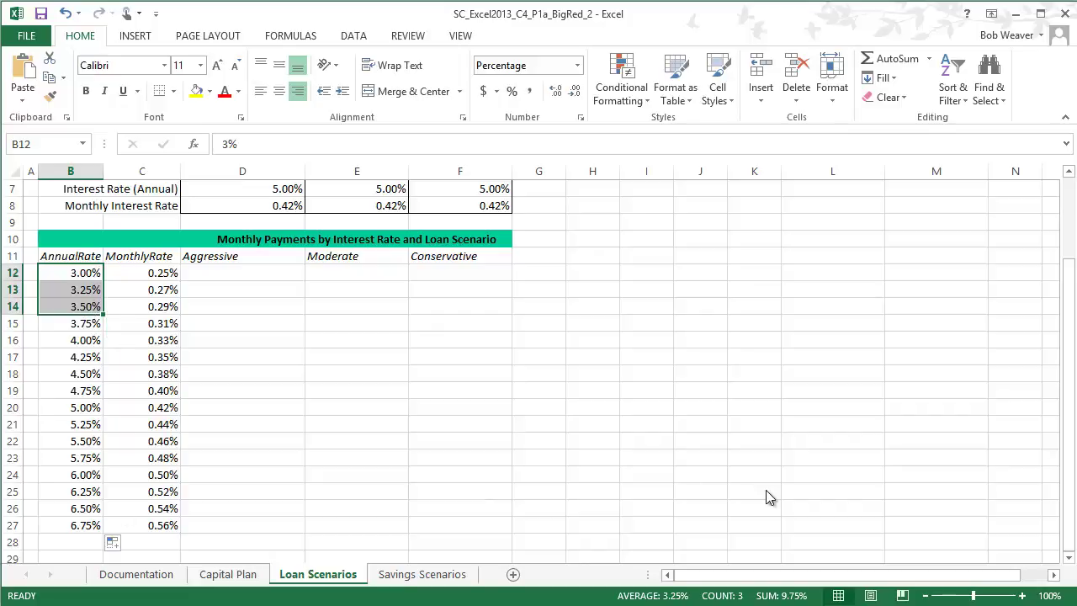
Step: Switch to the Word instructions, select the text of project step 3 to read it, and return to the Excel workbook
key(alt+Tab)
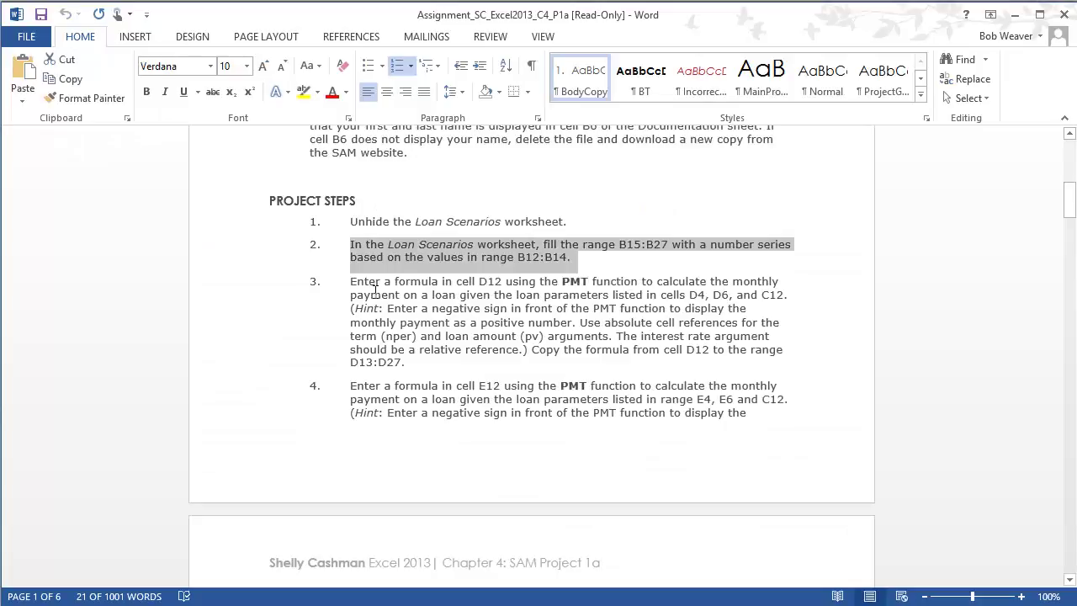
drag(375, 288, 407, 363)
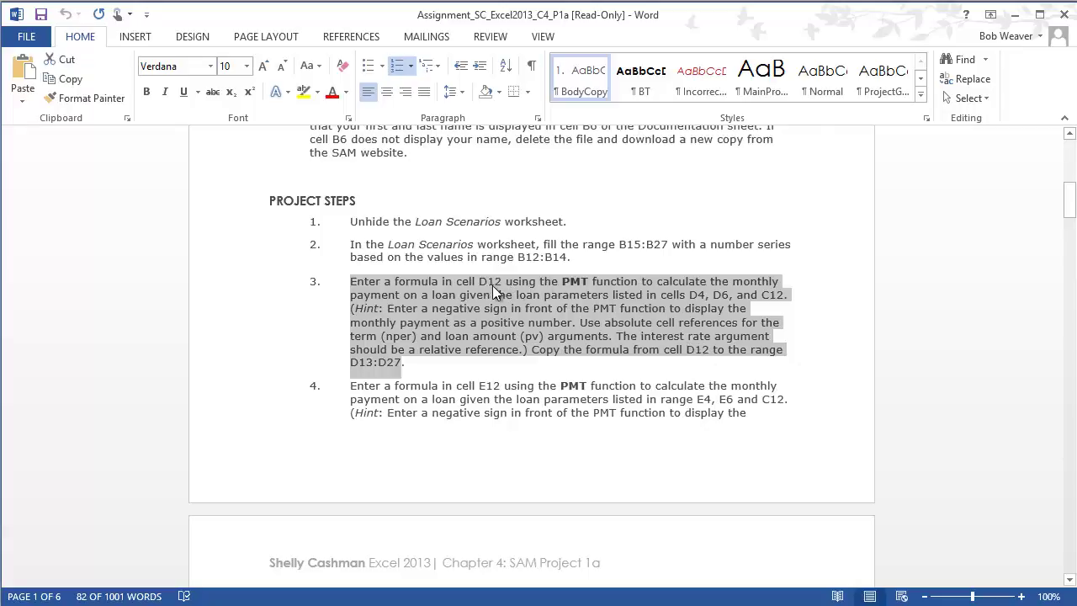
key(alt+Tab)
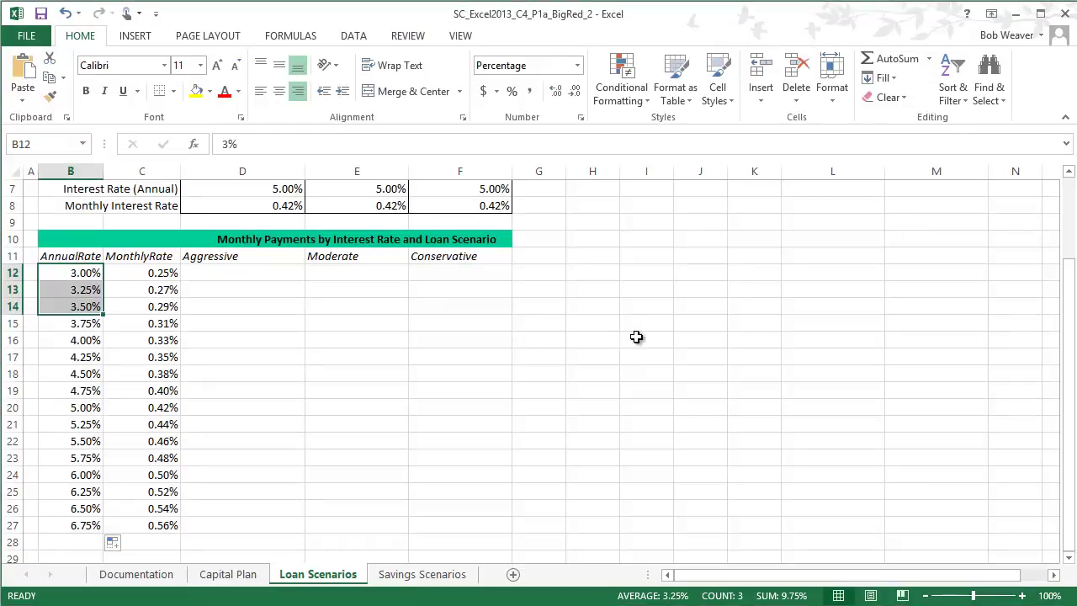
Step: Start a formula with the PMT function in cell D12 of the Loan Scenarios sheet, up to its opening parenthesis
scroll(607, 395, up, 2)
click(236, 376)
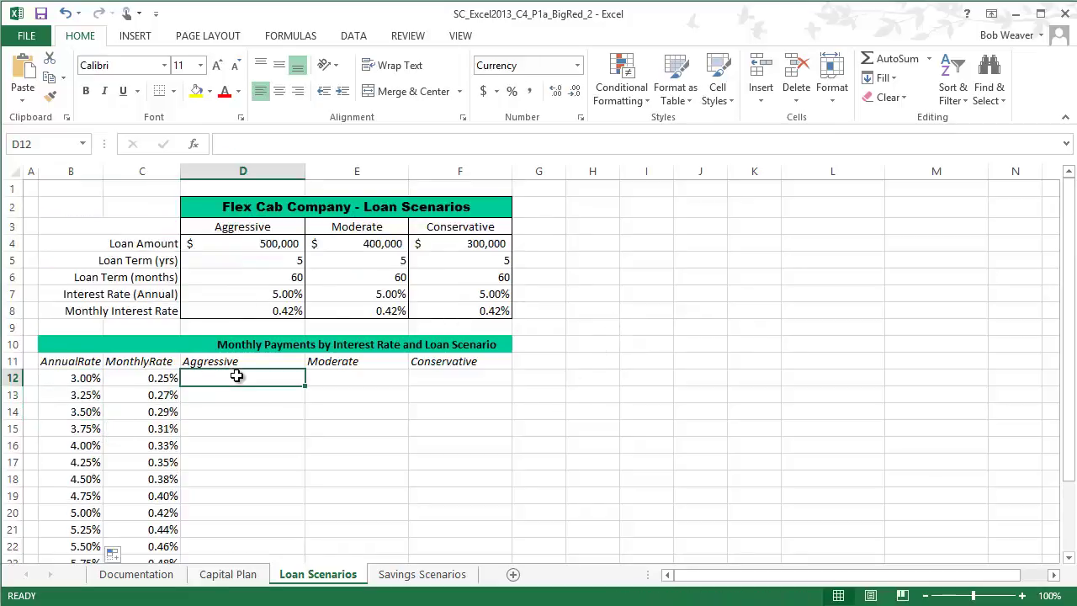
text(=)
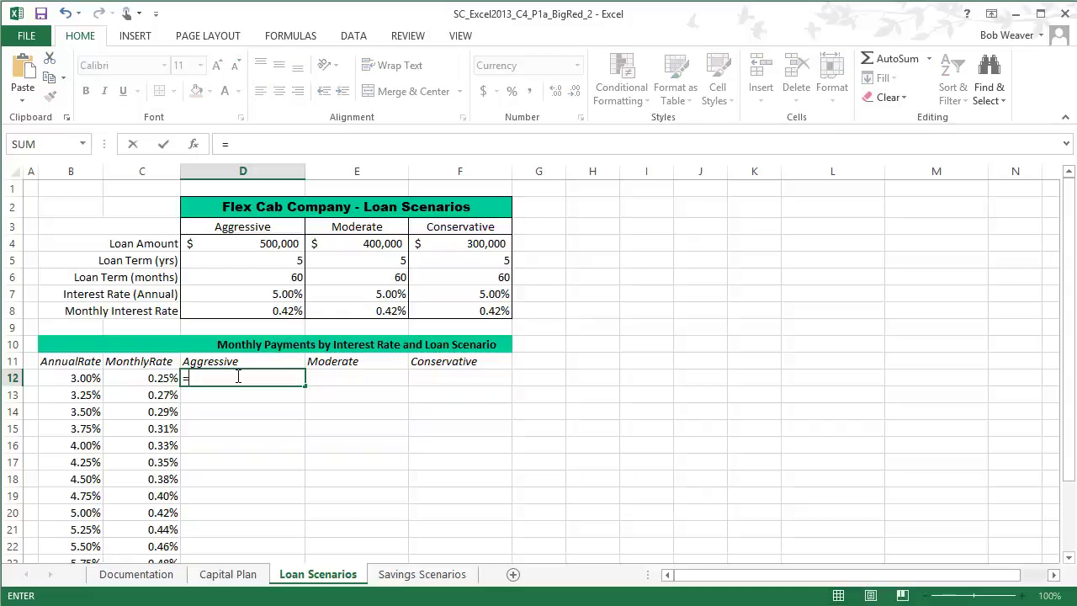
text(PMT)
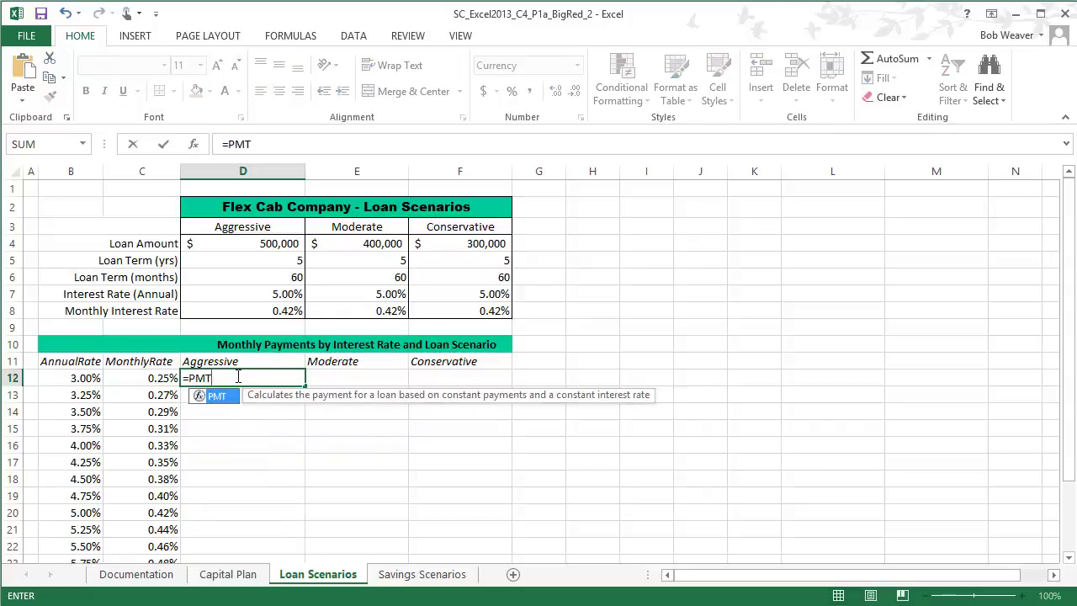
text(()
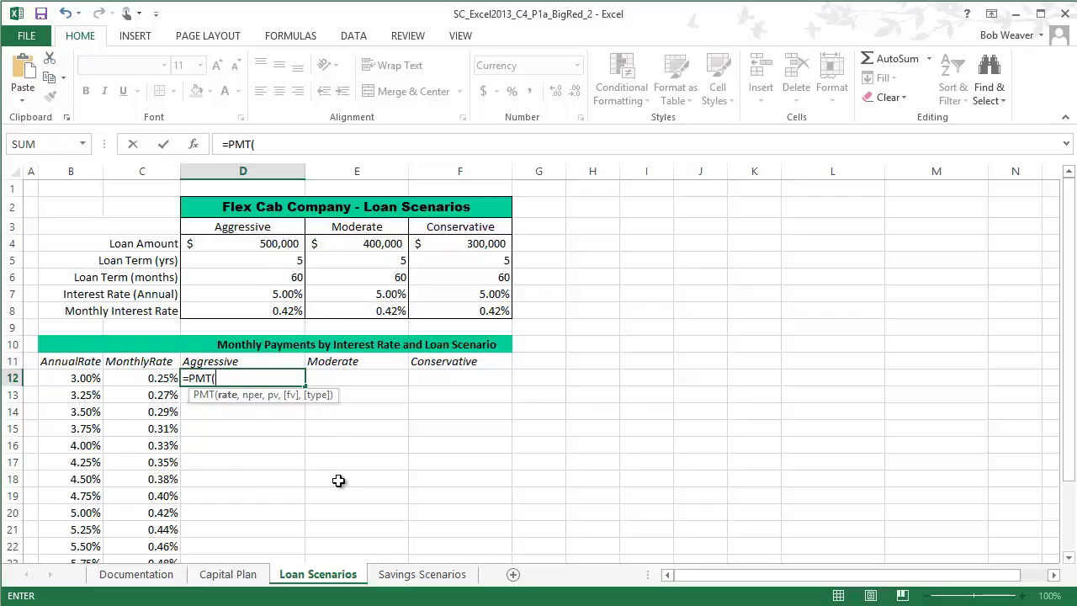
key(alt+Tab)
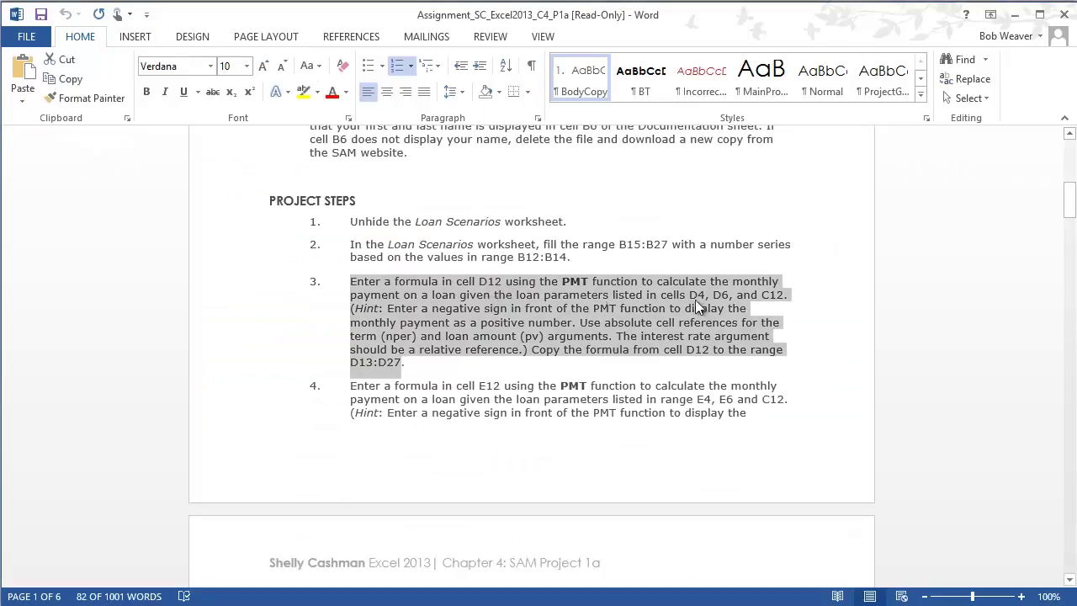
key(alt+Tab)
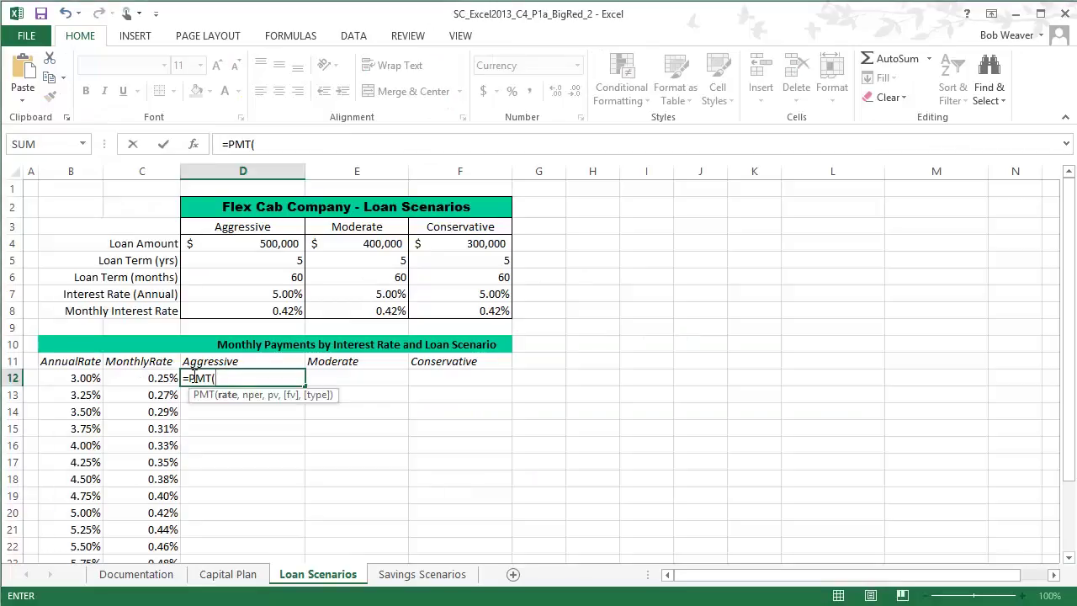
click(257, 249)
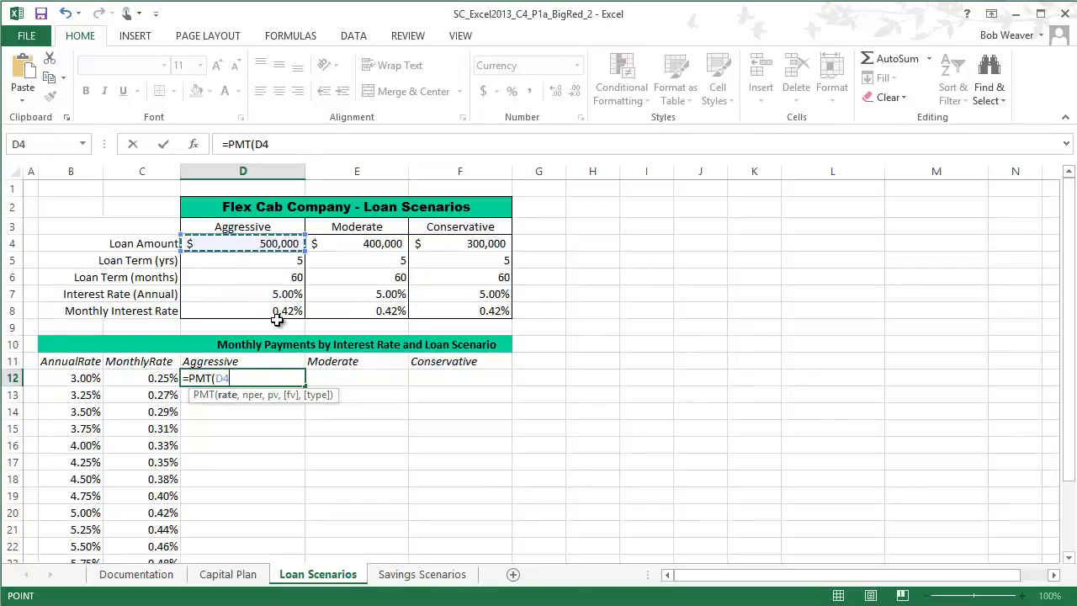
click(253, 280)
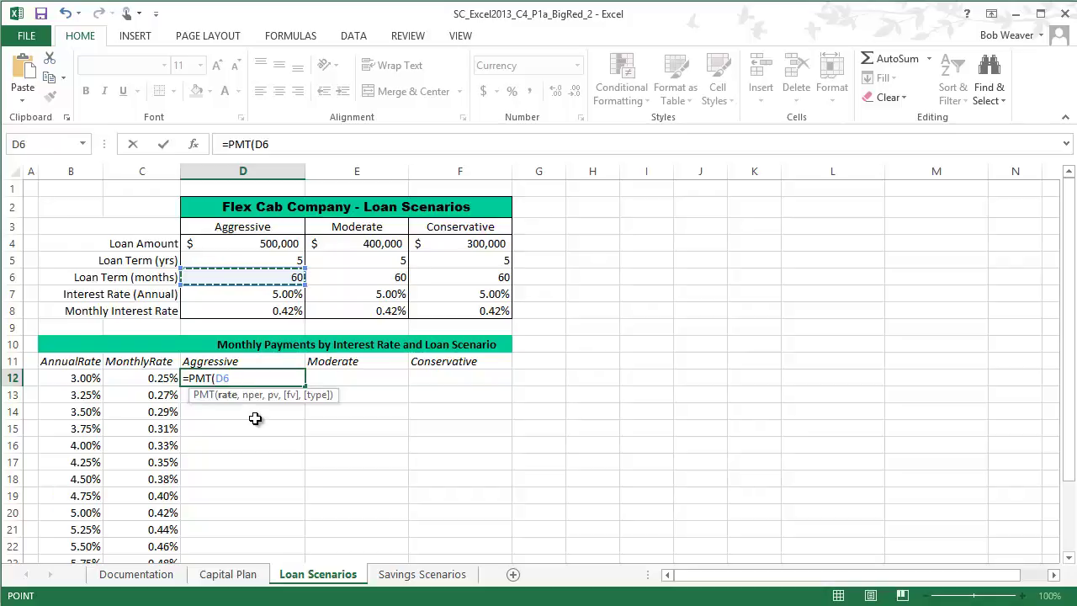
key(alt+Tab)
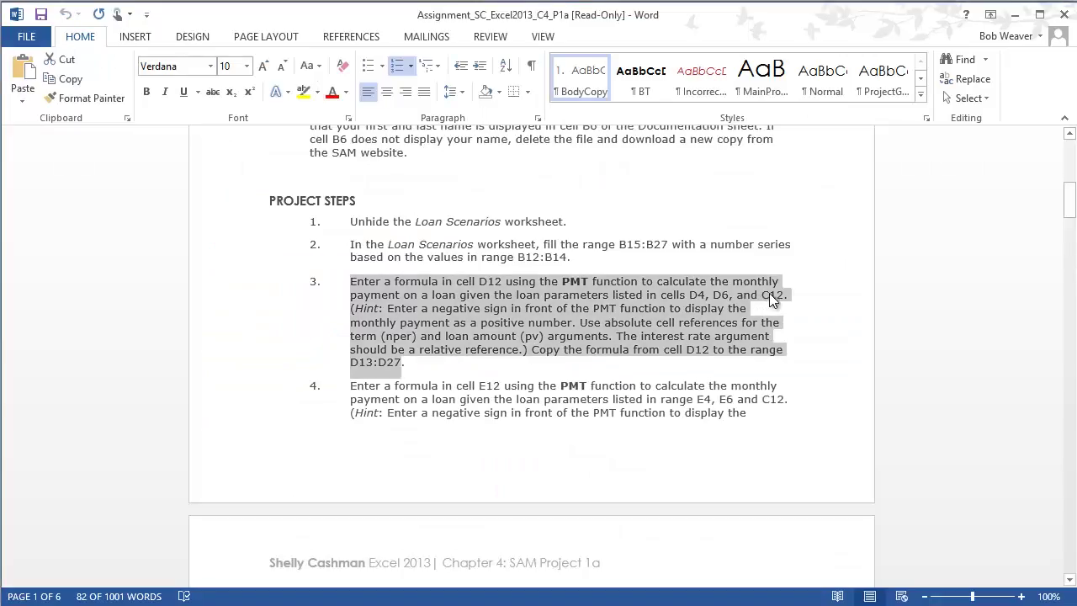
key(alt+Tab)
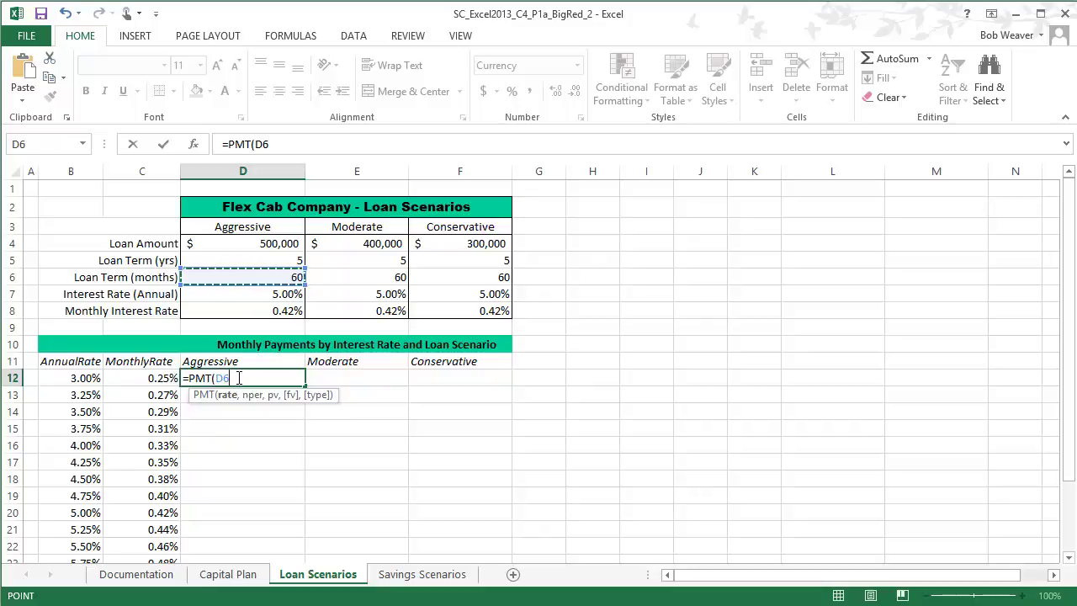
key(BackSpace)
key(BackSpace)
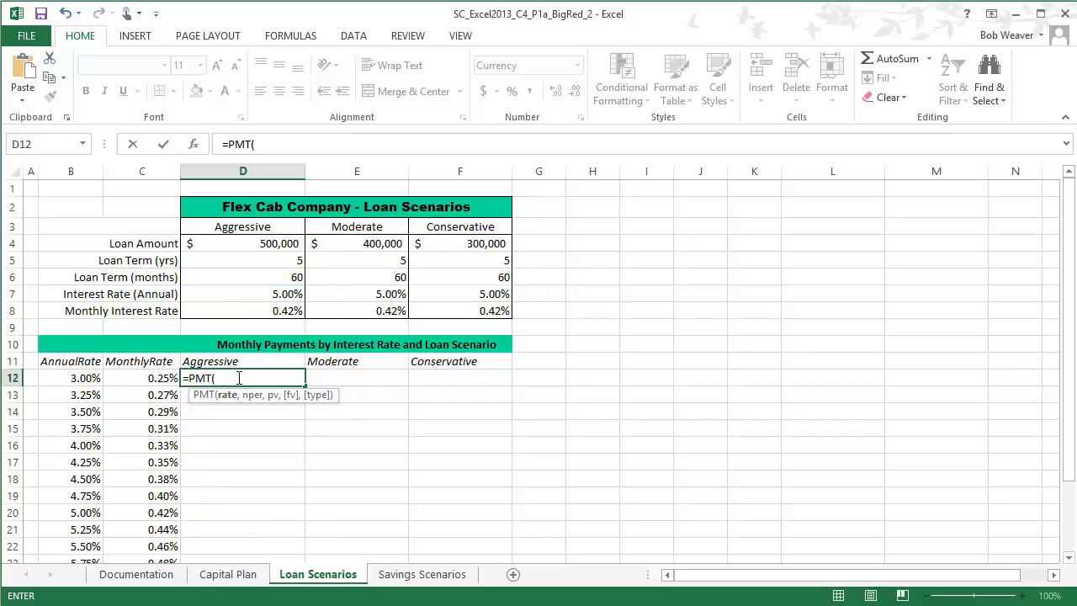
Step: Complete the PMT formula in D12 with C12 as the rate, D6 as the term and D4 as the loan amount
click(150, 380)
text(,)
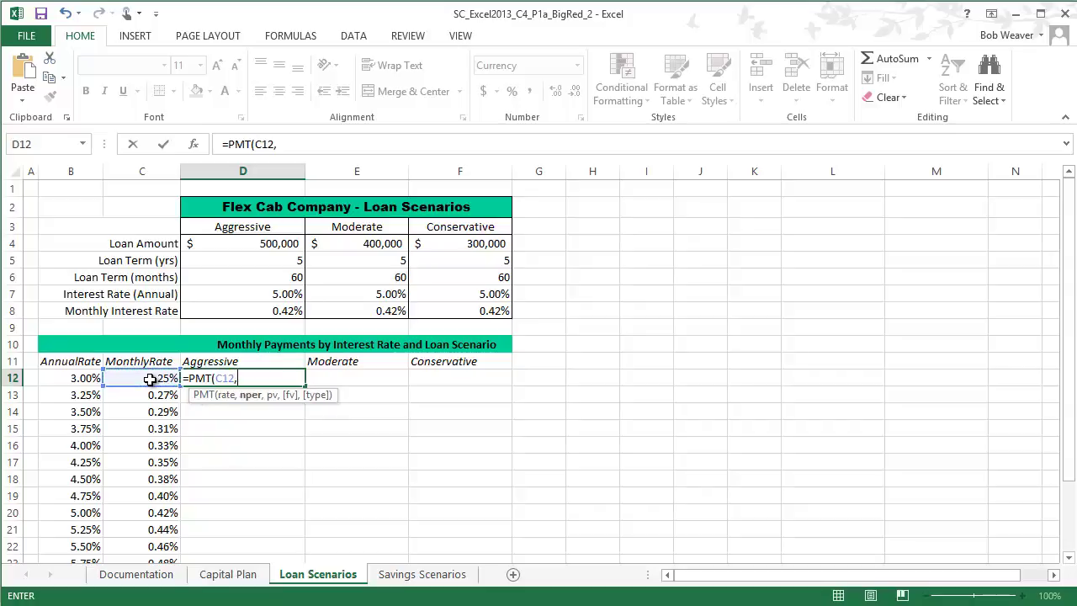
click(285, 279)
text(,)
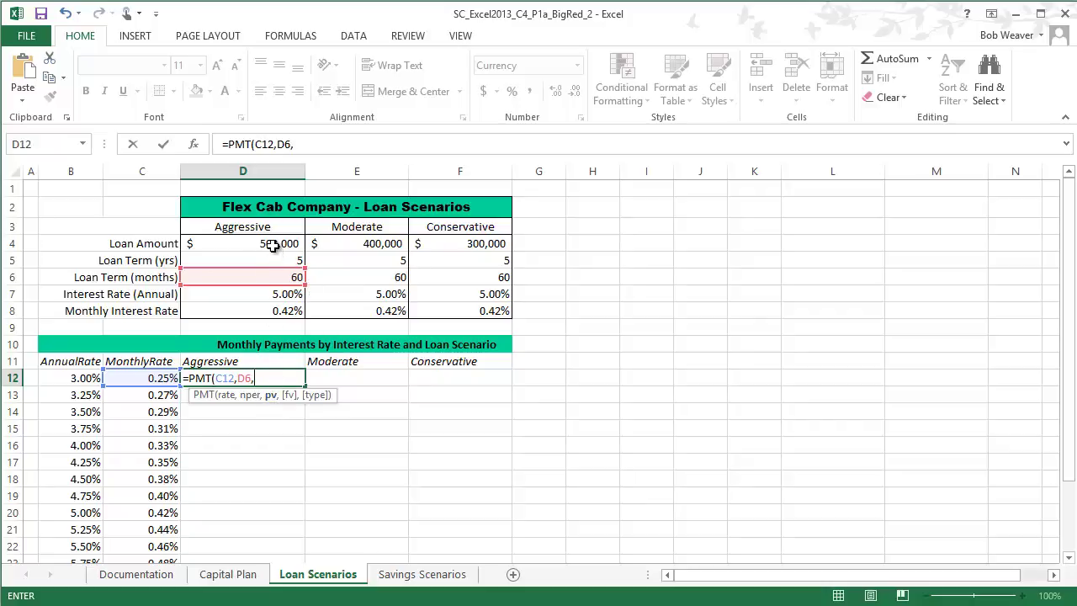
click(272, 244)
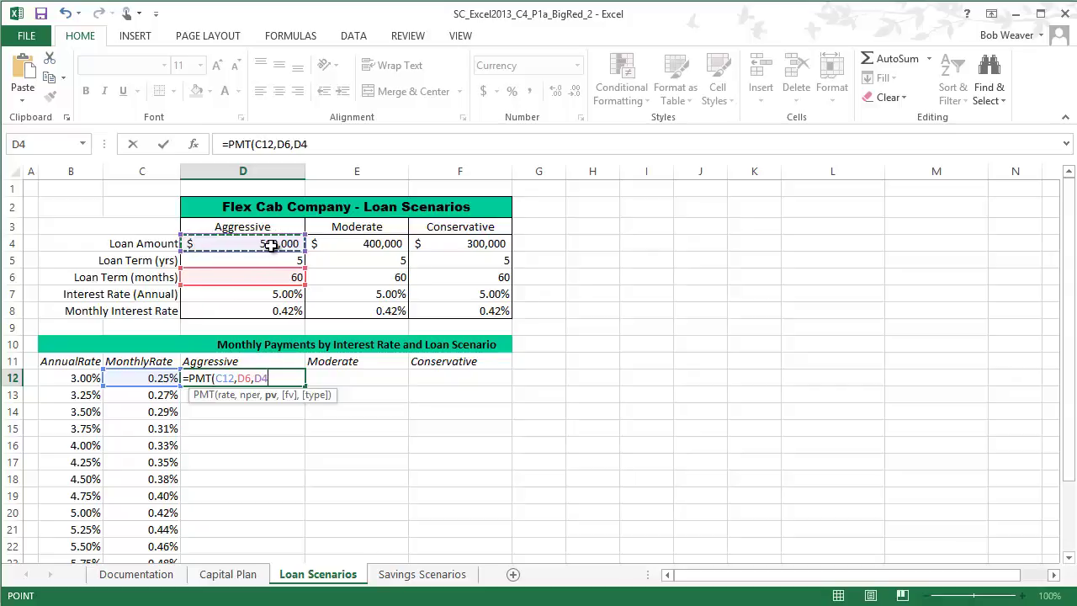
text())
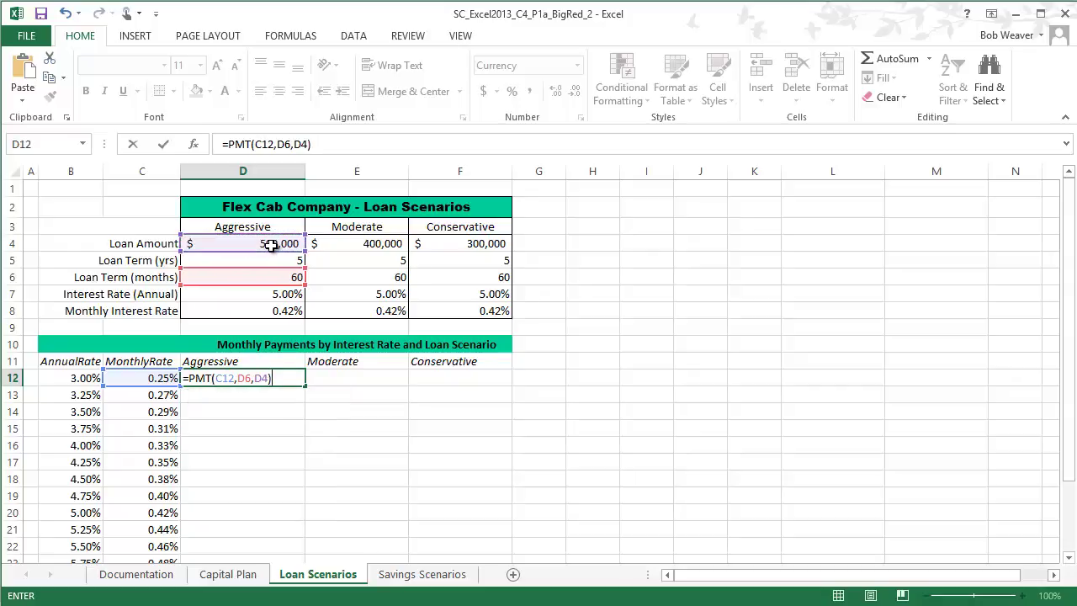
key(Return)
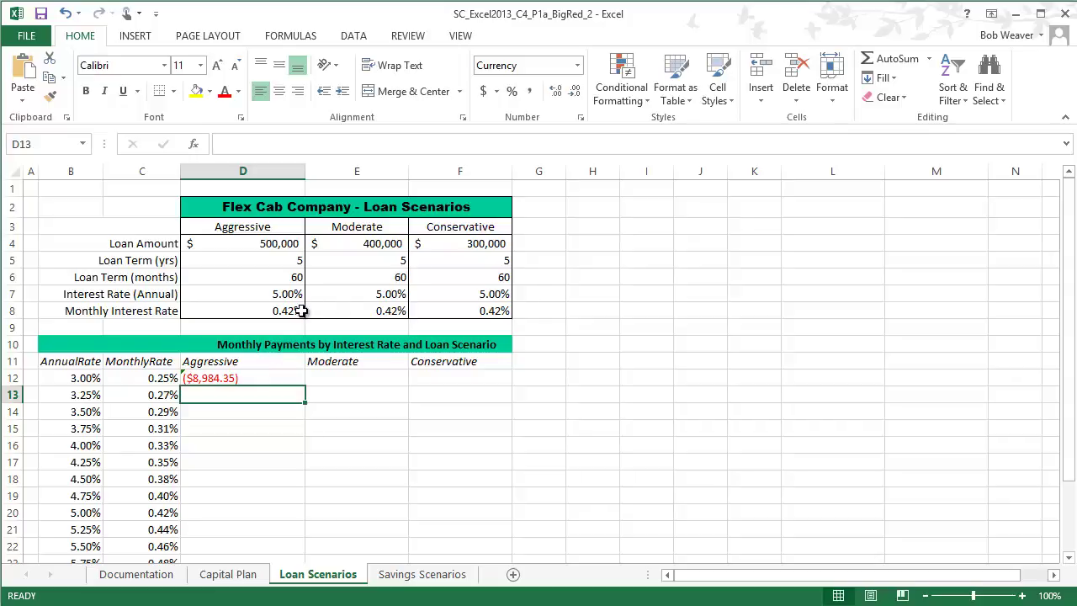
Step: Put a negative sign in front of the PMT function in cell D12's formula
click(249, 379)
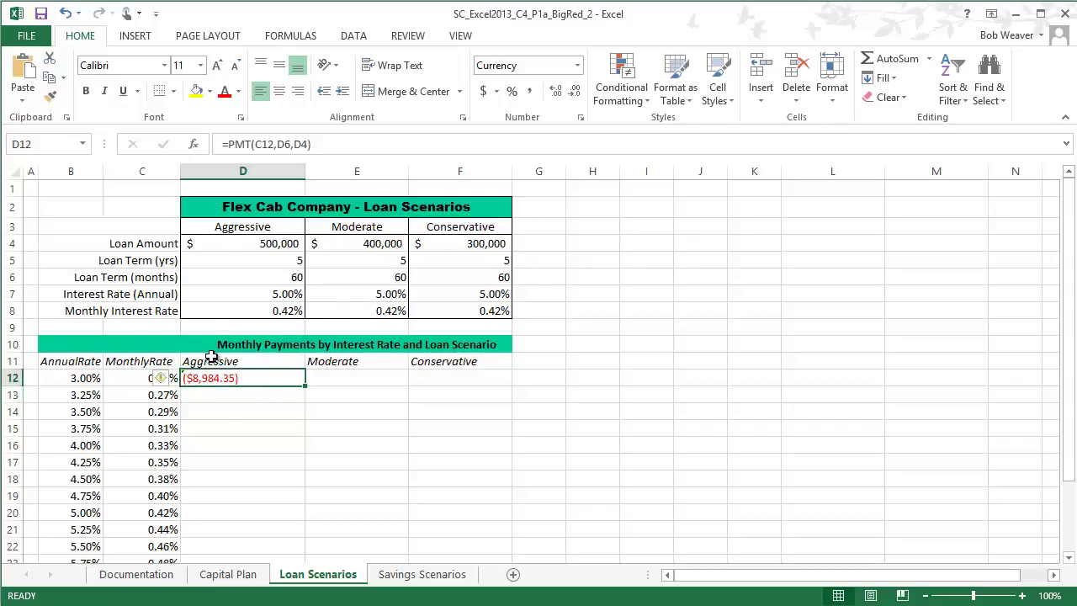
click(232, 144)
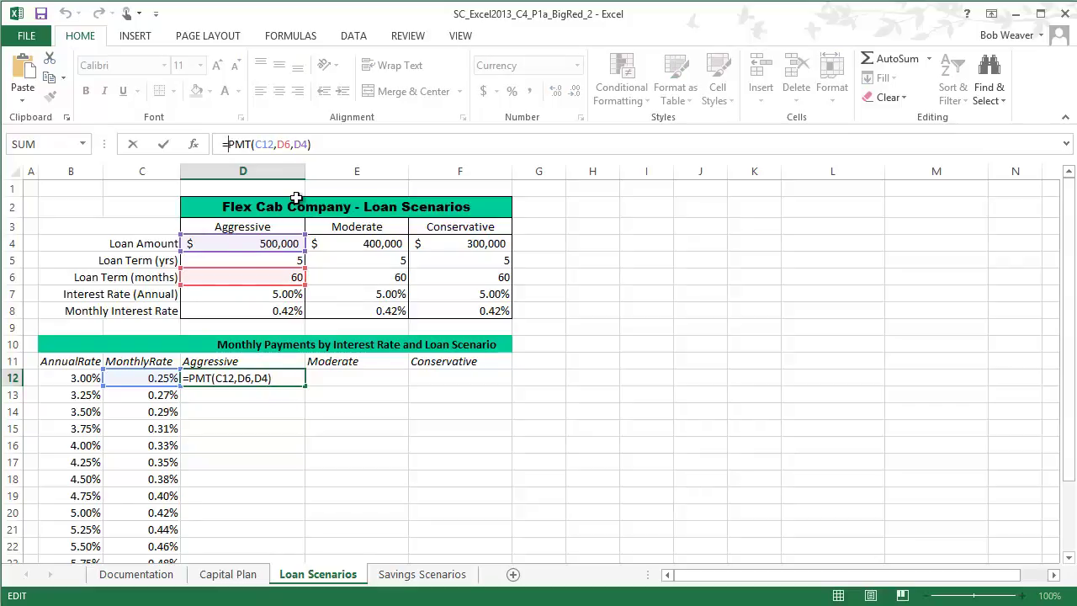
text(-)
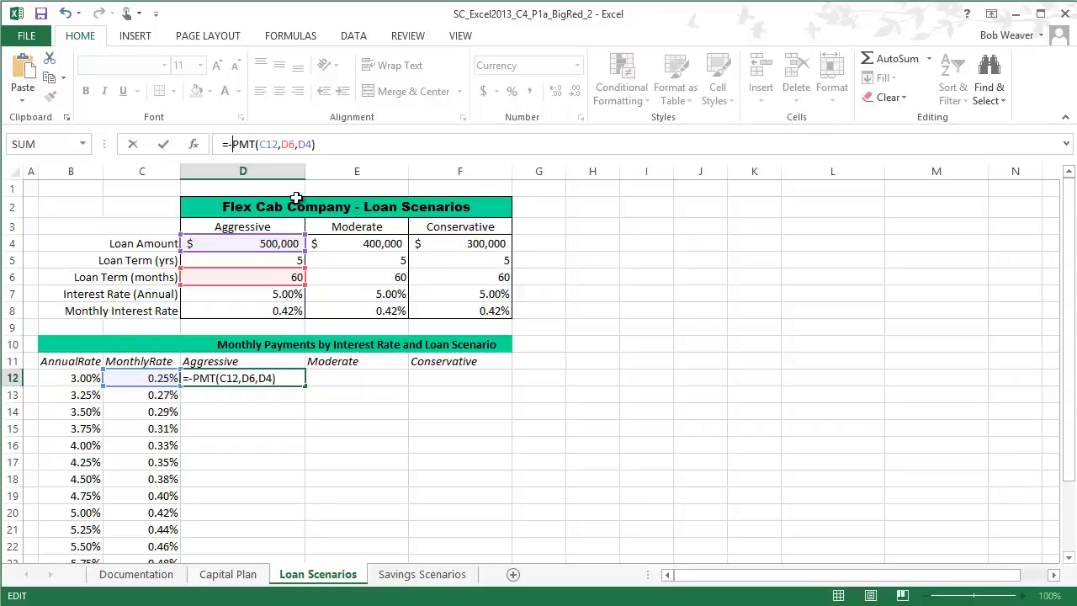
key(Return)
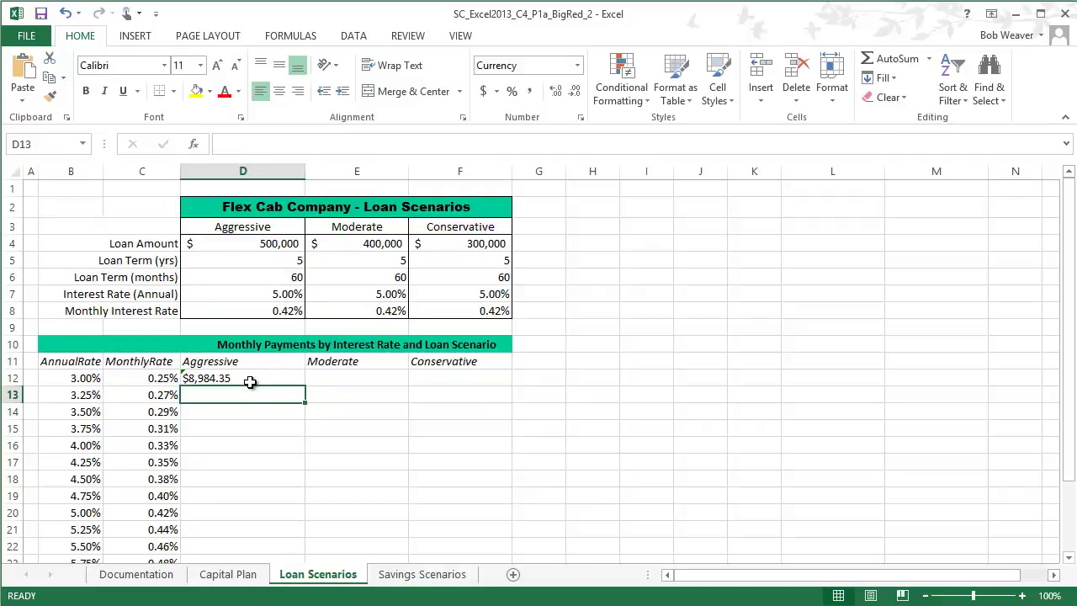
Step: Switch to the Word instructions, select the sentence about absolute cell references in project step 3, and return to the Excel workbook
key(alt+Tab)
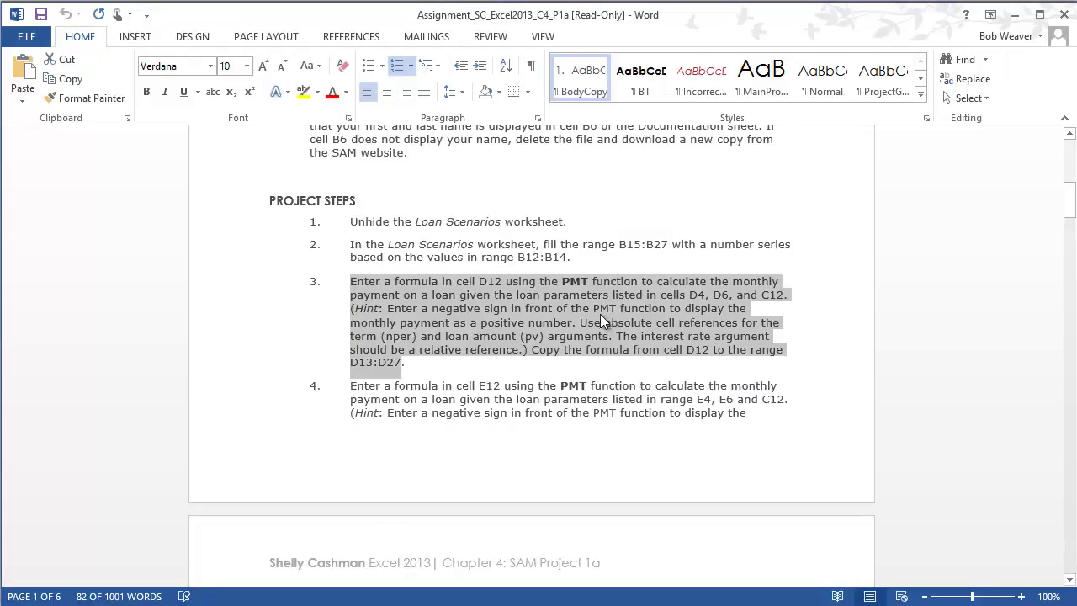
drag(580, 322, 595, 343)
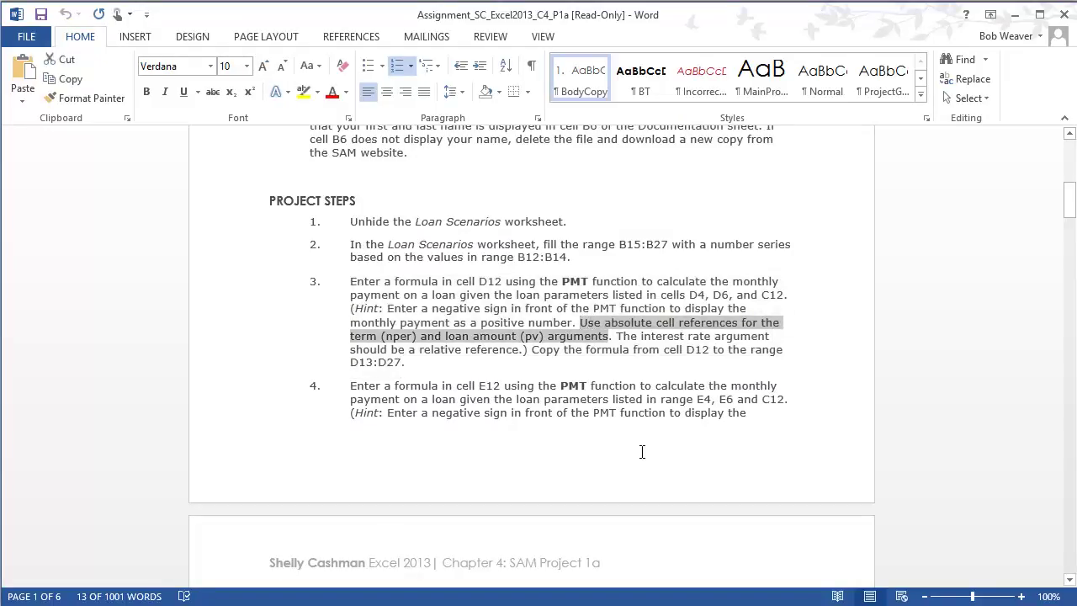
drag(530, 350, 665, 351)
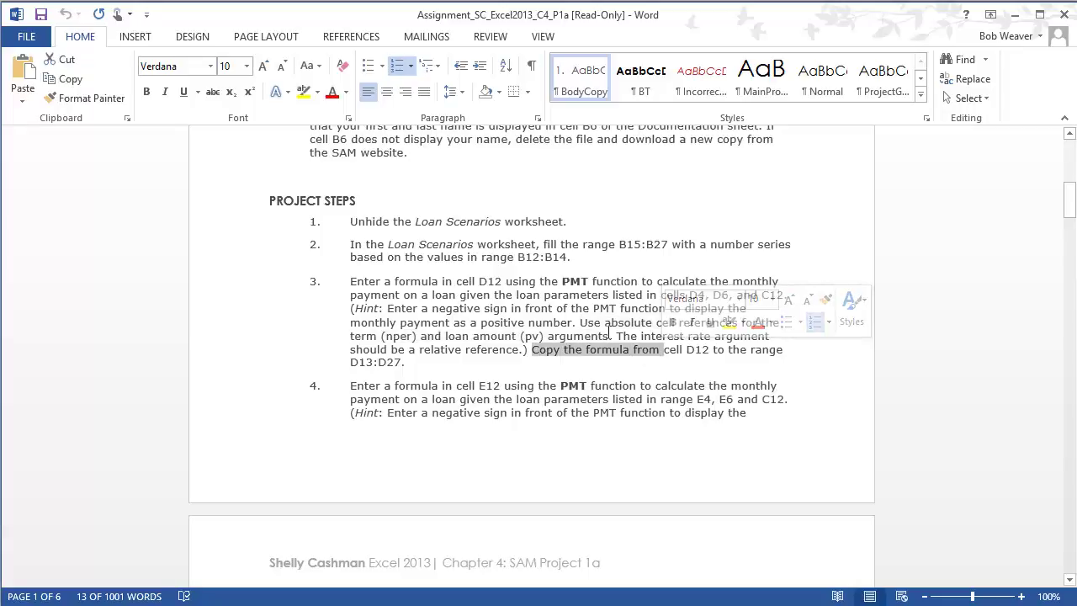
drag(580, 322, 607, 337)
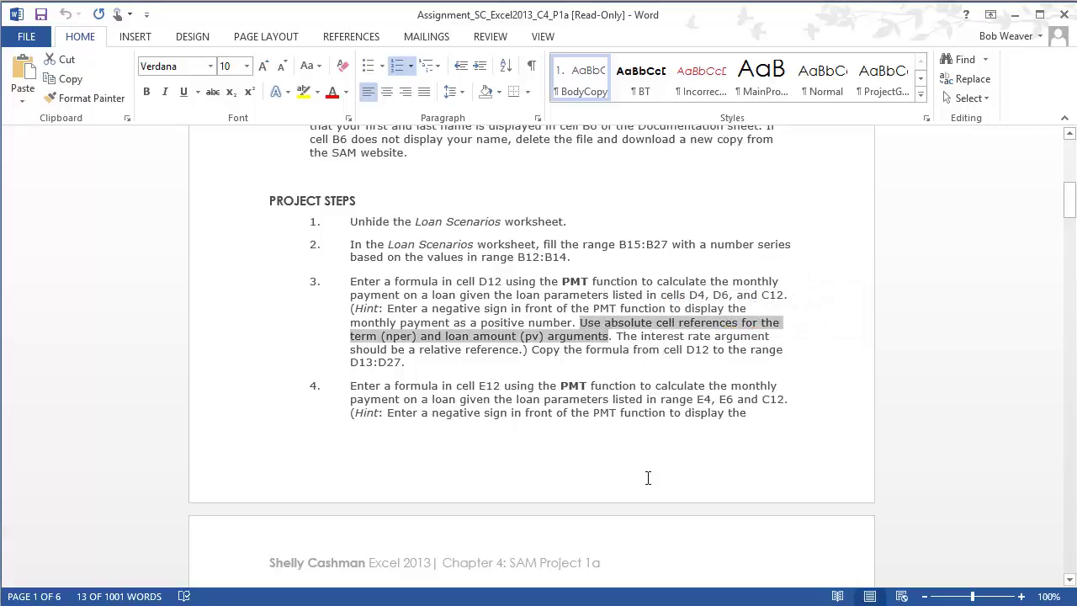
key(alt+Tab)
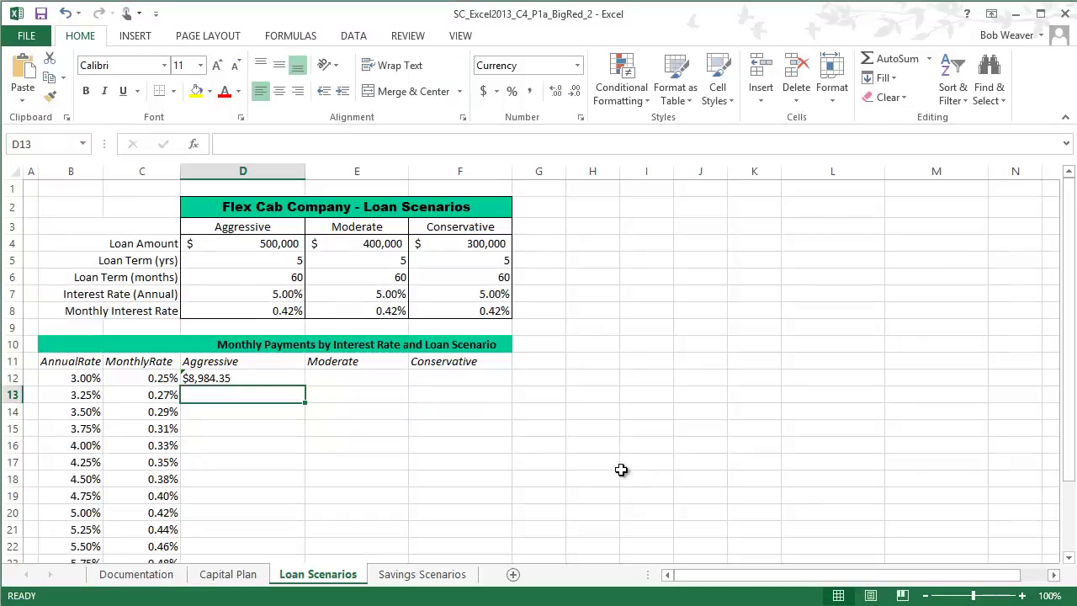
Step: Make the term and loan amount references in D12's PMT formula absolute, as $D$6 and $D$4
click(227, 380)
double_click(227, 379)
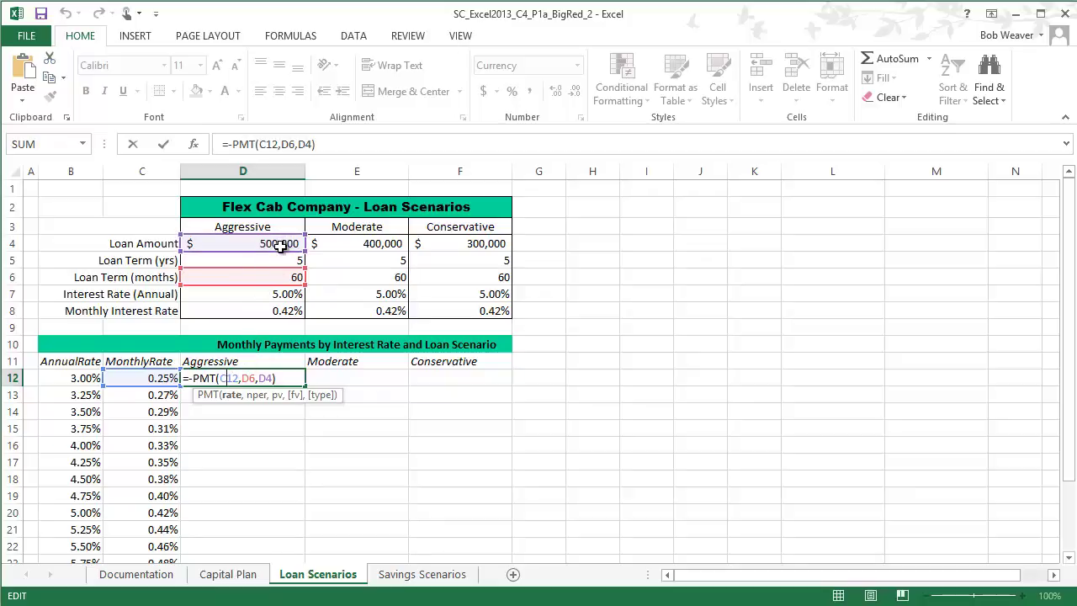
click(247, 378)
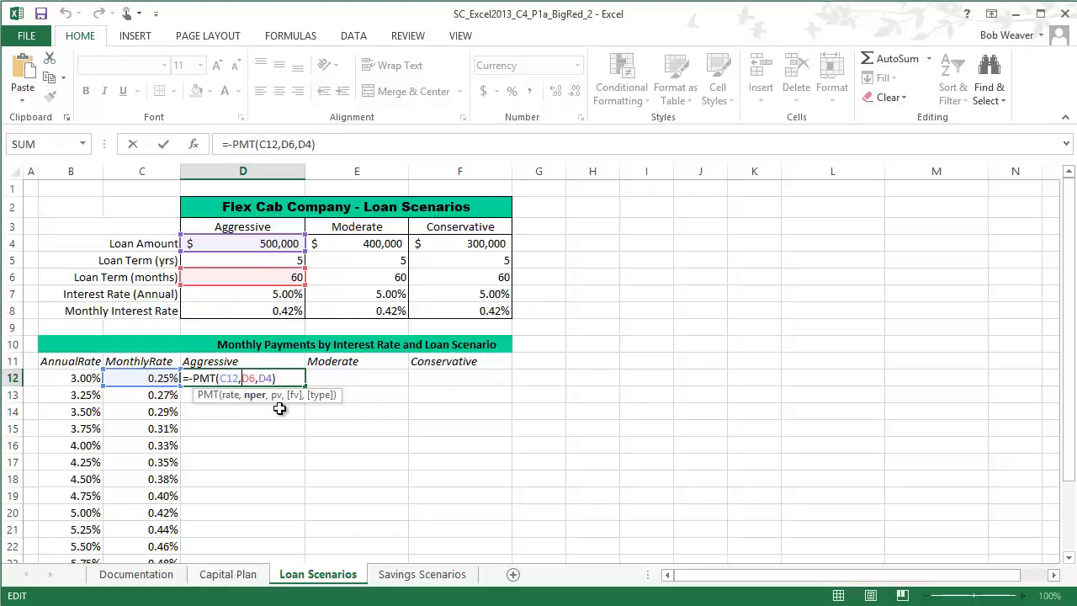
text($)
key(Right)
text($)
key(Right)
key(Right)
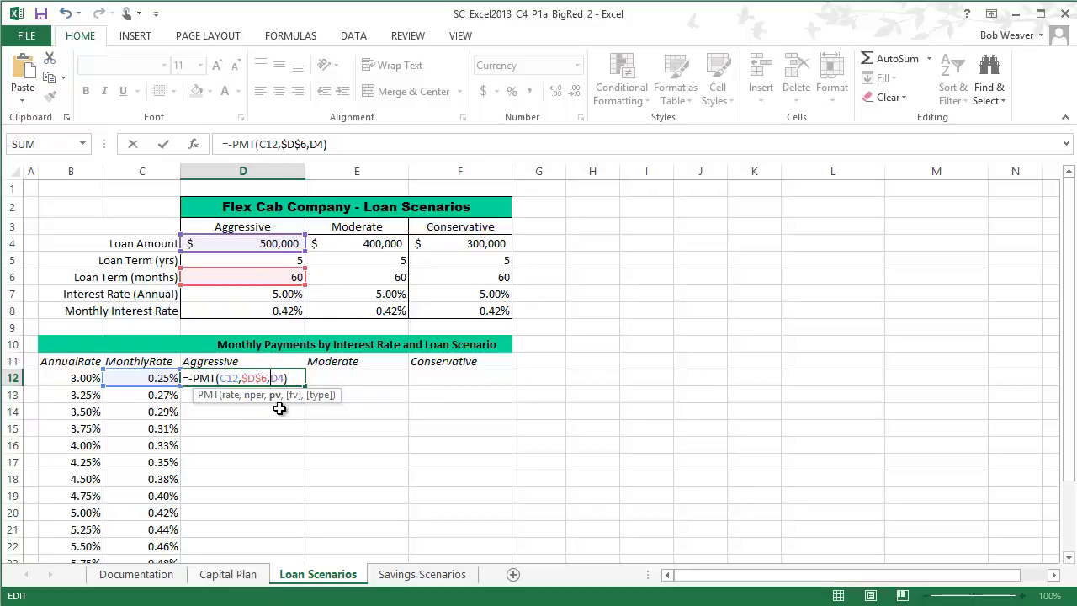
text($)
key(Right)
text($)
key(Return)
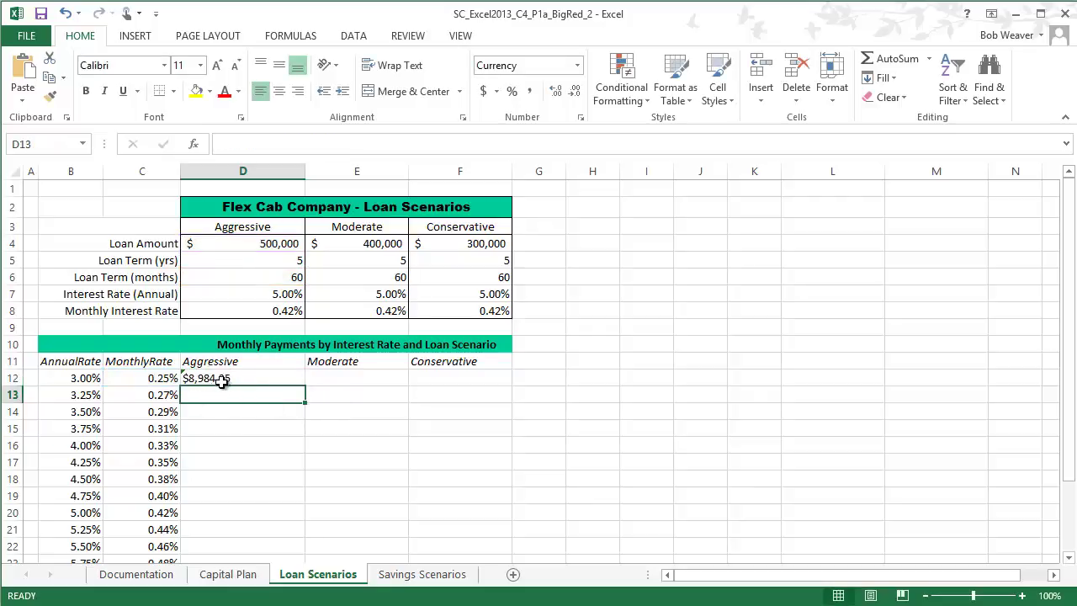
Step: Copy the PMT formula from D12 to D13 and compare the cell references in both formulas
click(222, 382)
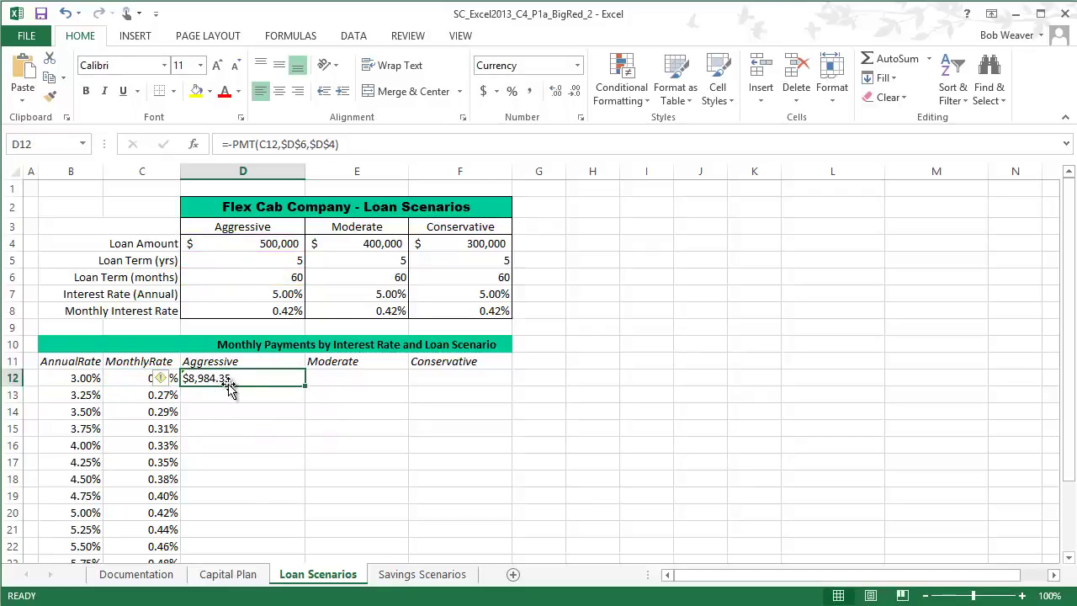
drag(305, 385, 297, 402)
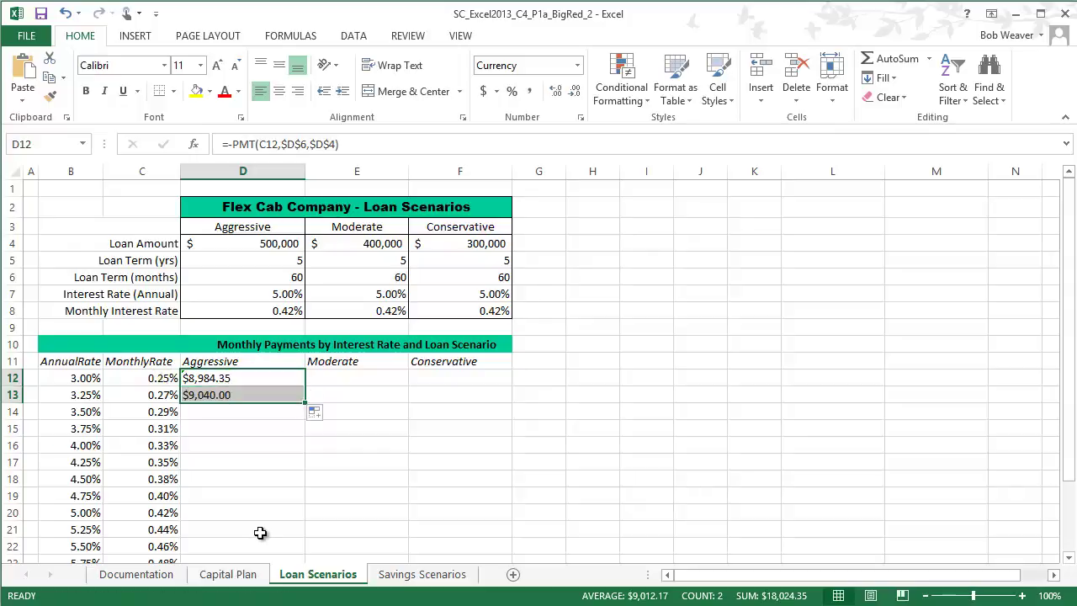
double_click(250, 394)
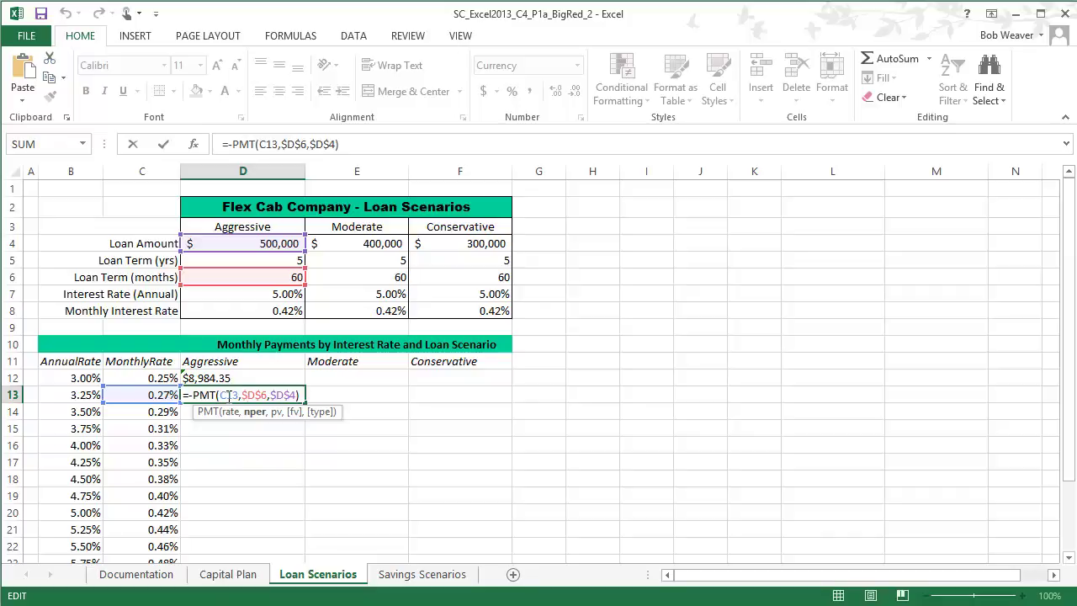
click(222, 378)
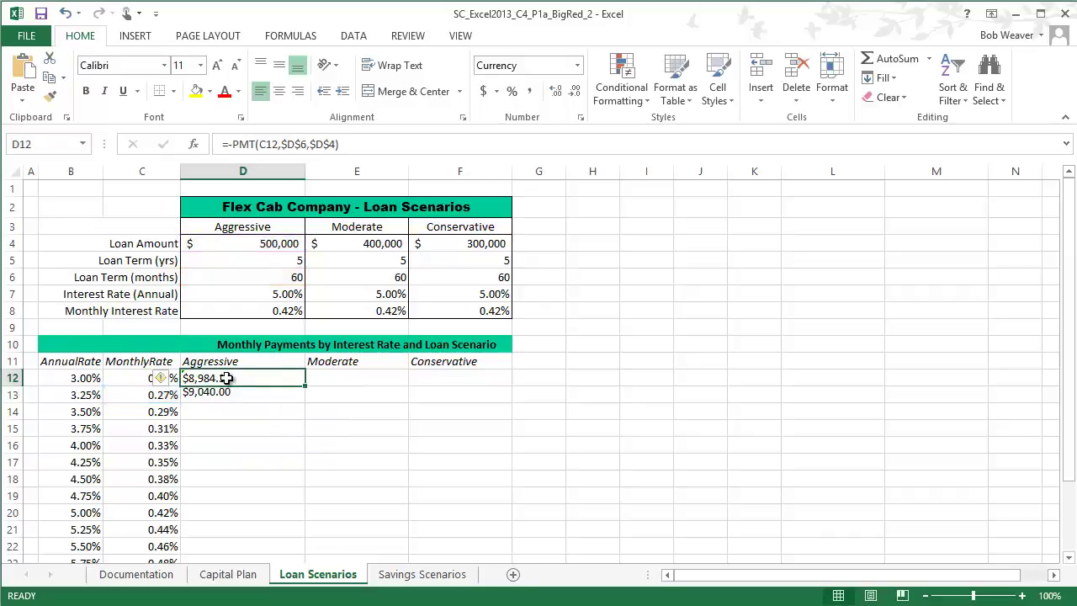
click(224, 396)
double_click(224, 395)
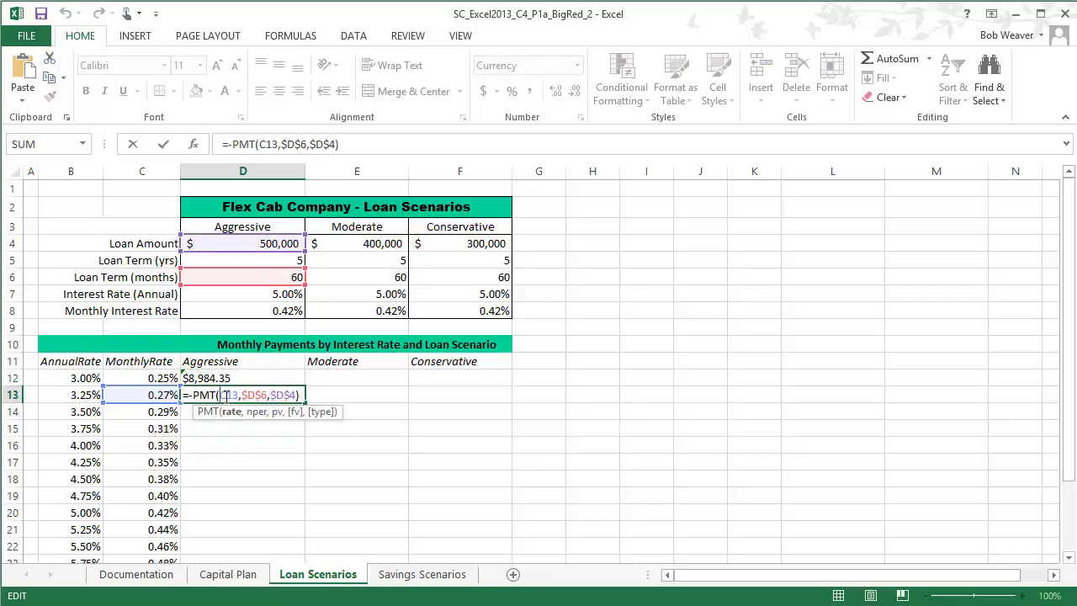
click(241, 426)
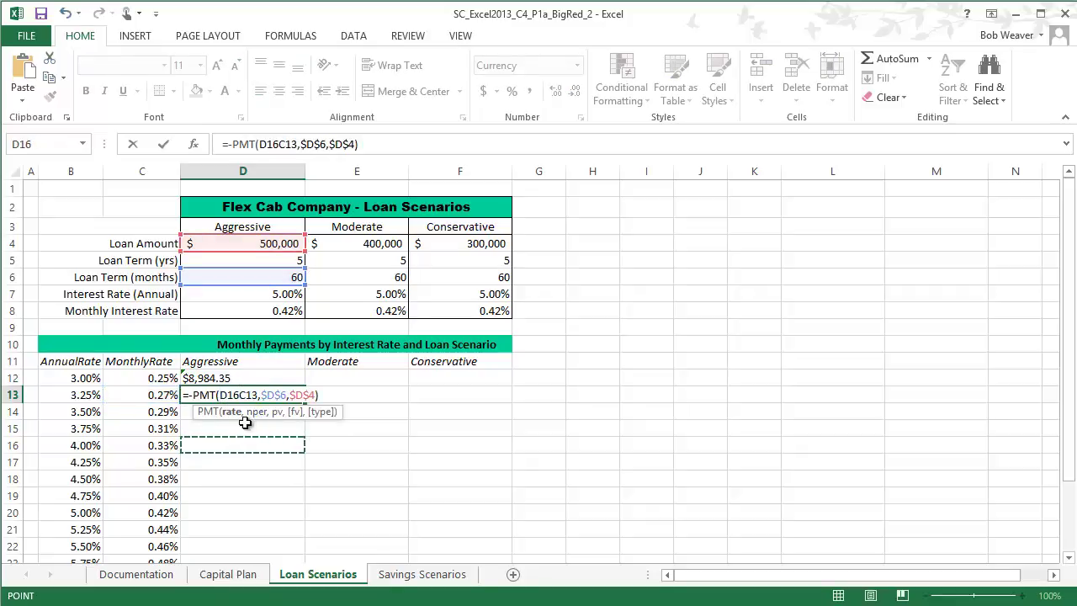
key(Escape)
Step: Fill the PMT formula from D13 down through D27 and check the cell references in D23
drag(305, 402, 281, 527)
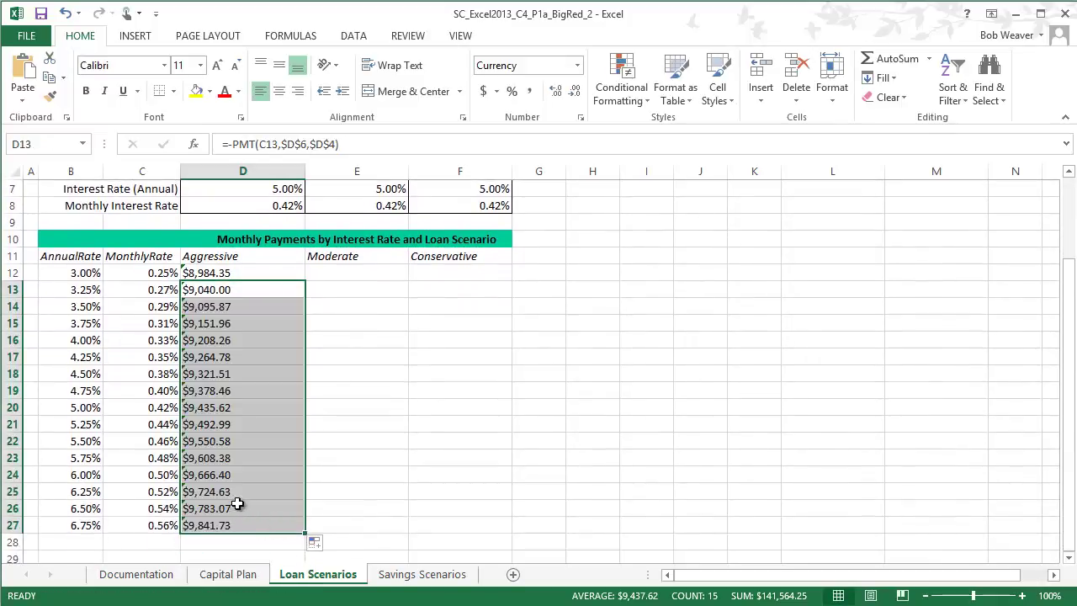
double_click(244, 465)
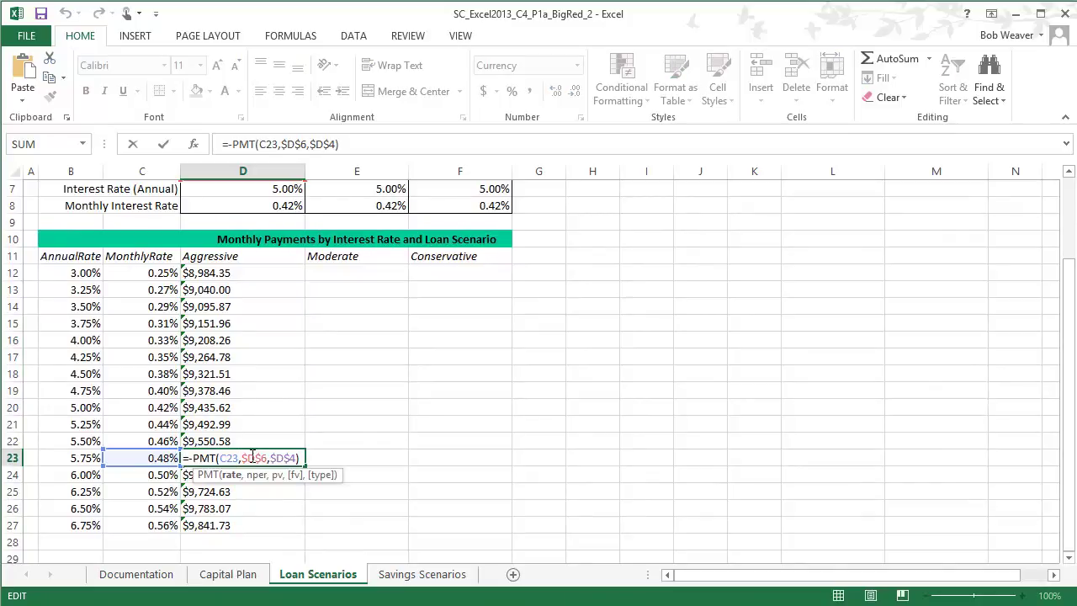
scroll(286, 458, up, 1)
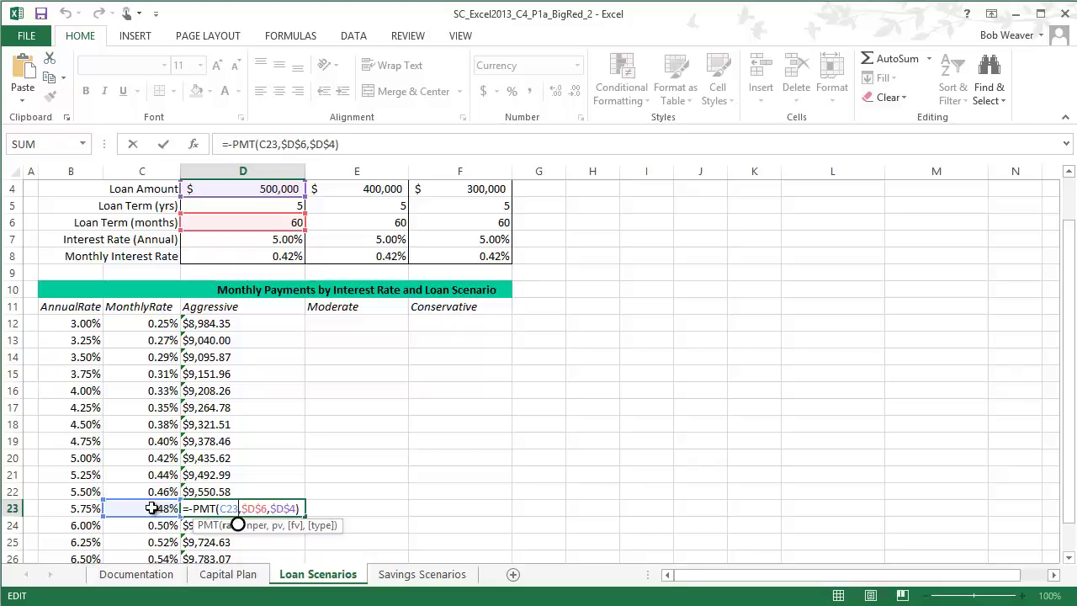
key(ctrl+Return)
click(378, 504)
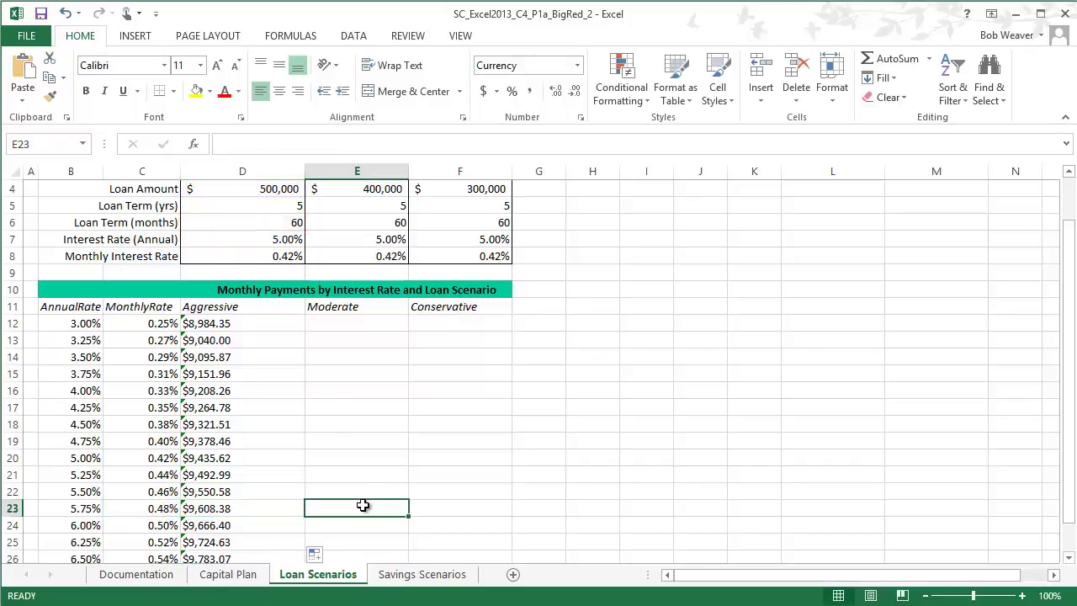
scroll(353, 504, down, 1)
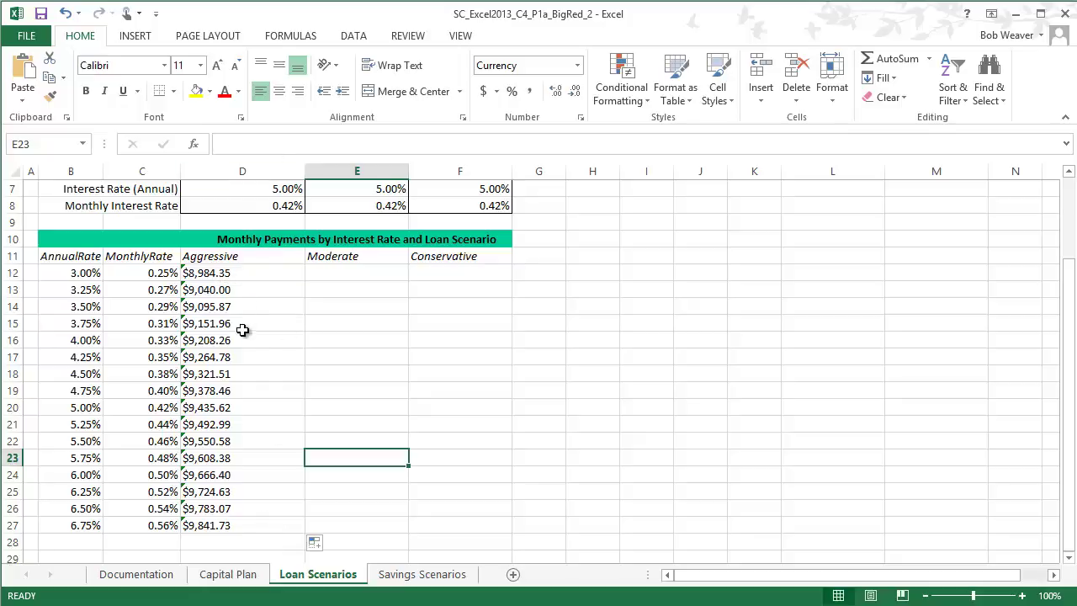
scroll(242, 334, up, 2)
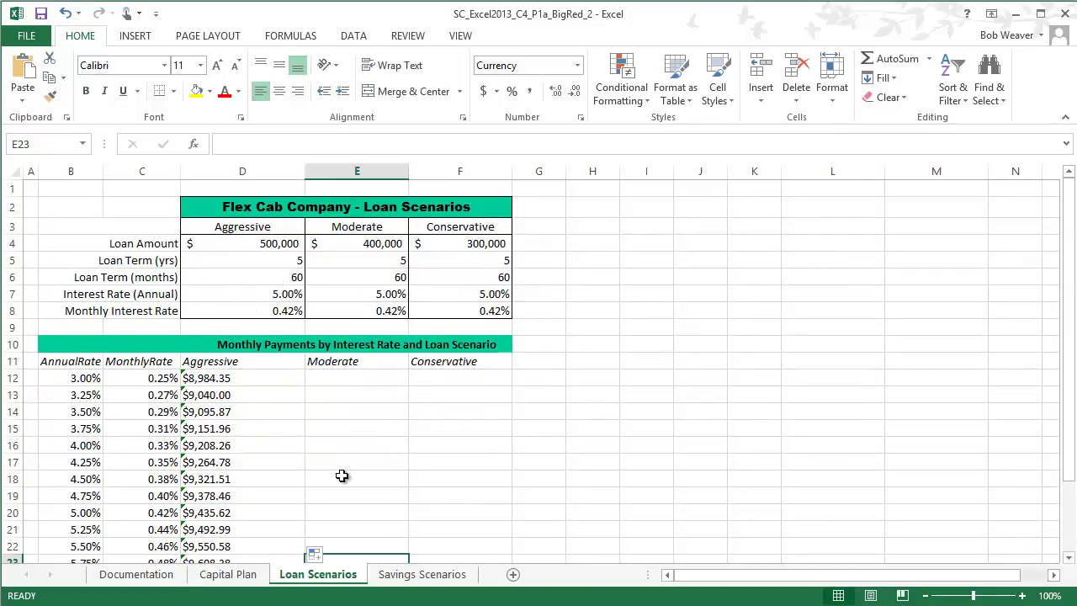
scroll(342, 480, down, 1)
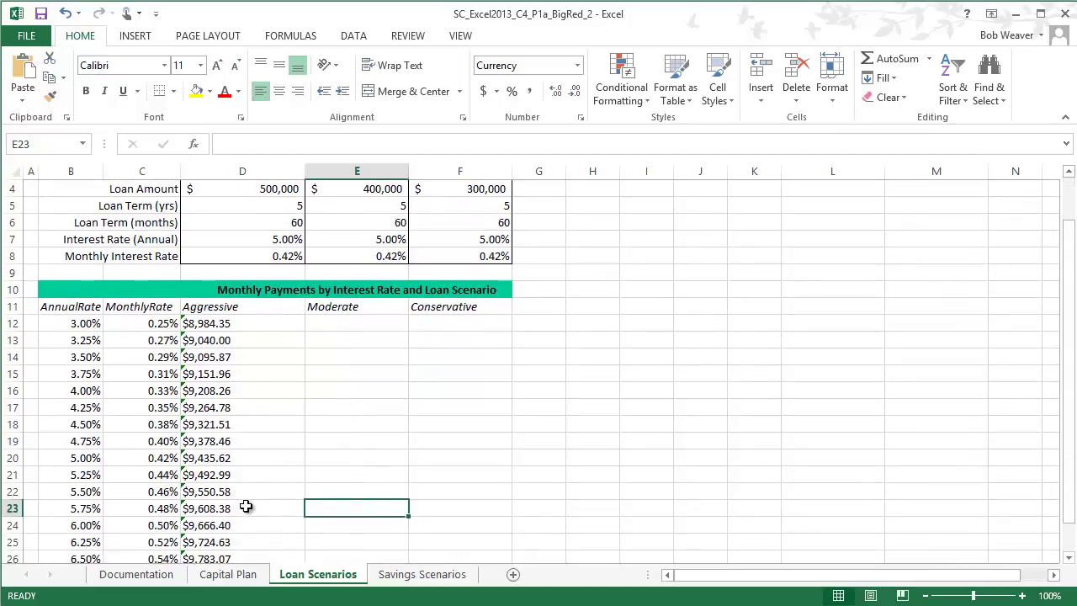
Step: Switch to the Word instructions and read project step 4 about the PMT formula in cell E12
key(alt+Tab)
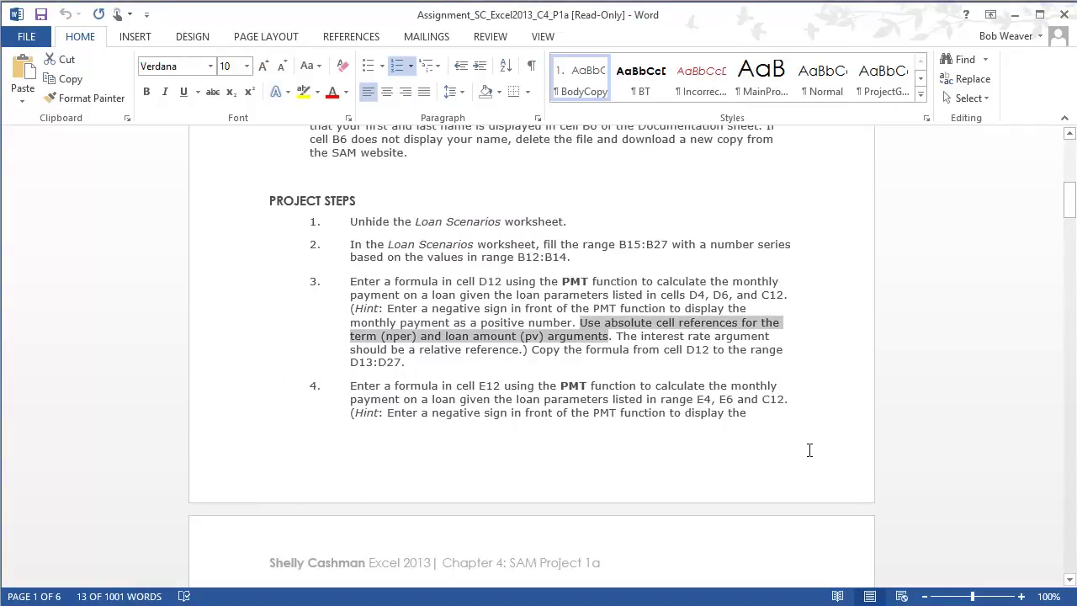
drag(405, 387, 477, 385)
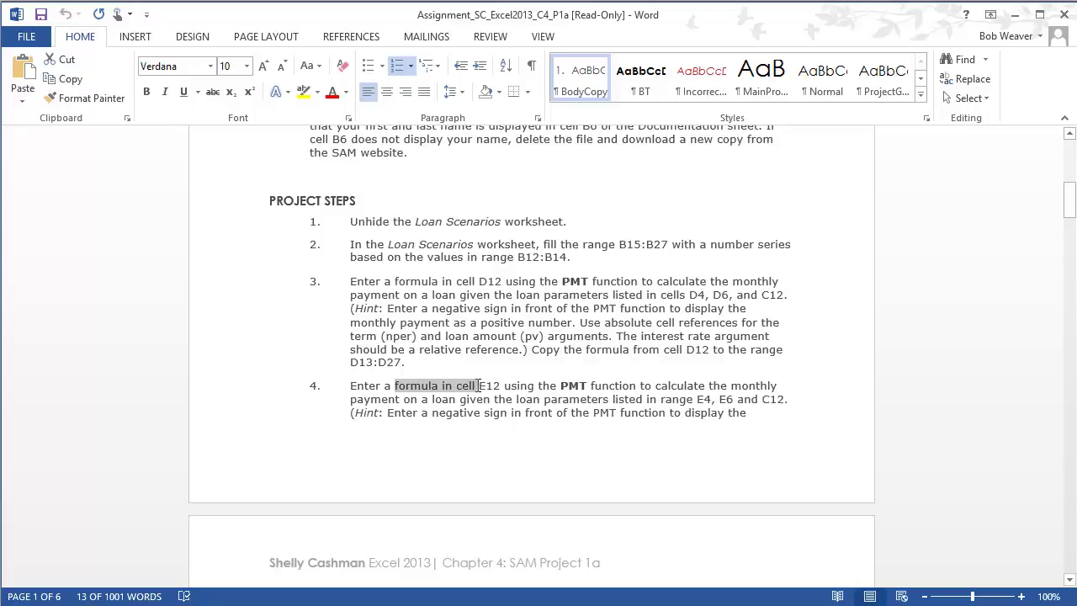
click(485, 386)
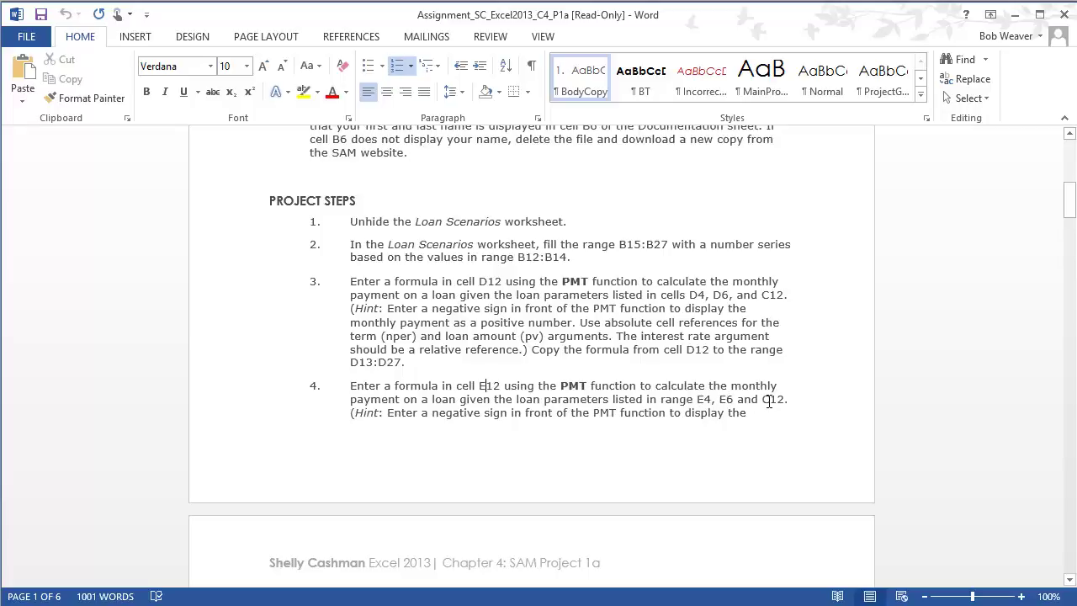
scroll(594, 413, down, 2)
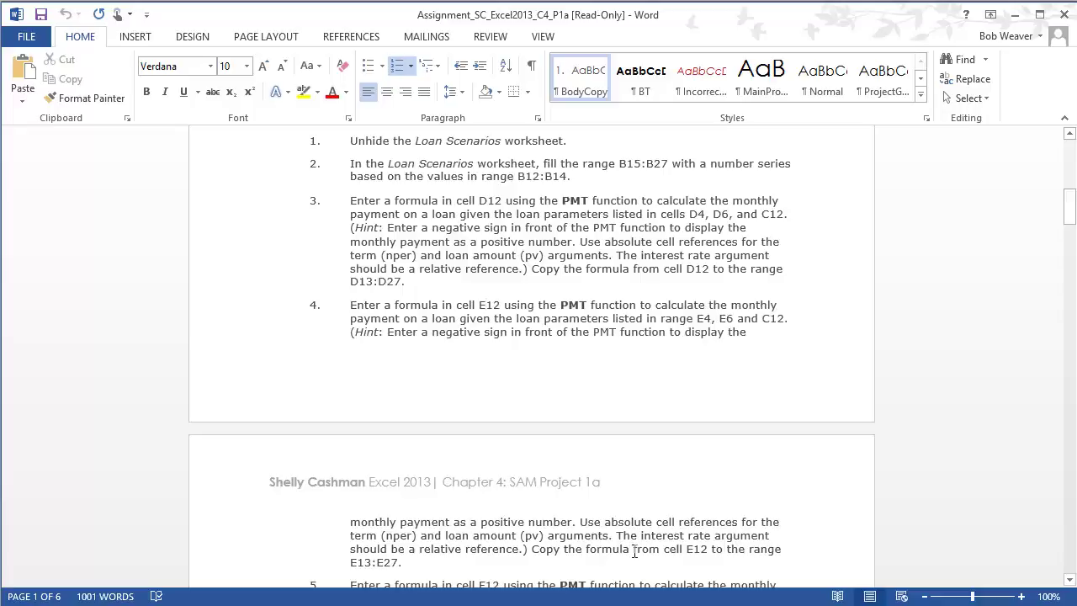
Step: Switch to the Excel workbook and check the Moderate scenario's loan amount in E4 and monthly term in E6
key(alt)
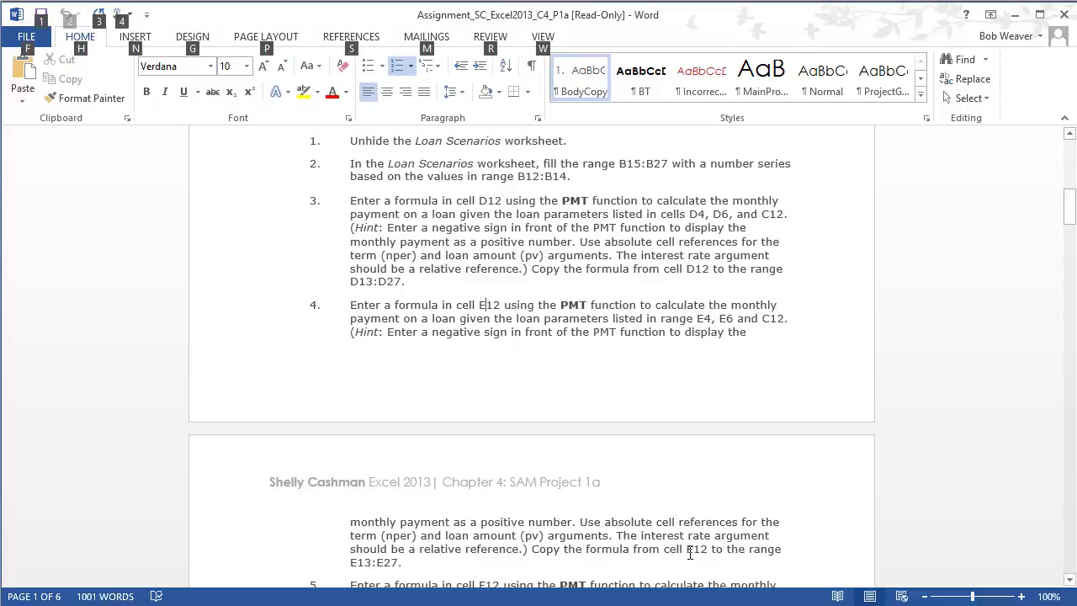
key(alt+Tab)
scroll(377, 255, up, 1)
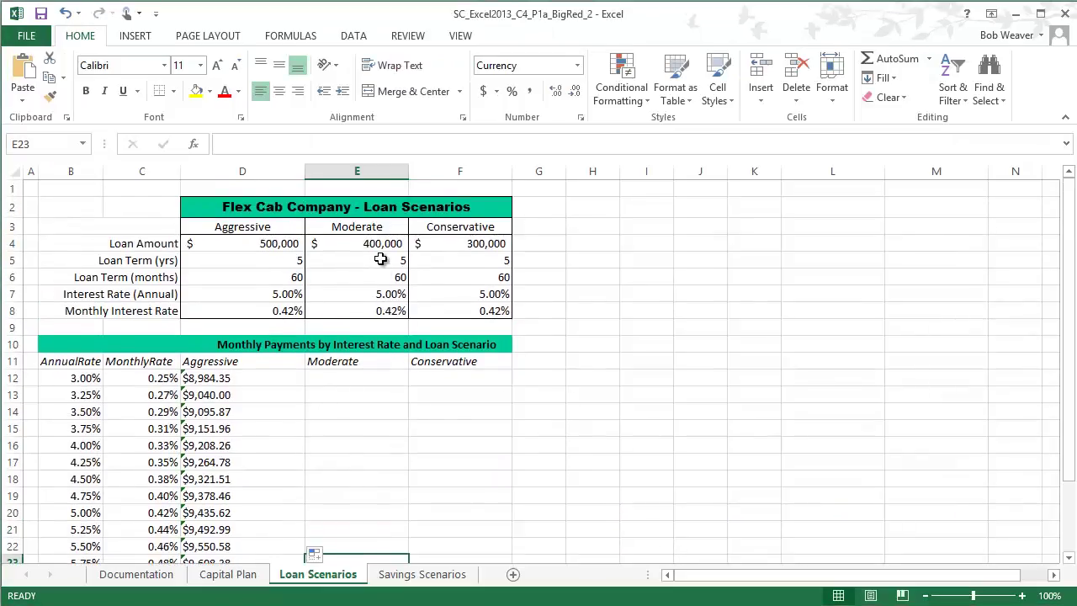
click(374, 243)
click(369, 261)
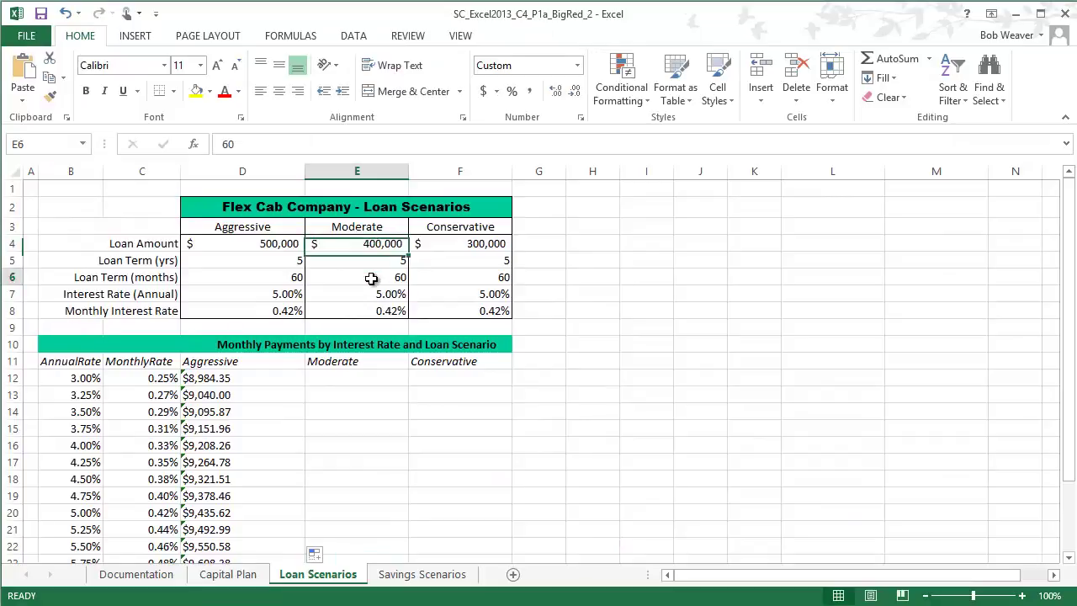
click(372, 278)
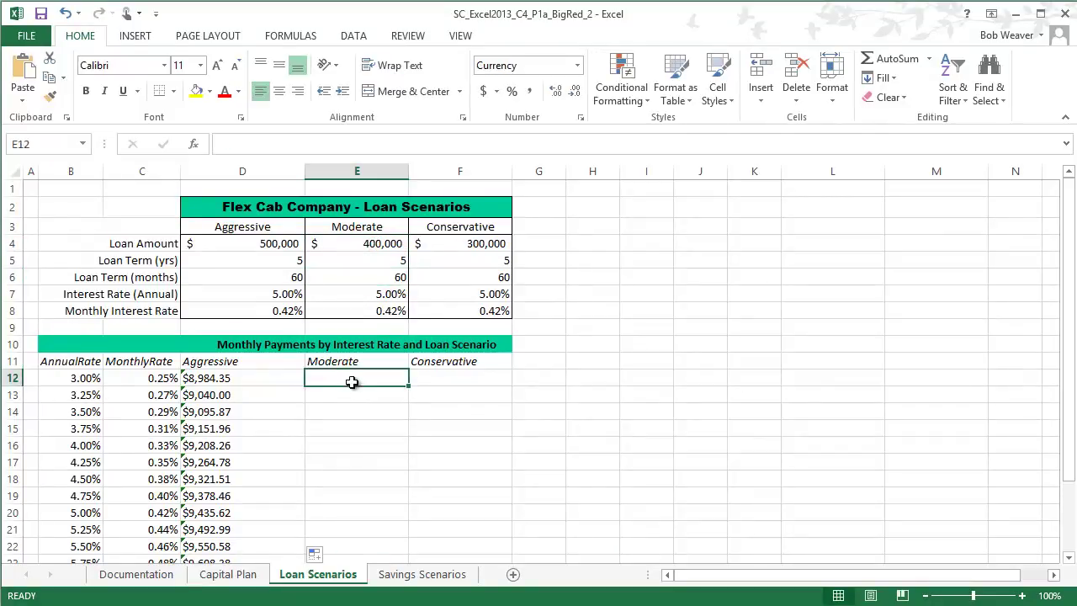
Step: Enter the formula =-PMT(C12,E6,E4) in cell E12 for the Moderate monthly payment
text(=-)
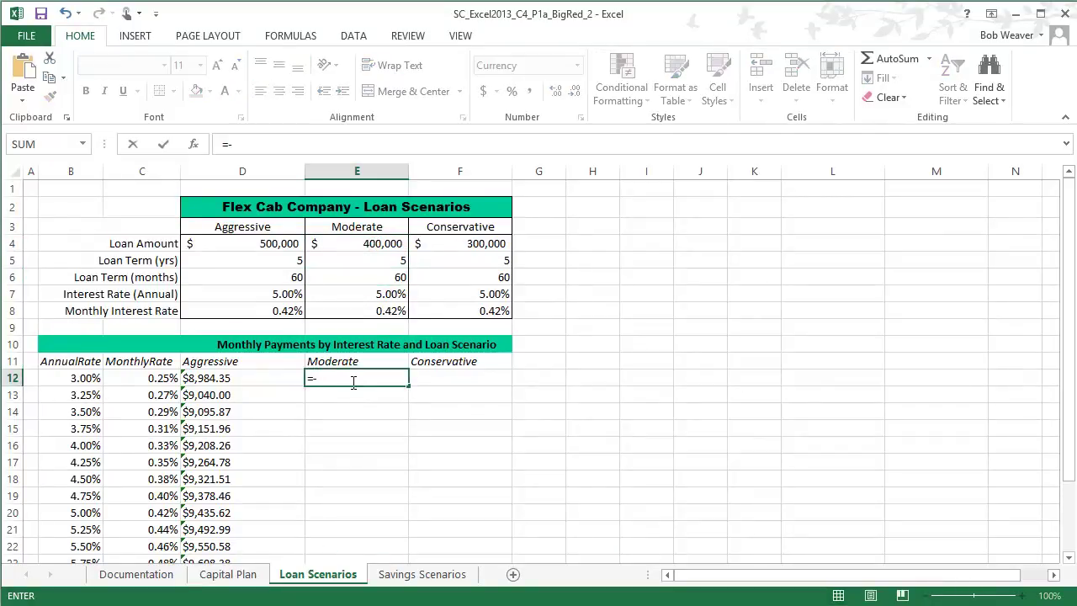
text(PMT()
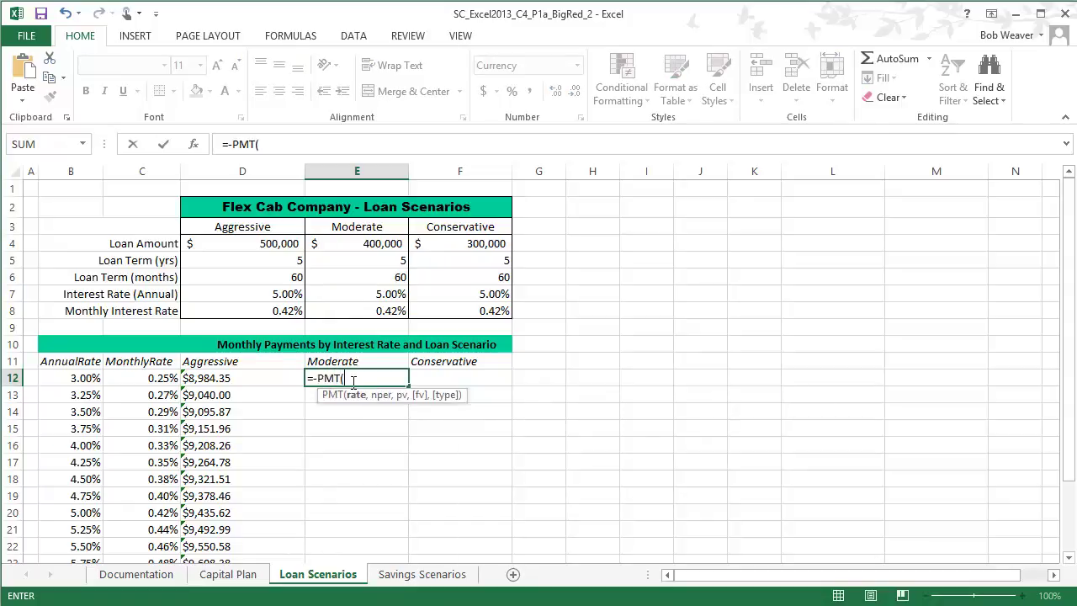
click(154, 378)
text(,)
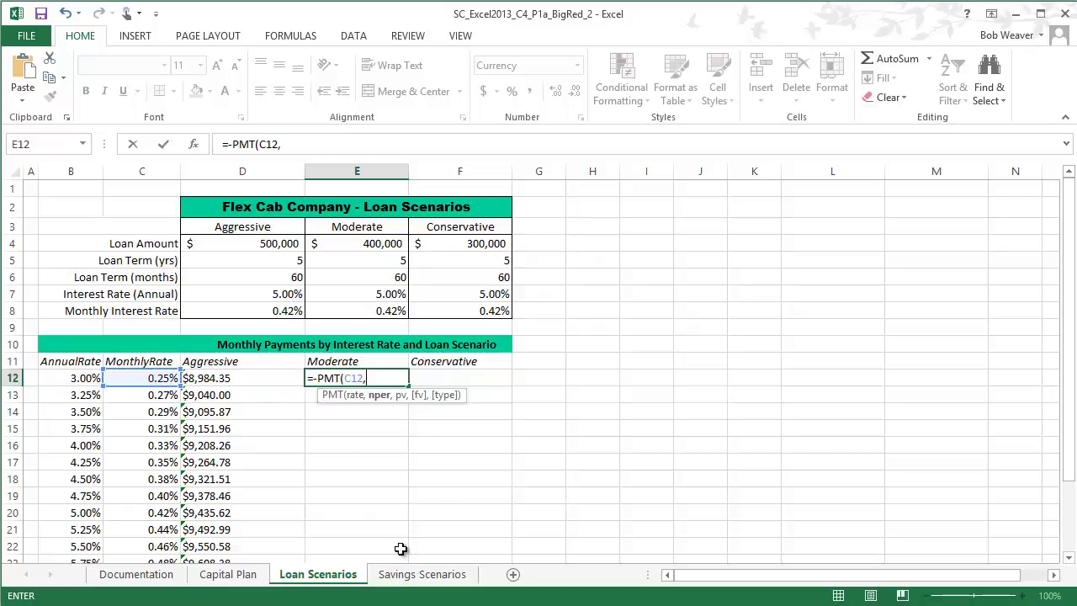
click(394, 278)
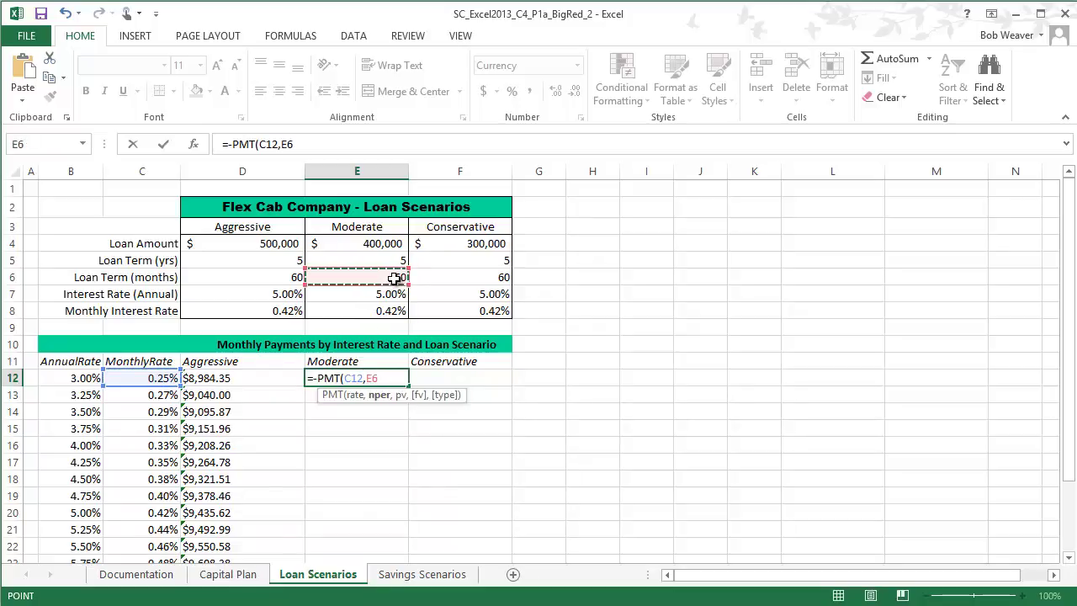
text(,)
click(387, 244)
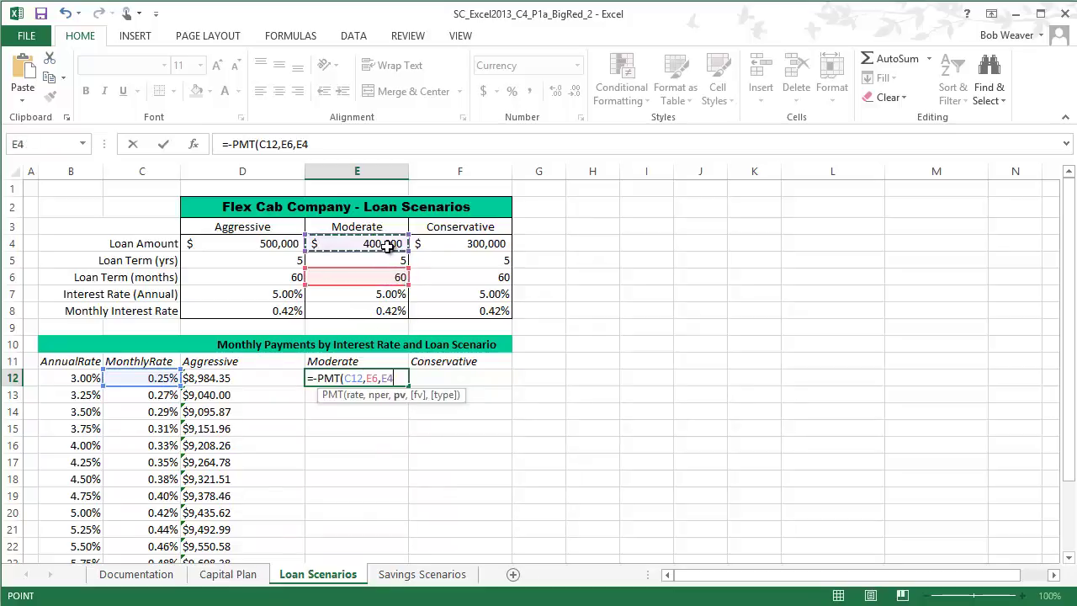
text())
key(Return)
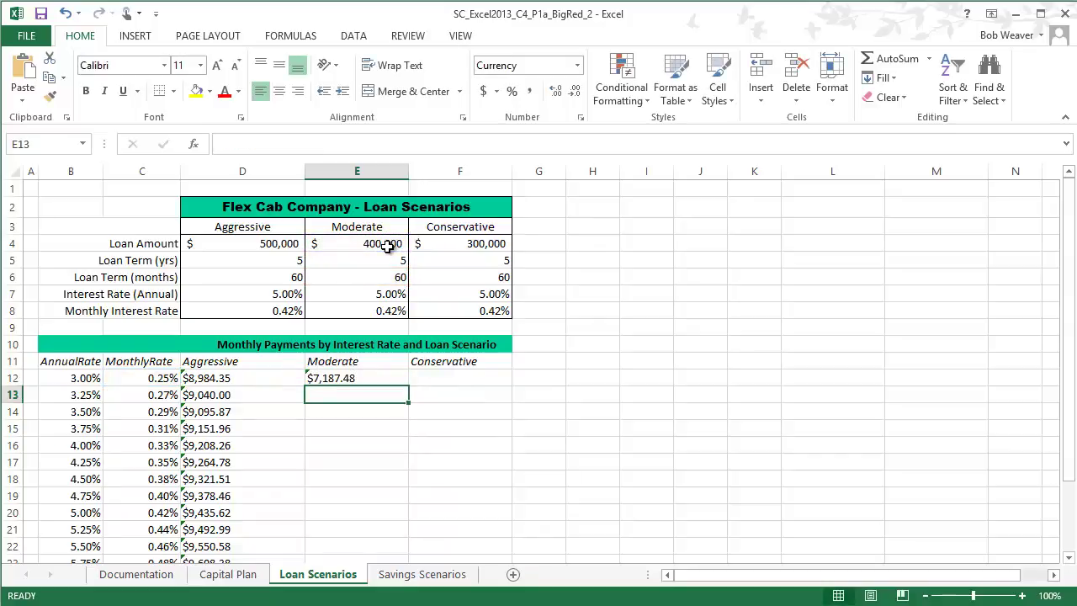
Step: Compare the cell references in E12's PMT formula with those in D12
click(335, 378)
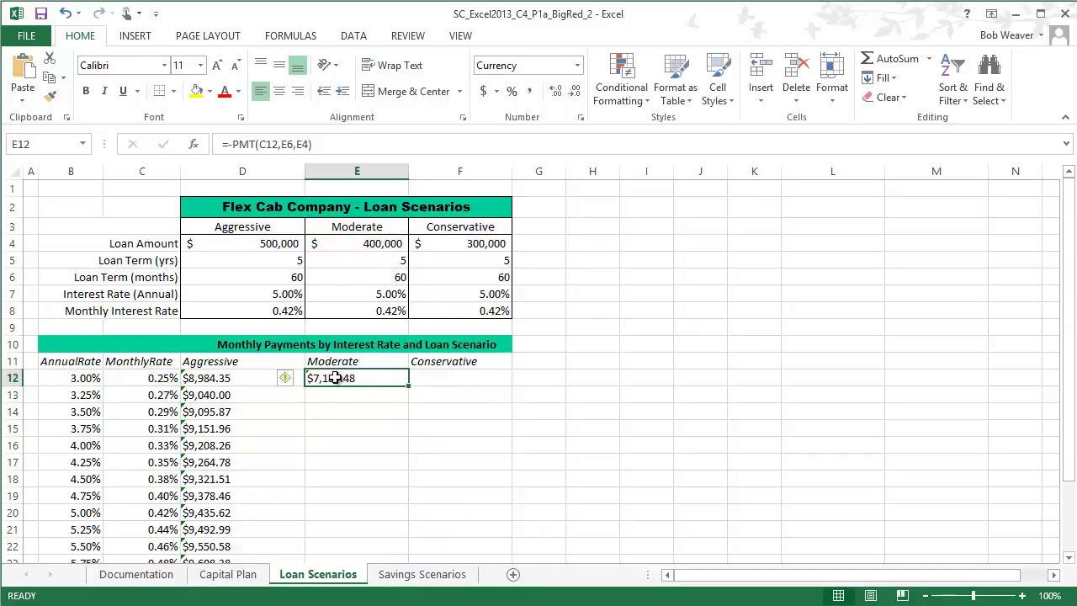
click(248, 379)
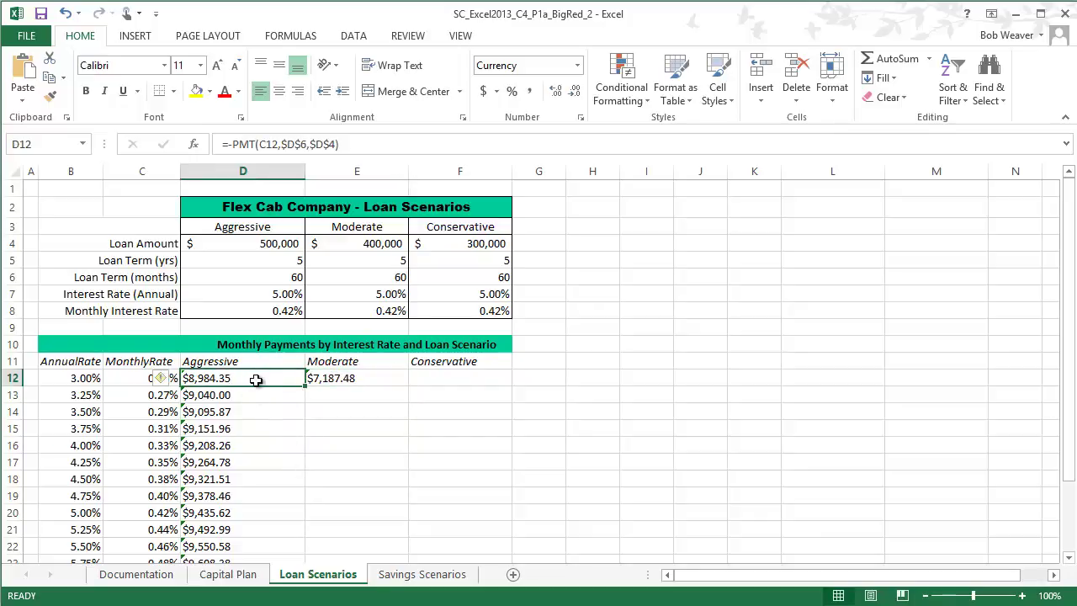
click(347, 393)
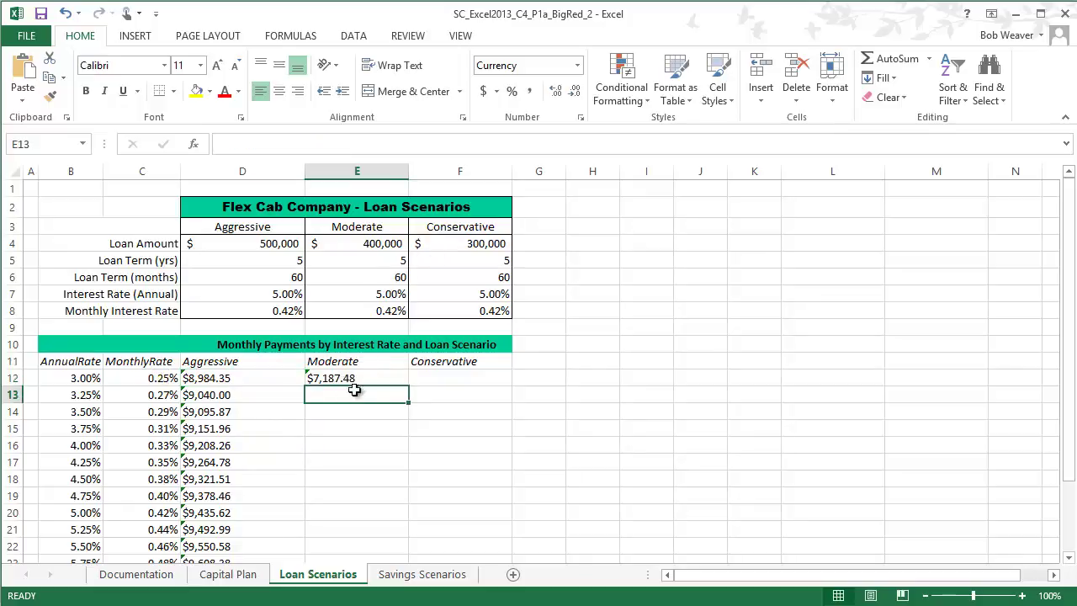
Step: Make E12's term and loan amount references absolute, as $E$6 and $E$4, and fill the formula down through E27
click(353, 378)
double_click(353, 378)
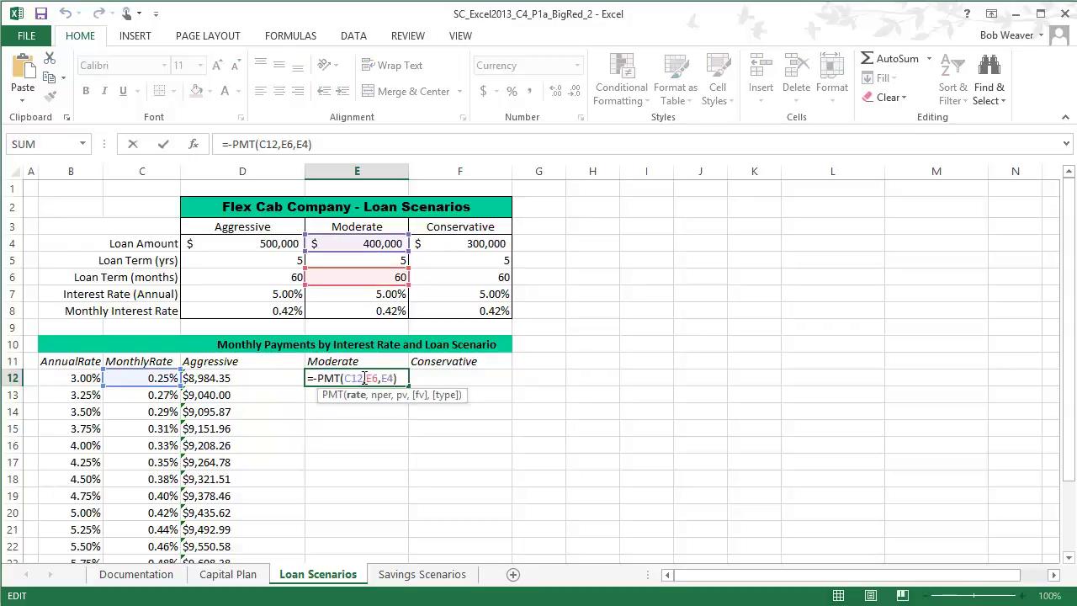
click(368, 378)
key(F4)
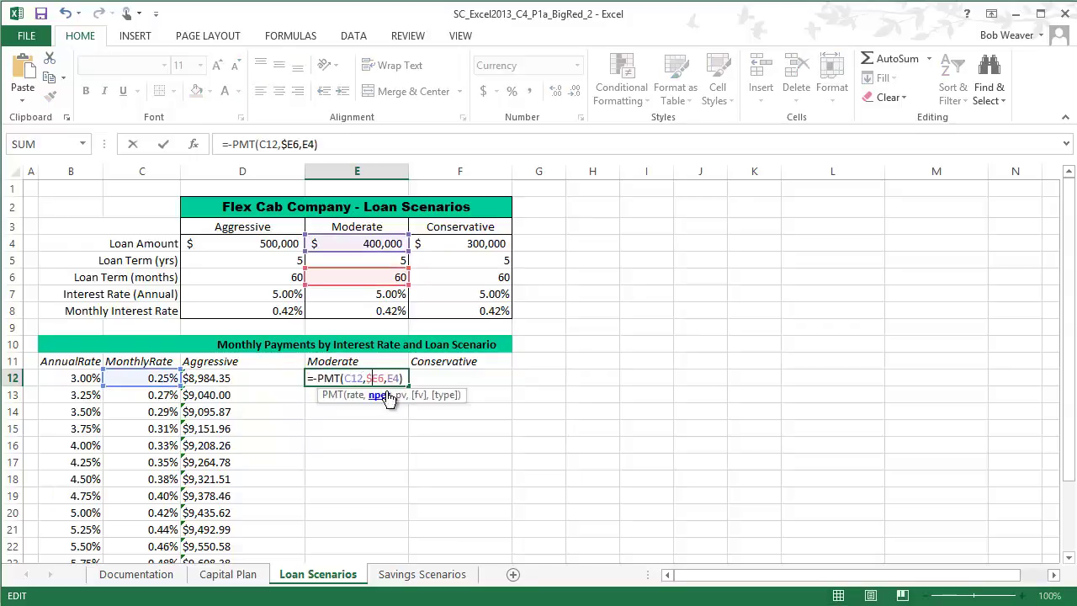
key(Right)
text($)
key(Right)
text($)
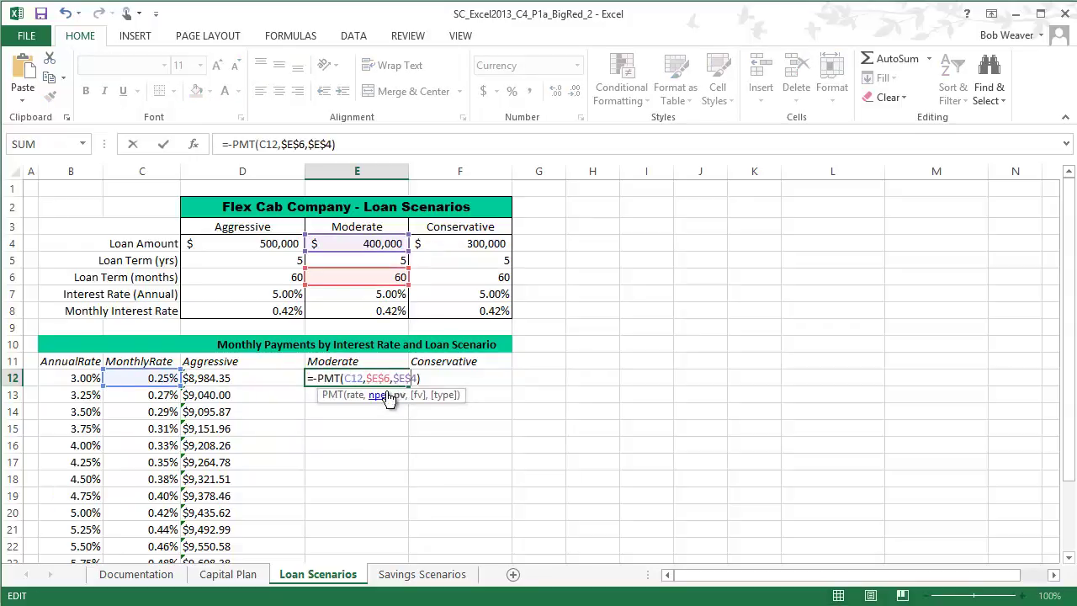
key(Return)
click(395, 378)
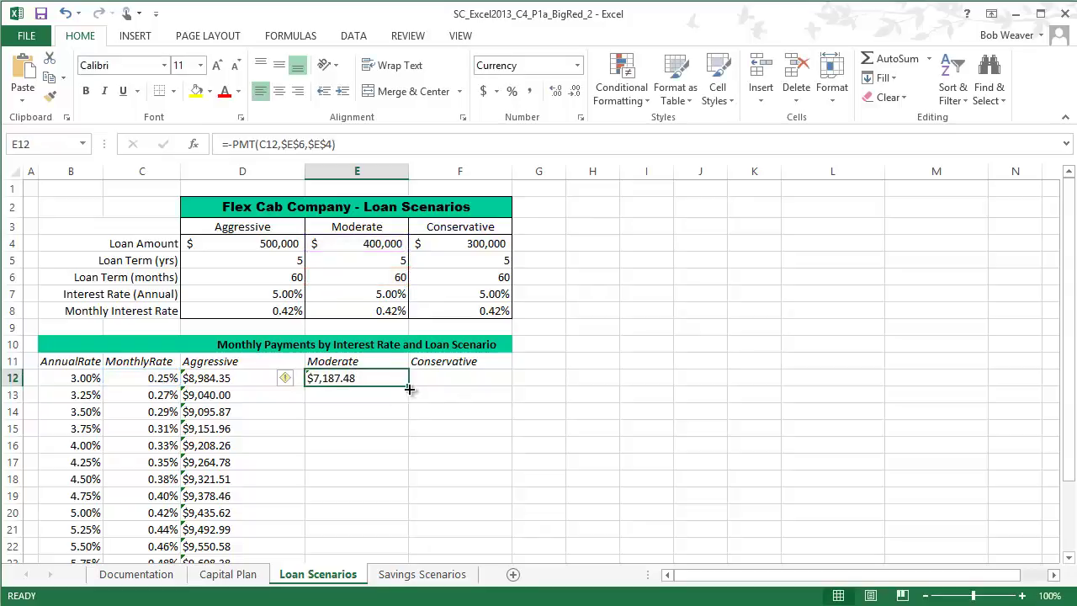
drag(409, 388, 387, 530)
Step: Switch to the Word instructions and read project step 5 about the PMT formula in cell F12
key(alt+Tab)
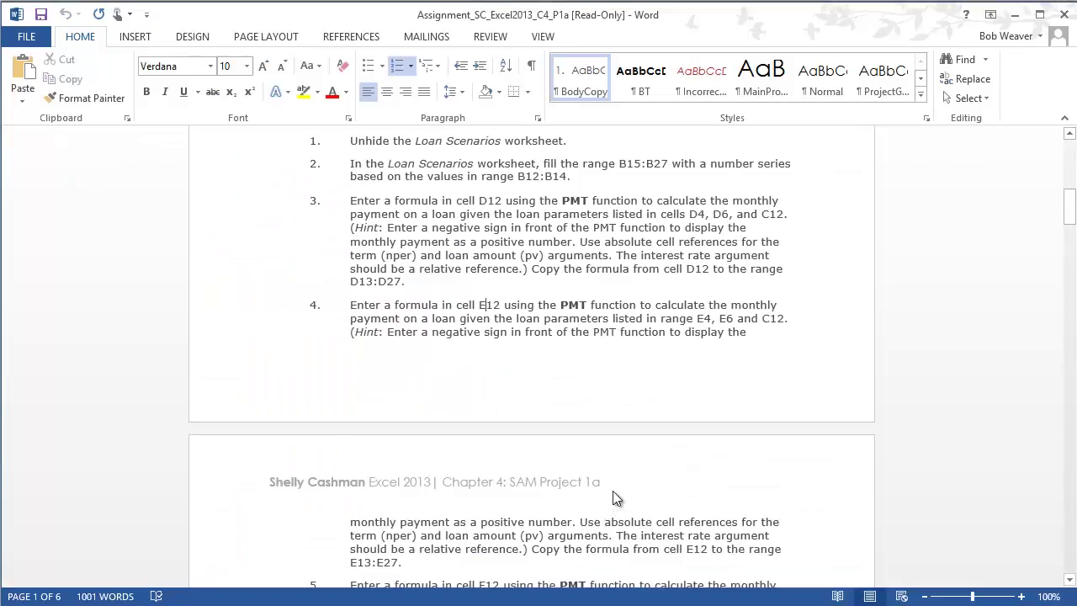
scroll(555, 419, down, 4)
drag(371, 424, 456, 510)
click(456, 511)
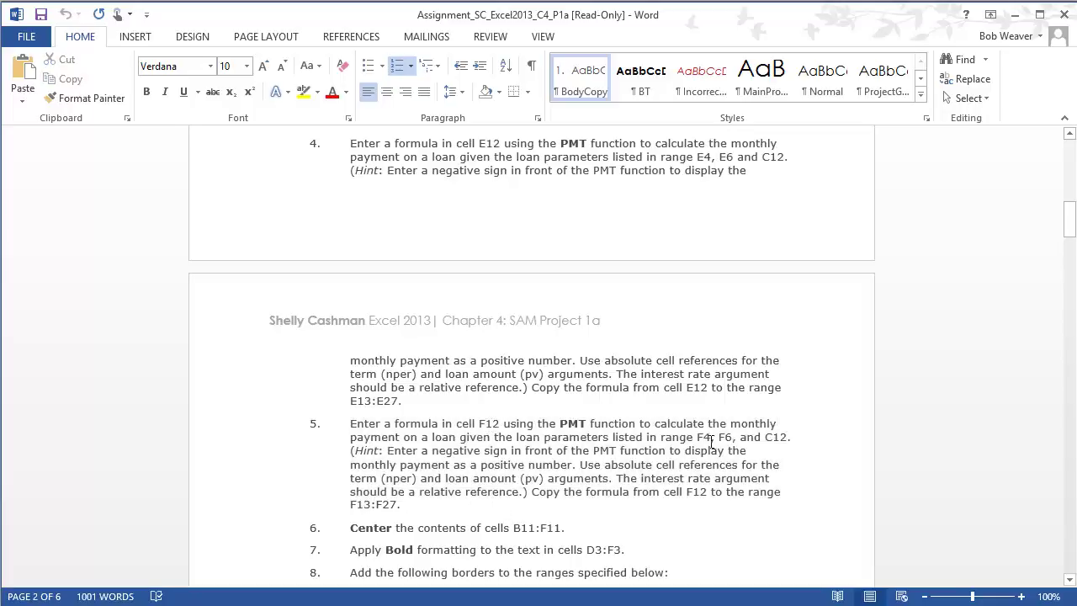
drag(697, 438, 732, 438)
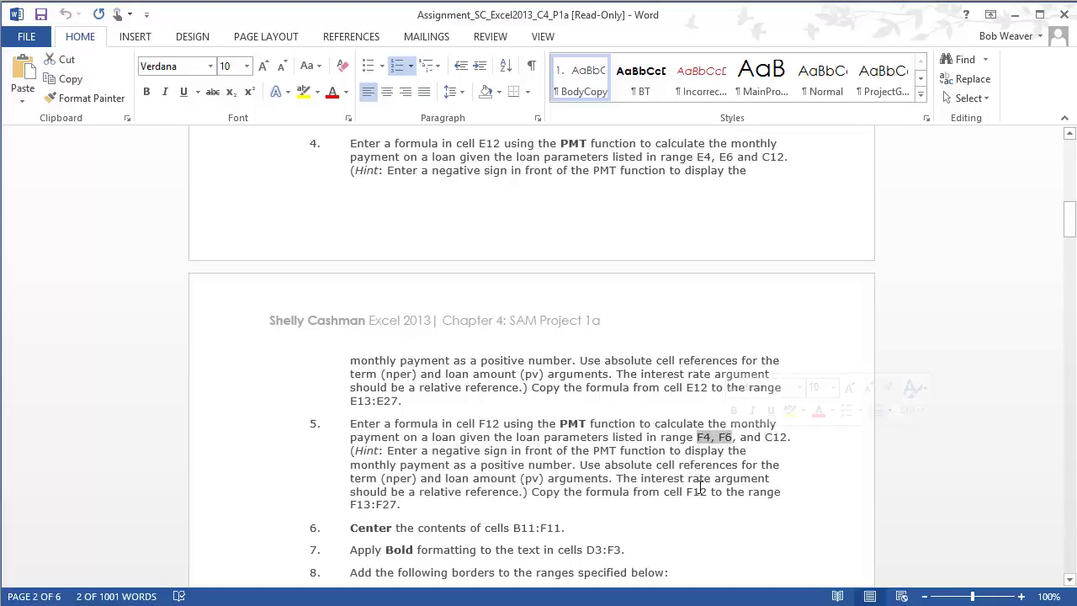
Step: Switch to the Excel workbook and enter the formula =-PMT(C12,F6,F4) in cell F12 for the Conservative monthly payment
key(alt+Tab)
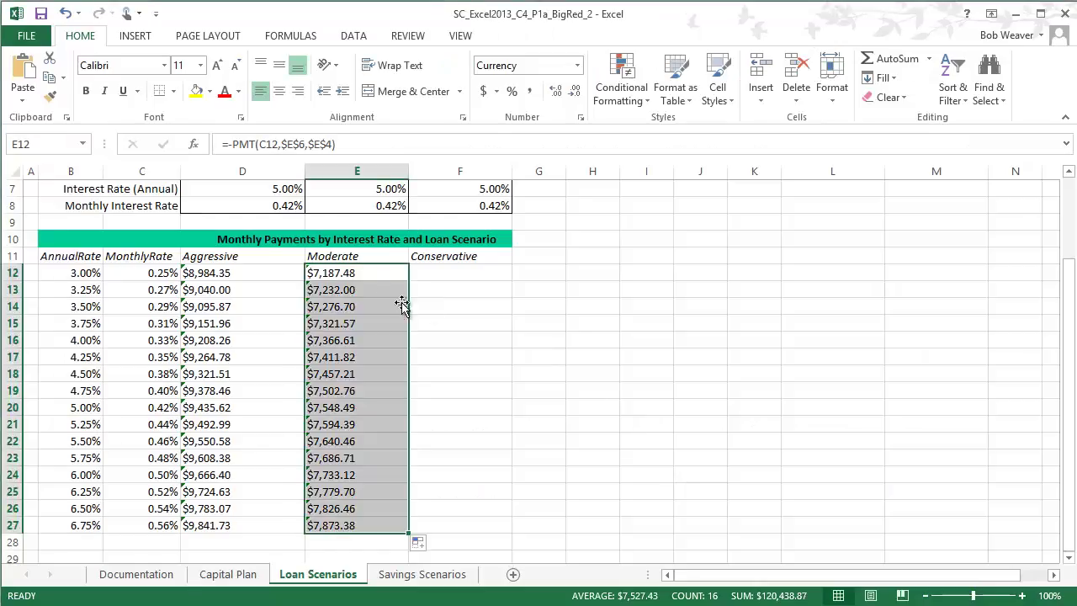
click(440, 275)
text(=)
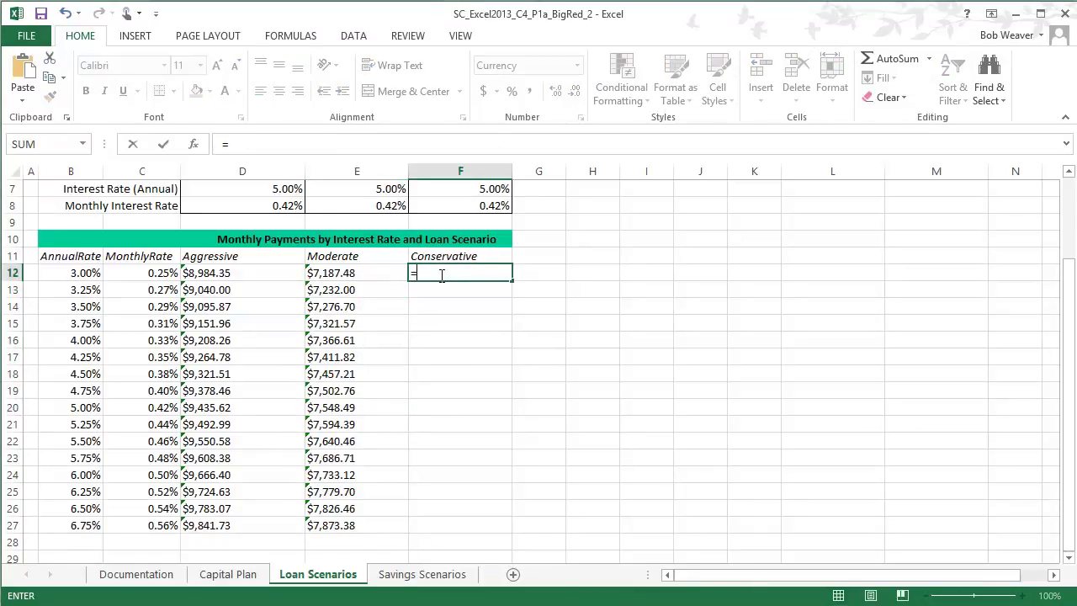
text(-PMT()
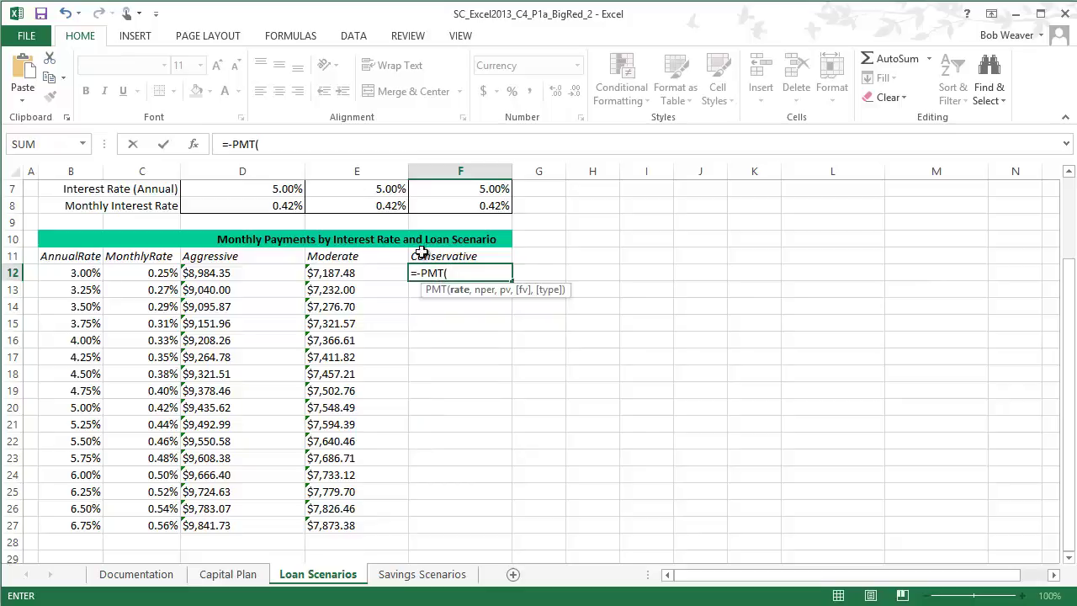
click(157, 276)
text(,)
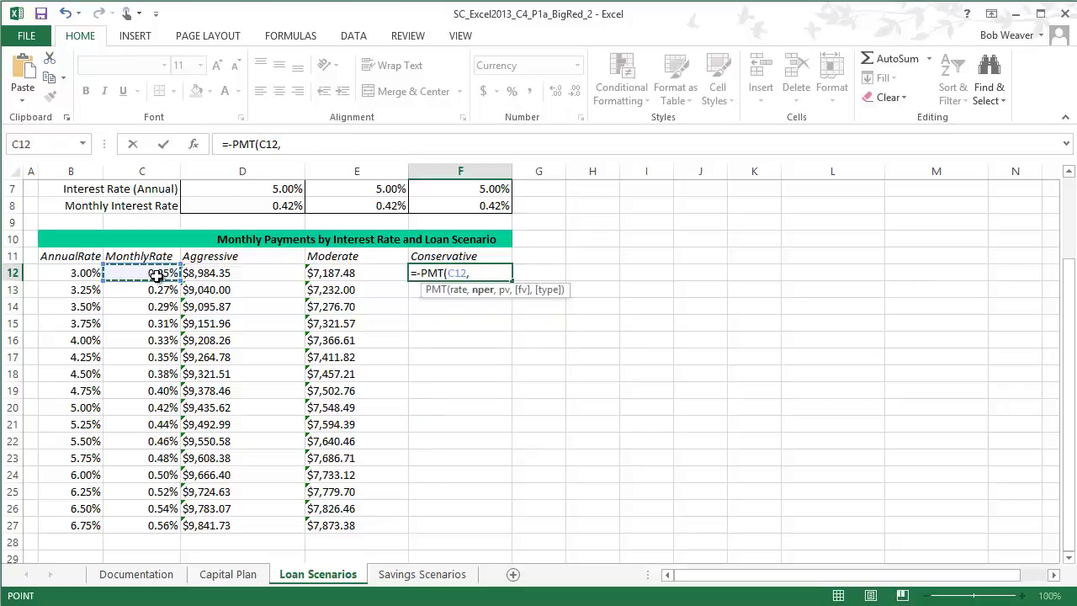
scroll(512, 337, up, 1)
scroll(512, 336, up, 1)
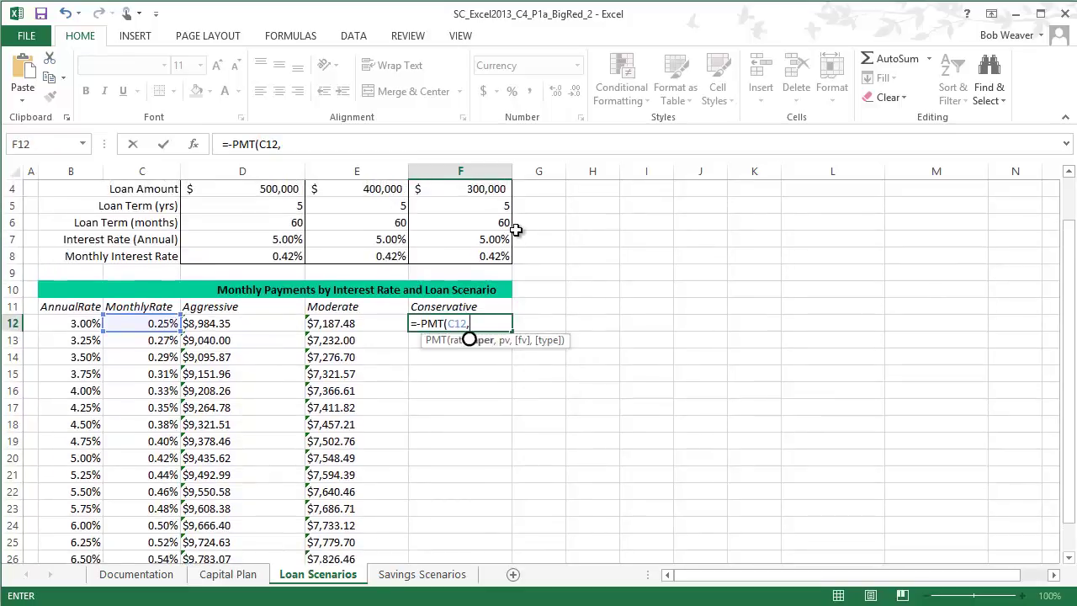
click(503, 225)
text(,)
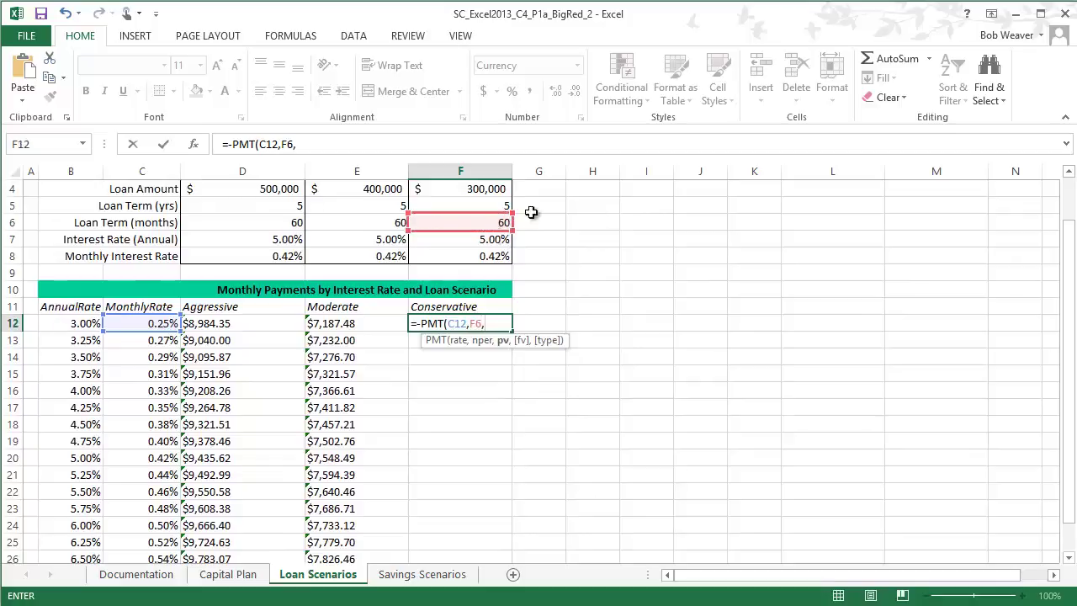
click(482, 193)
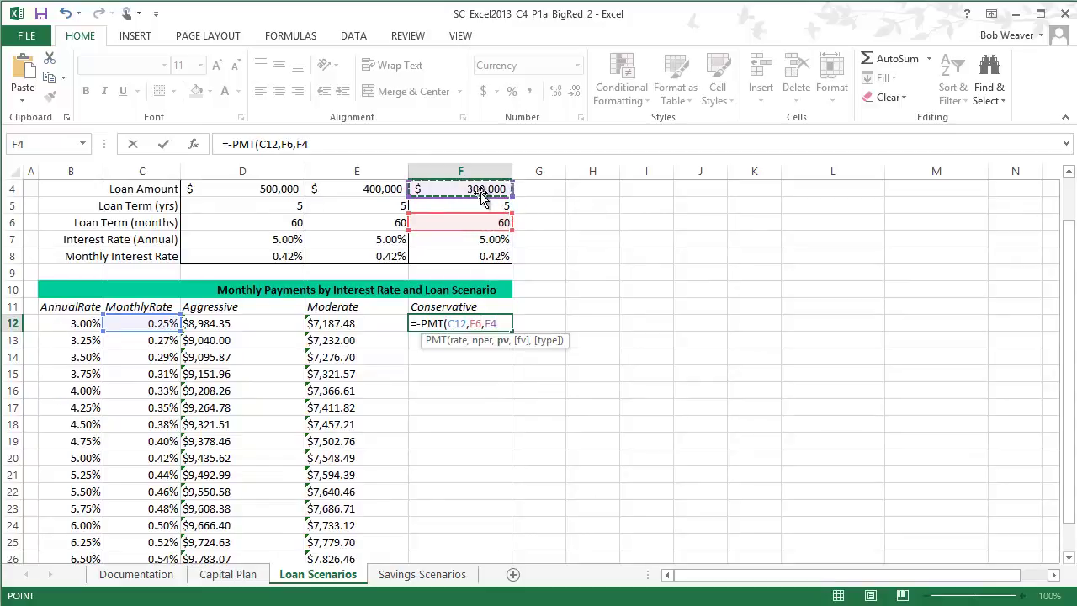
text())
key(Return)
Step: Make the term and loan amount references in F12's PMT formula absolute, as $F$6 and $F$4
click(463, 324)
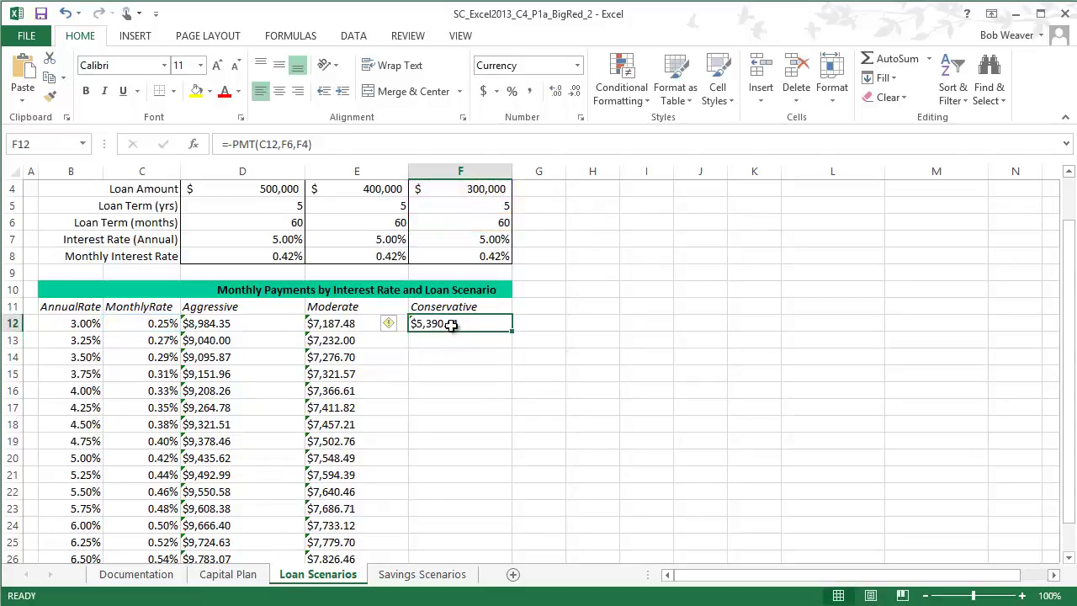
double_click(464, 324)
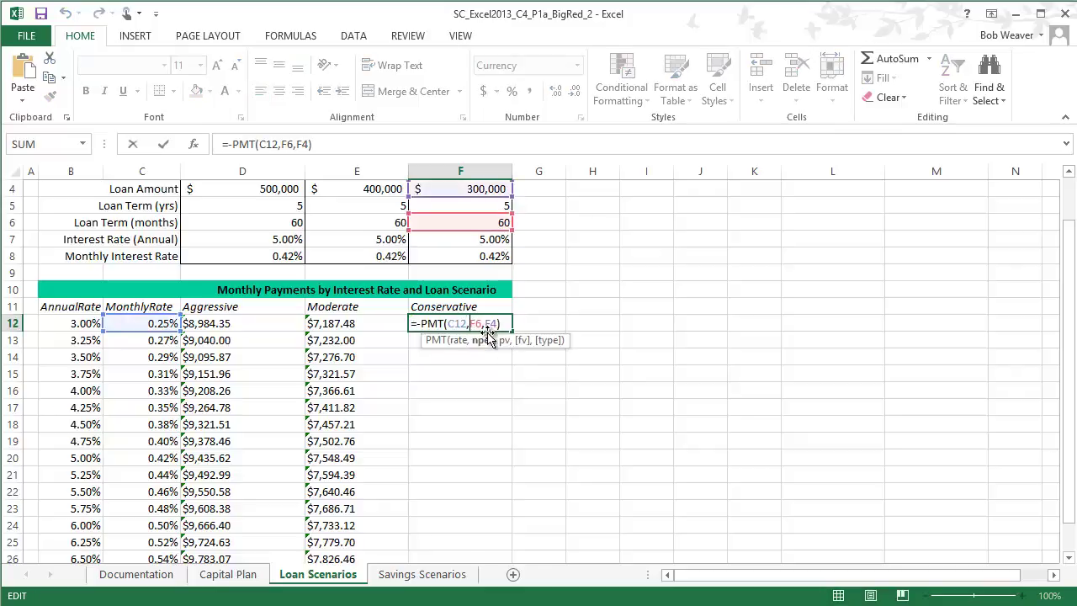
text($)
key(Right)
text($)
key(Right)
key(Right)
text($)
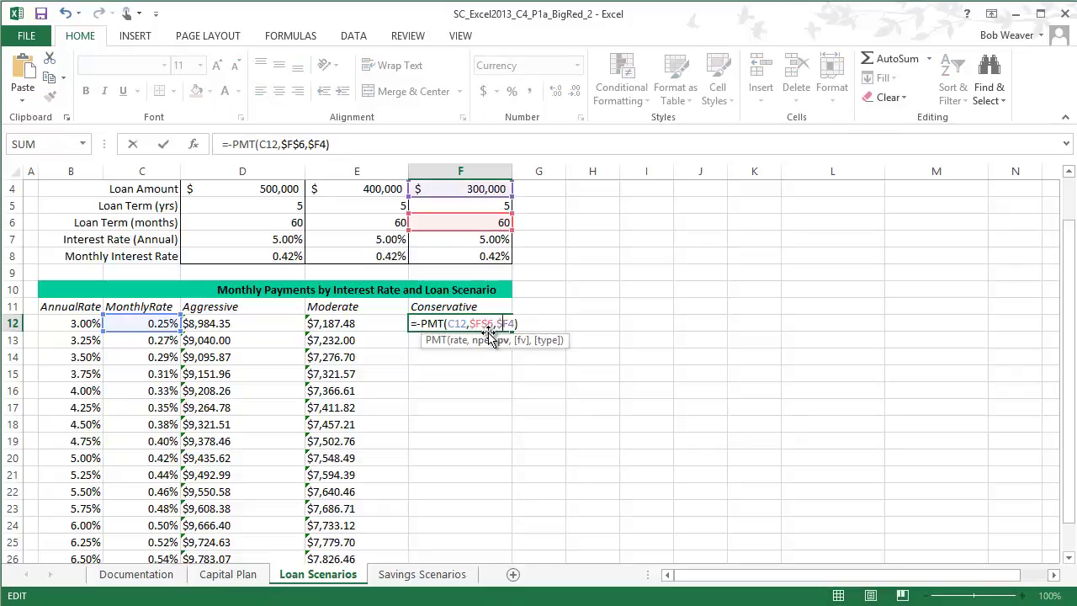
key(Right)
text($)
key(Return)
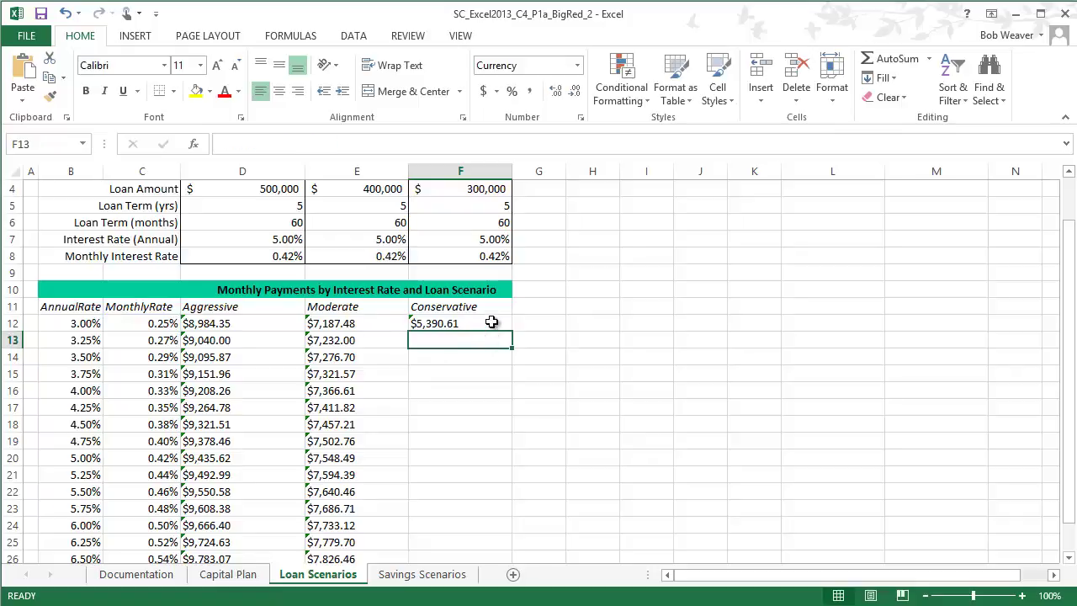
Step: Fill the PMT formula from F12 down through F27
click(495, 327)
click(515, 335)
click(505, 329)
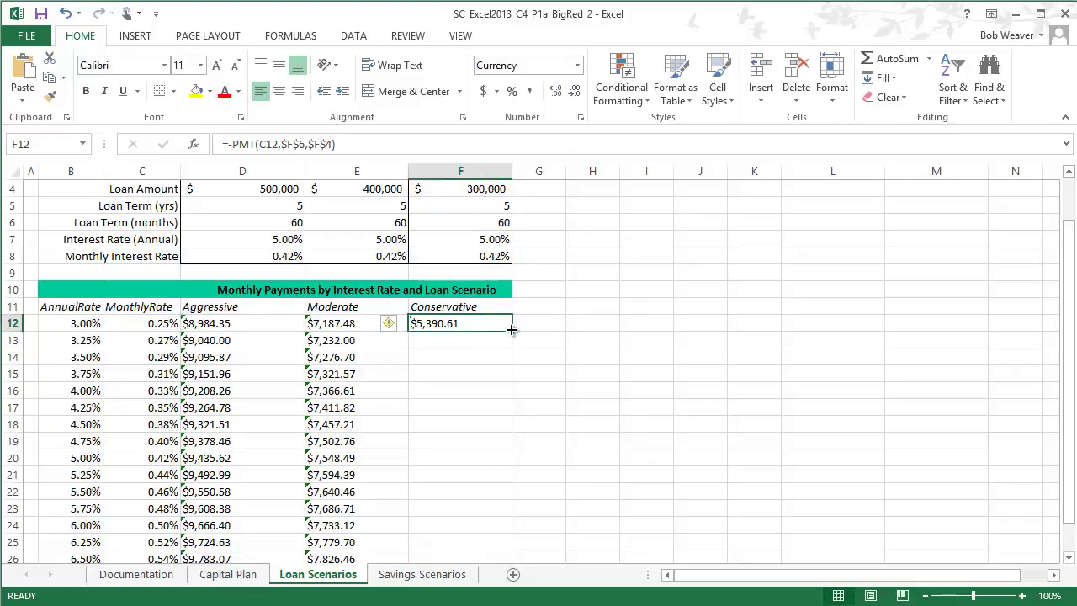
drag(512, 334, 484, 534)
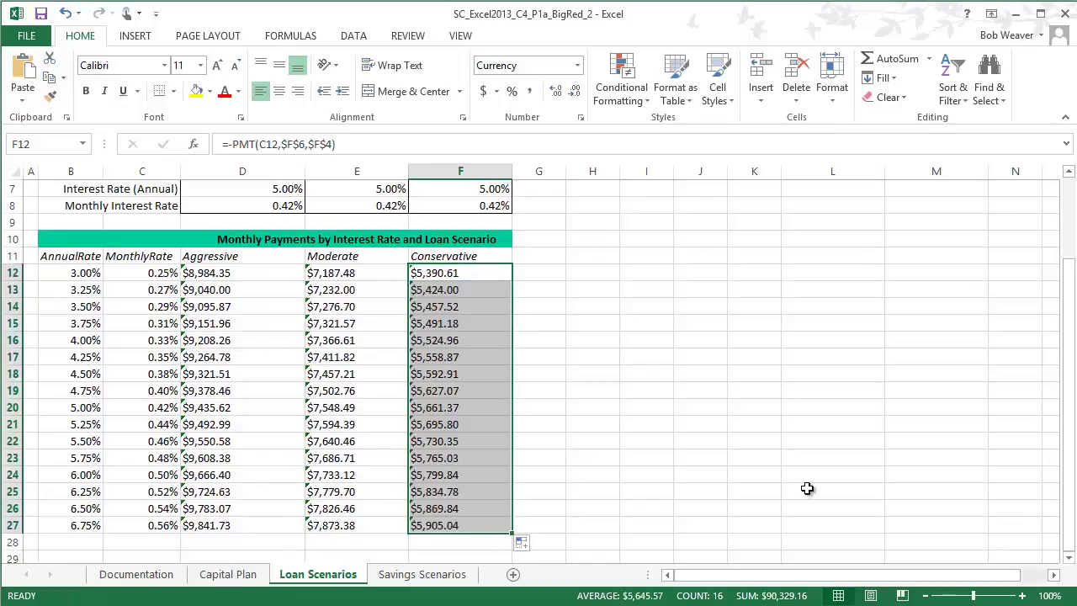
Step: Switch to the Word instructions and read project step 6 about centering cells B11:F11 and the formatting steps below it
key(alt+Tab)
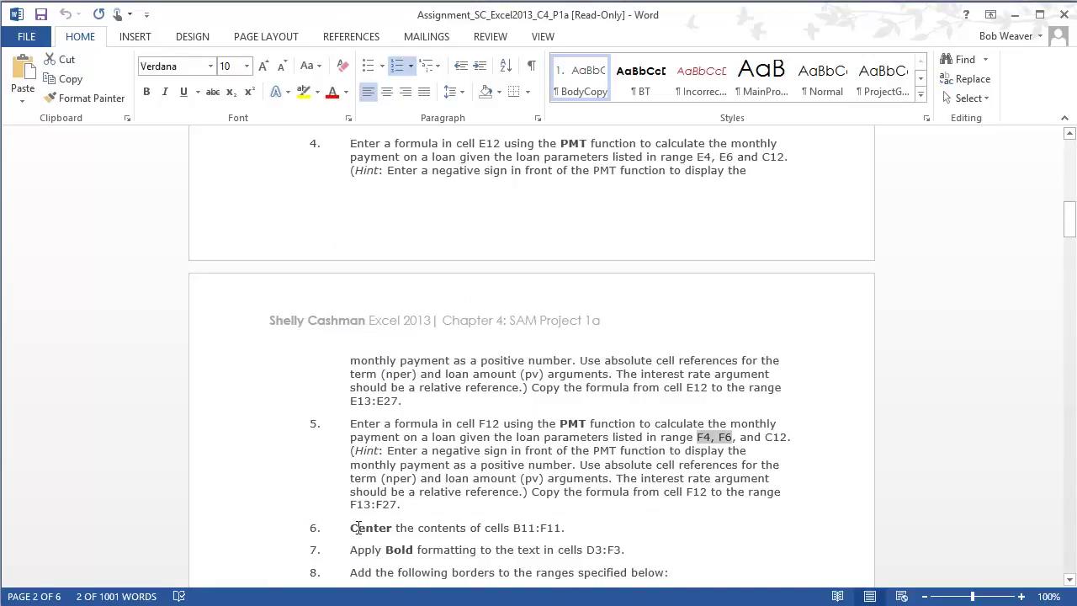
drag(358, 528, 570, 524)
scroll(794, 493, down, 3)
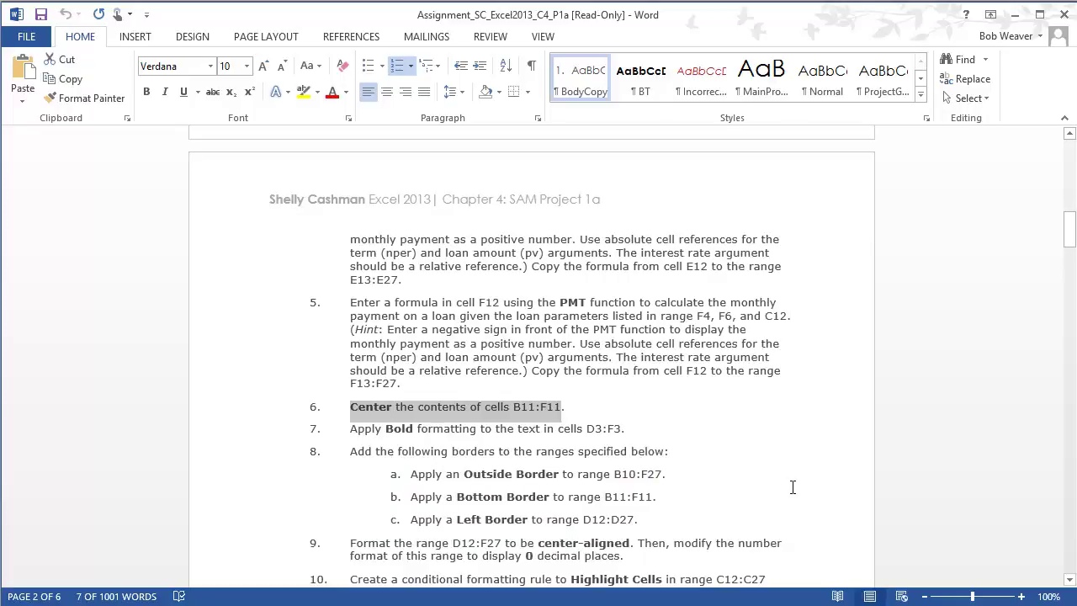
Step: Switch to the Excel workbook and center the column headings in cells B11:F11 of the Loan Scenarios sheet
key(alt+Tab)
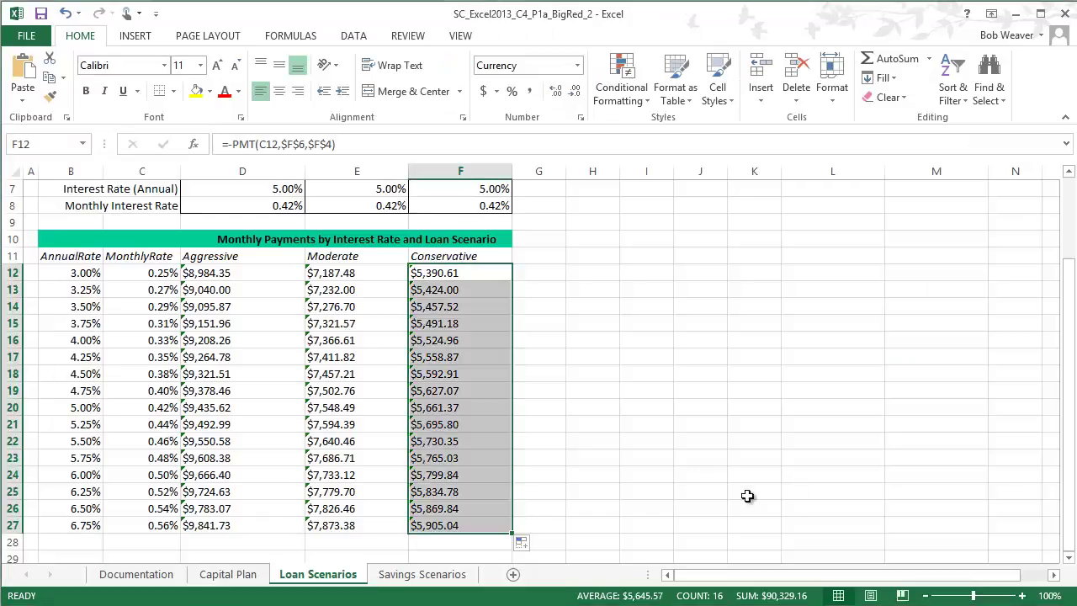
scroll(546, 483, up, 2)
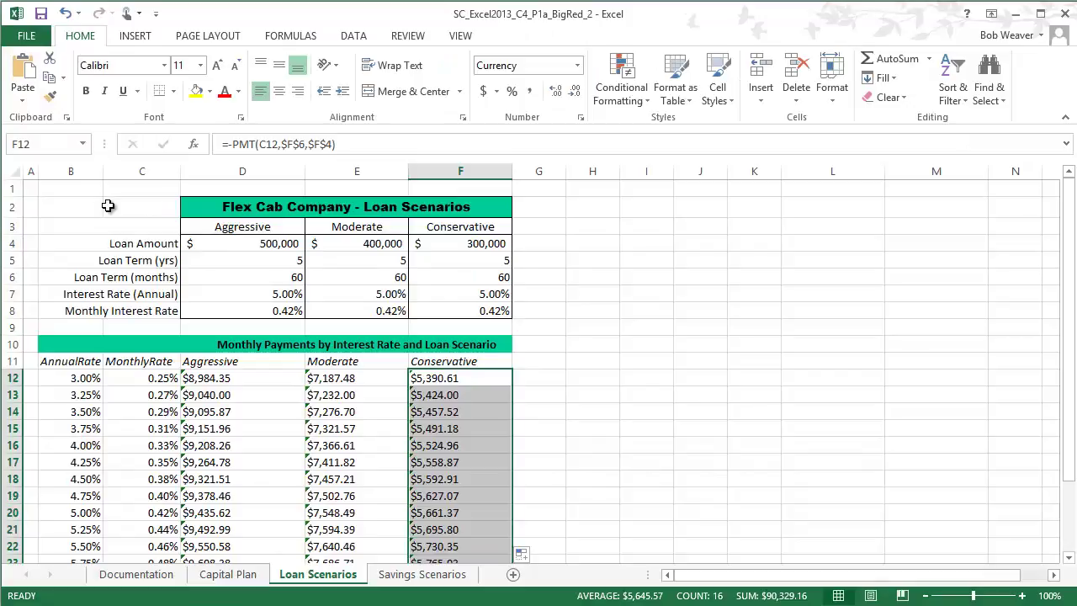
click(52, 360)
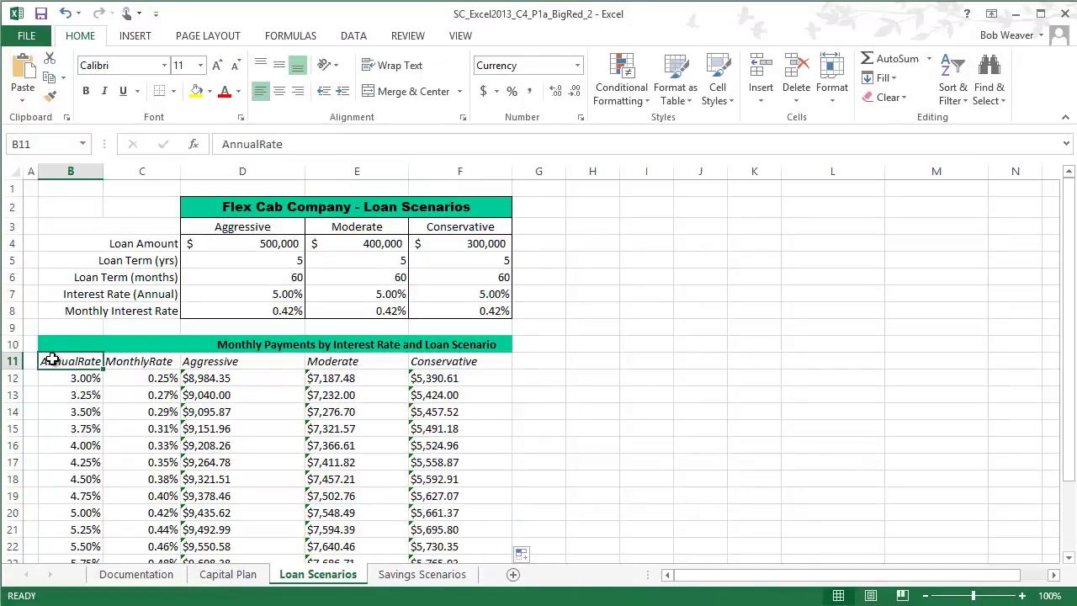
drag(52, 360, 439, 361)
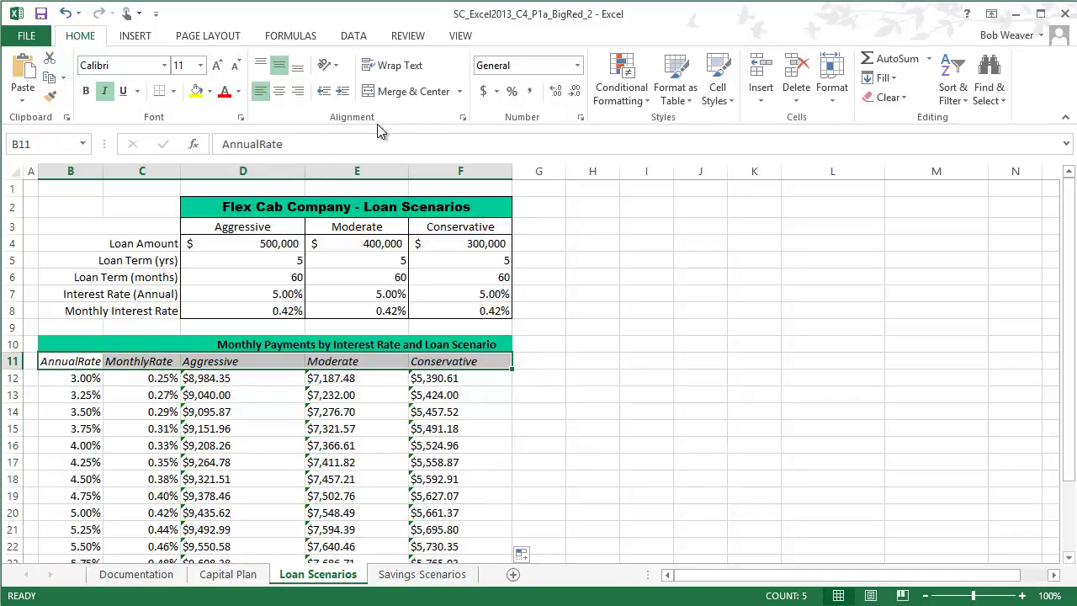
click(278, 93)
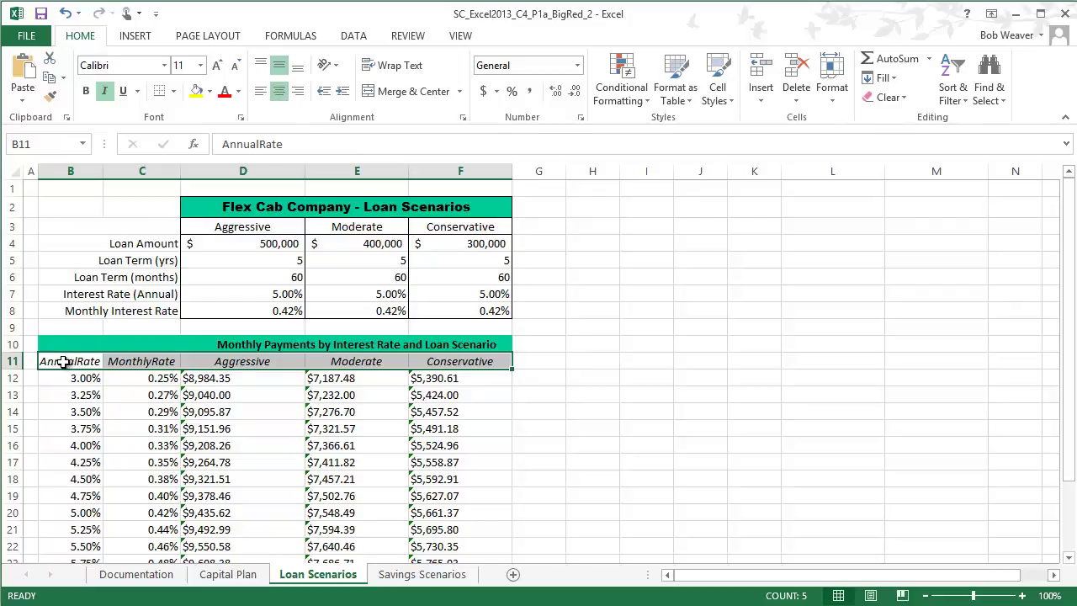
click(220, 362)
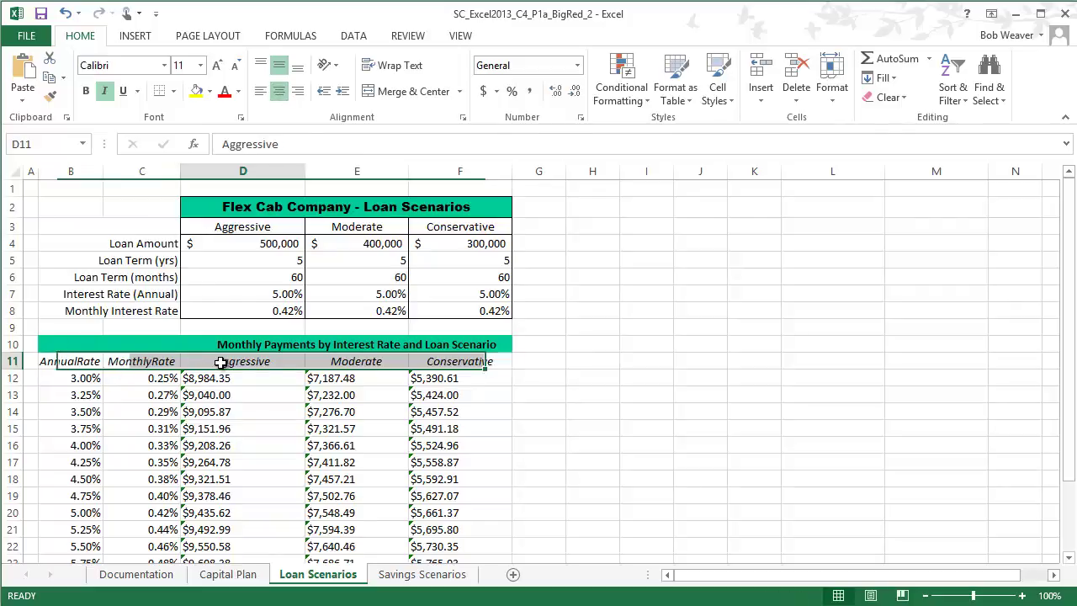
click(345, 364)
click(417, 363)
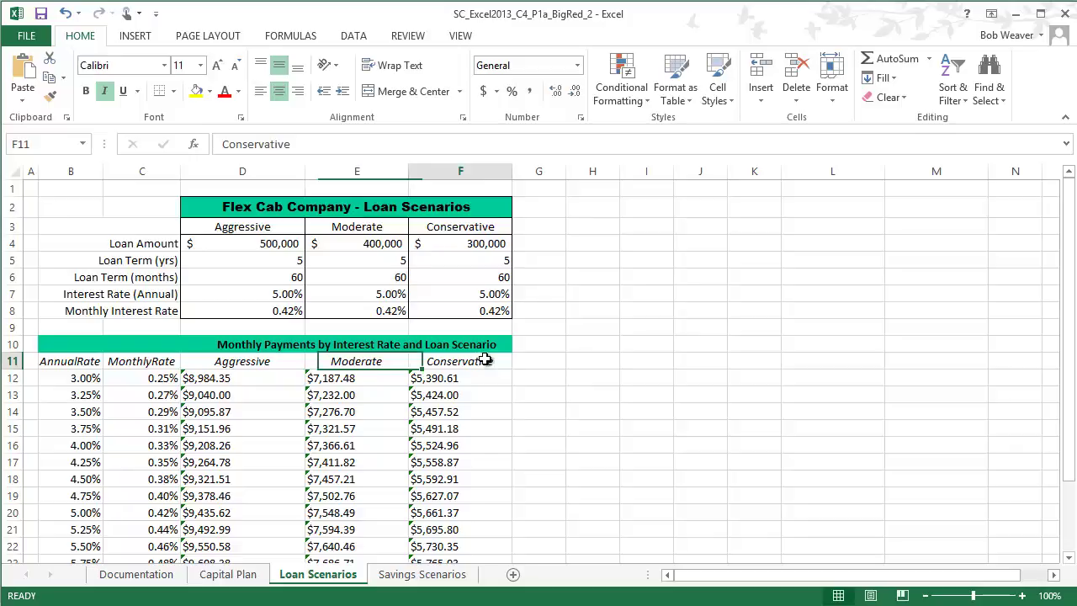
click(244, 365)
click(350, 362)
click(438, 365)
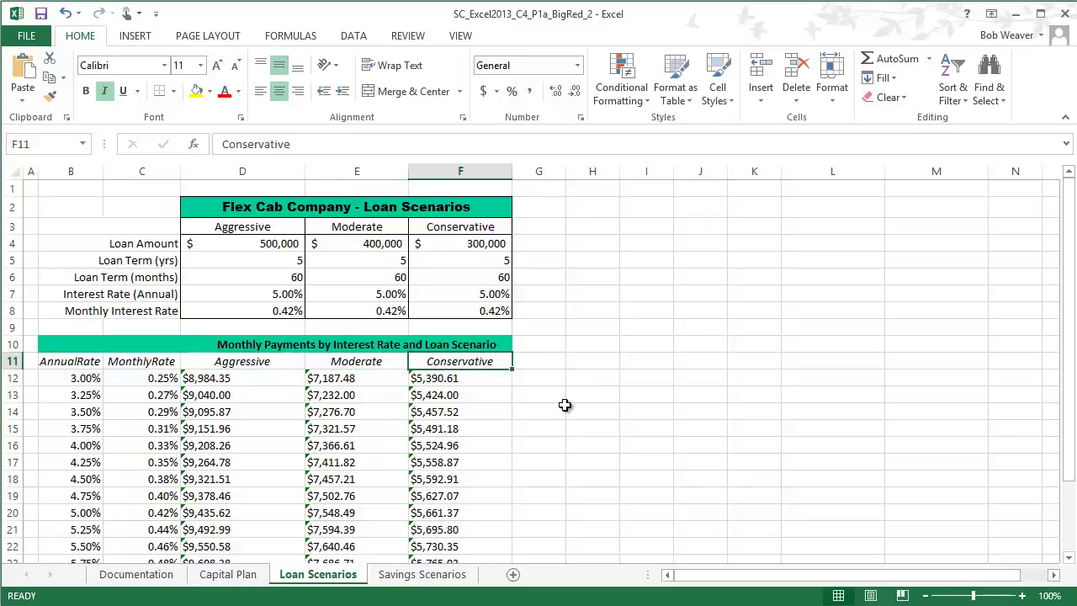
Step: Read project step 7 in the Word instructions, then return to Excel and bold the scenario names in cells D3:F3
key(alt+Tab)
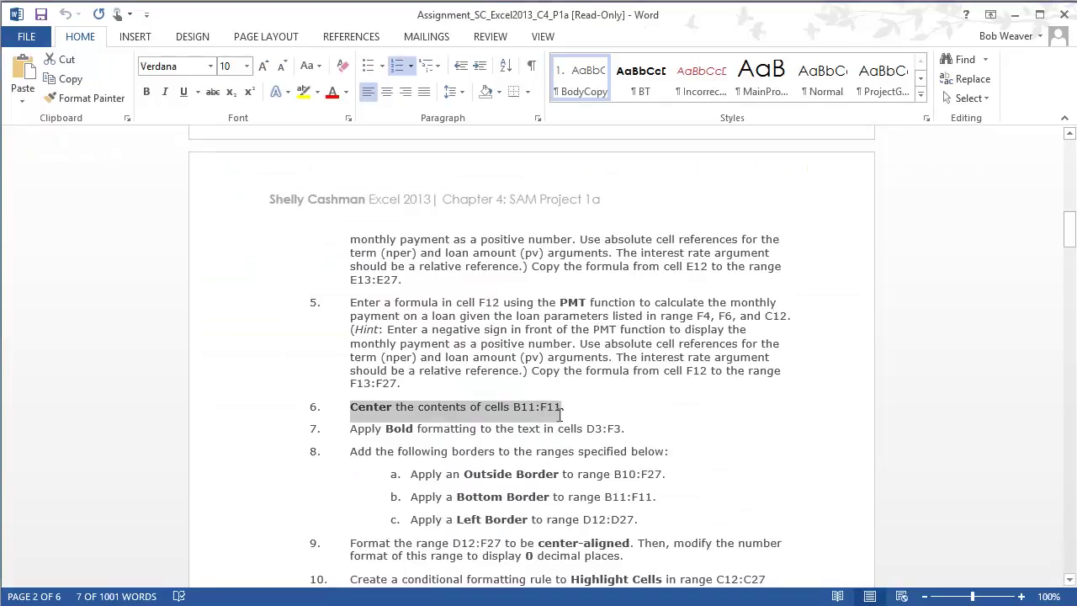
drag(351, 434, 624, 430)
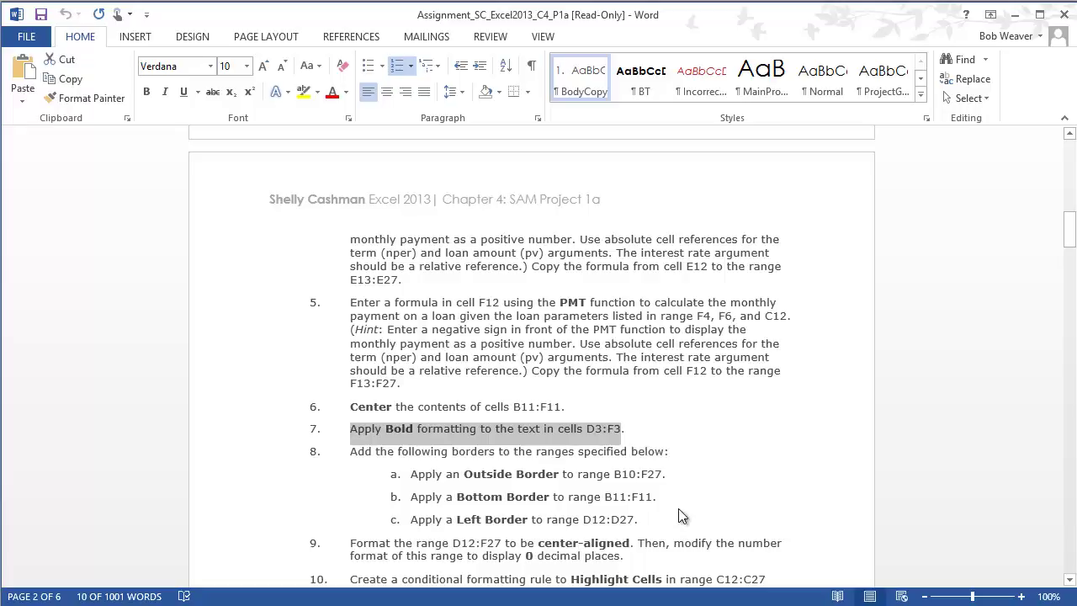
key(alt+Tab)
click(242, 228)
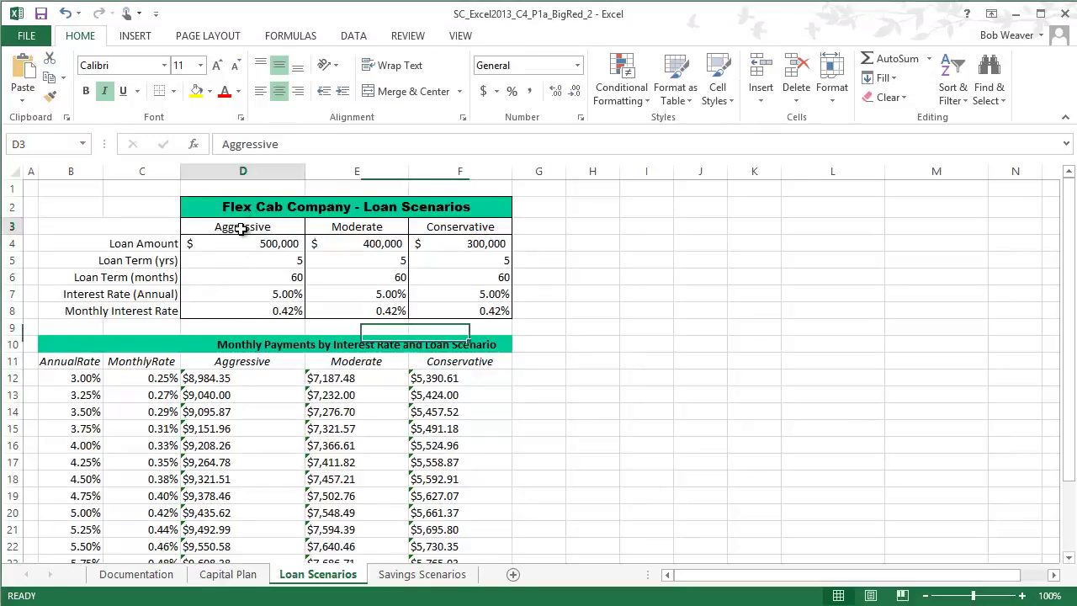
drag(241, 228, 452, 229)
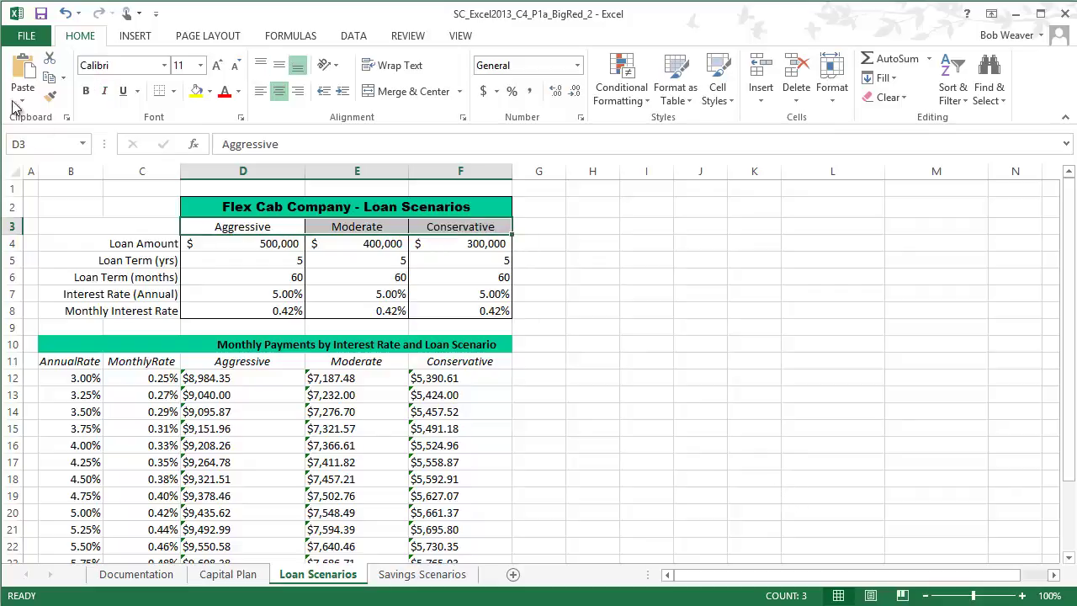
click(85, 95)
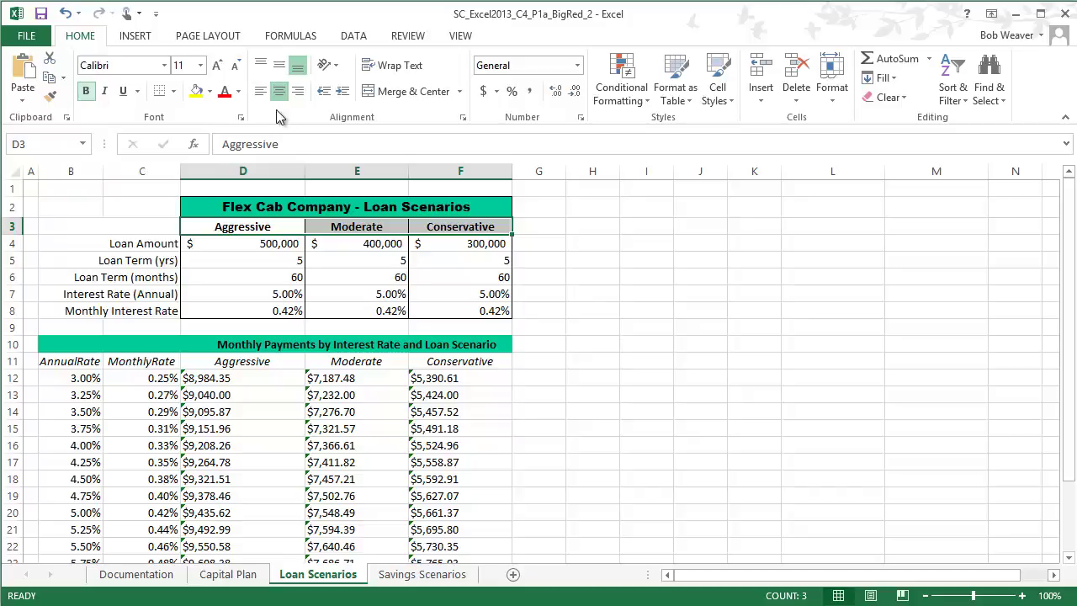
Step: Consult step 8a of the Word instructions and apply outside borders to the range B10:F27 in the Excel sheet
key(alt+Tab)
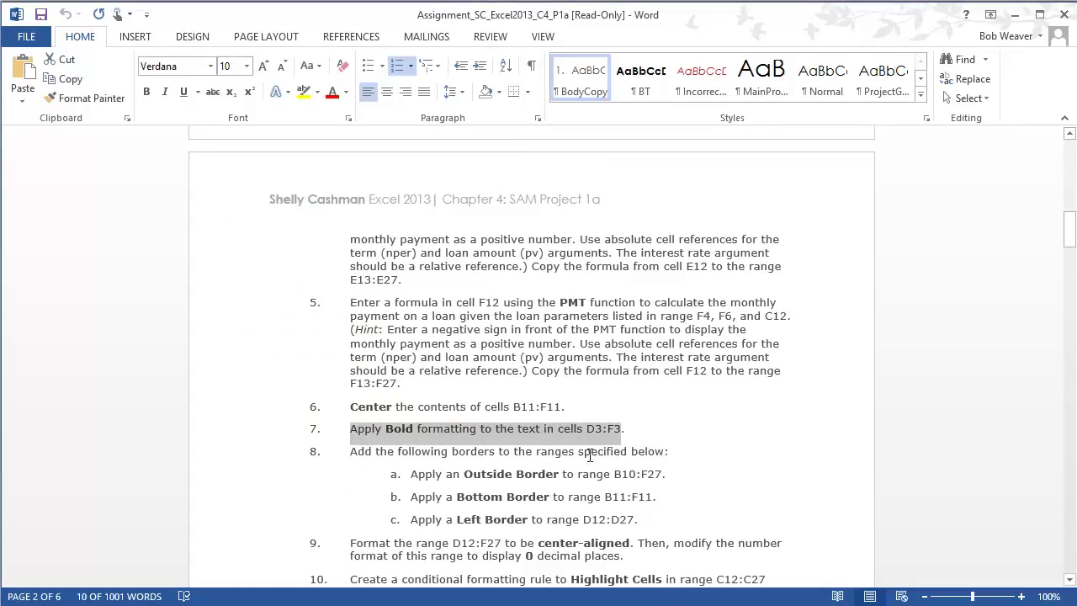
drag(361, 453, 821, 525)
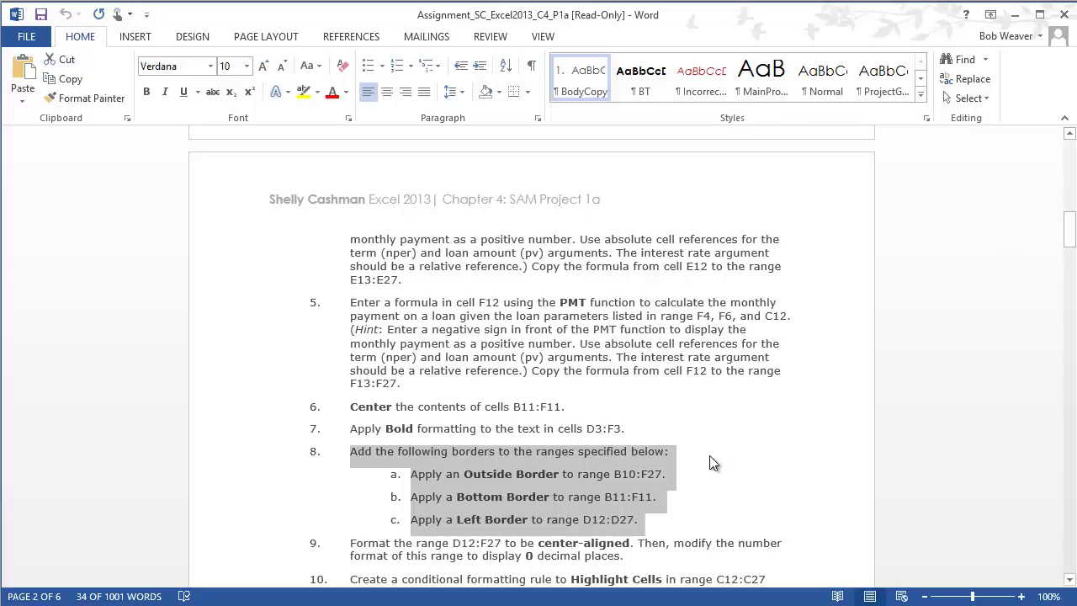
key(alt+Tab)
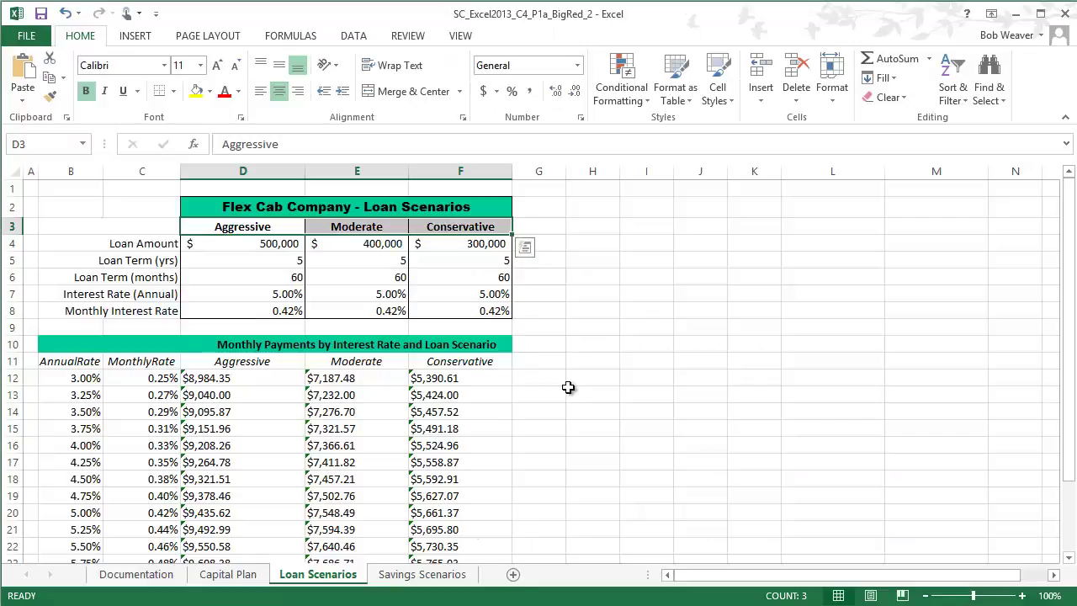
key(alt+Tab)
drag(627, 480, 662, 478)
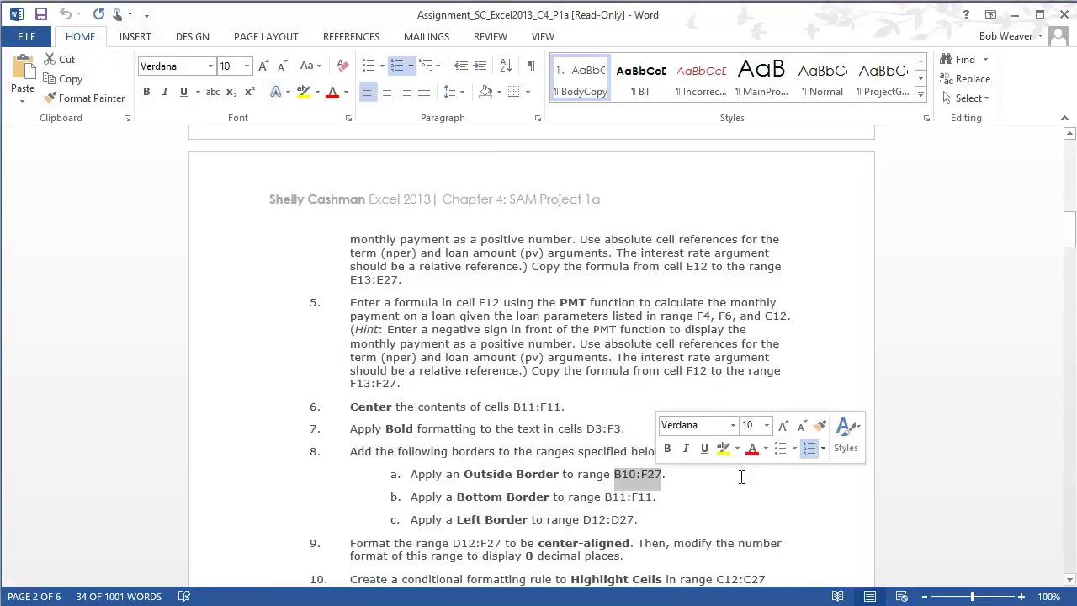
key(alt+Tab)
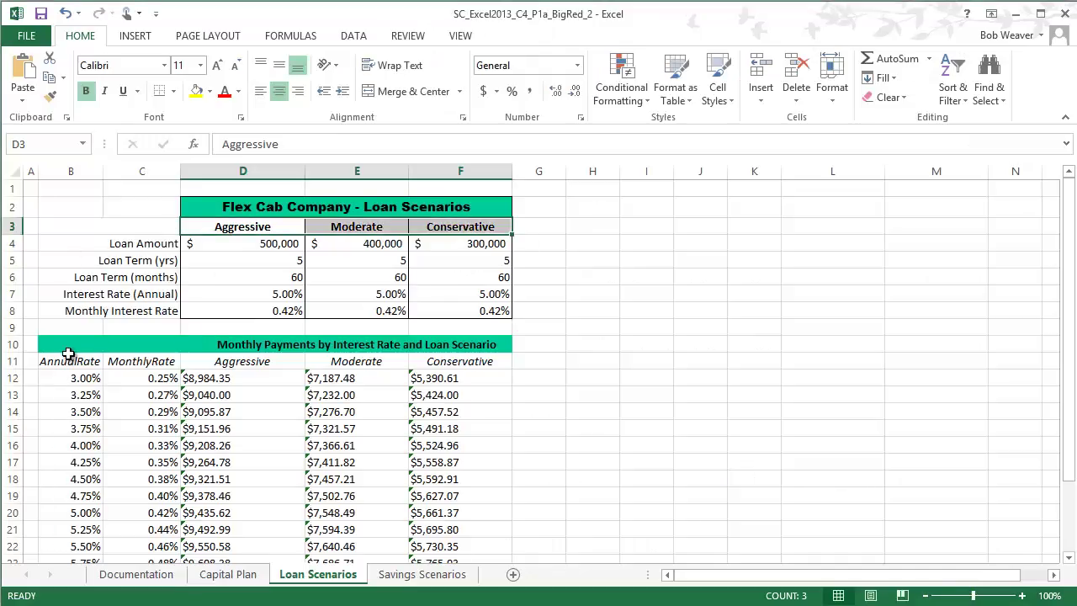
click(69, 348)
drag(70, 348, 454, 555)
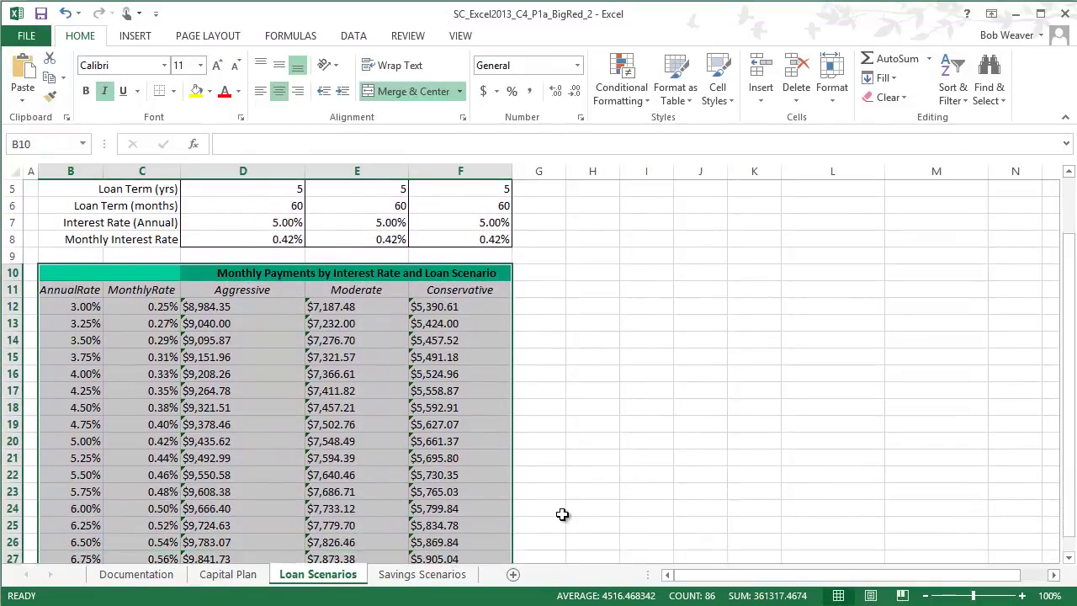
scroll(645, 475, down, 1)
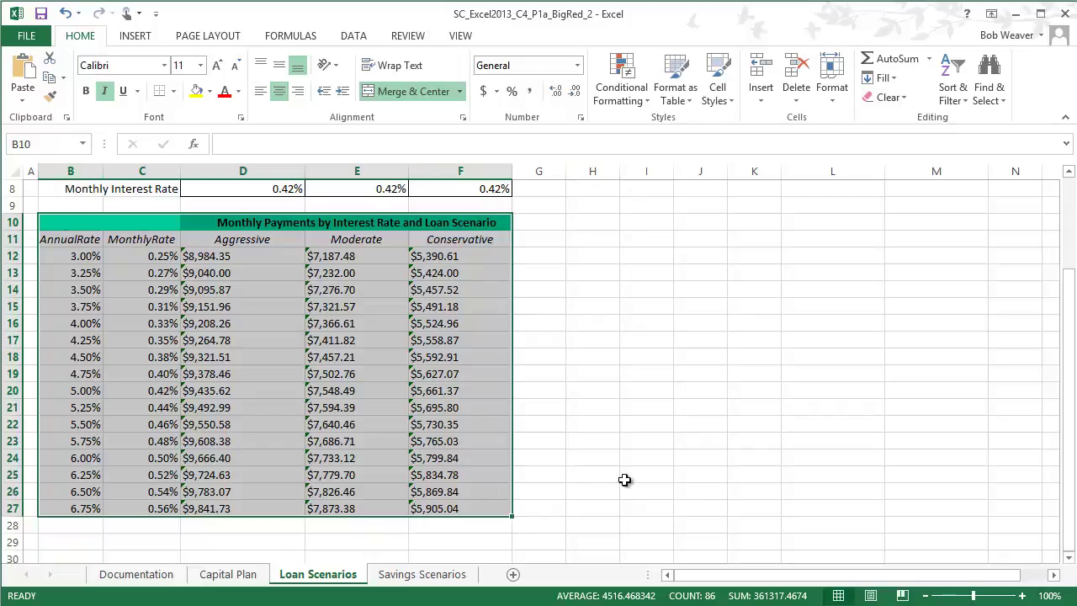
key(alt+Tab)
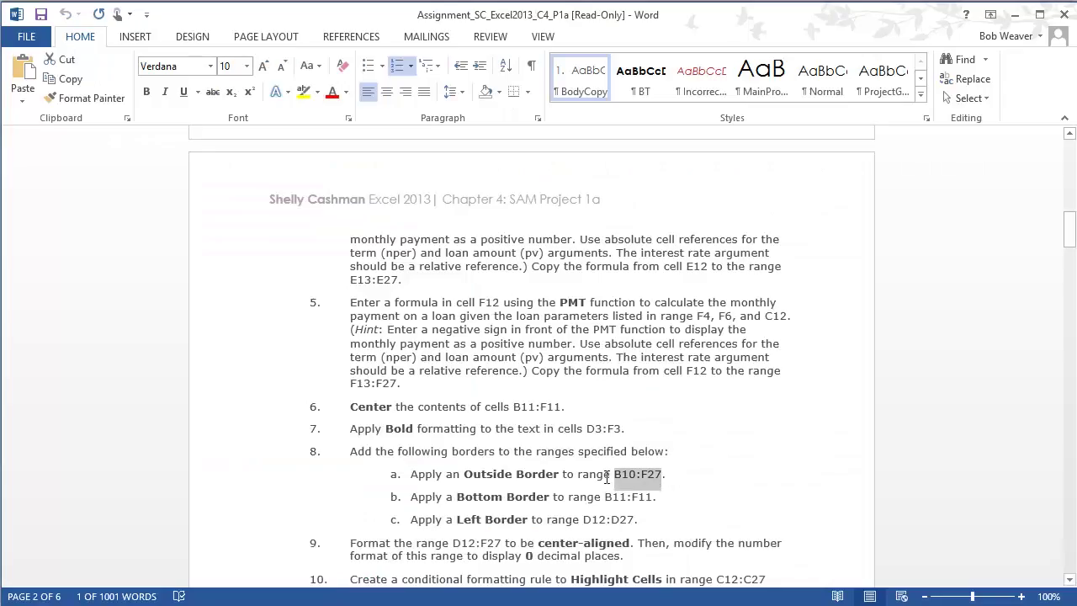
key(alt+Tab)
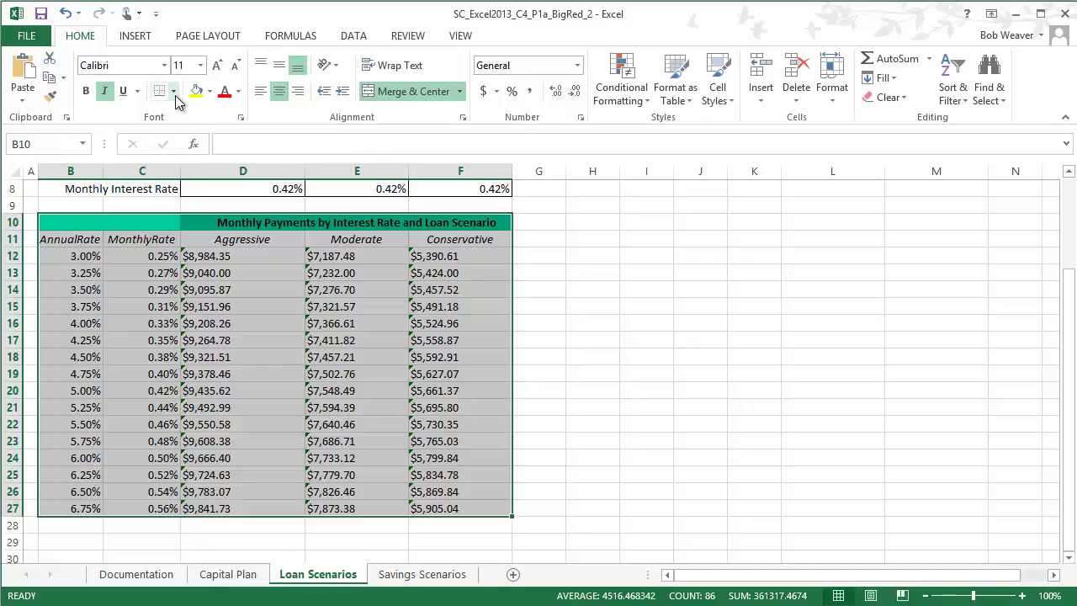
click(174, 92)
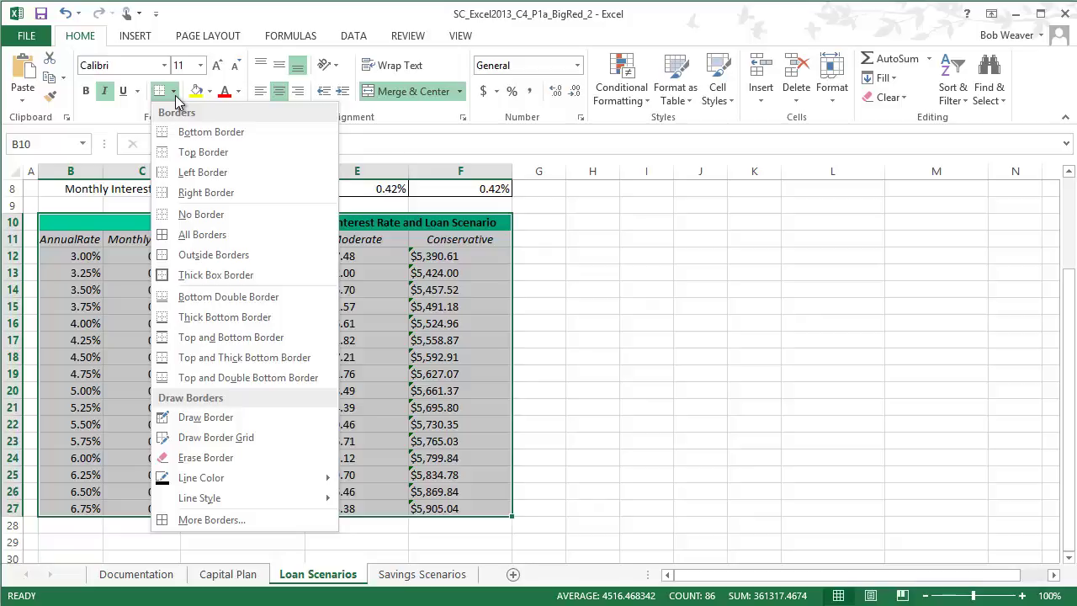
click(240, 264)
click(625, 369)
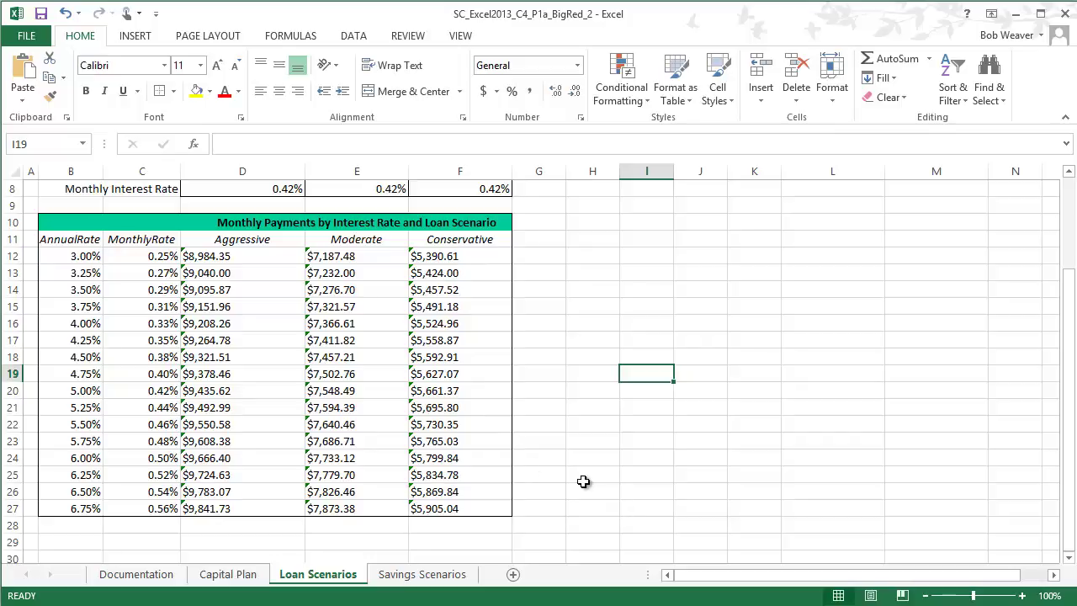
Step: Check step 8b in the Word instructions and add a bottom border to cells B11:F11 in Excel
key(alt+Tab)
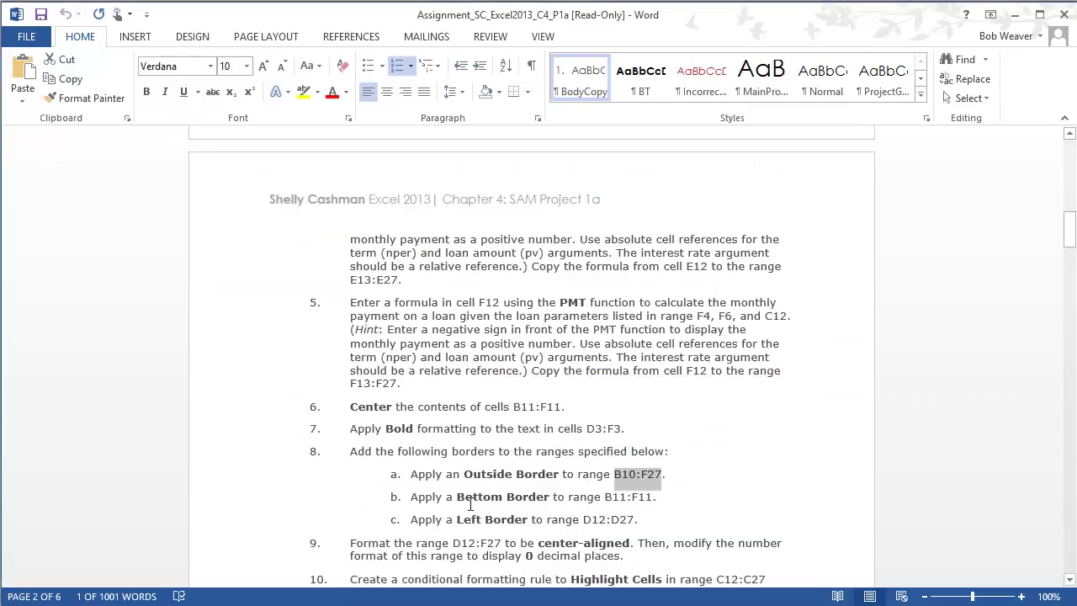
drag(606, 500, 656, 498)
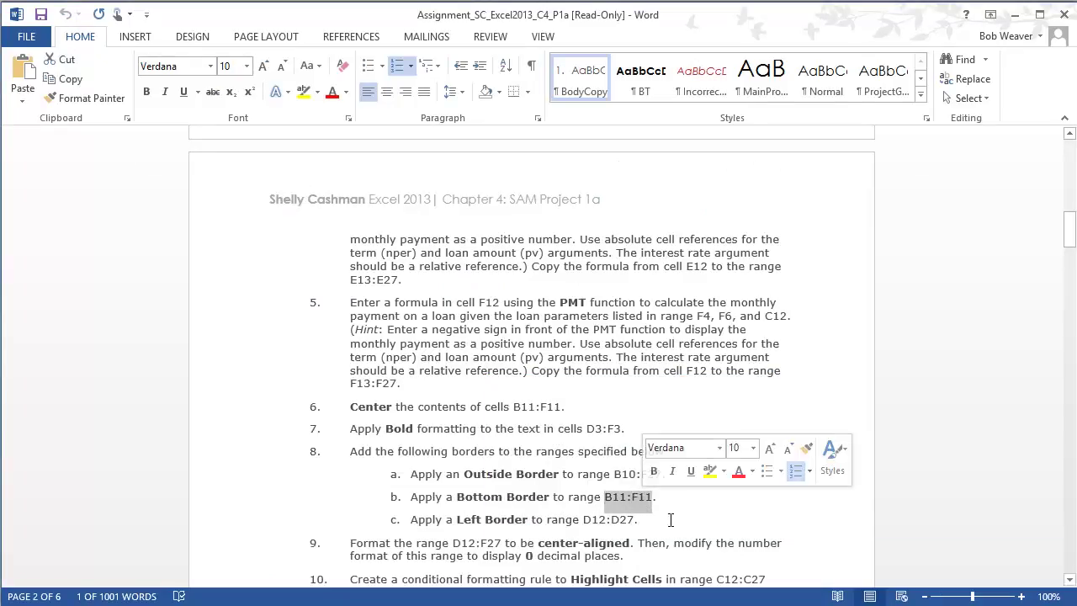
key(alt+Tab)
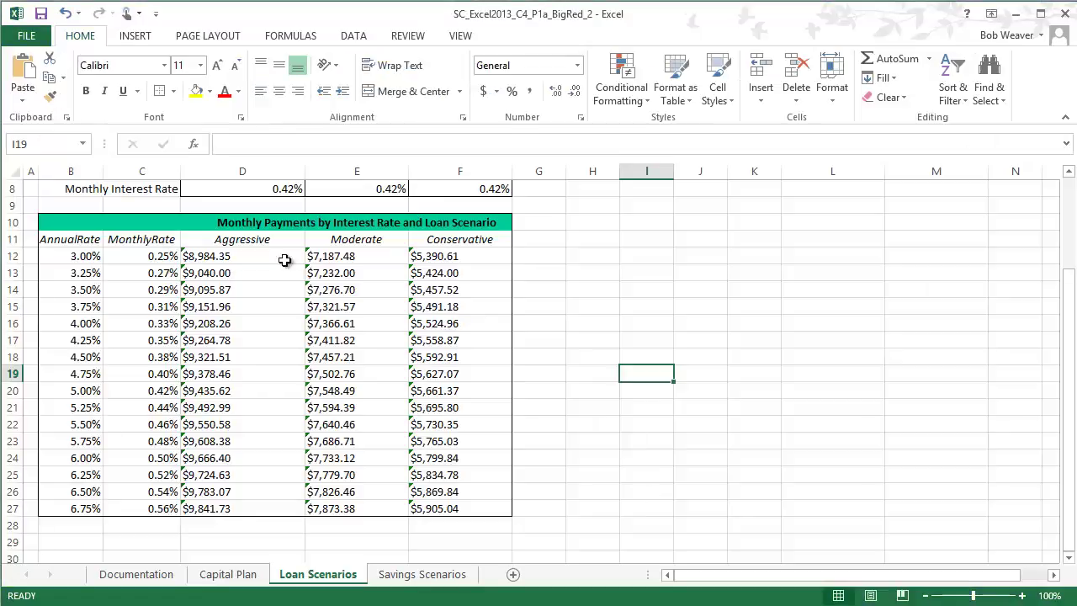
click(64, 240)
drag(65, 240, 476, 246)
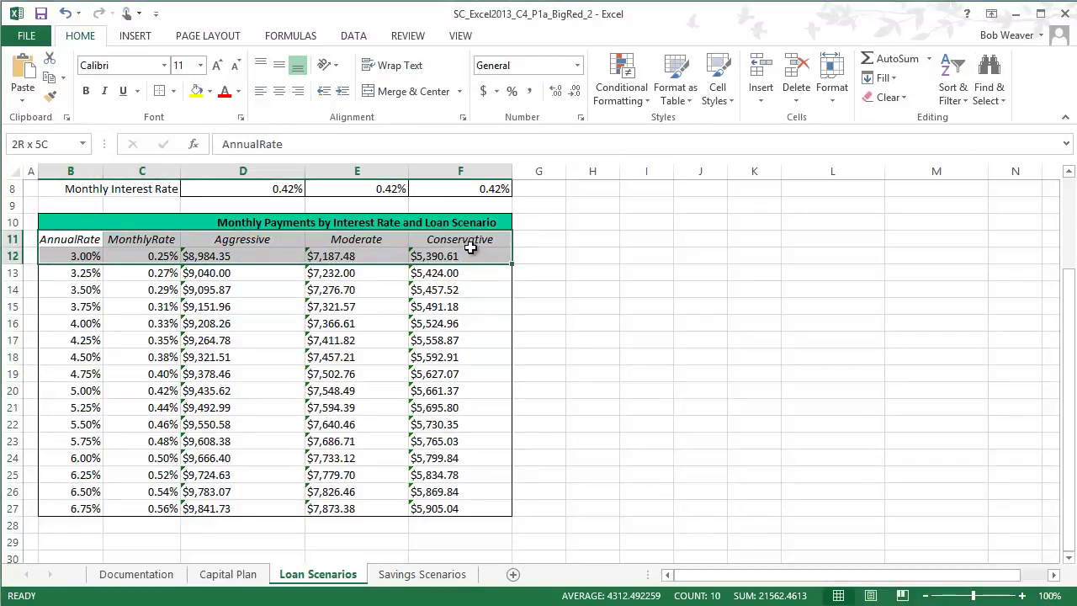
click(174, 92)
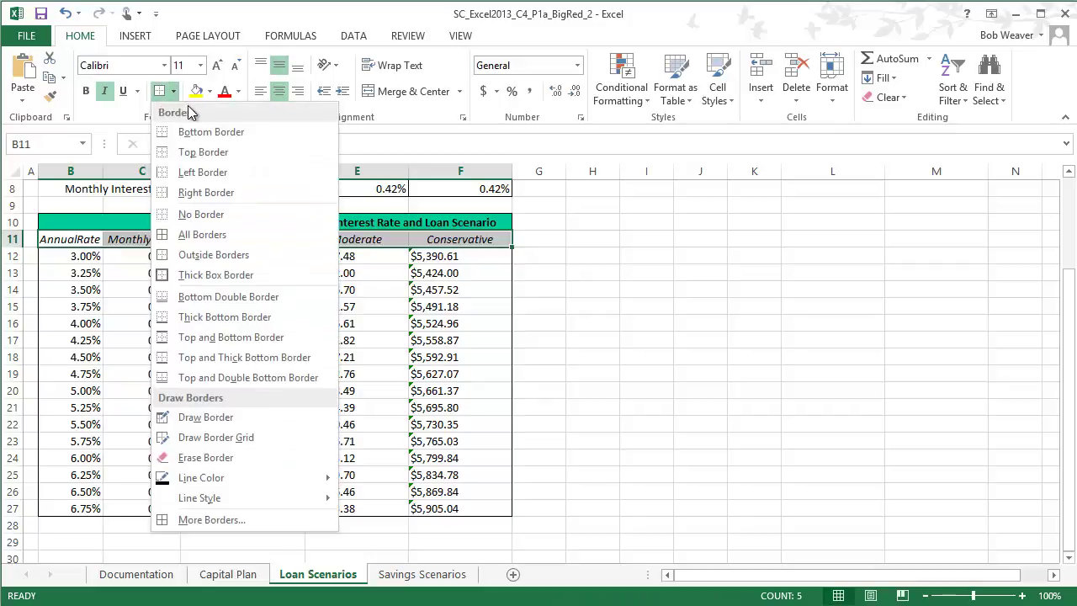
click(200, 133)
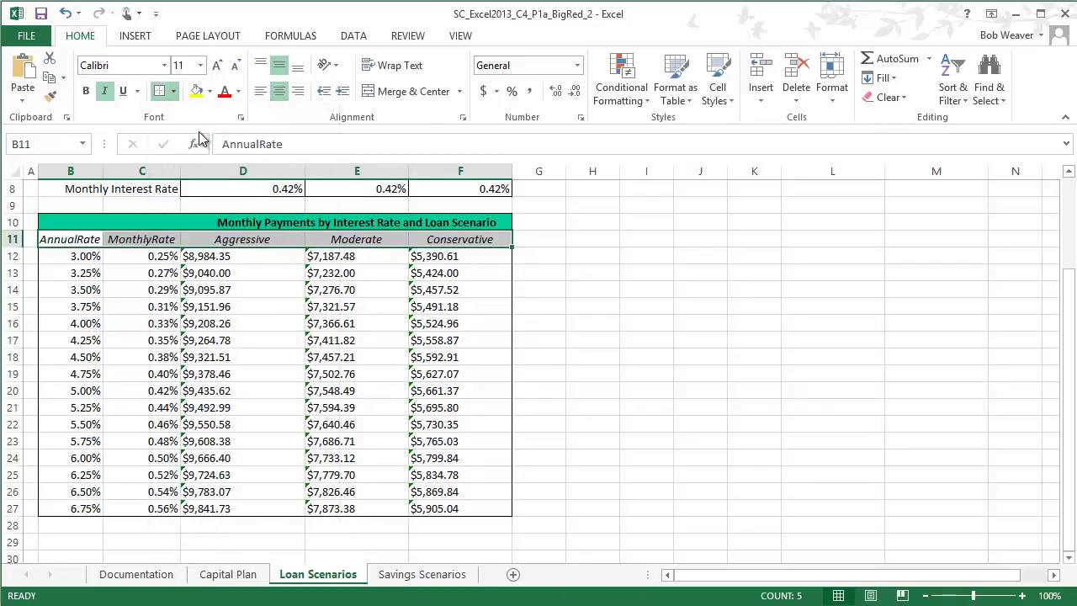
click(737, 428)
Step: Check step 8c in the Word instructions and add a left border to the range D12:D27 in Excel
key(alt+Tab)
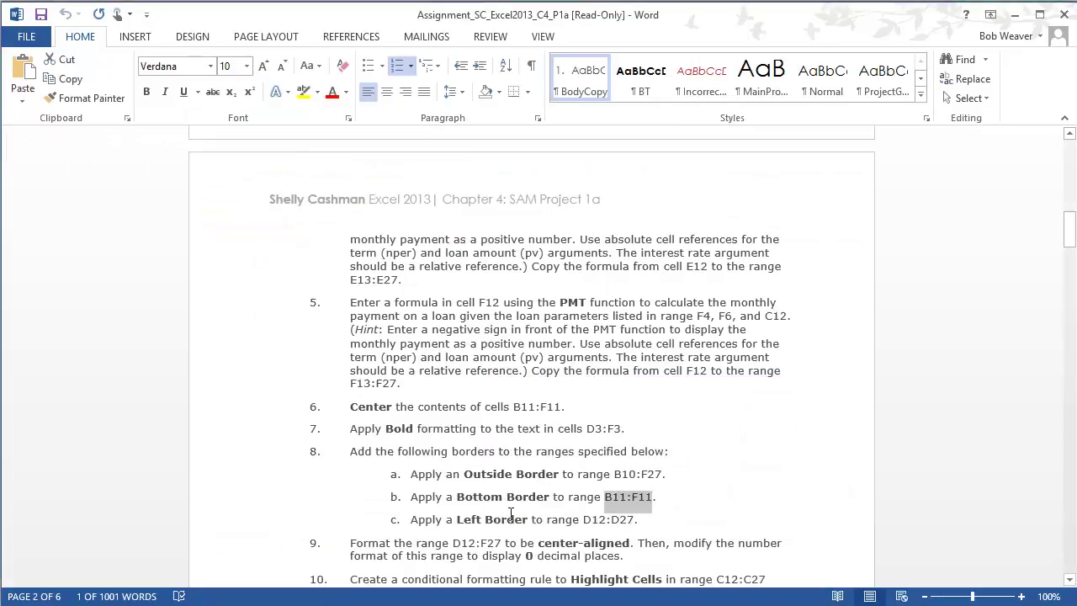
drag(460, 520, 635, 521)
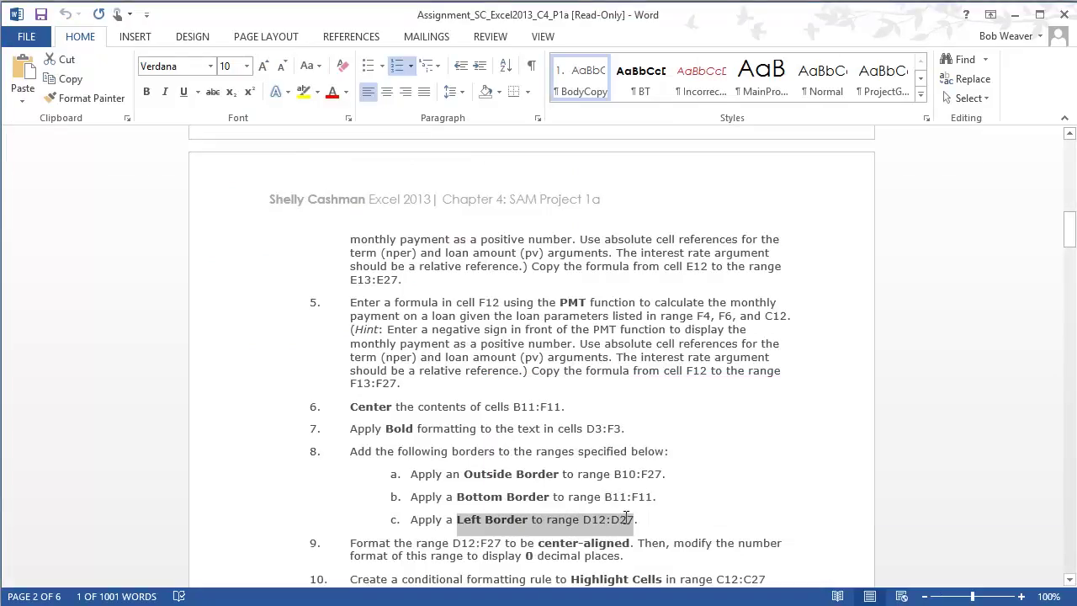
key(alt+Tab)
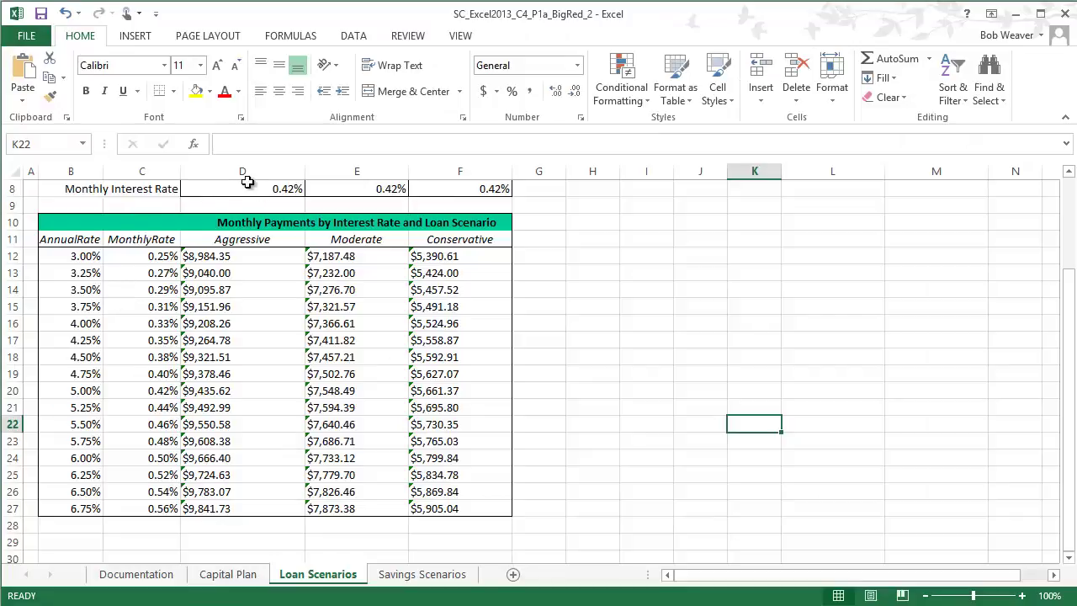
drag(217, 250, 227, 510)
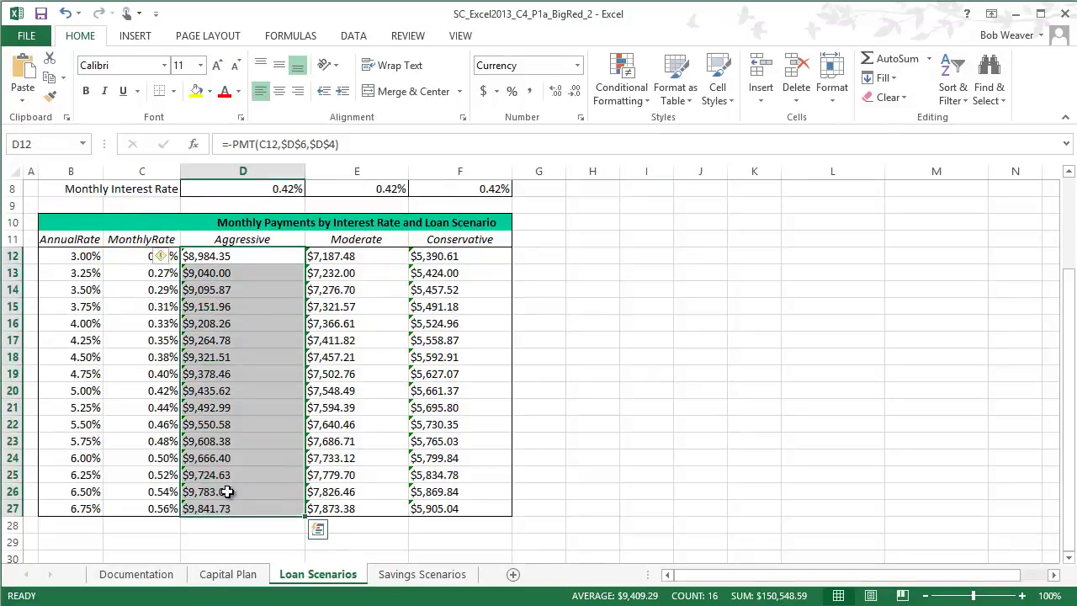
click(173, 91)
click(190, 148)
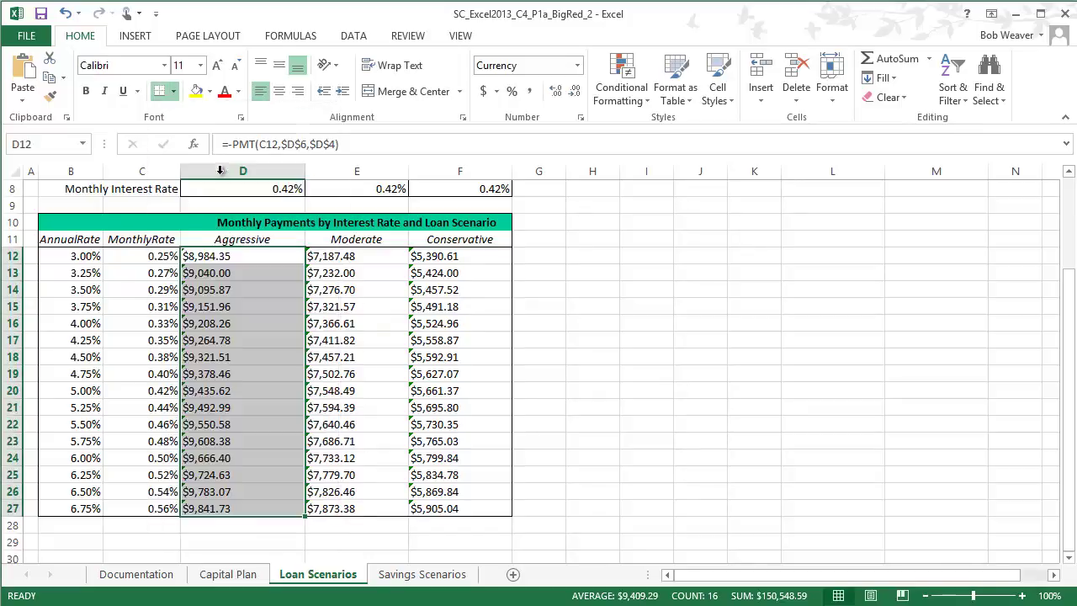
Step: Read project step 9 in the Word instructions, then center-align the range D12:F27 on the Excel sheet
click(698, 485)
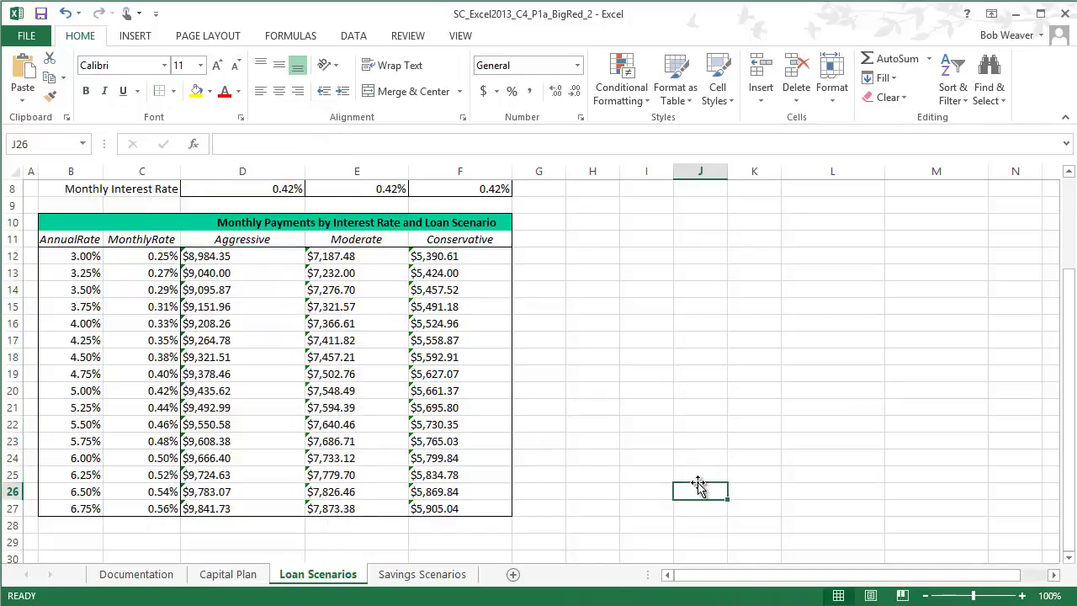
key(alt+Tab)
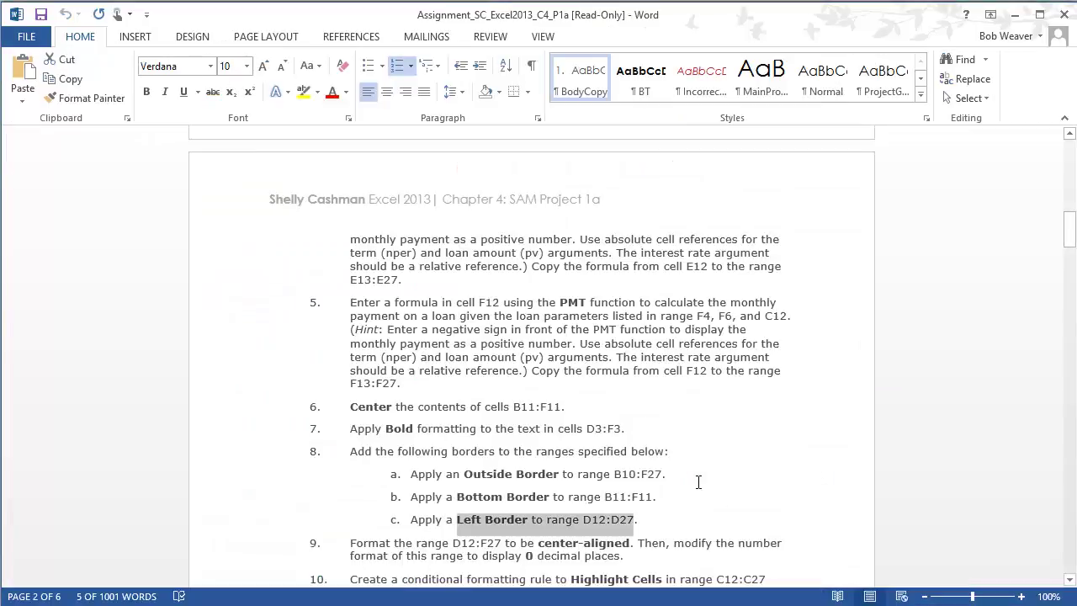
drag(352, 543, 626, 556)
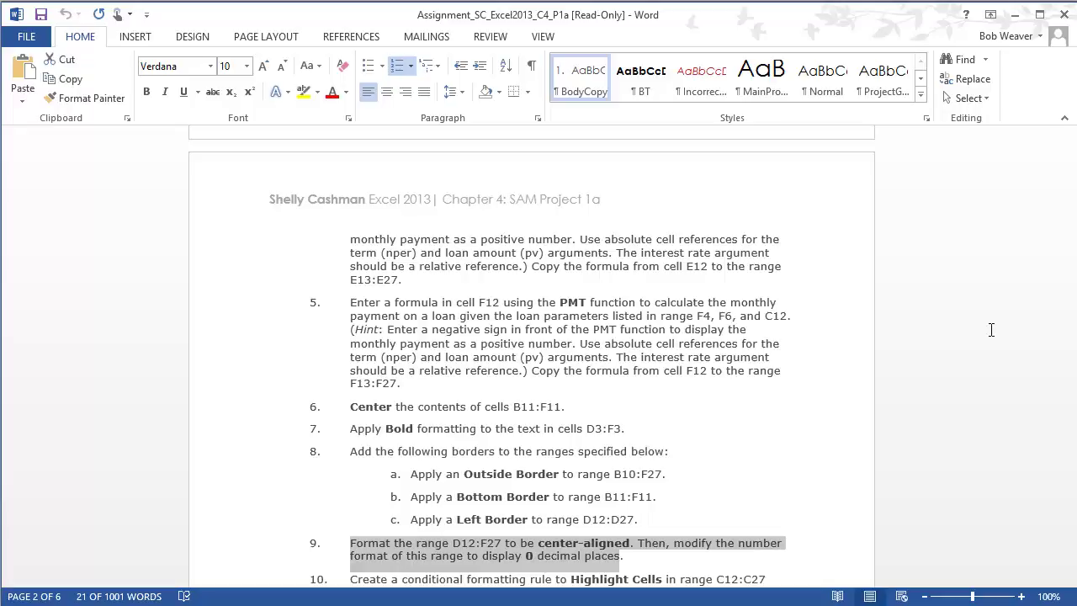
key(alt+Tab)
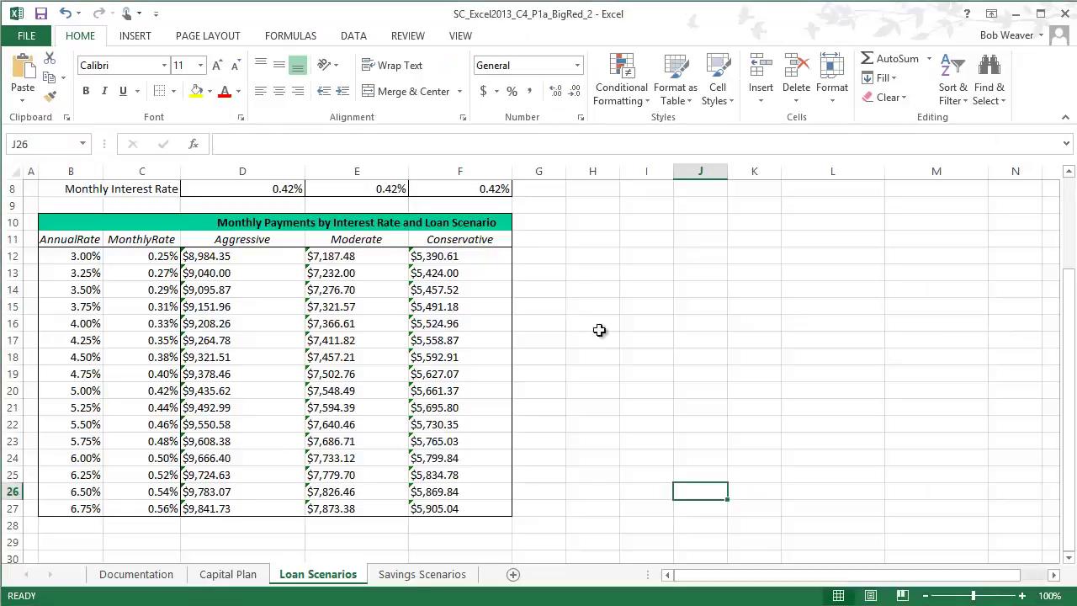
click(227, 261)
mouse_move(227, 260)
mouse_down()
mouse_move(354, 263)
mouse_move(421, 370)
mouse_move(406, 503)
mouse_up()
key(alt+Tab)
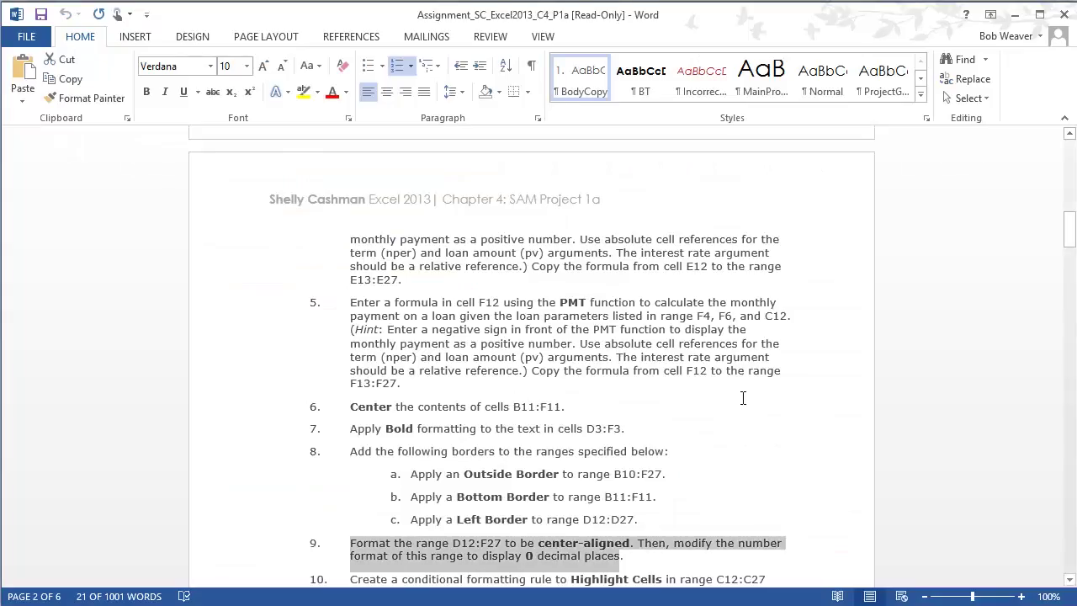
key(alt+Tab)
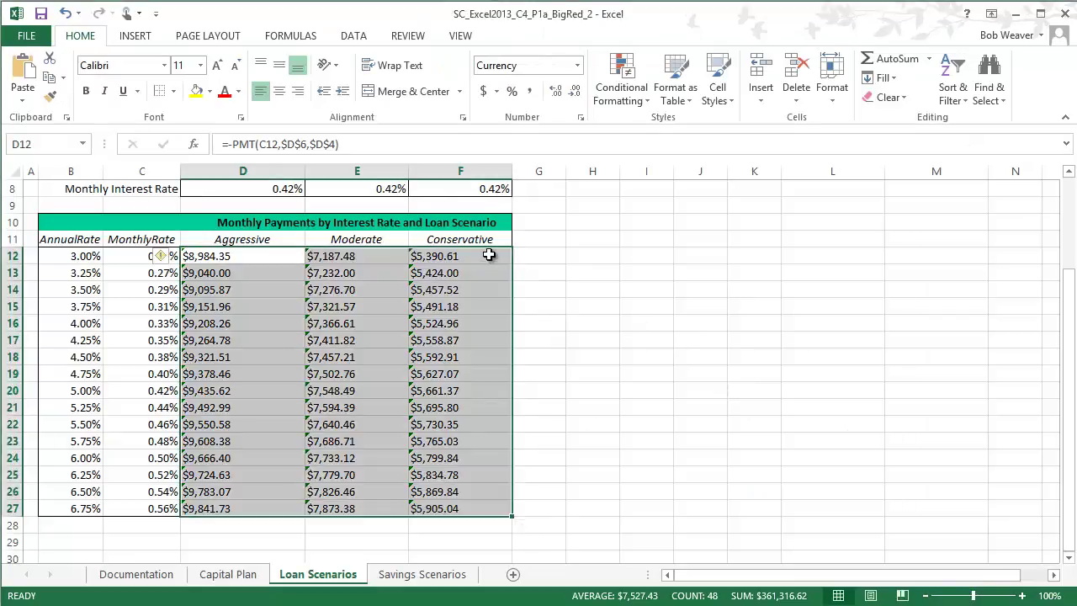
click(278, 99)
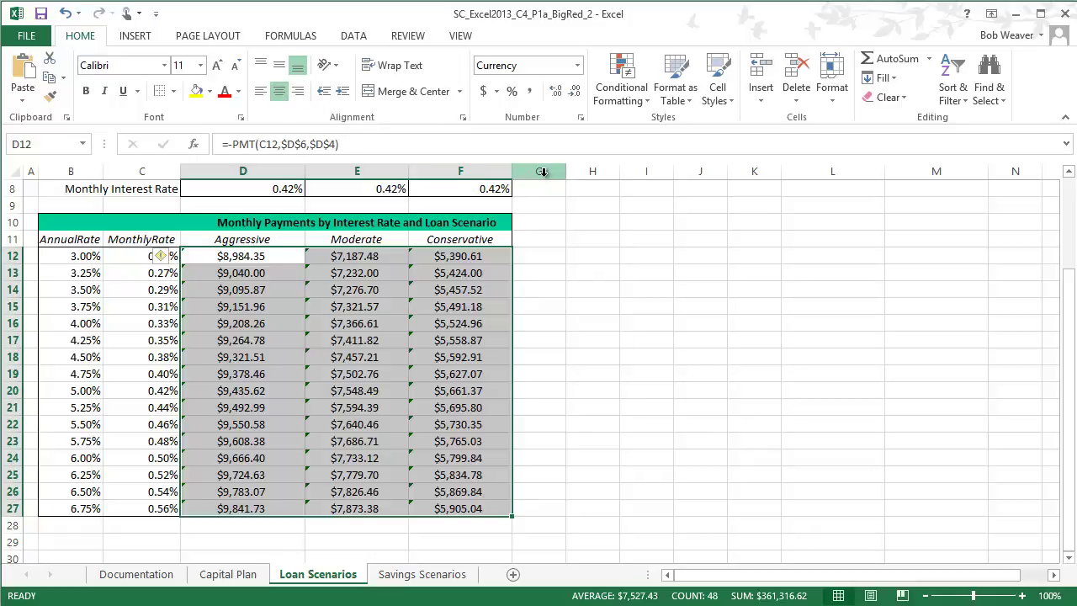
Step: Increase the decimal places displayed in the range D12:F27 to six
click(557, 94)
click(558, 94)
click(558, 95)
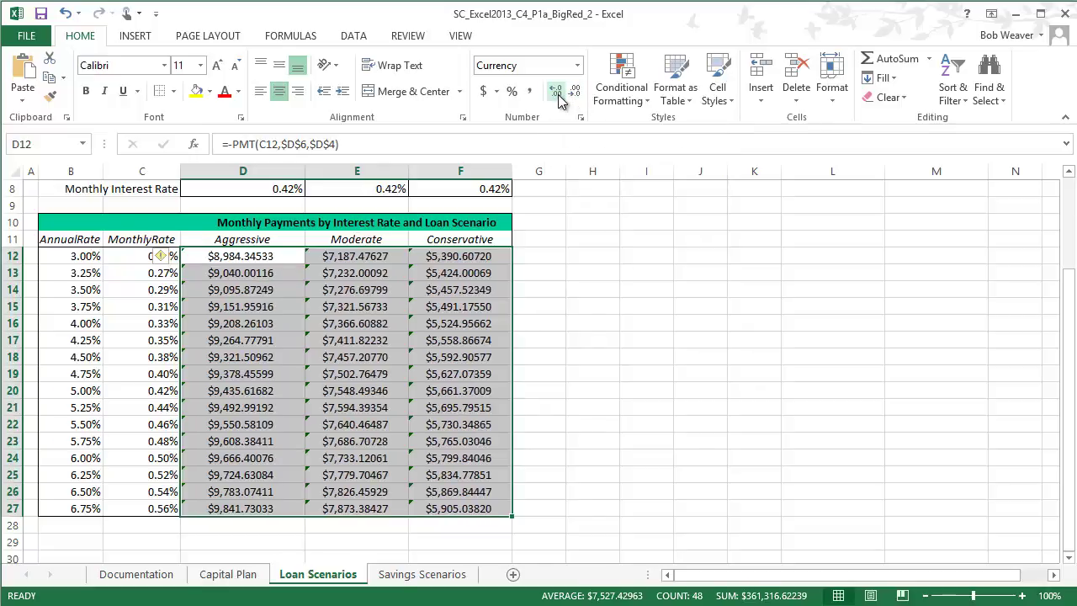
click(558, 94)
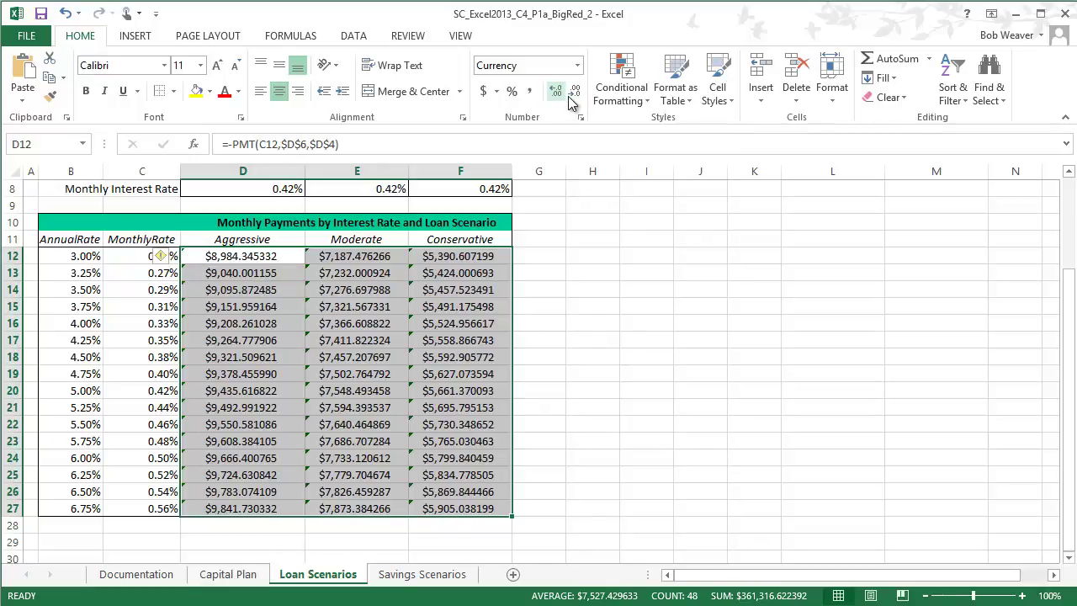
Step: Reduce the number format of the range D12:F27 to 0 decimal places
click(575, 91)
click(575, 91)
click(574, 91)
click(575, 97)
click(576, 97)
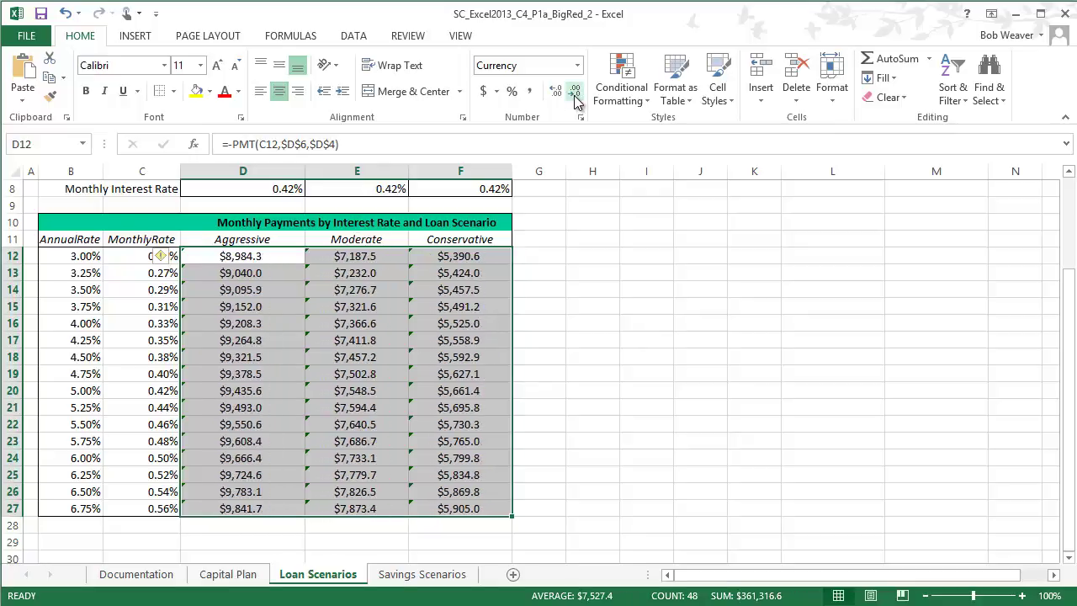
click(575, 97)
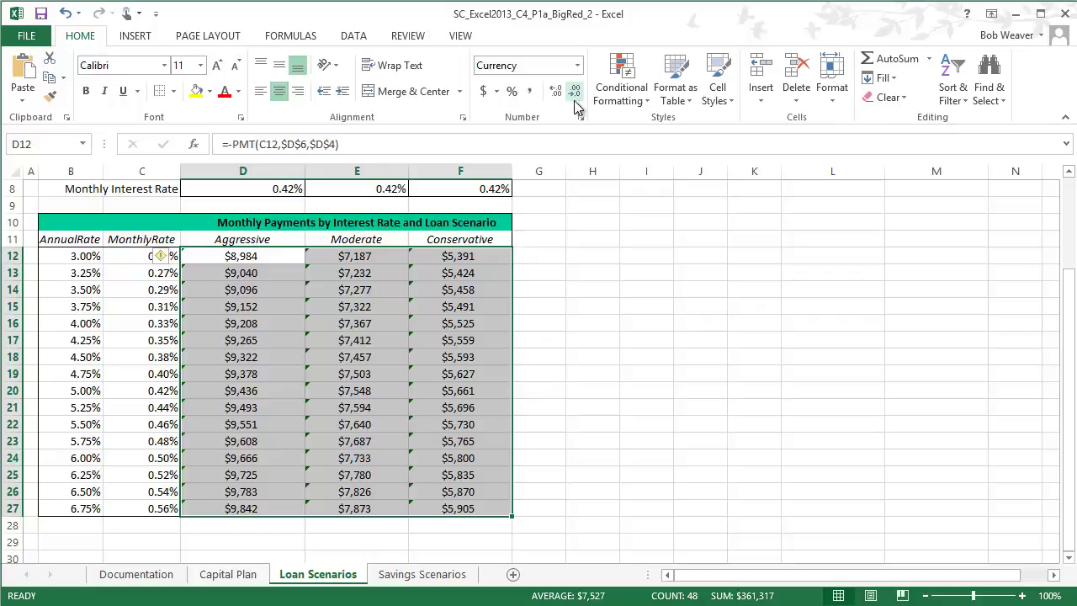
Step: Try the Decimal places setting in Format Cells for D12:F27, accept the currency format with 0 decimals, and reselect the range
click(580, 117)
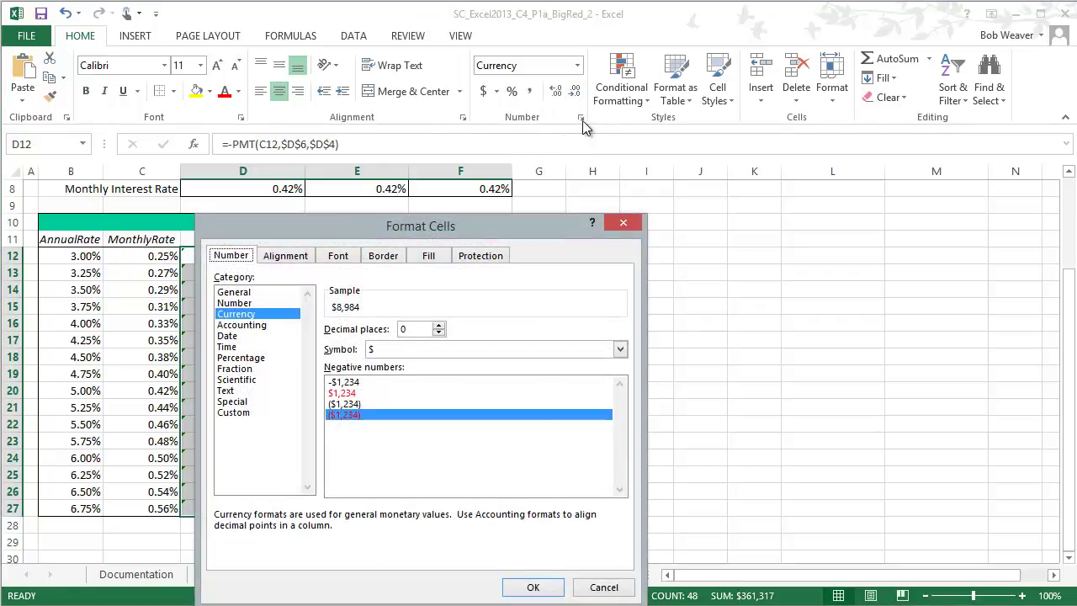
drag(490, 230, 526, 160)
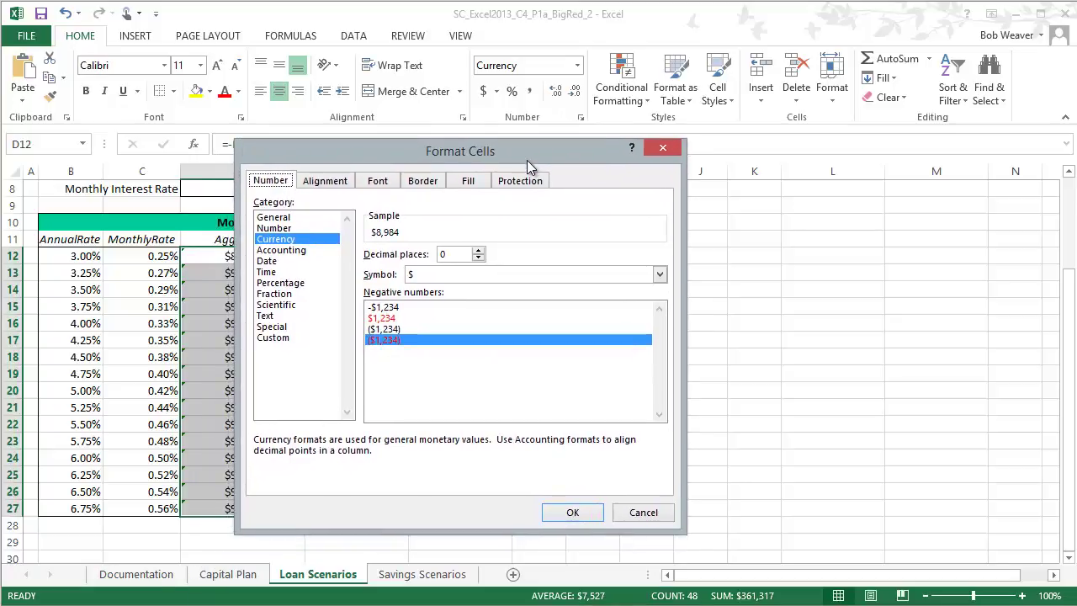
click(478, 251)
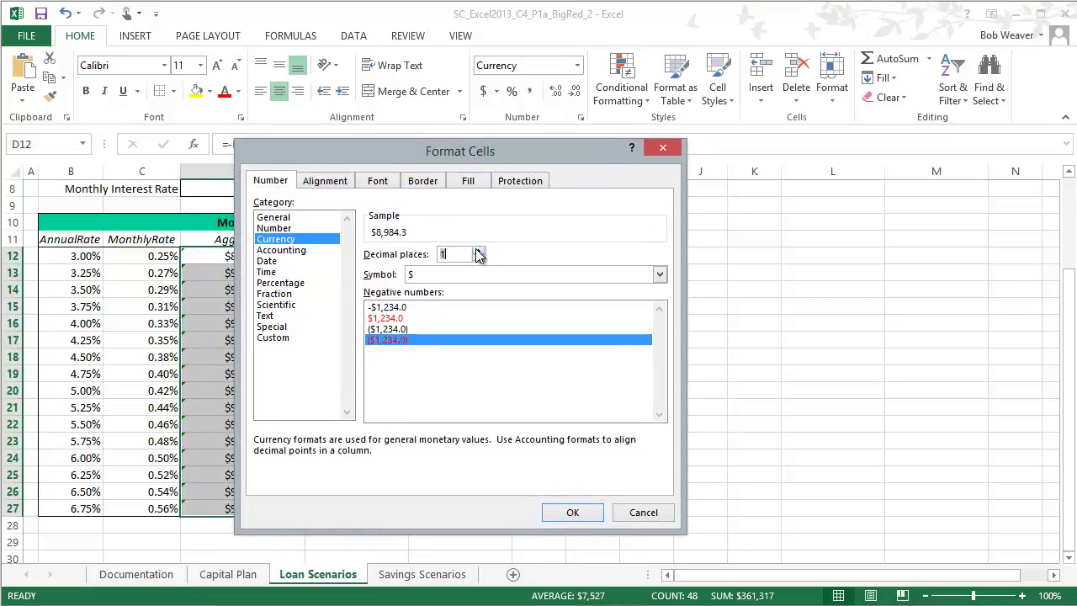
click(478, 251)
click(478, 257)
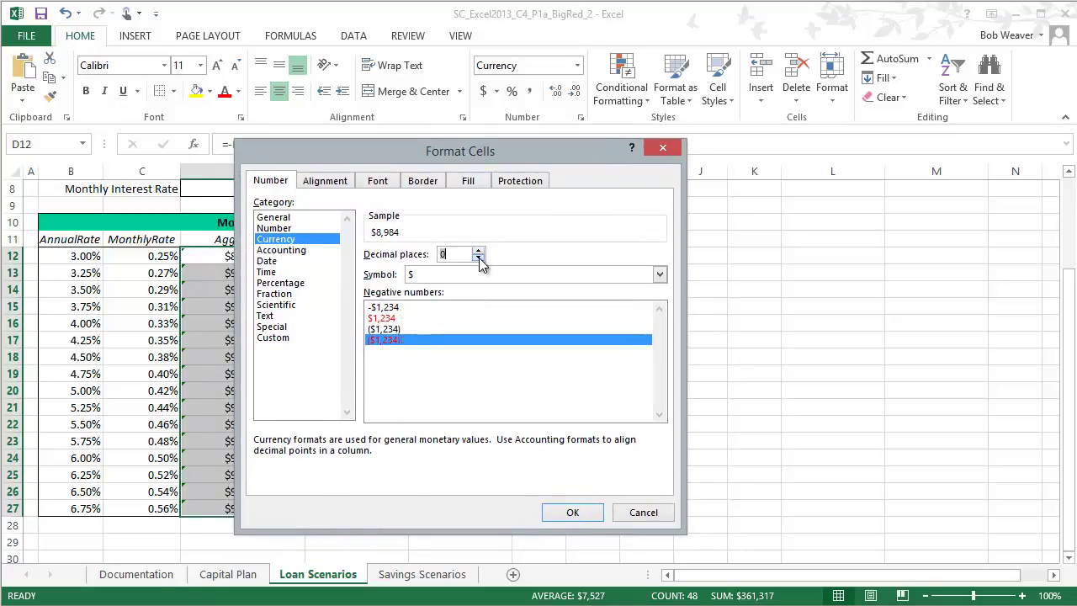
click(575, 512)
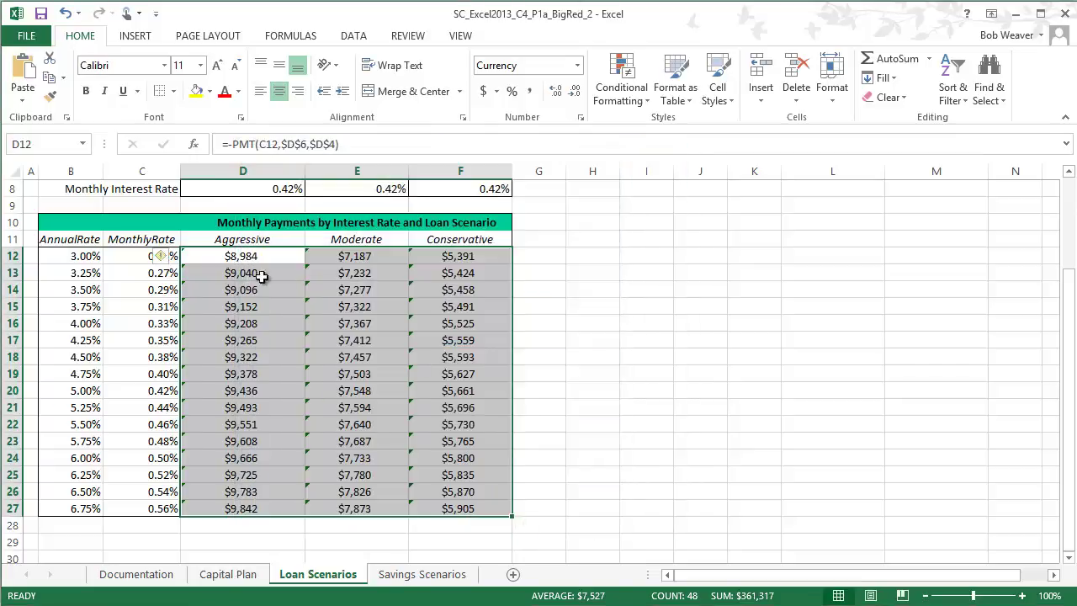
click(639, 386)
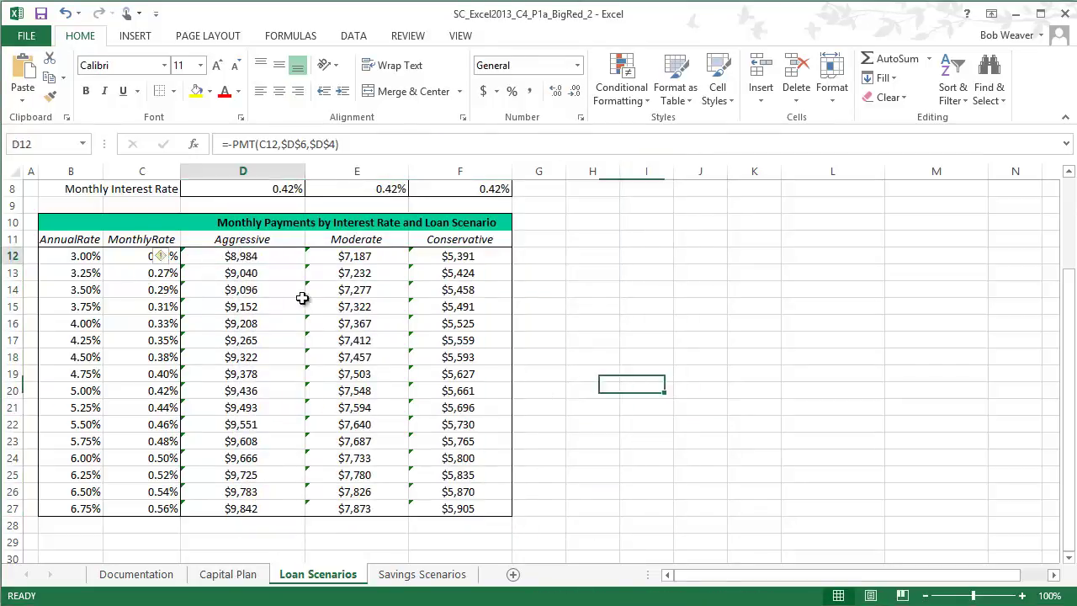
drag(242, 255, 464, 504)
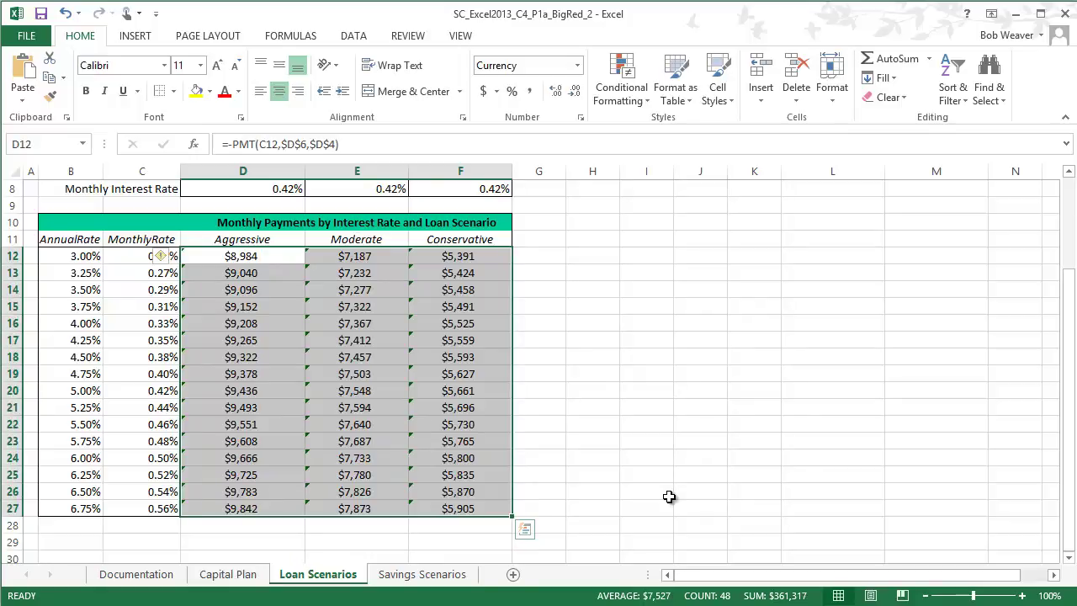
Step: Read project step 10 in the Word instructions on the conditional formatting rule for C12:C27, then return to Excel
key(alt+Tab)
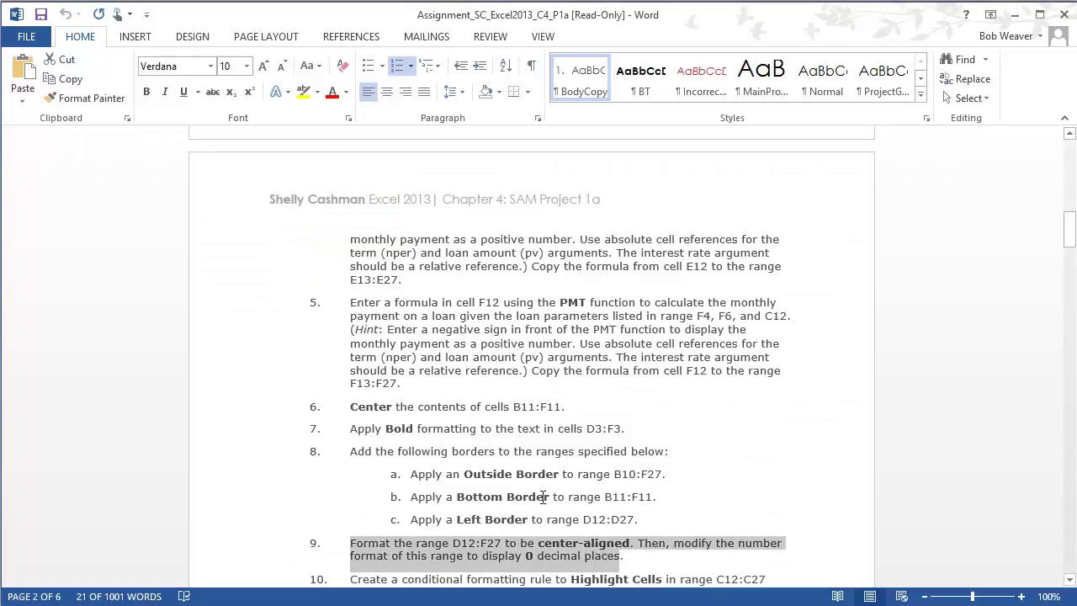
click(645, 562)
scroll(649, 555, down, 2)
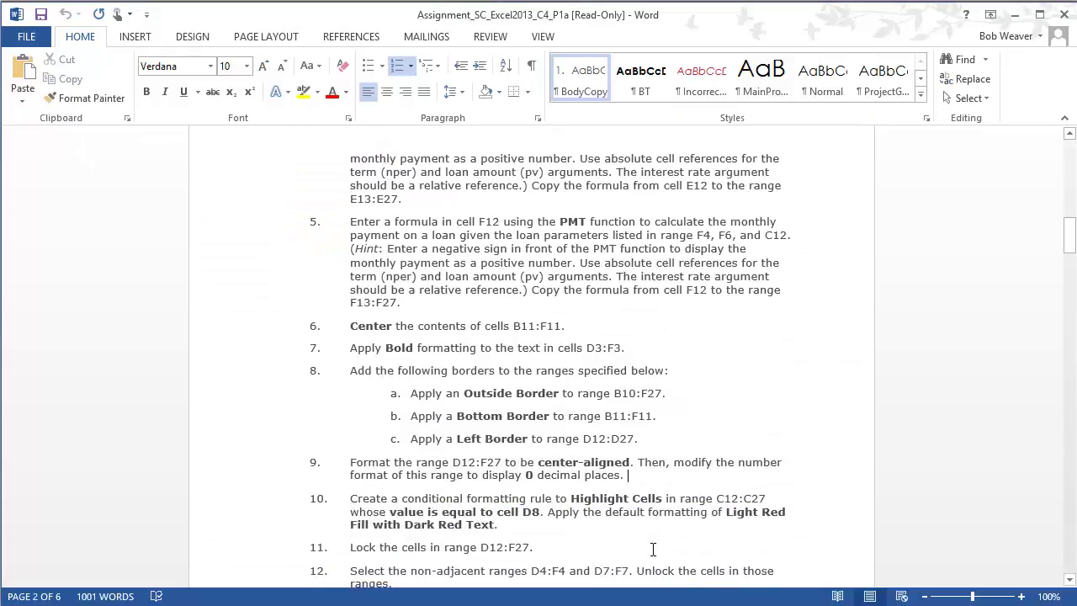
drag(357, 497, 499, 525)
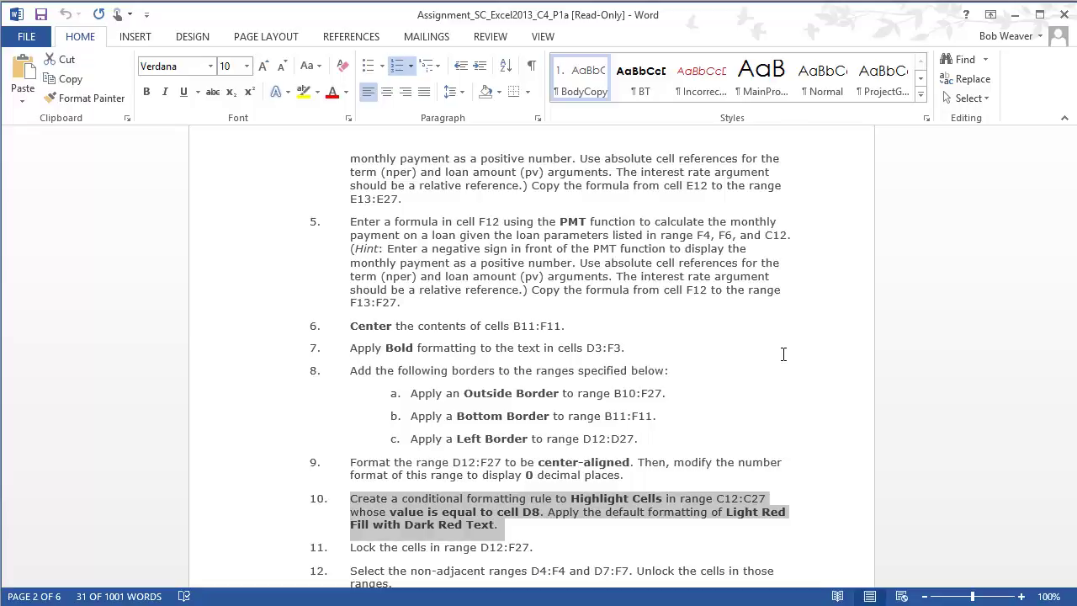
click(717, 532)
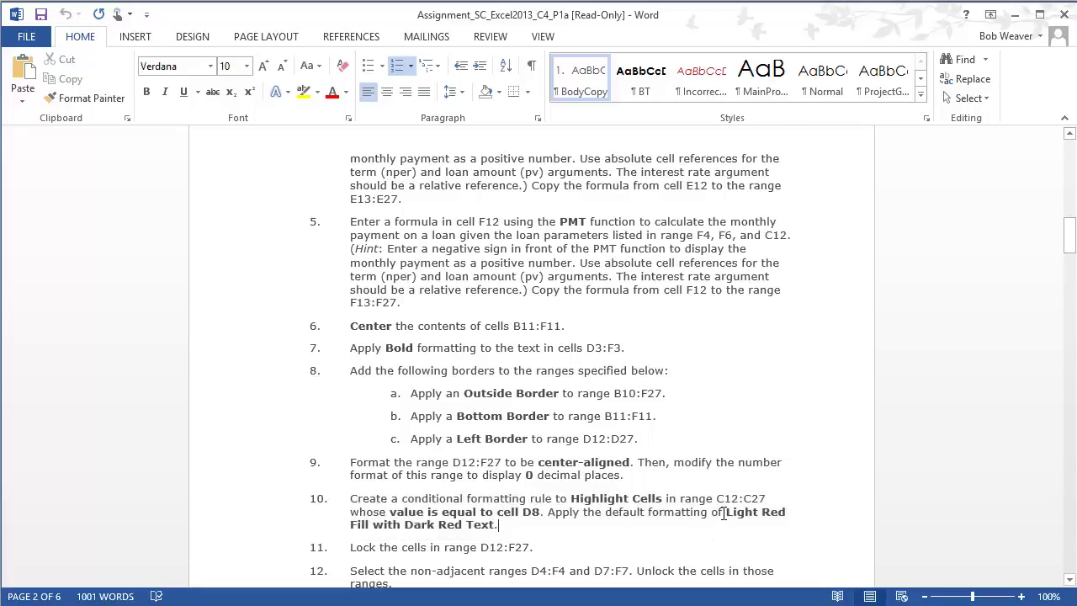
drag(721, 513, 610, 528)
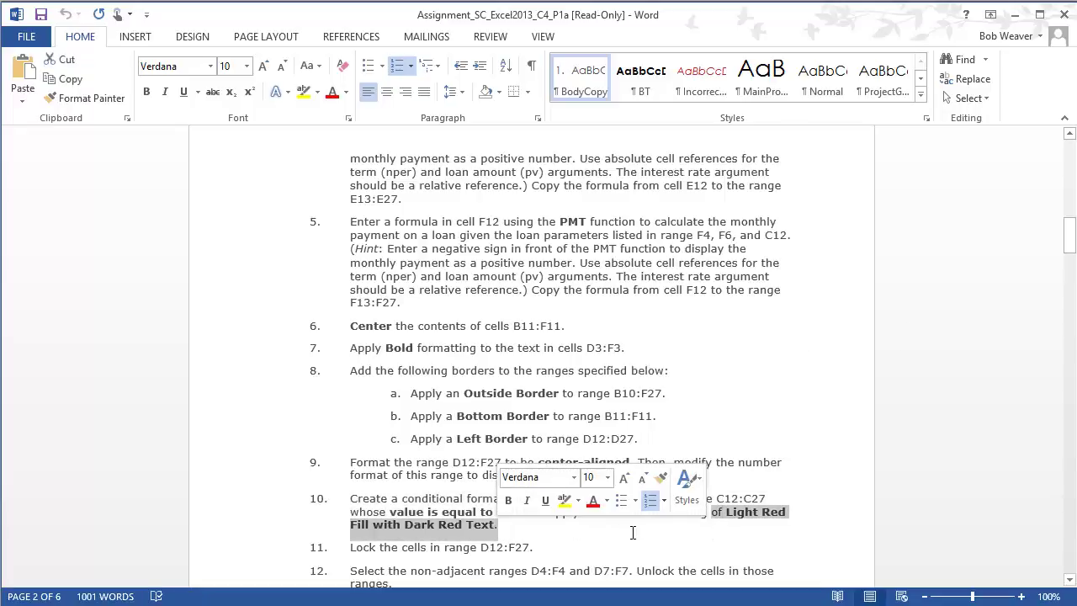
click(713, 548)
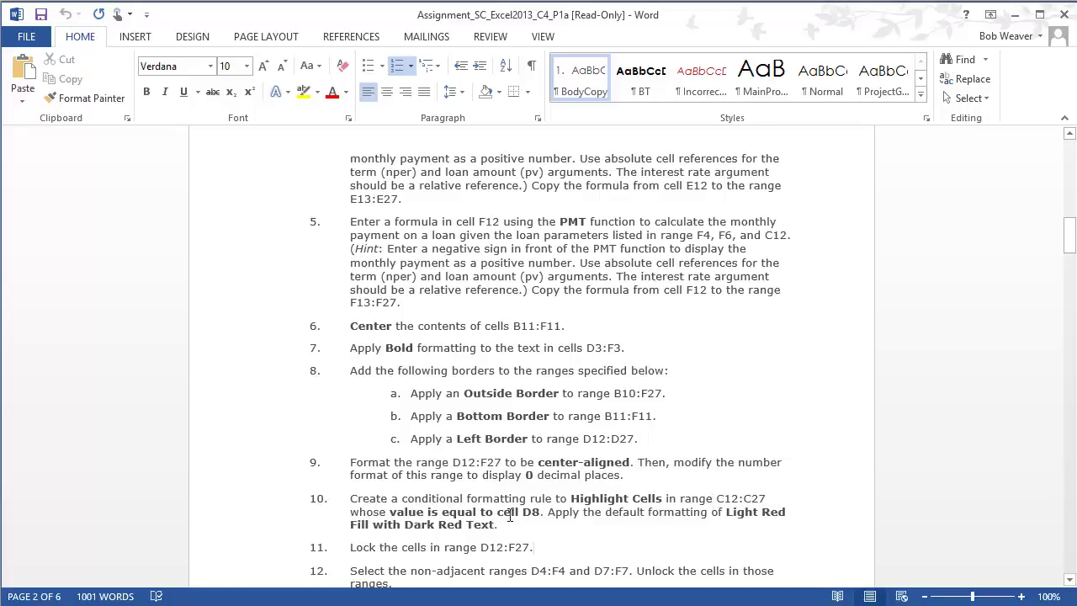
key(alt+Tab)
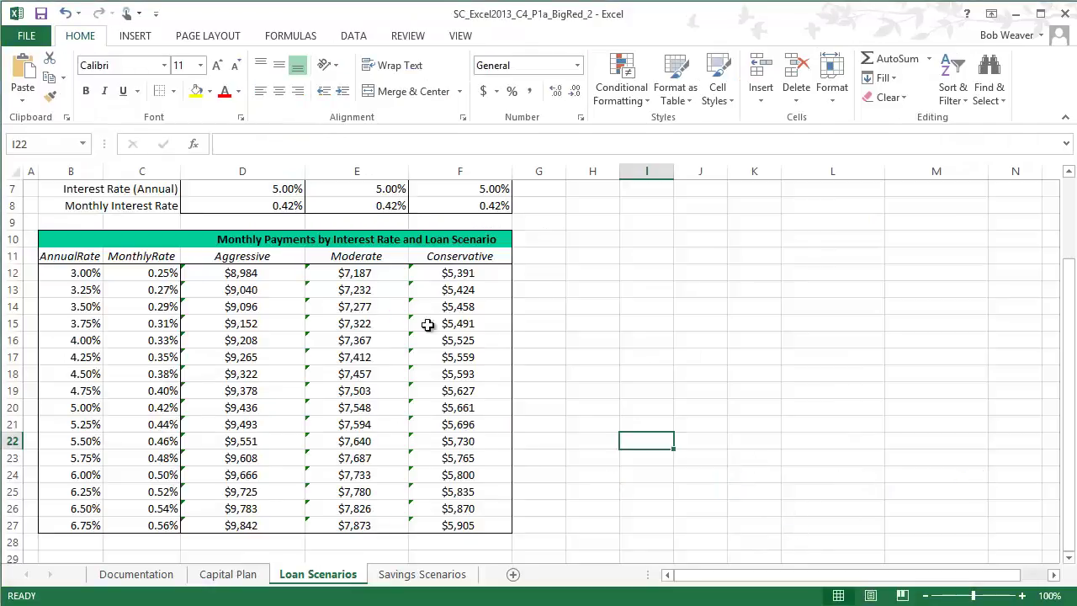
Step: Select the range C12:C27 in Excel, then recheck project step 10 in the Word instructions
drag(157, 275, 127, 520)
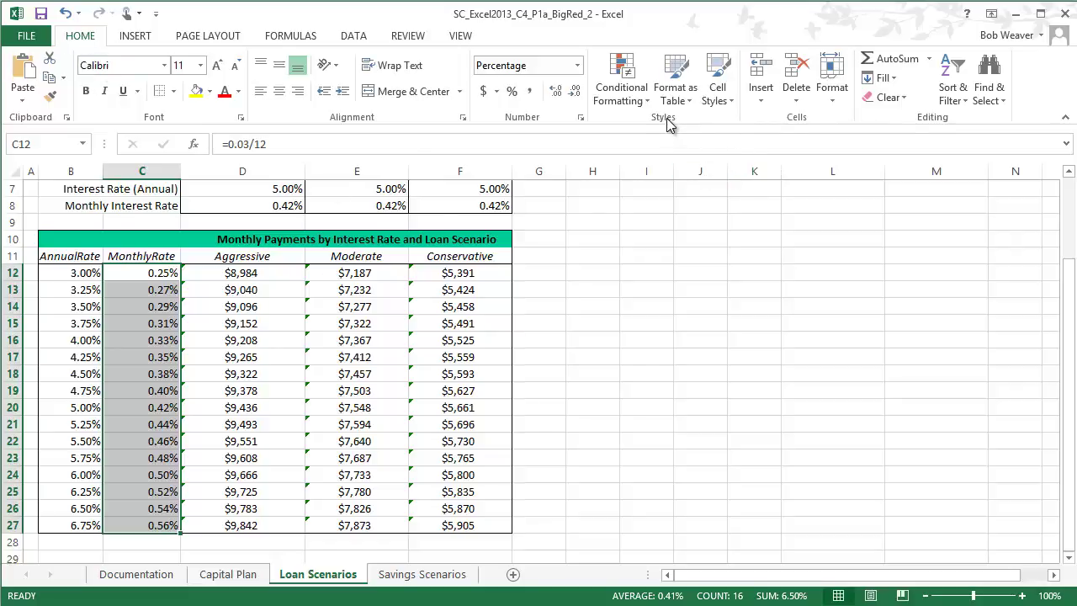
click(643, 100)
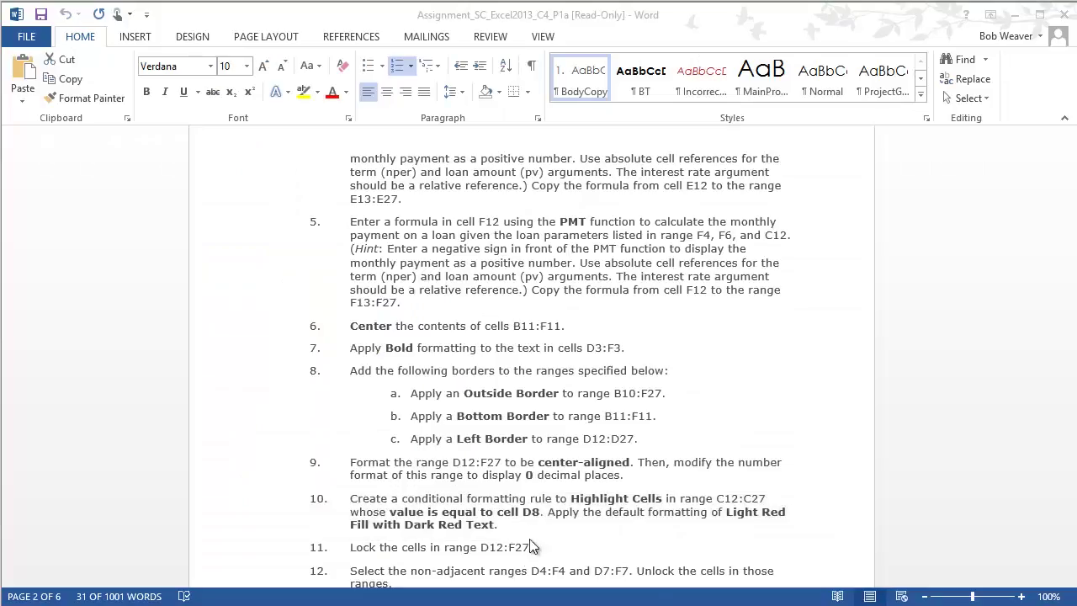
triple_click(348, 499)
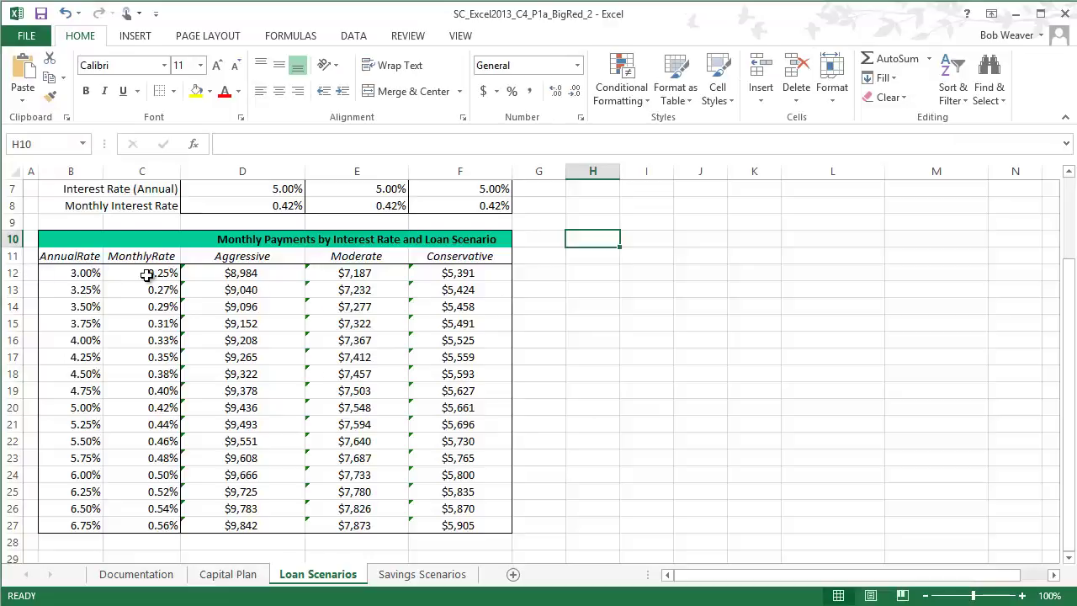
Step: Start an Equal To highlight cells rule for the range C12:C27 that compares the values with cell D8
click(146, 275)
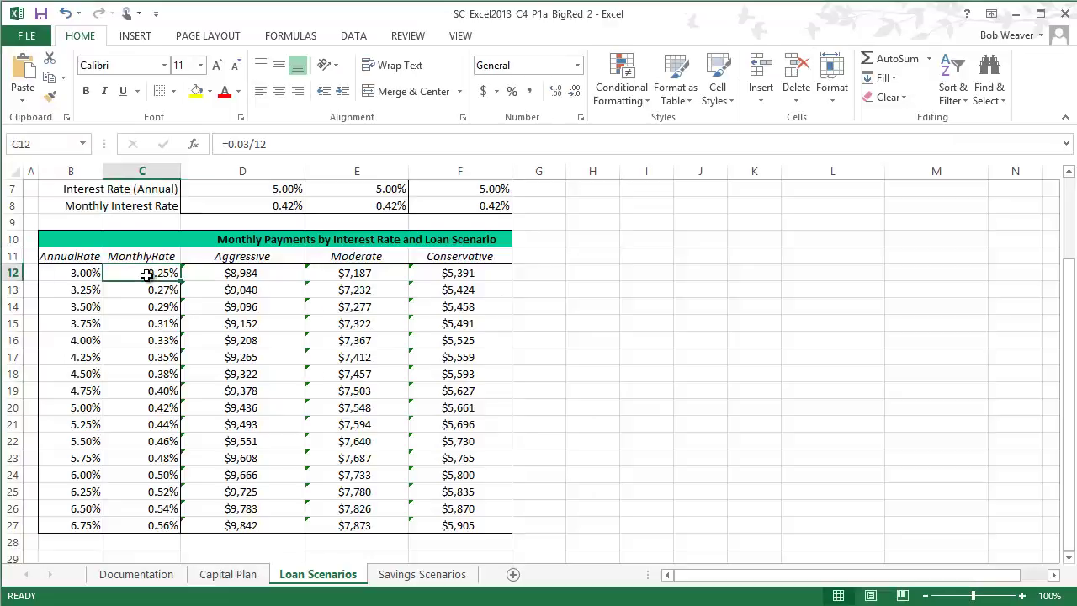
drag(146, 275, 128, 518)
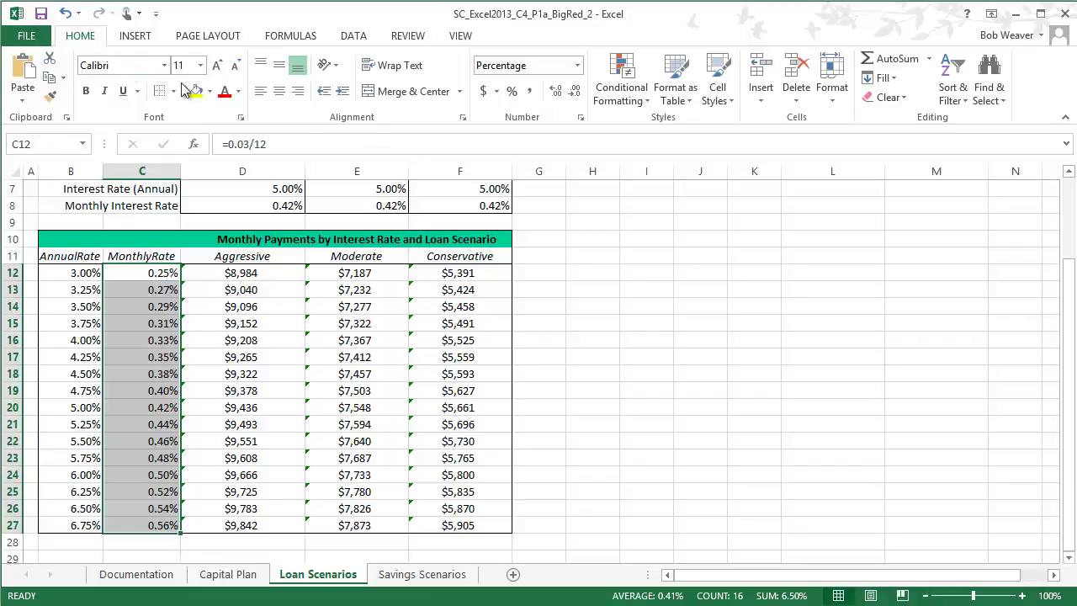
click(644, 101)
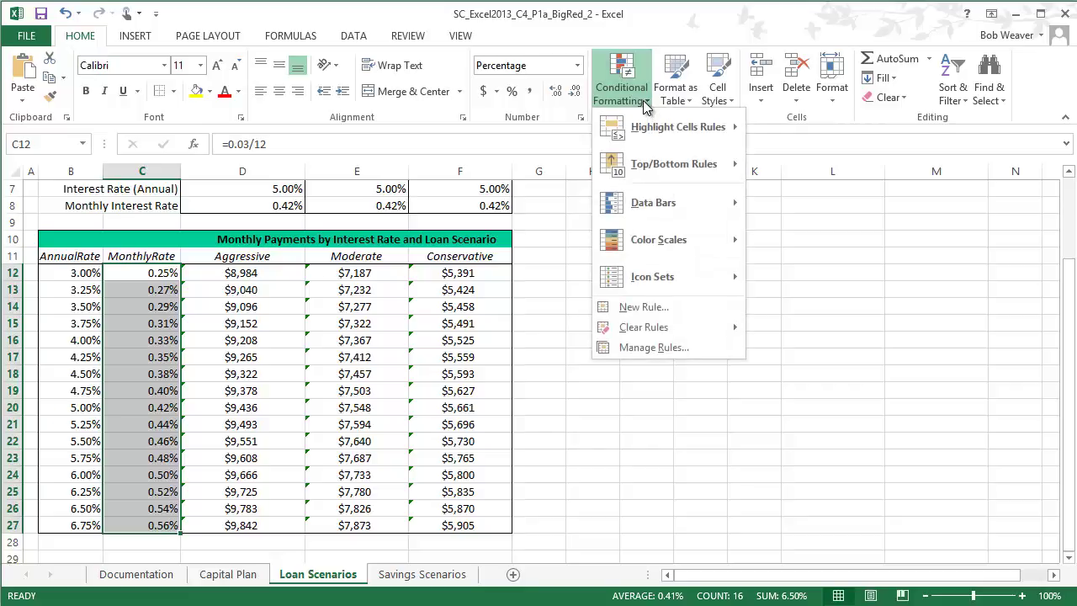
mouse_move(658, 126)
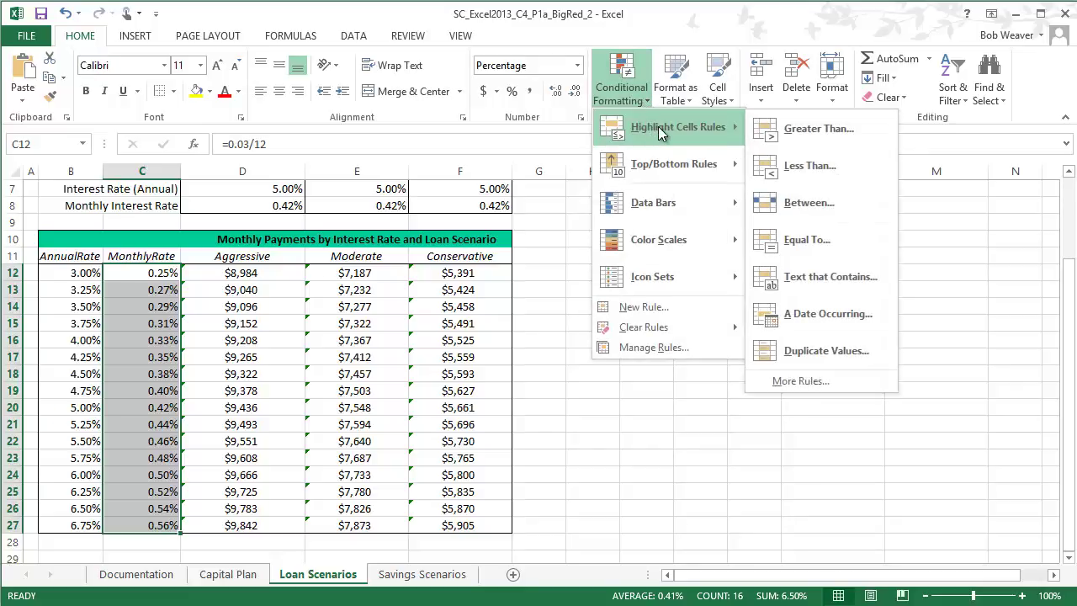
mouse_move(667, 164)
click(807, 240)
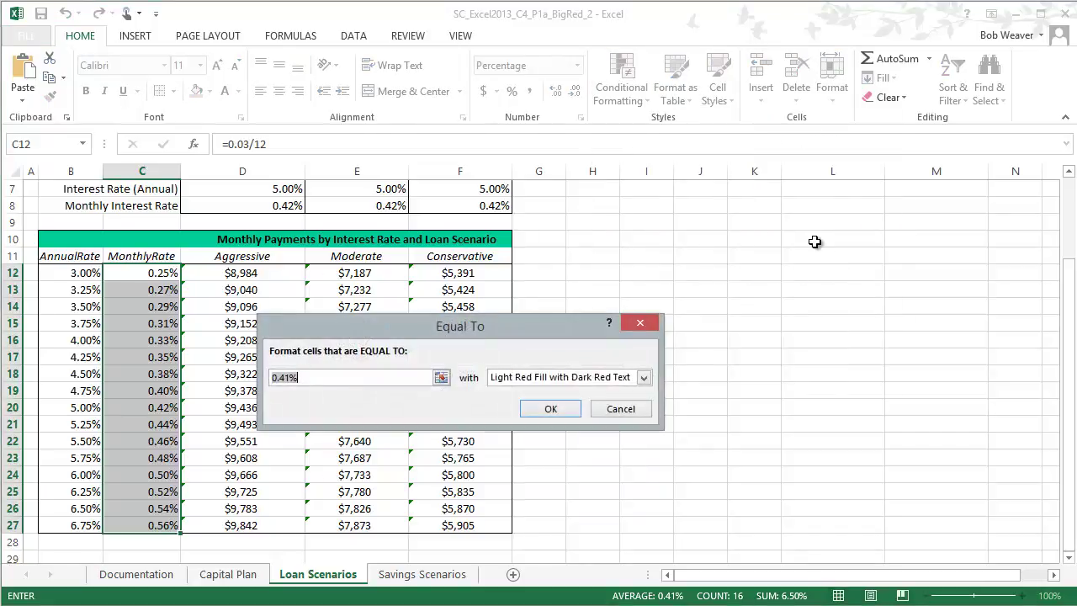
drag(503, 329, 829, 214)
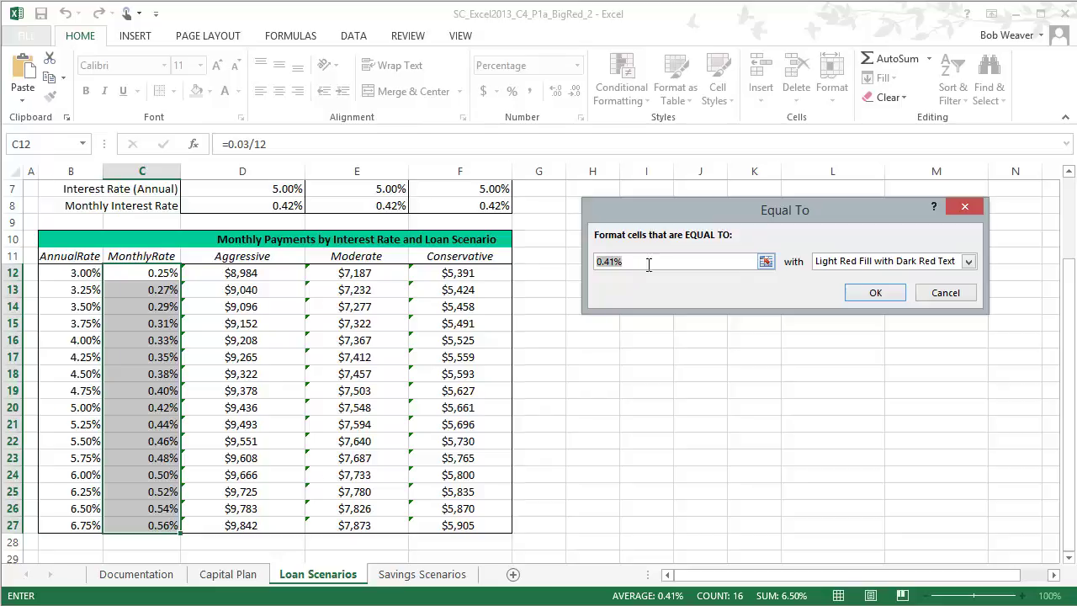
click(765, 263)
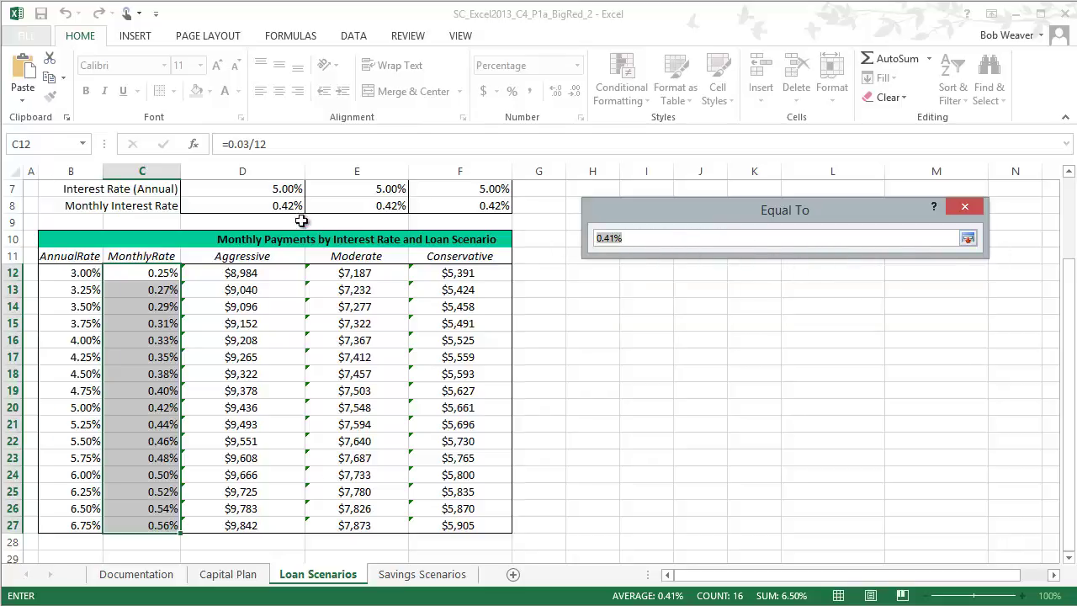
click(264, 206)
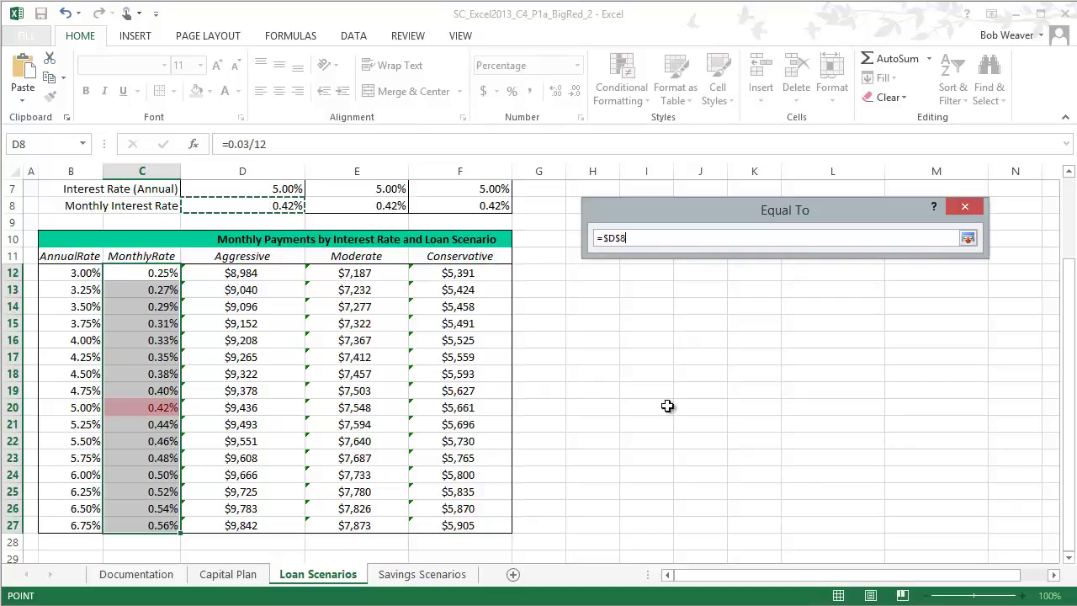
click(967, 240)
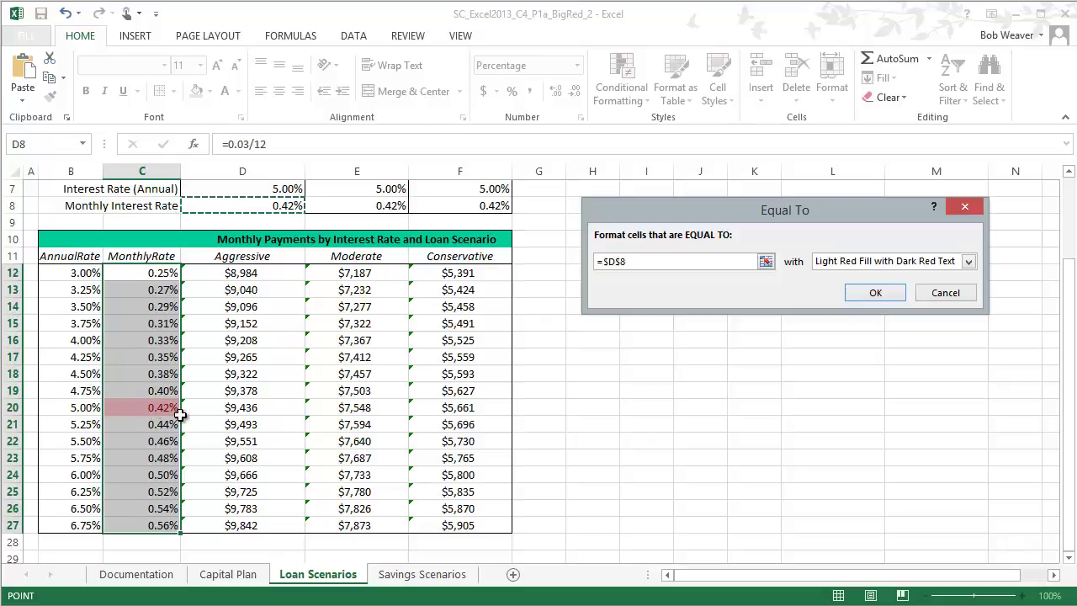
Step: Preview the green and yellow fill formats in the Equal To rule, and apply it with Light Red Fill with Dark Red Text
click(969, 262)
click(871, 302)
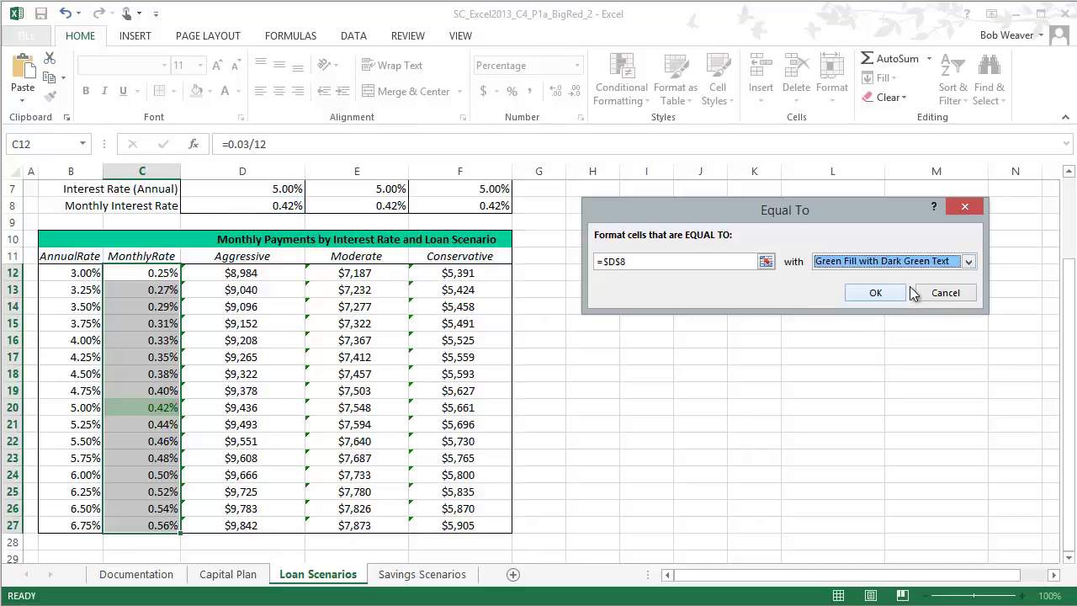
click(968, 262)
click(892, 284)
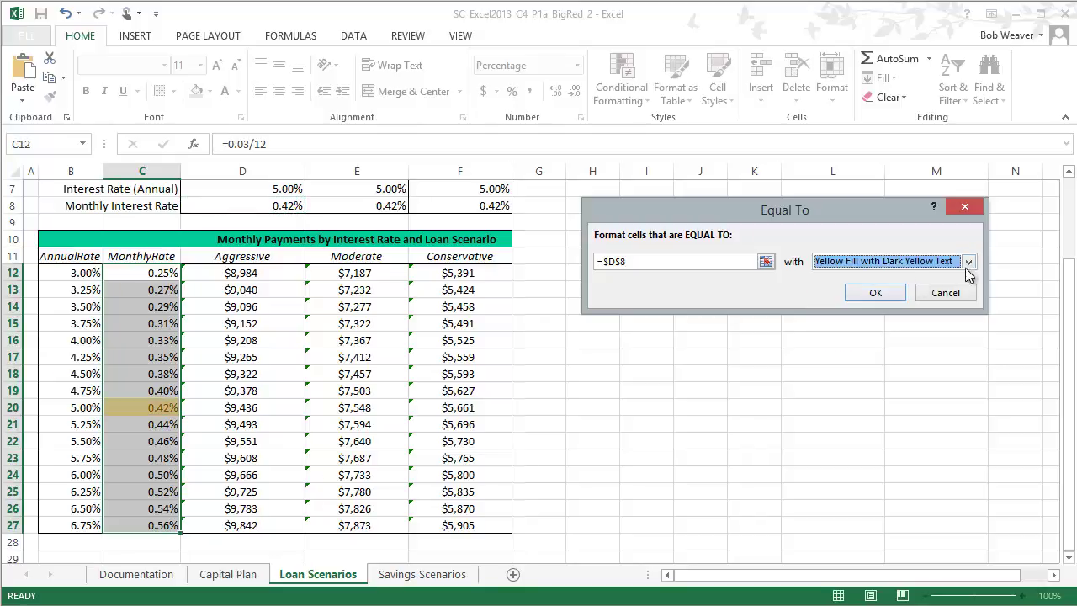
click(969, 261)
click(910, 274)
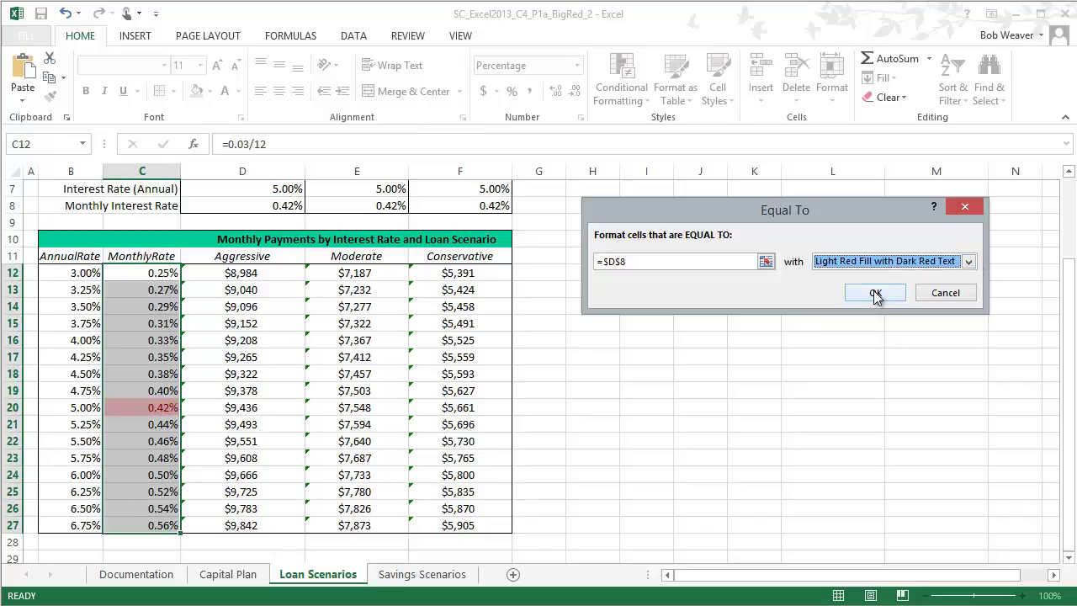
click(875, 292)
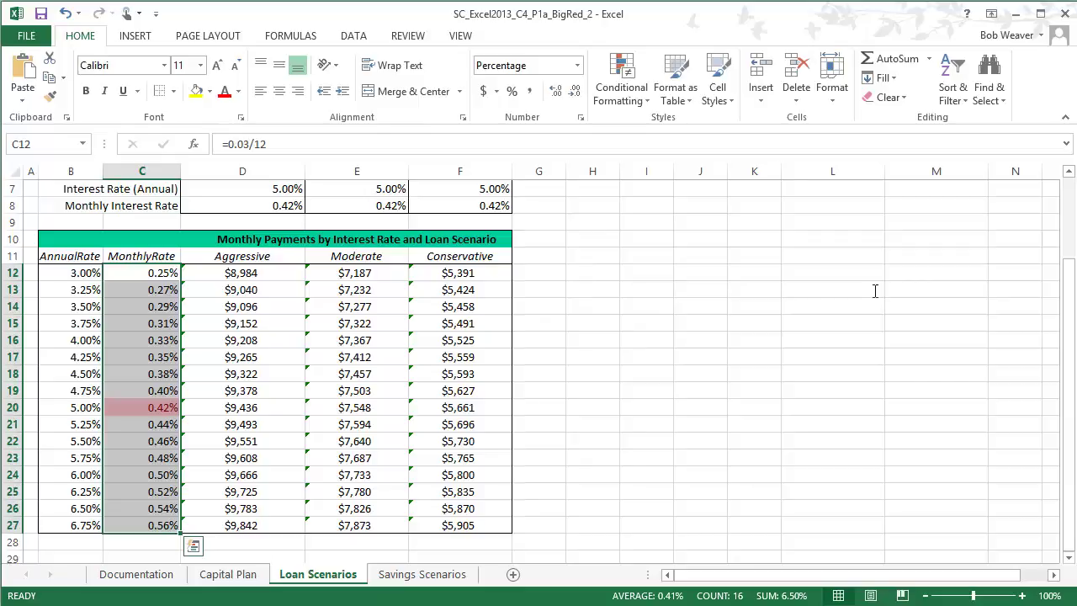
Step: Check the required highlight format in project step 10 of the Word instructions, then return to Excel and deselect C12:C27
key(alt+Tab)
click(656, 520)
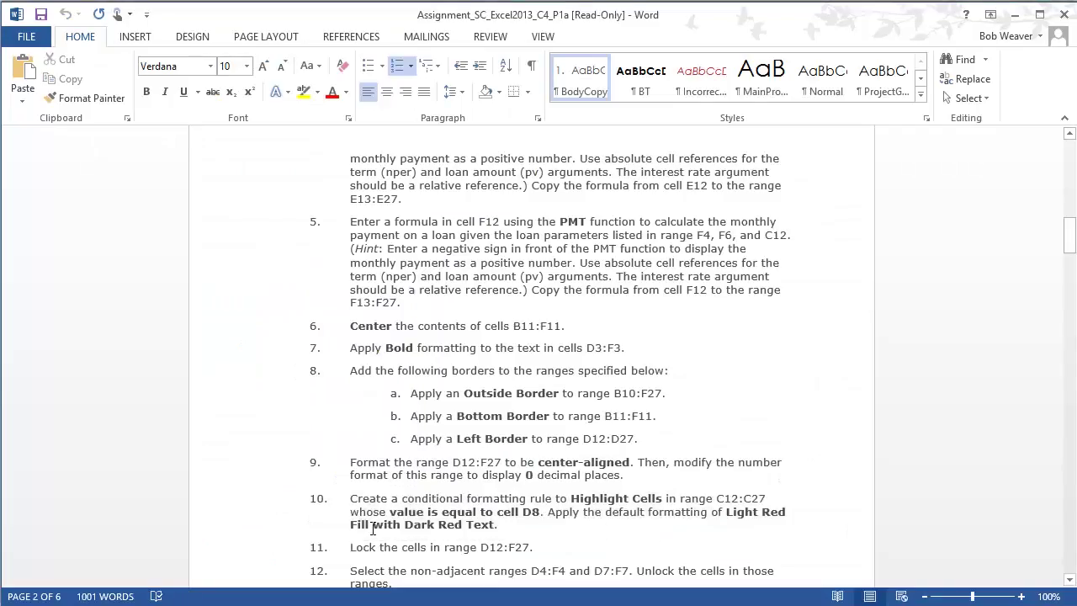
drag(373, 528, 498, 529)
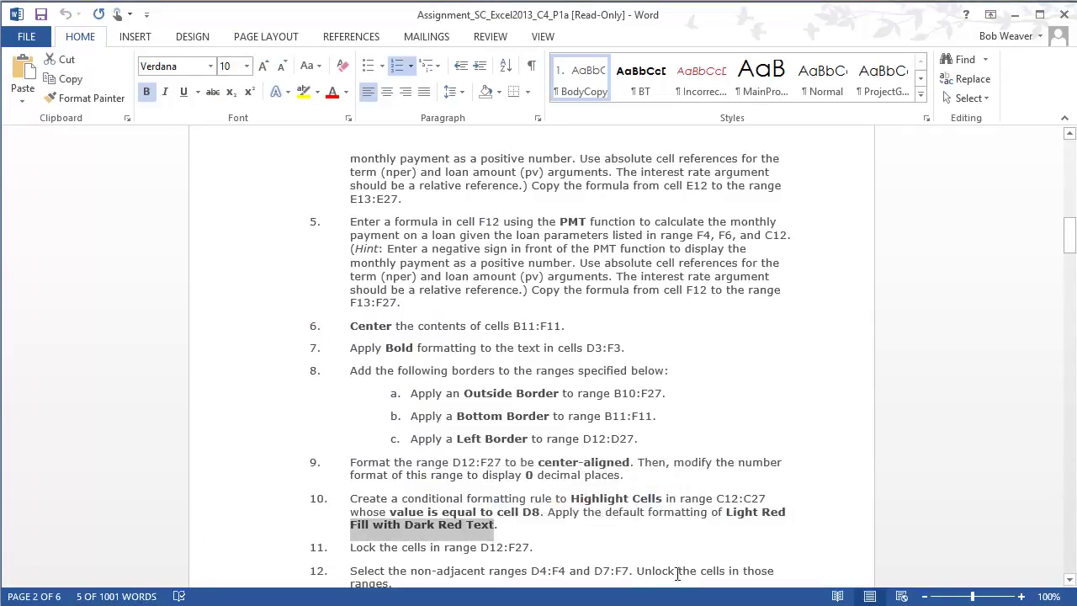
key(alt+Tab)
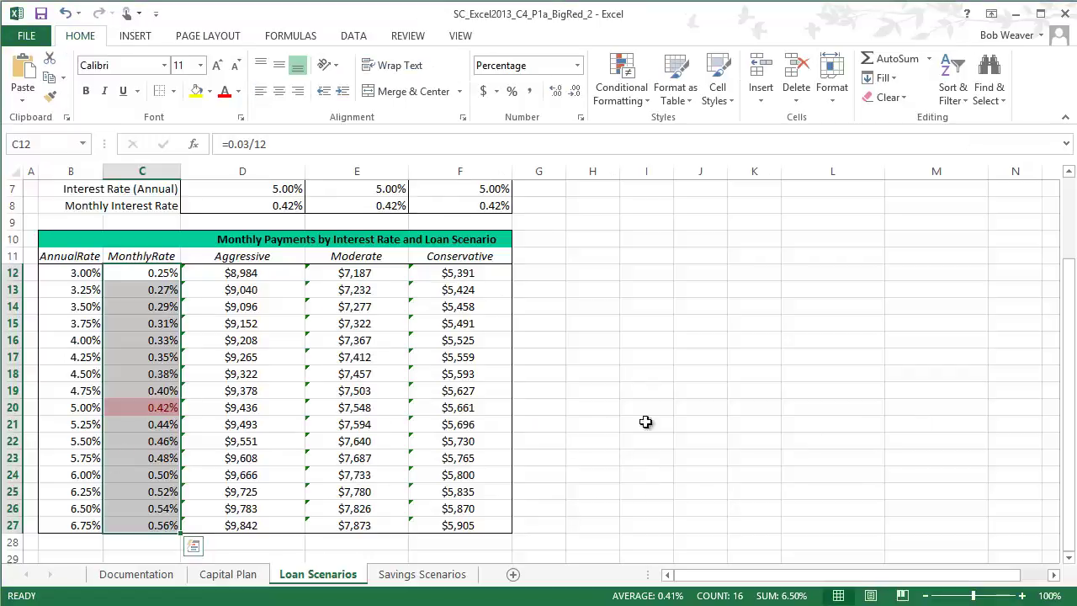
click(713, 392)
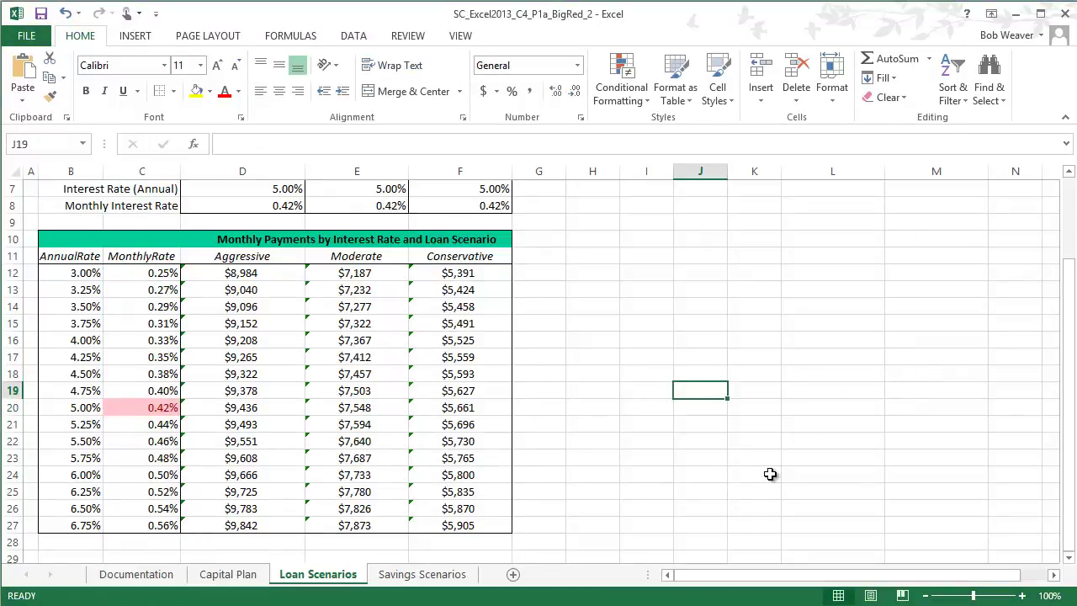
Step: Switch to the Word assignment document and highlight instruction 11 about locking the cells in range D12:F27
click(640, 362)
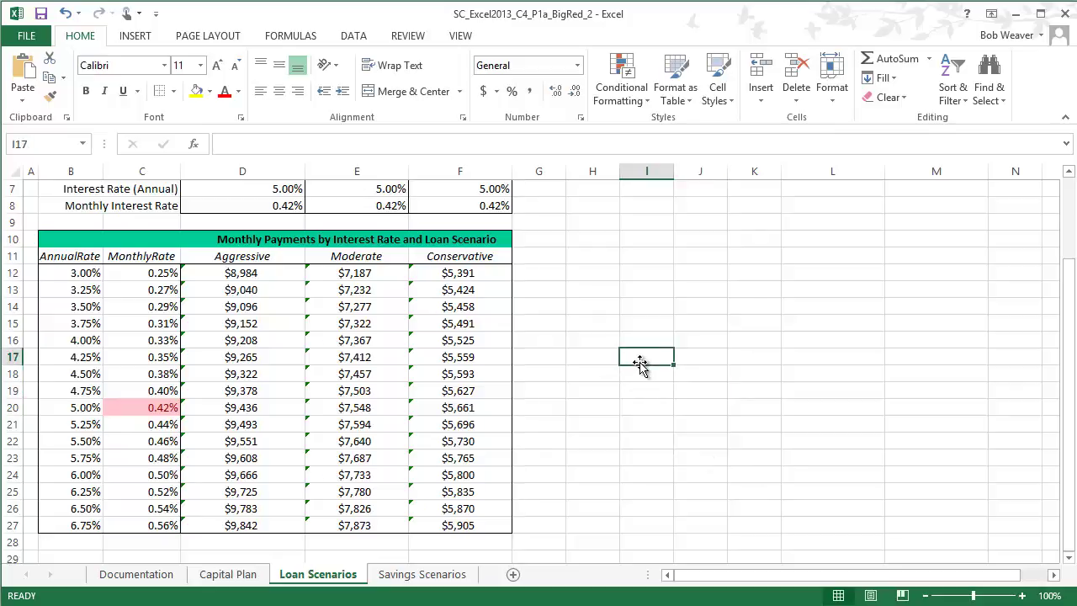
key(alt+Tab)
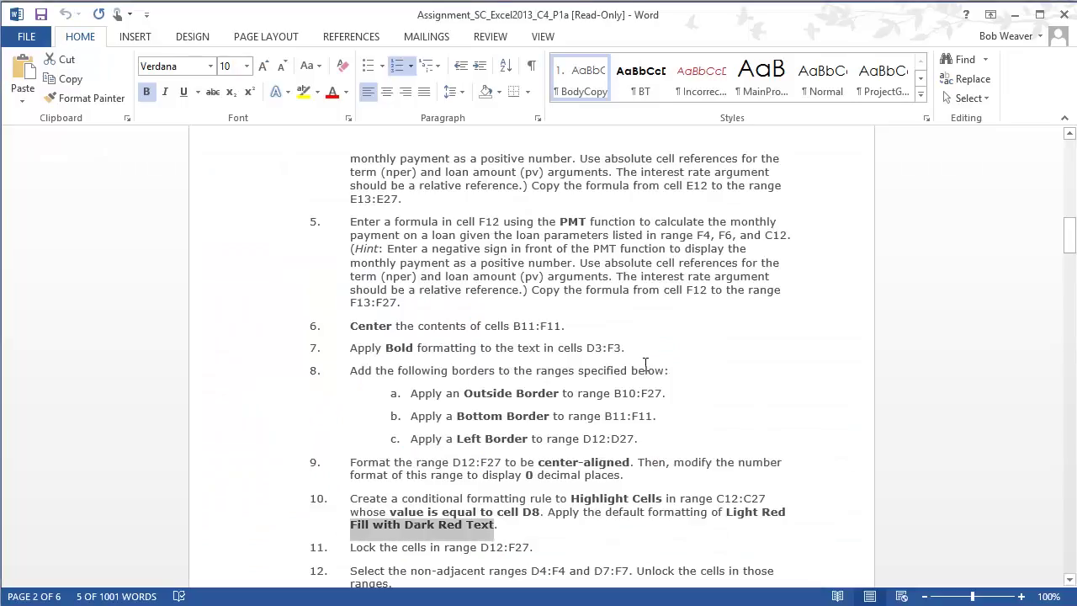
scroll(493, 538, down, 3)
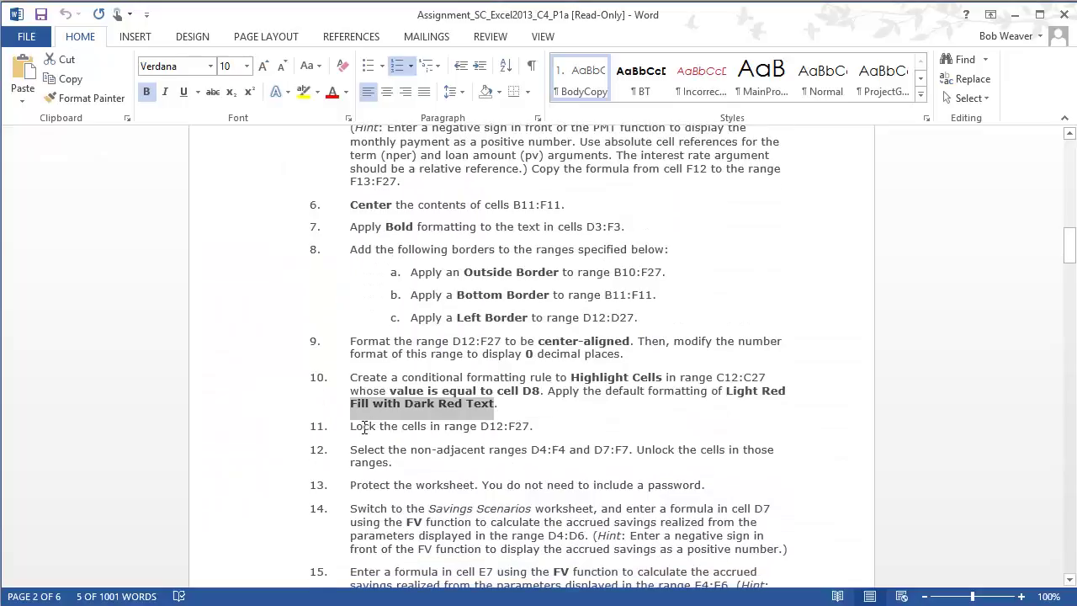
drag(353, 426, 531, 427)
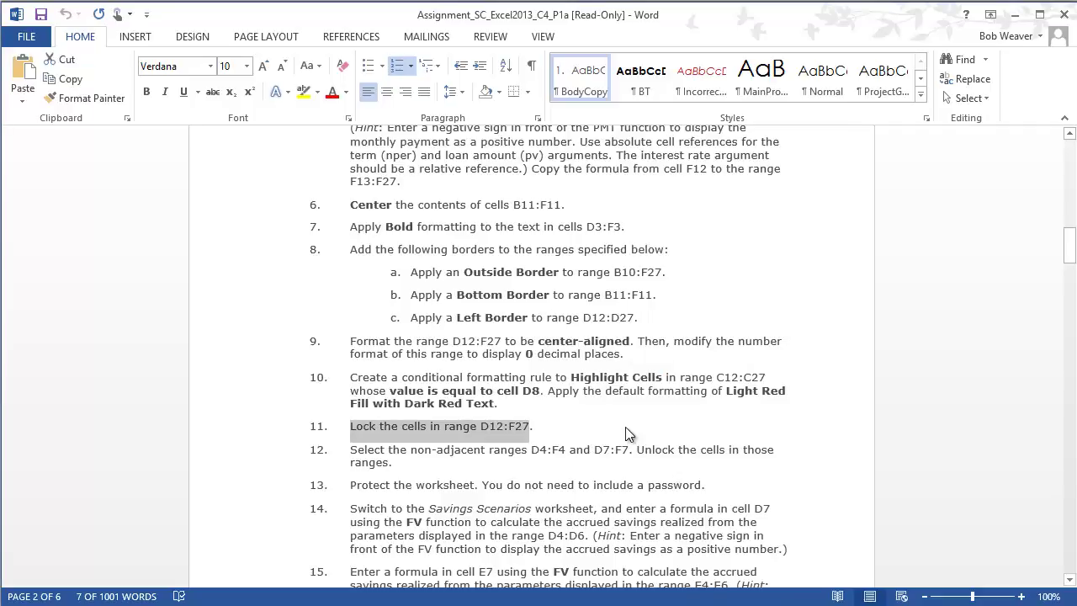
Step: Back in the Excel workbook, lock the monthly payment cells D12:F27 on the Loan Scenarios sheet
key(alt+Tab)
click(254, 272)
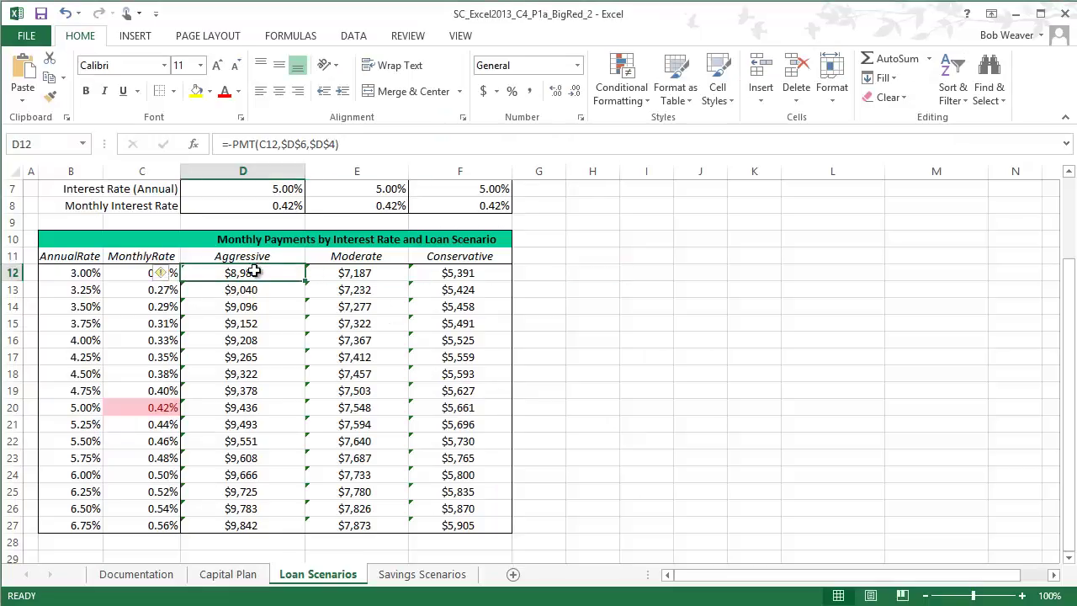
drag(254, 272, 425, 521)
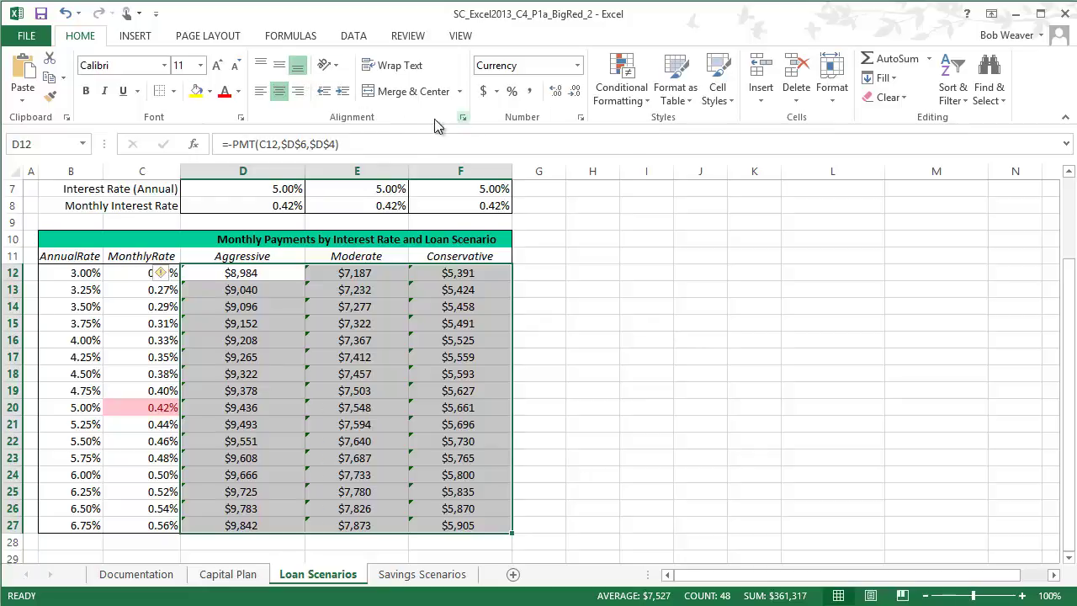
click(462, 120)
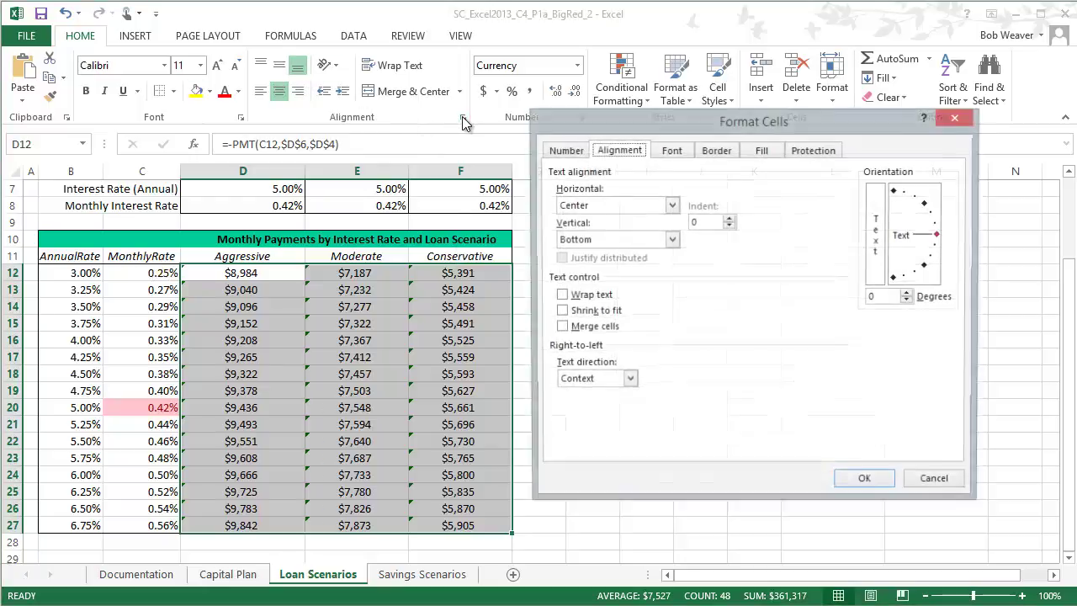
drag(701, 131, 696, 160)
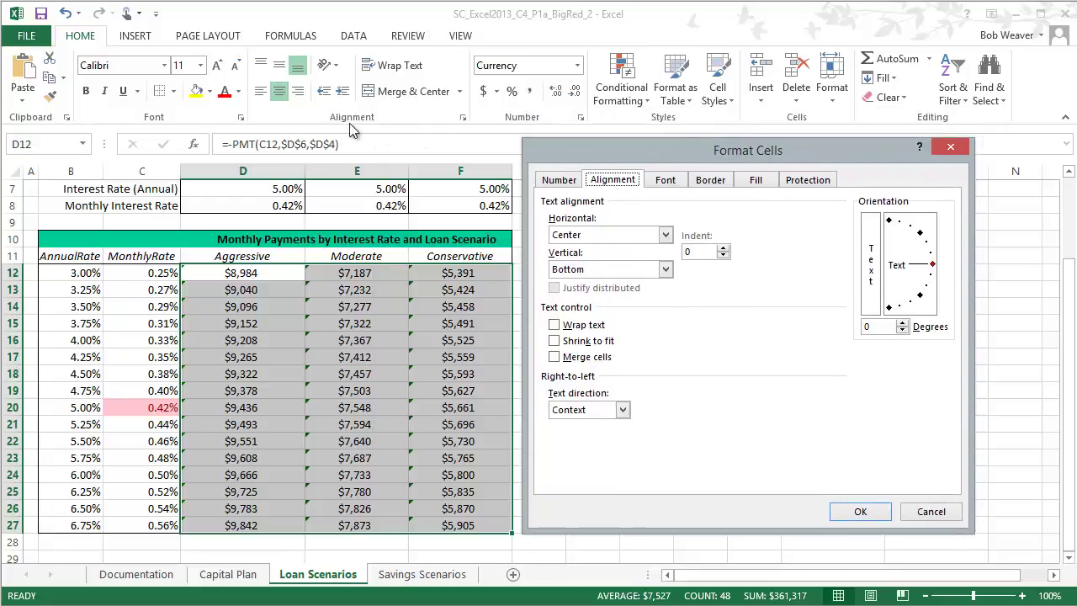
mouse_move(748, 151)
mouse_down()
mouse_move(763, 152)
mouse_move(747, 151)
mouse_up()
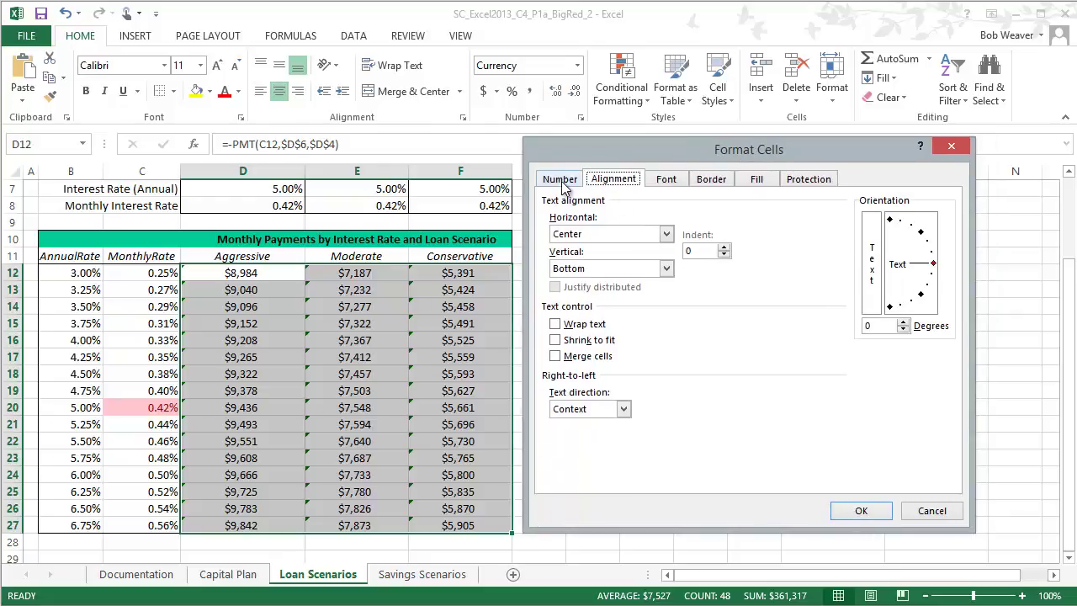
click(805, 181)
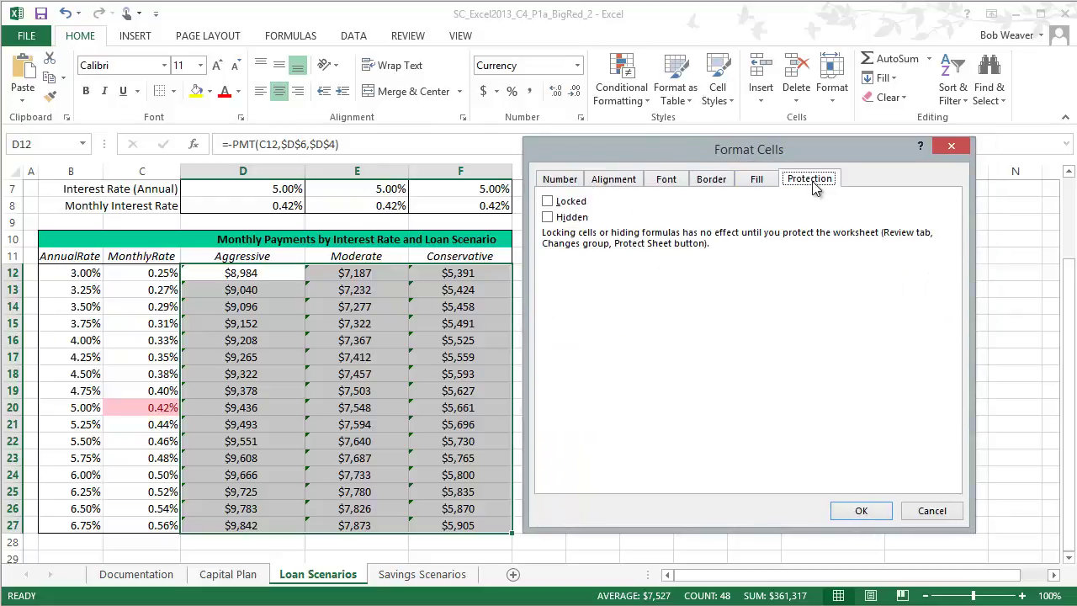
click(552, 204)
click(860, 510)
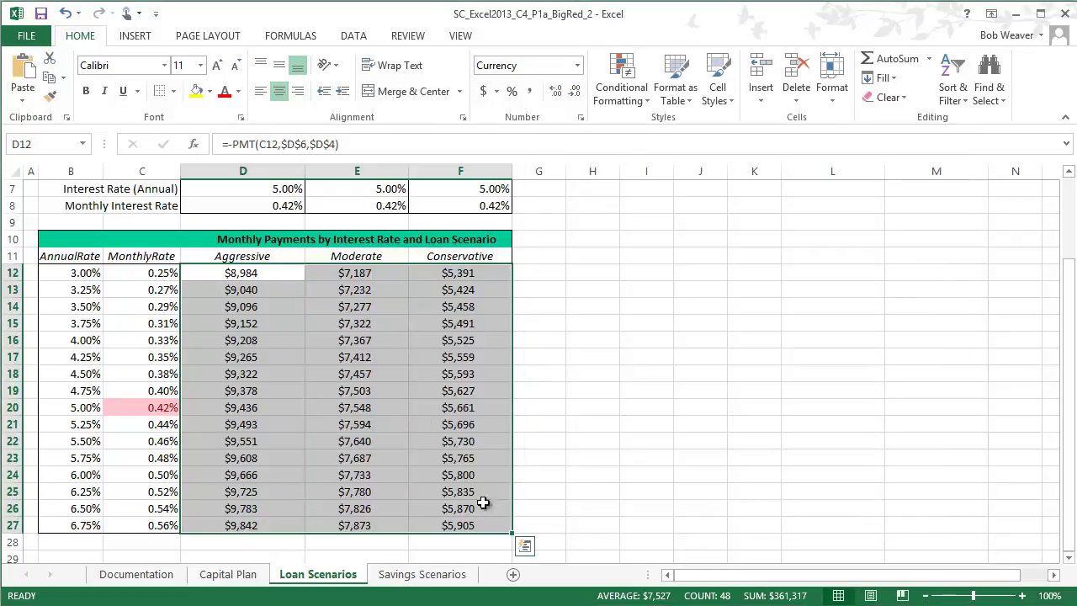
click(716, 437)
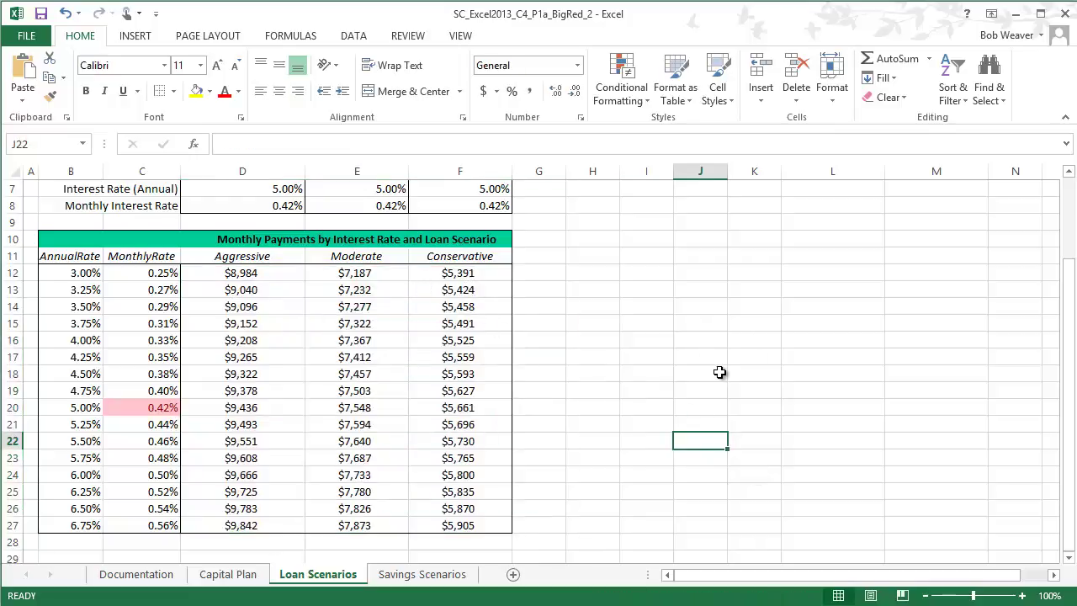
Step: Consult instruction 12 in the Word assignment, and unlock the loan amount cells D4:F4 in the Excel workbook
key(alt+Tab)
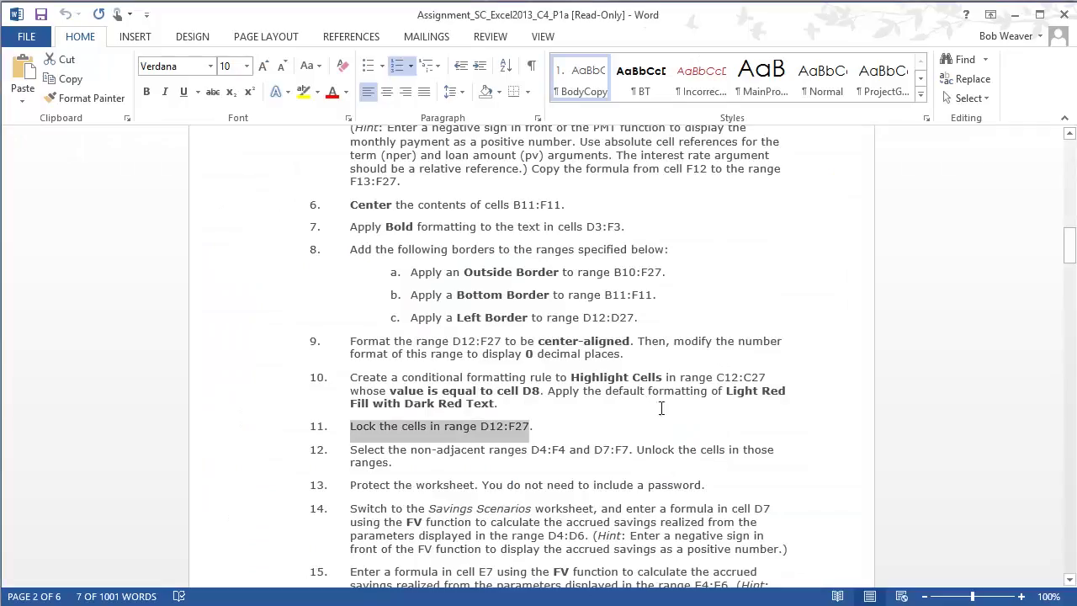
triple_click(353, 454)
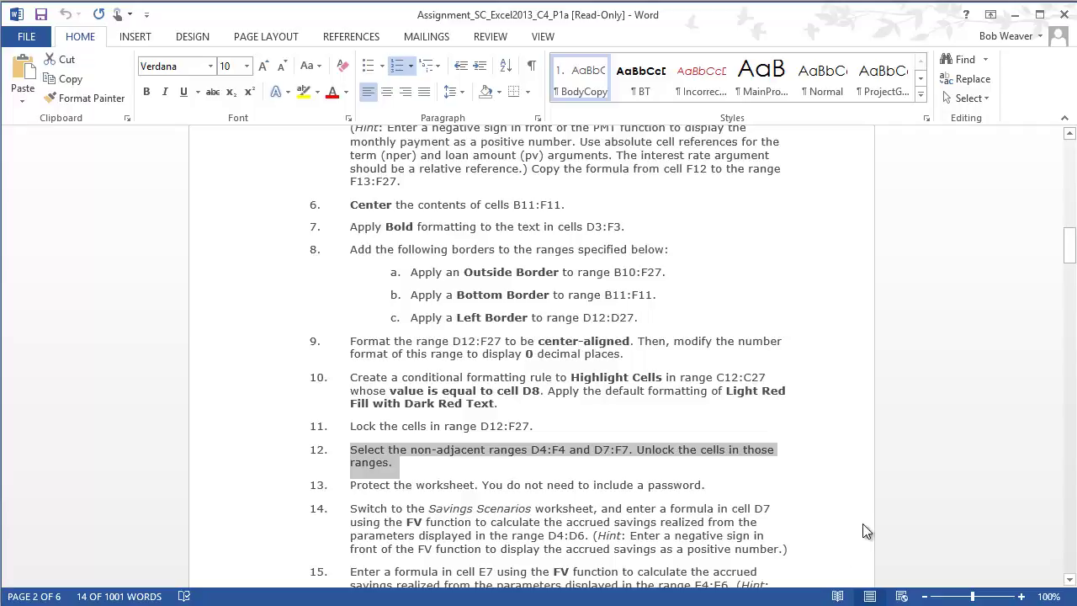
key(alt+Tab)
scroll(480, 328, up, 2)
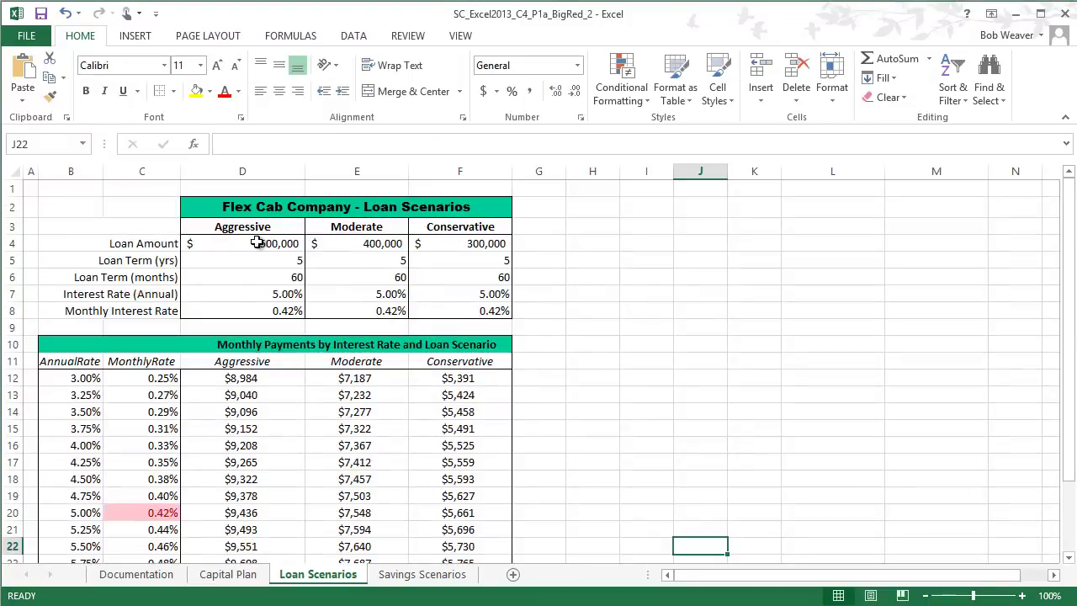
drag(257, 242, 423, 241)
click(462, 117)
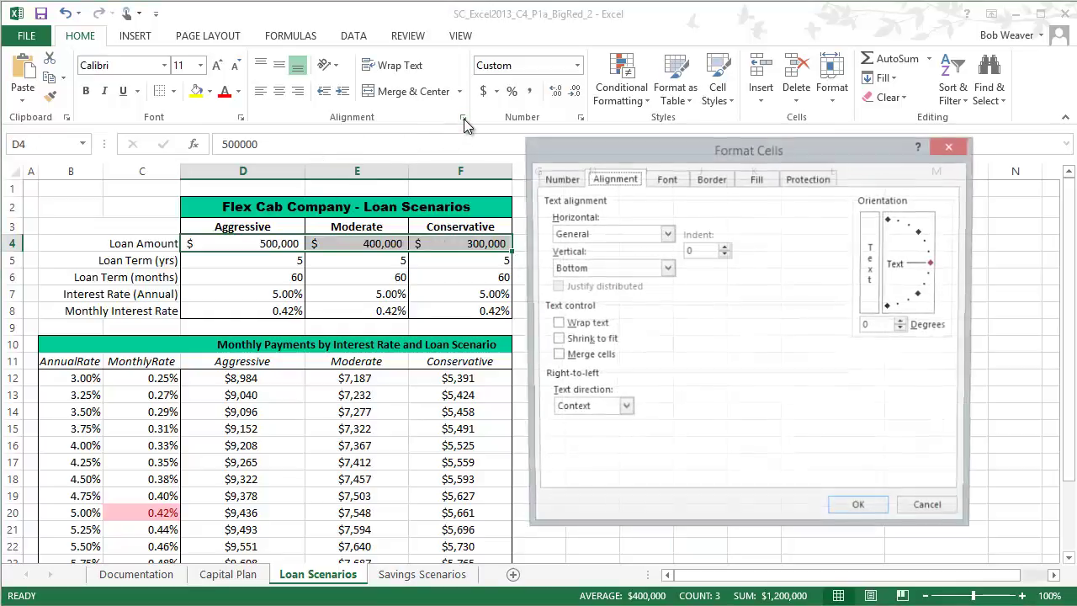
click(808, 179)
click(548, 202)
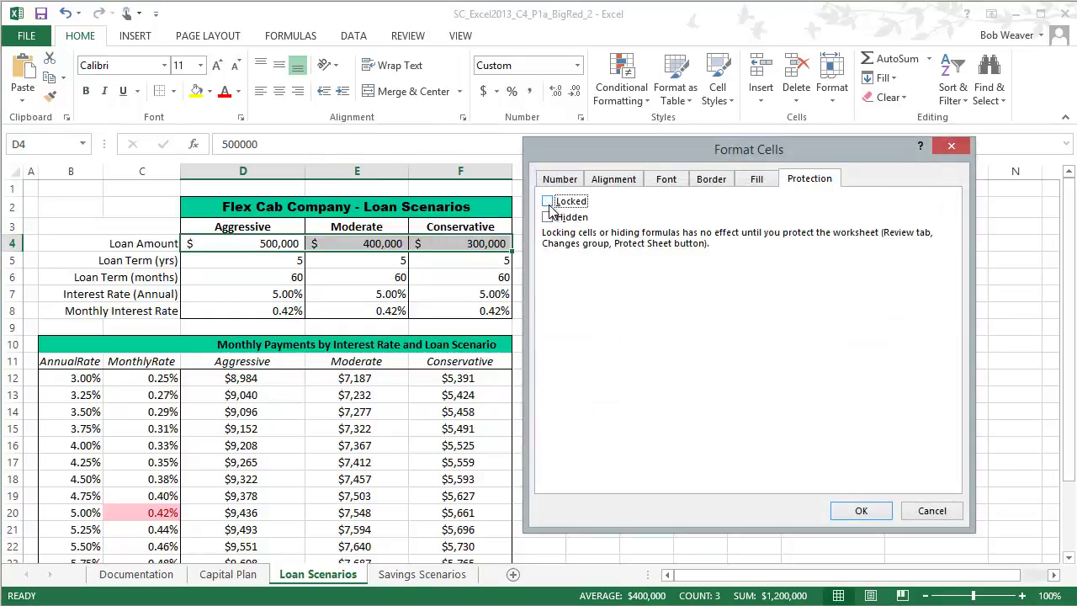
click(853, 509)
Step: Recheck instruction 12 in Word, and unlock the annual interest rate cells D7:F7 in the Excel workbook
key(alt+Tab)
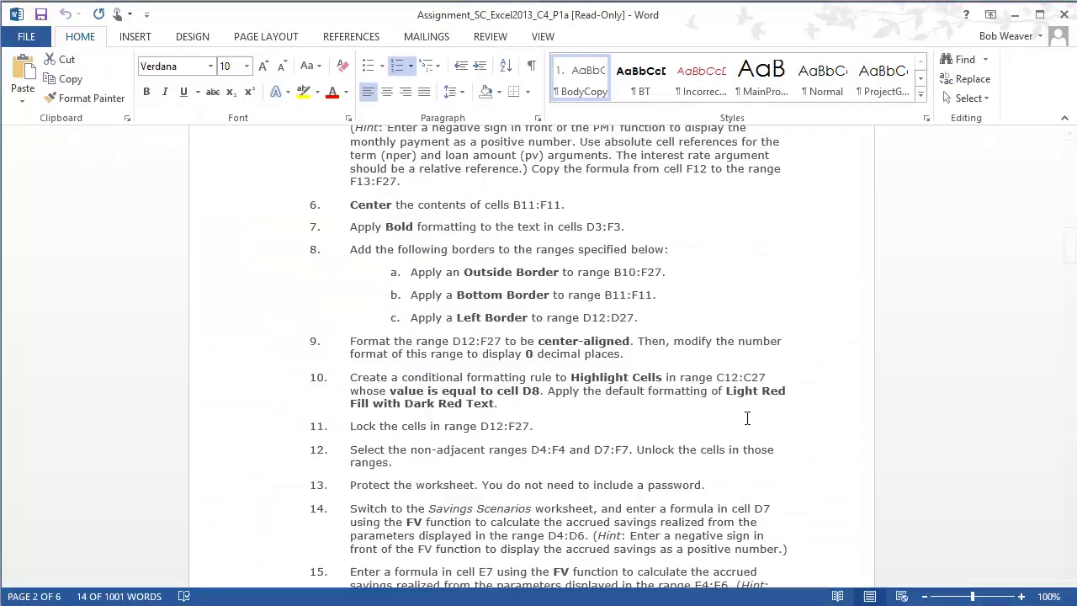
triple_click(618, 471)
key(alt+Tab)
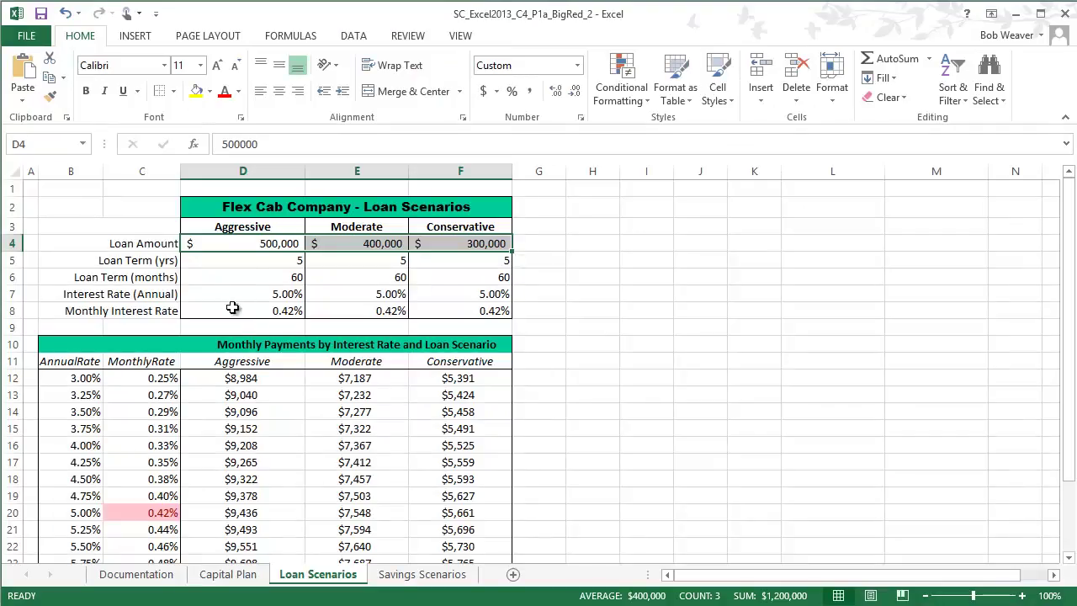
drag(232, 291, 471, 300)
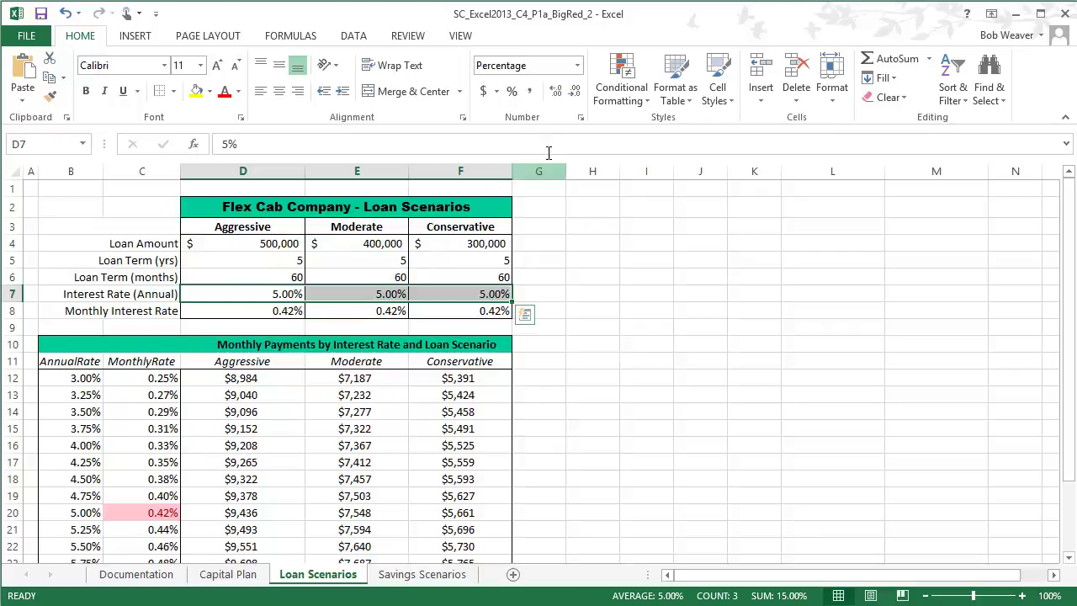
click(462, 117)
click(806, 178)
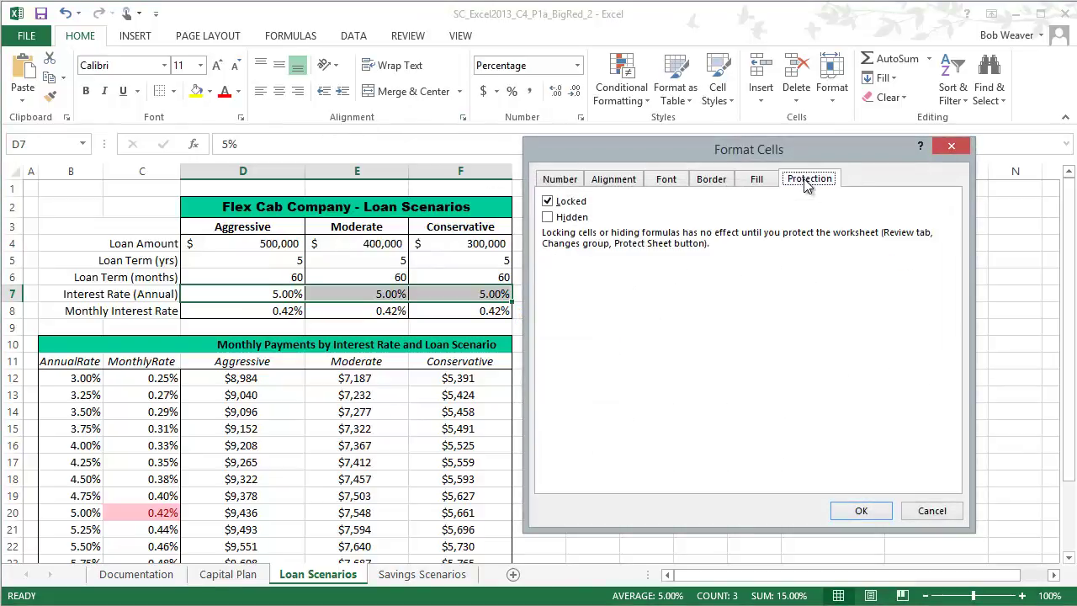
click(548, 201)
click(858, 510)
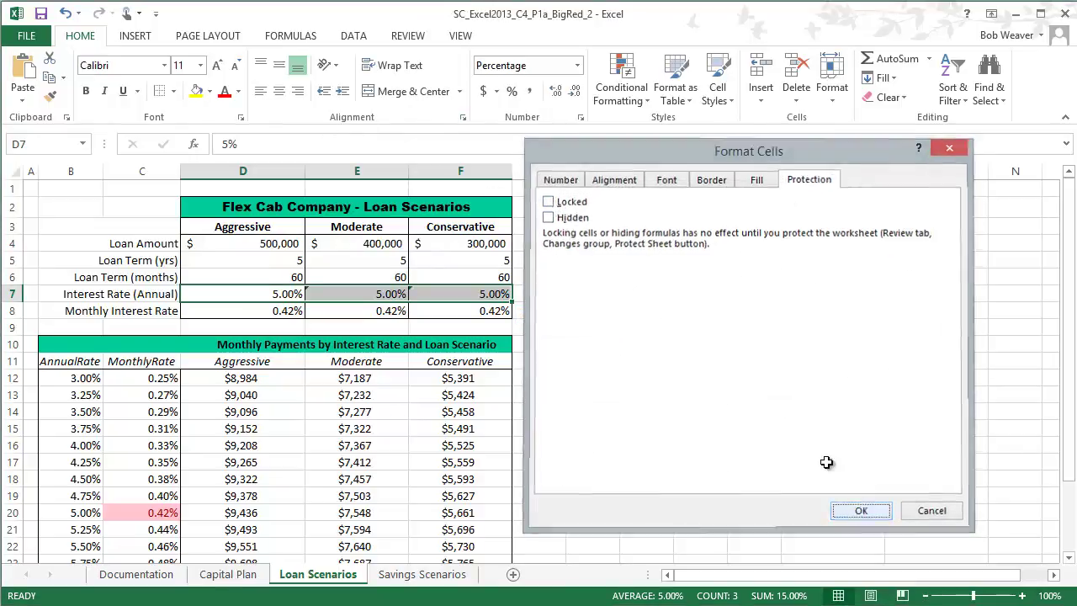
click(814, 446)
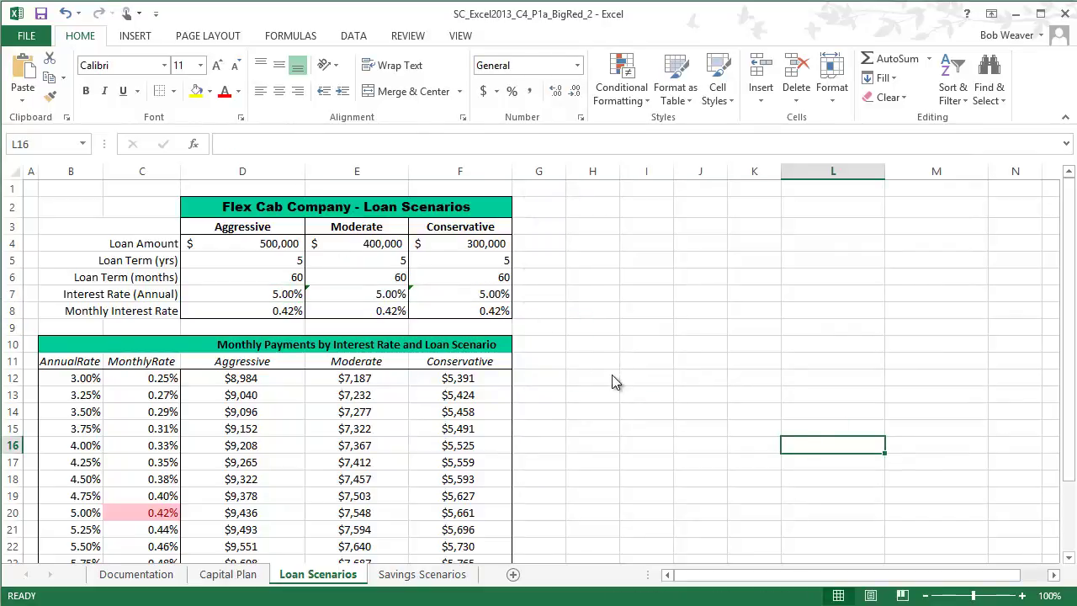
Step: Consult instruction 13 in Word, and protect the Loan Scenarios sheet in Excel without a password, keeping the default permissions
key(alt+Tab)
drag(351, 488, 703, 488)
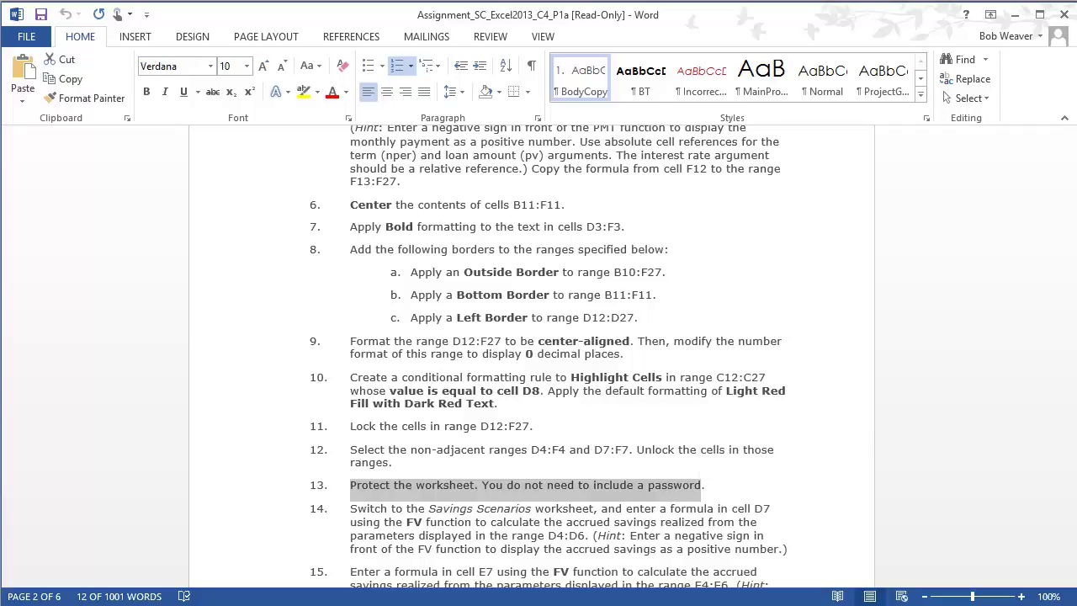
key(alt+Tab)
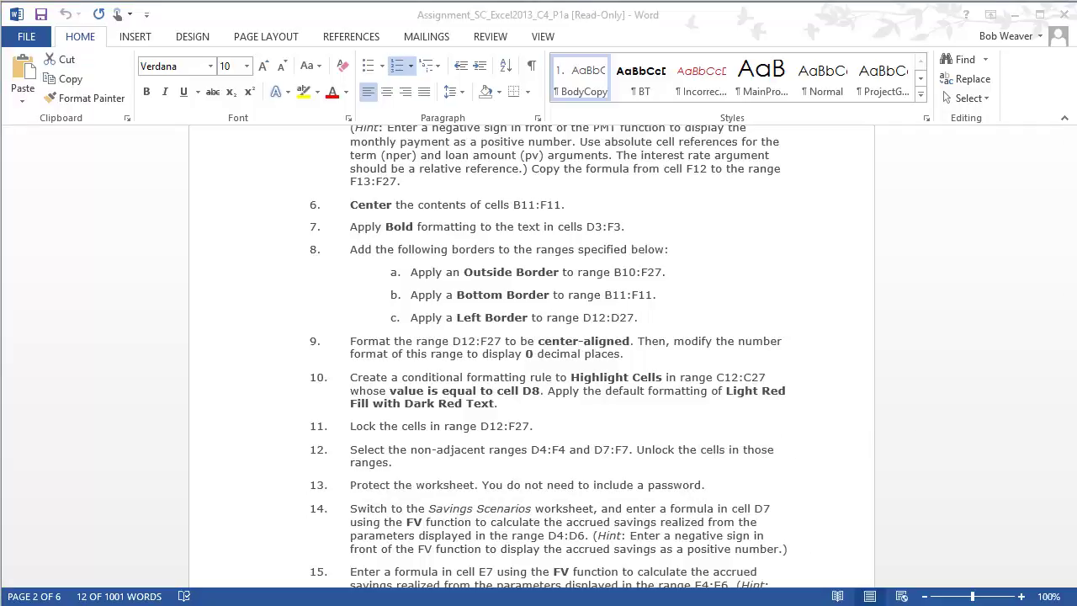
key(alt+Tab)
key(alt+Tab)
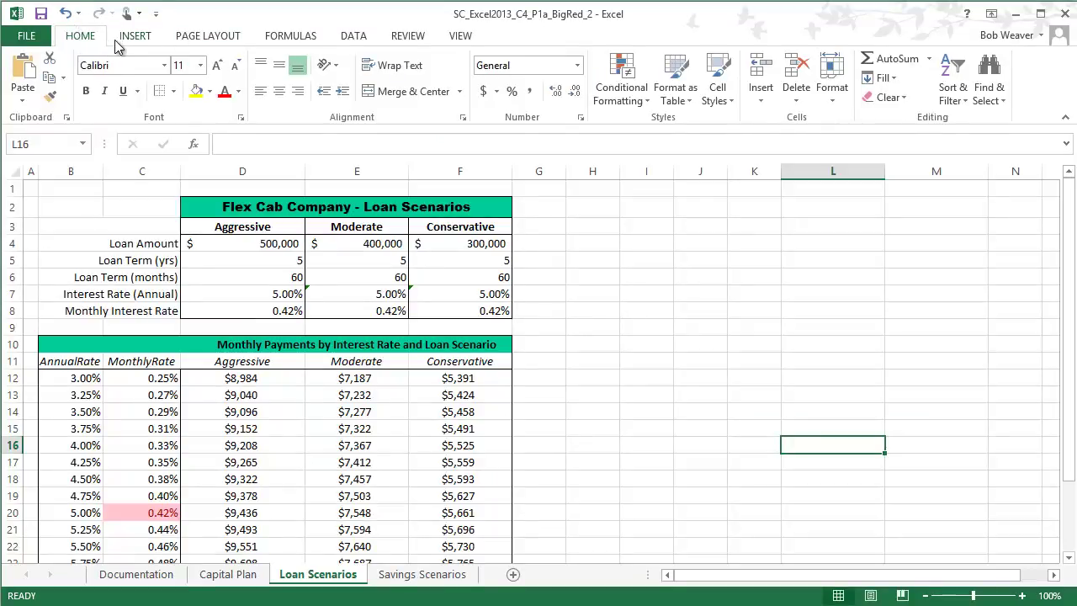
click(407, 37)
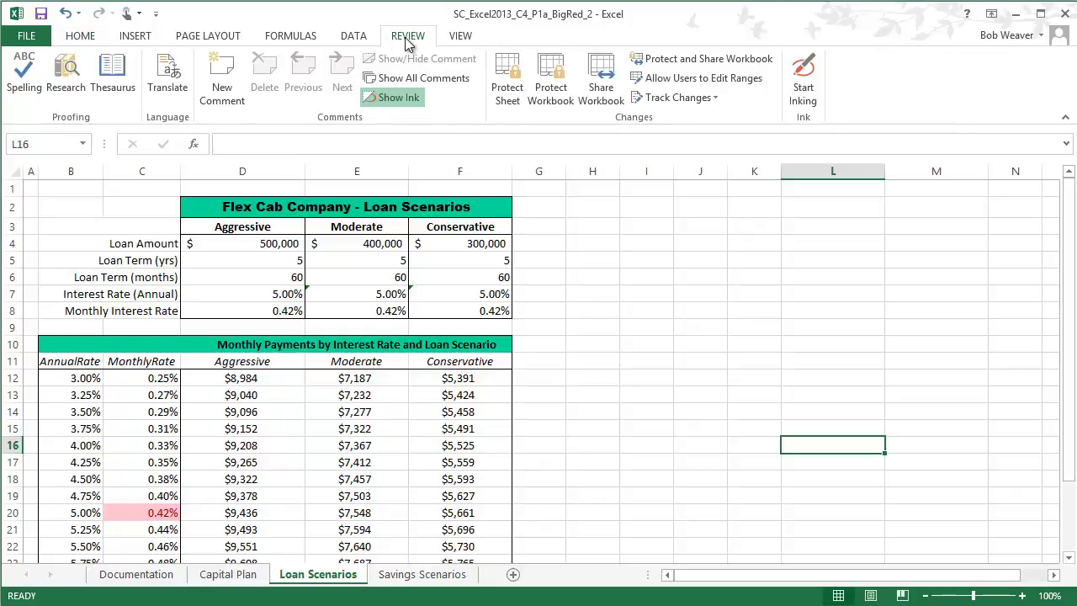
click(515, 101)
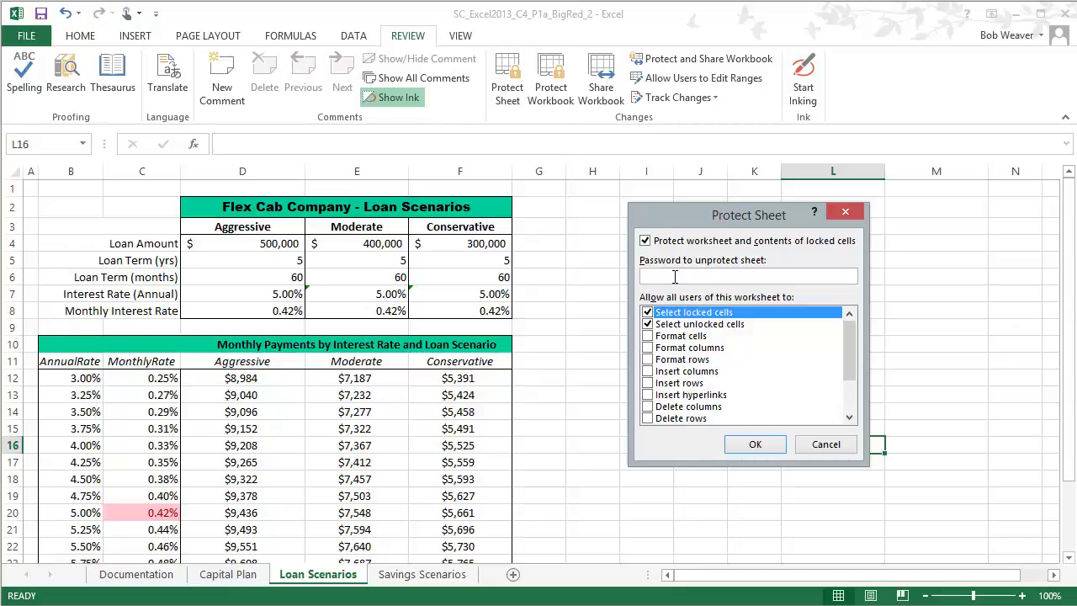
click(753, 444)
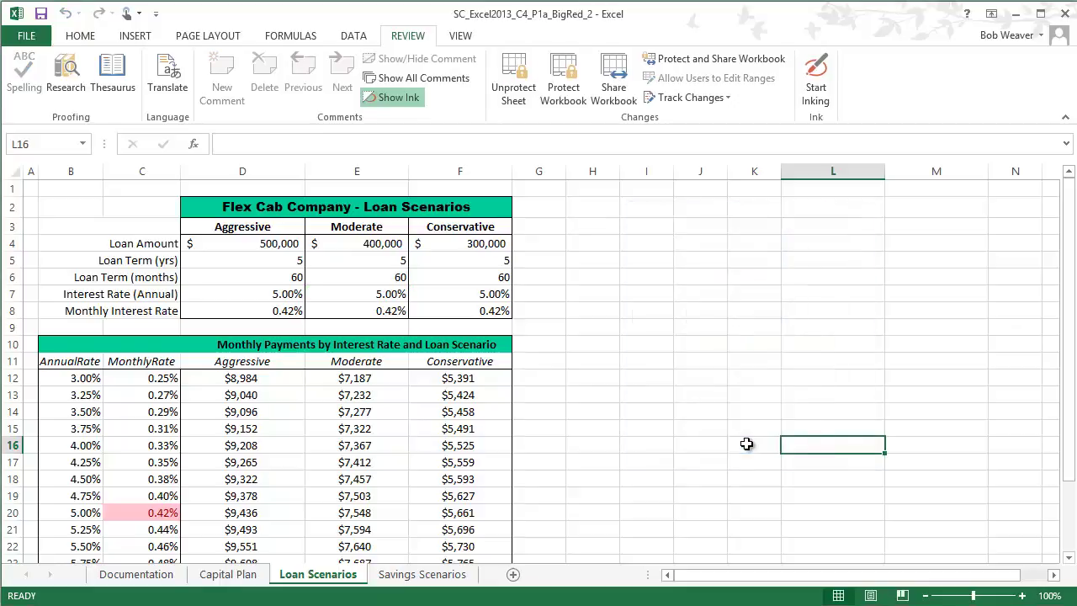
Step: Test the sheet protection by trying to edit the locked payment cells E16, E15 and F13
click(391, 447)
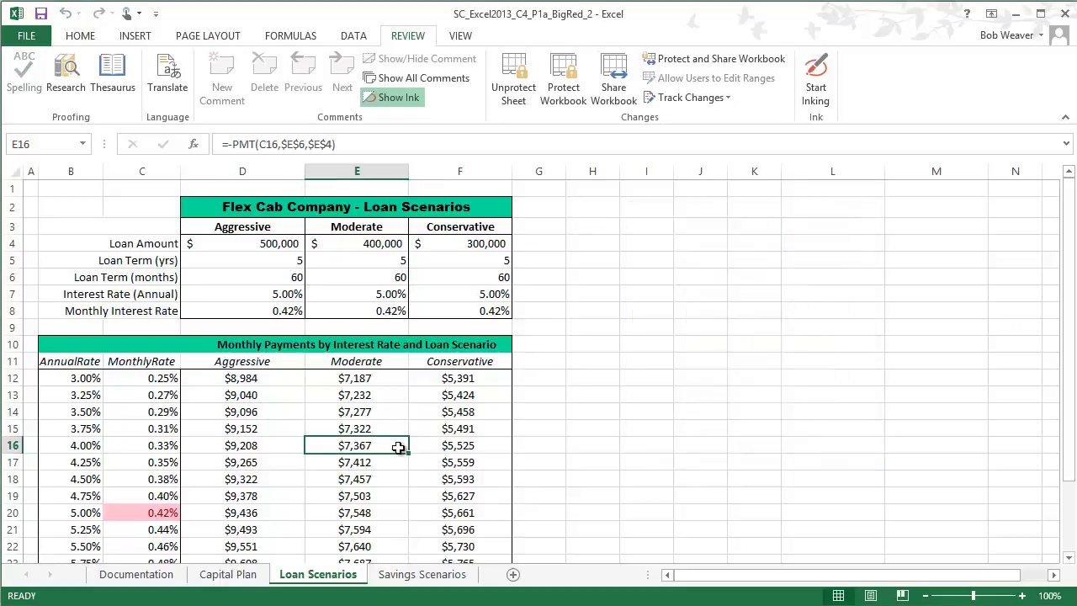
double_click(397, 450)
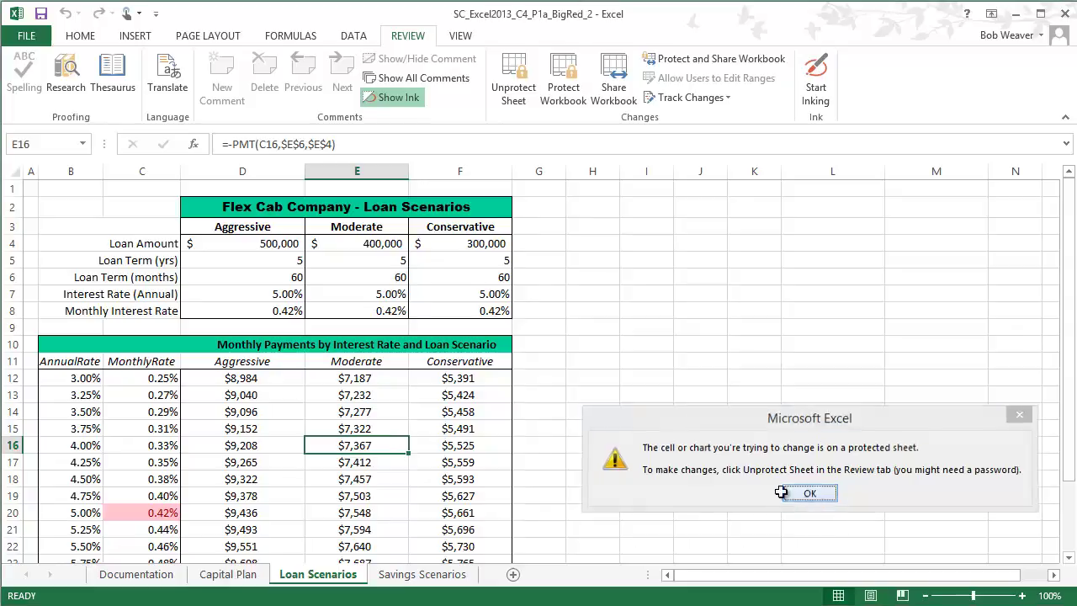
click(809, 493)
click(356, 428)
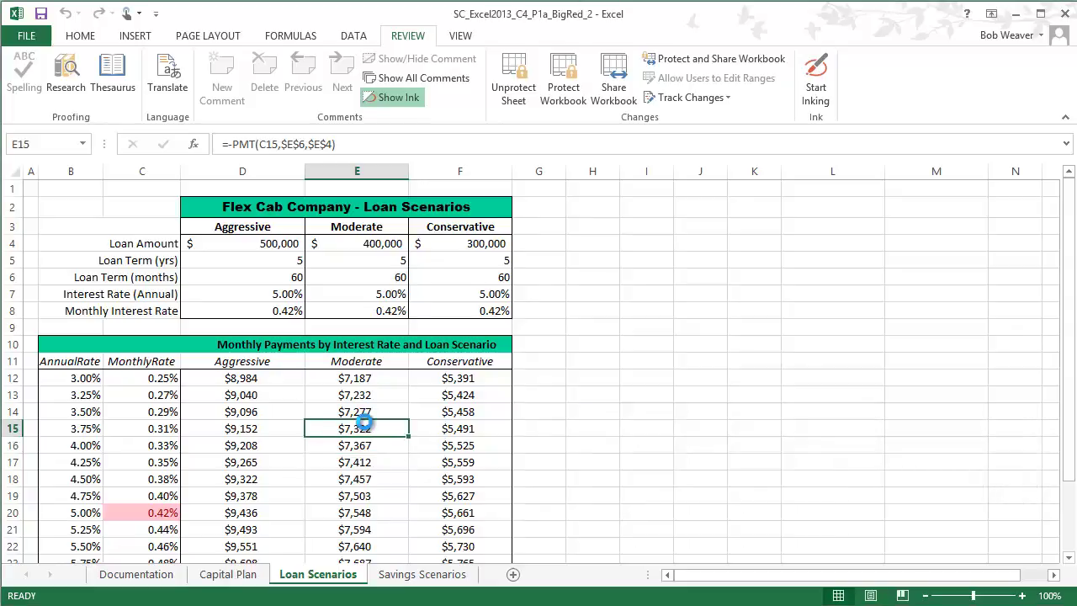
double_click(361, 427)
click(811, 494)
double_click(458, 396)
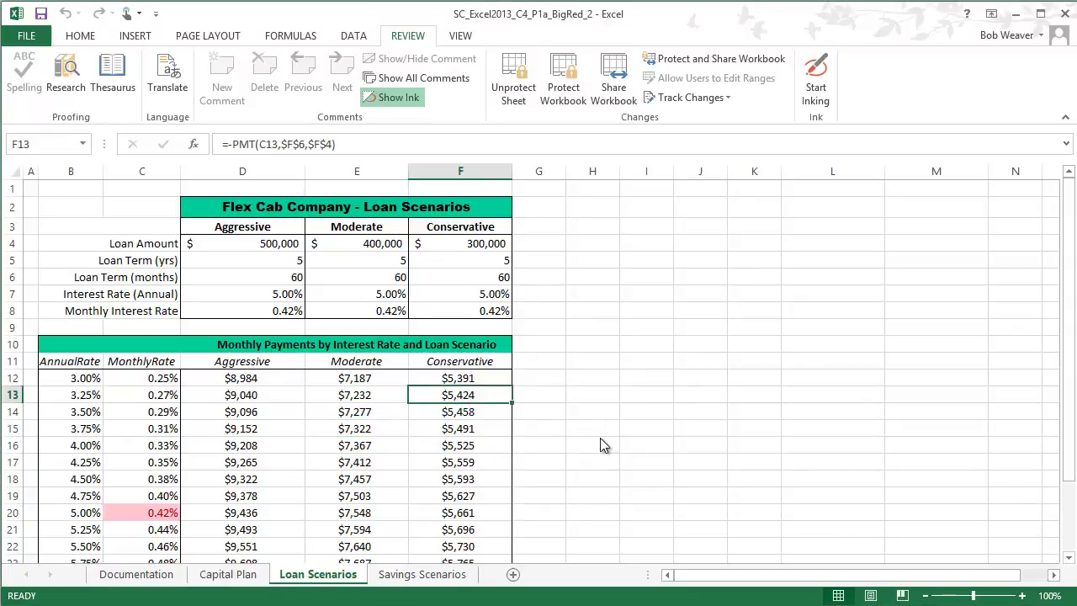
click(811, 494)
Step: Test the unlocked loan amount cells by setting the Conservative amount in F4 to 200,000, and undo the change
click(276, 246)
click(361, 245)
click(468, 245)
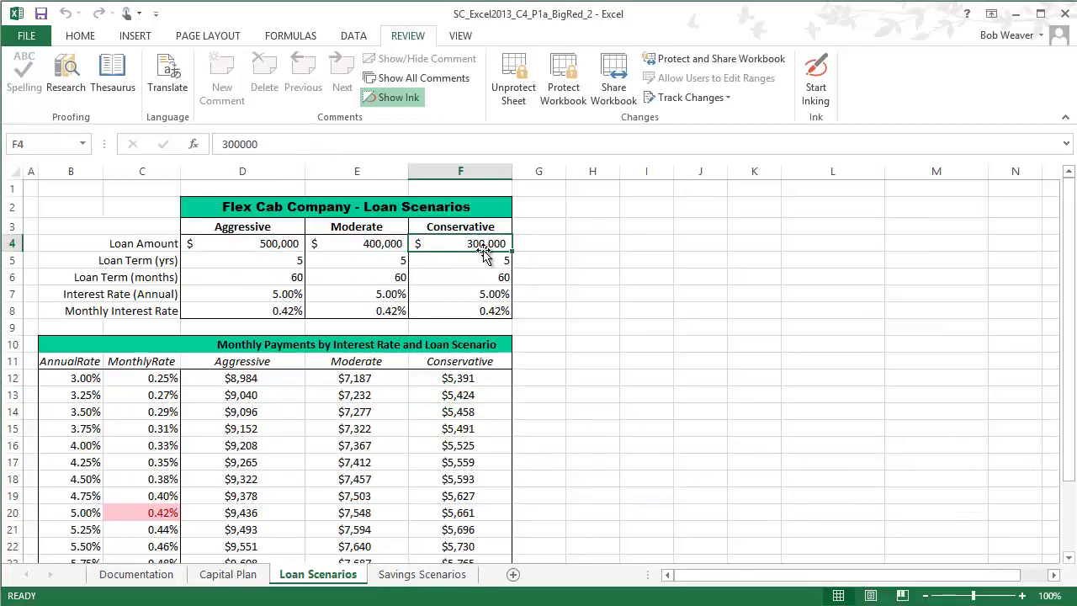
text(200,)
text(000)
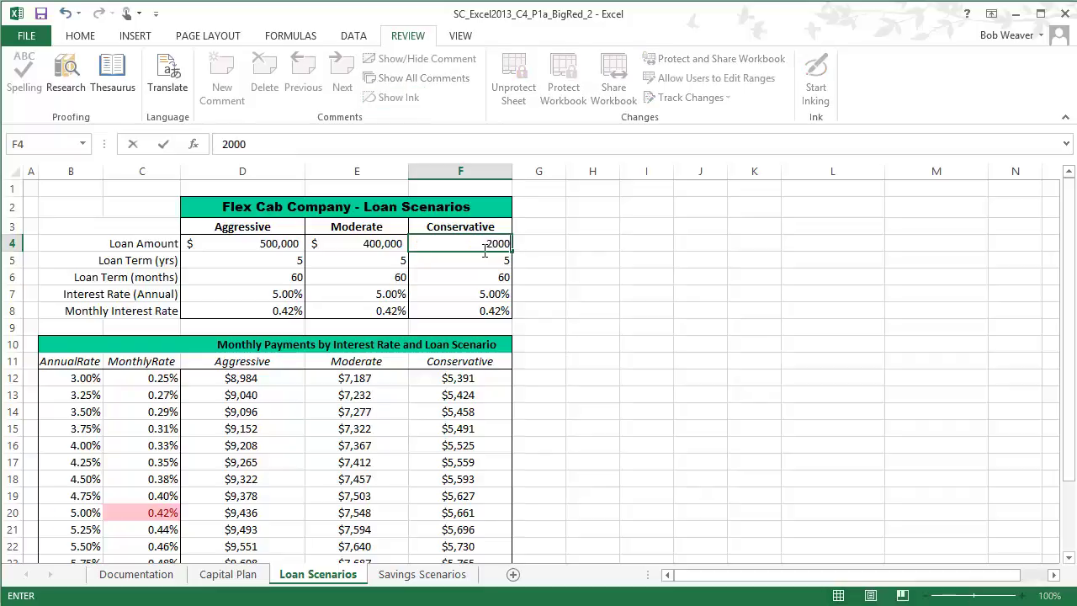
key(Return)
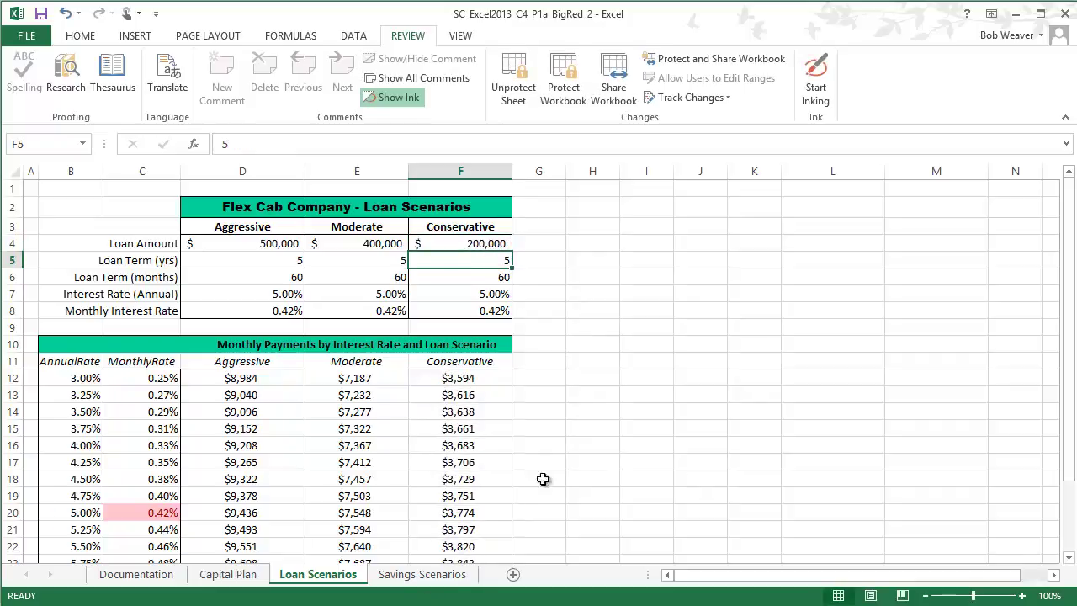
click(65, 13)
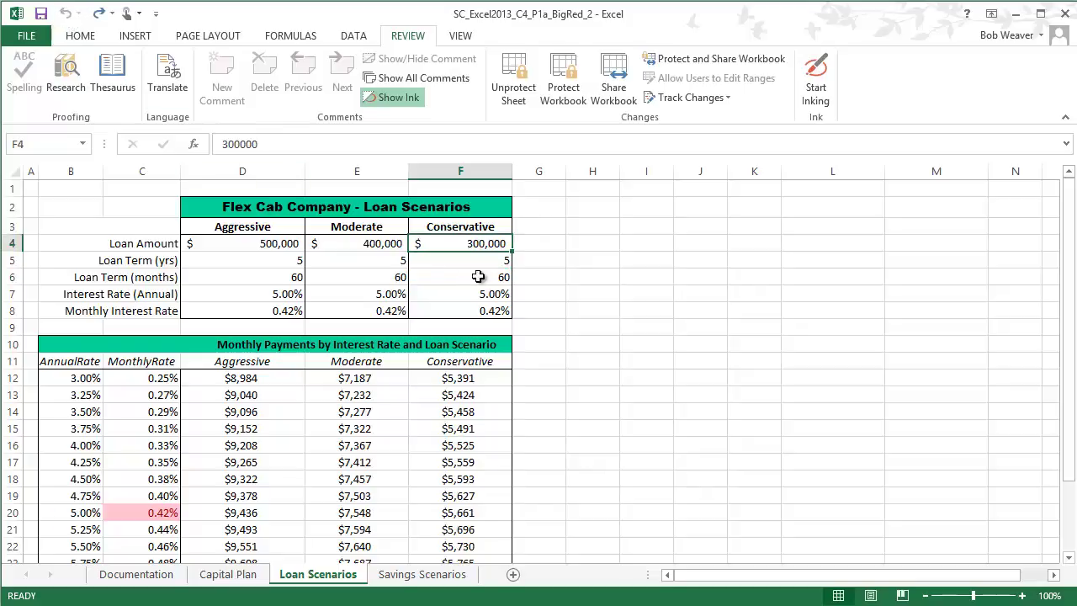
drag(290, 243, 449, 245)
click(317, 433)
drag(255, 415, 450, 500)
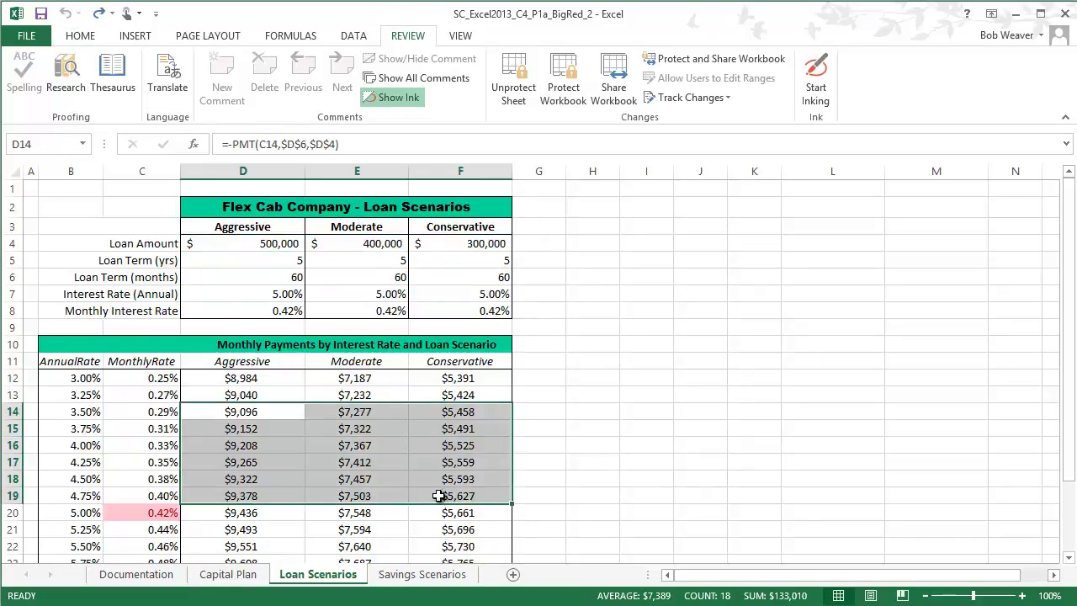
click(683, 474)
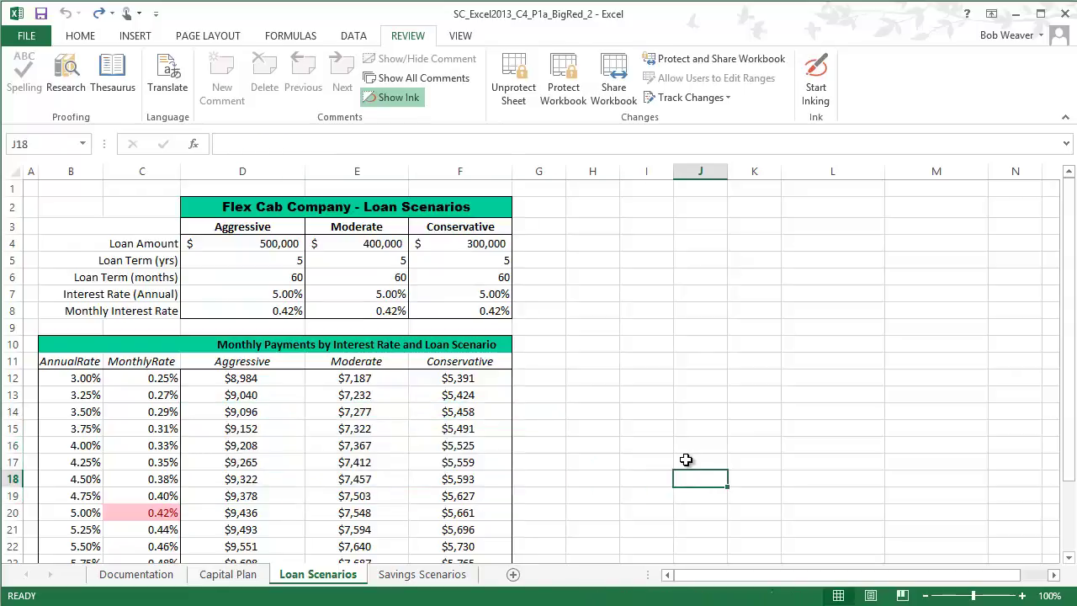
Step: Consult instruction 14 in the Word assignment, and open the Savings Scenarios sheet in the Excel workbook
key(alt+Tab)
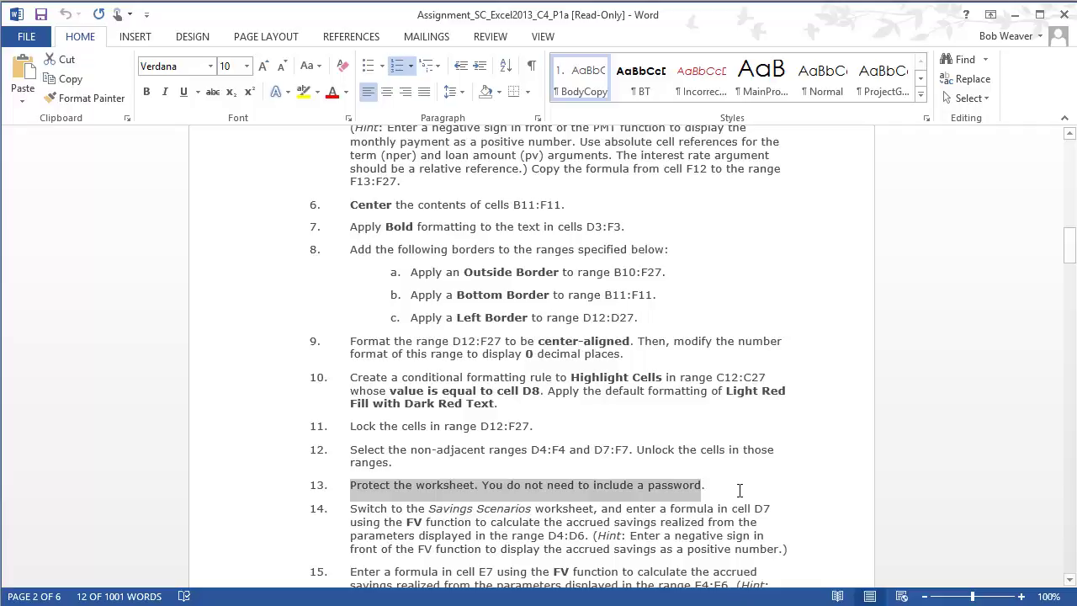
scroll(739, 493, down, 2)
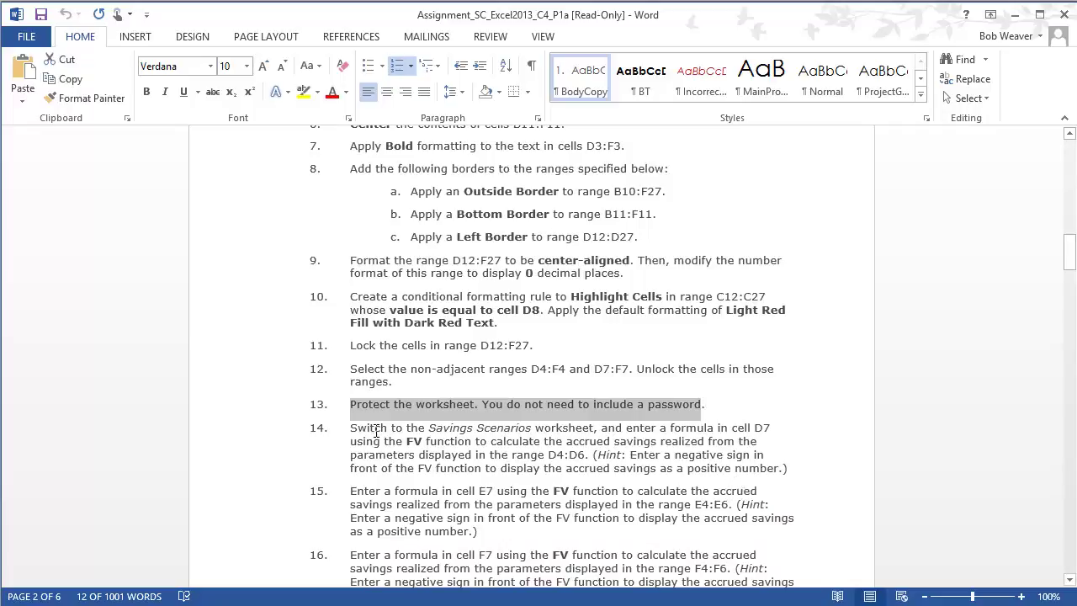
drag(351, 428, 798, 473)
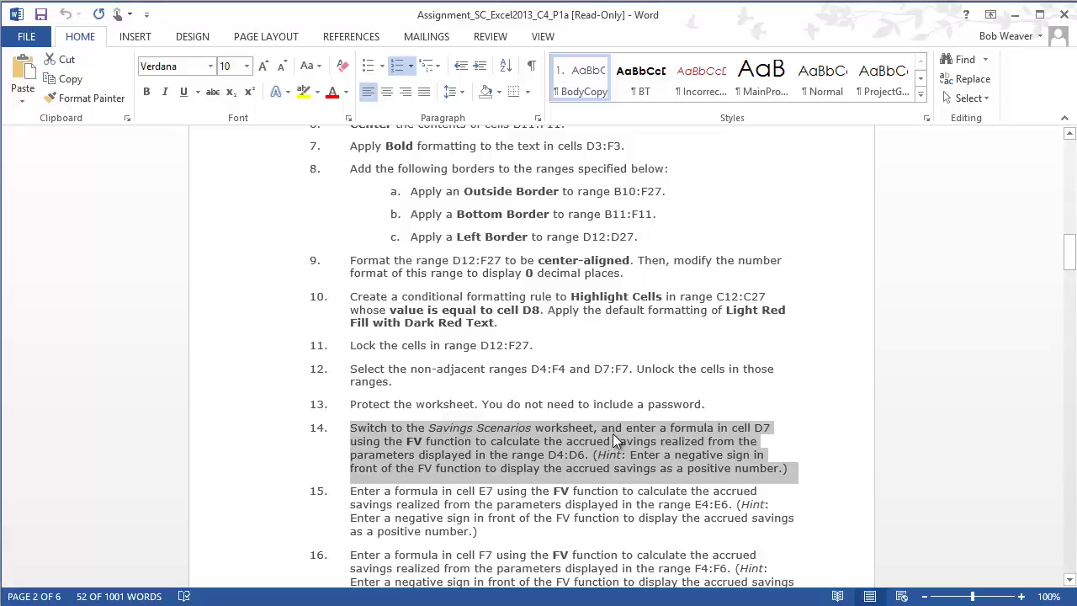
key(alt+Tab)
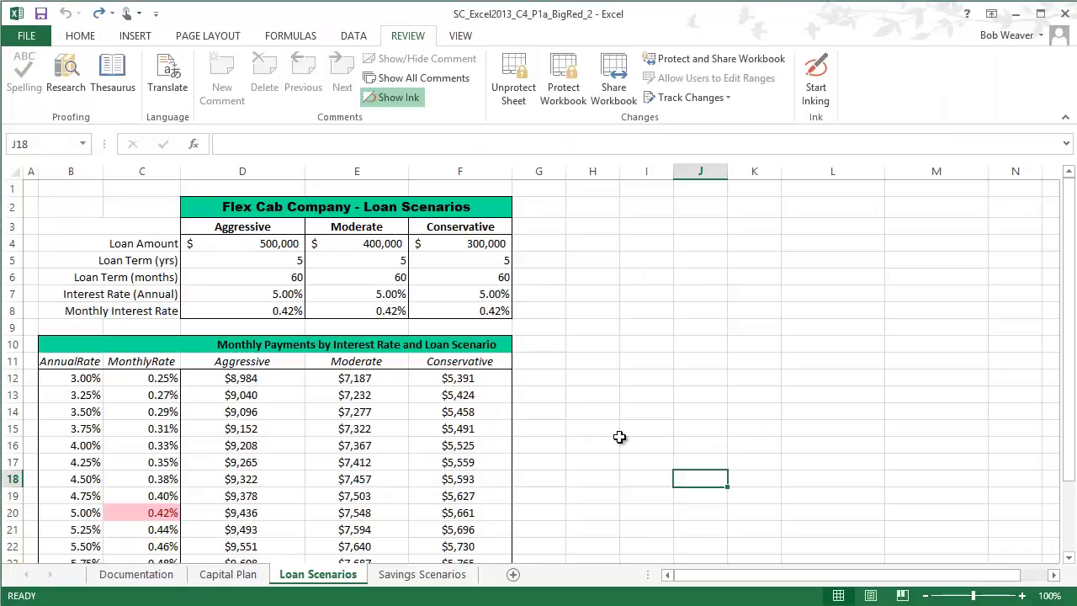
click(422, 574)
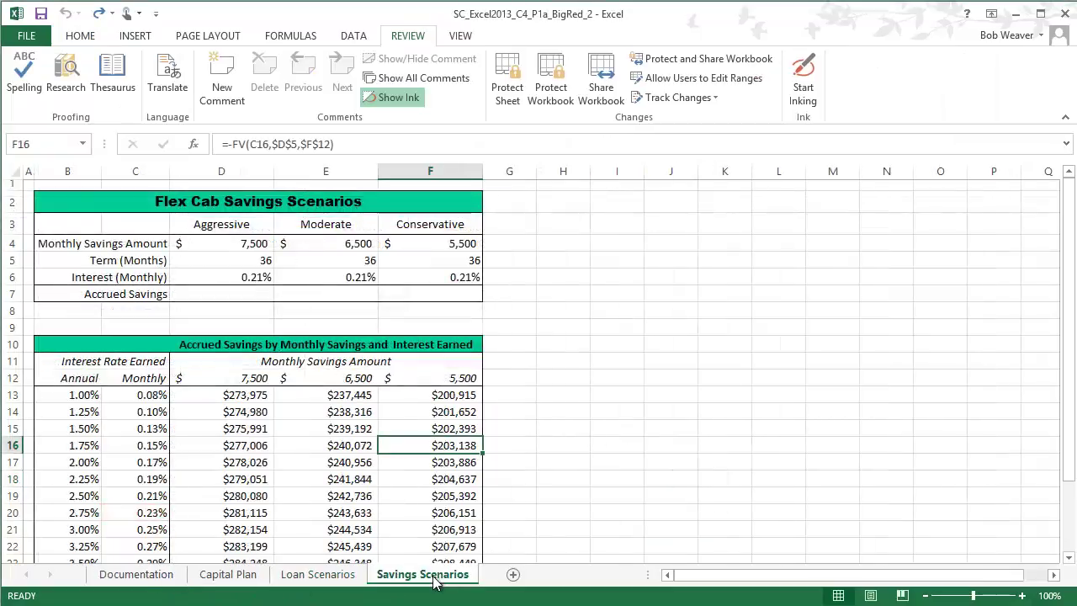
Step: Enter the formula =FV(D6,D5,D4) in cell D7 for the Aggressive scenario's accrued savings
click(221, 294)
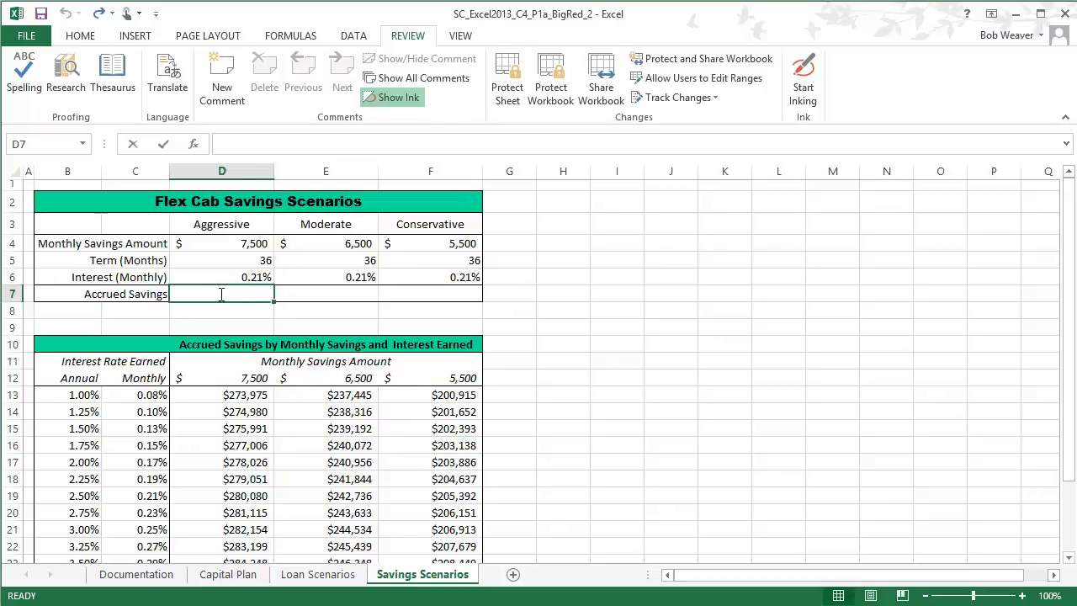
text(=FV()
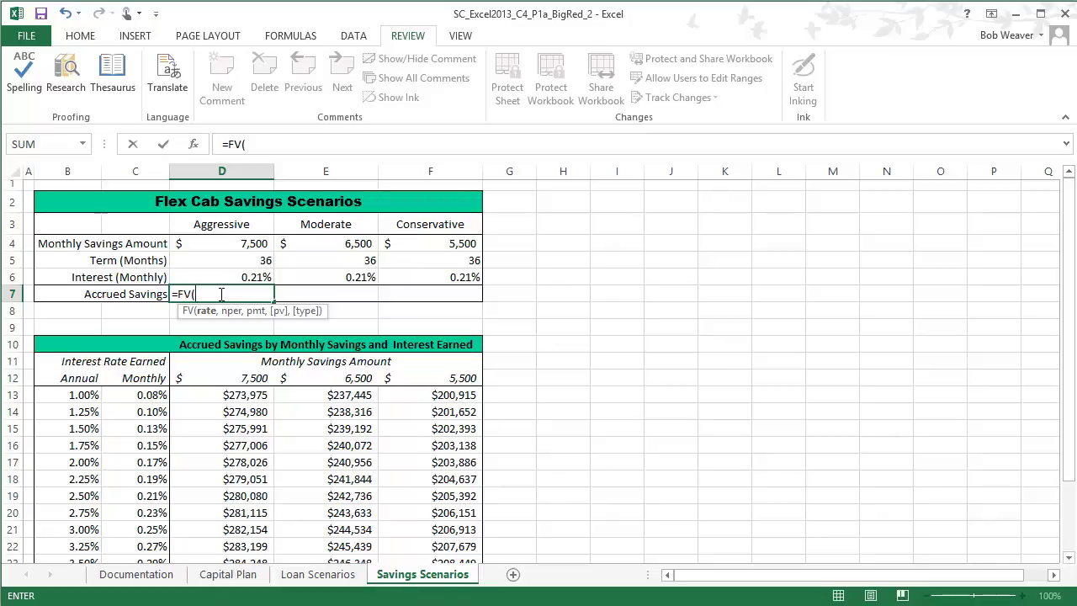
click(219, 278)
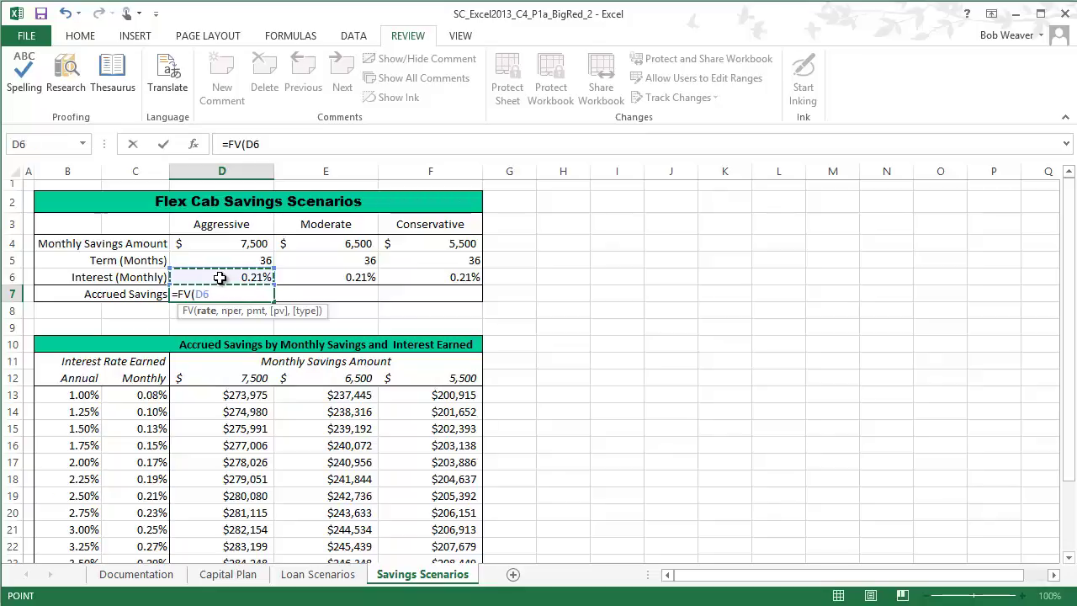
text(,)
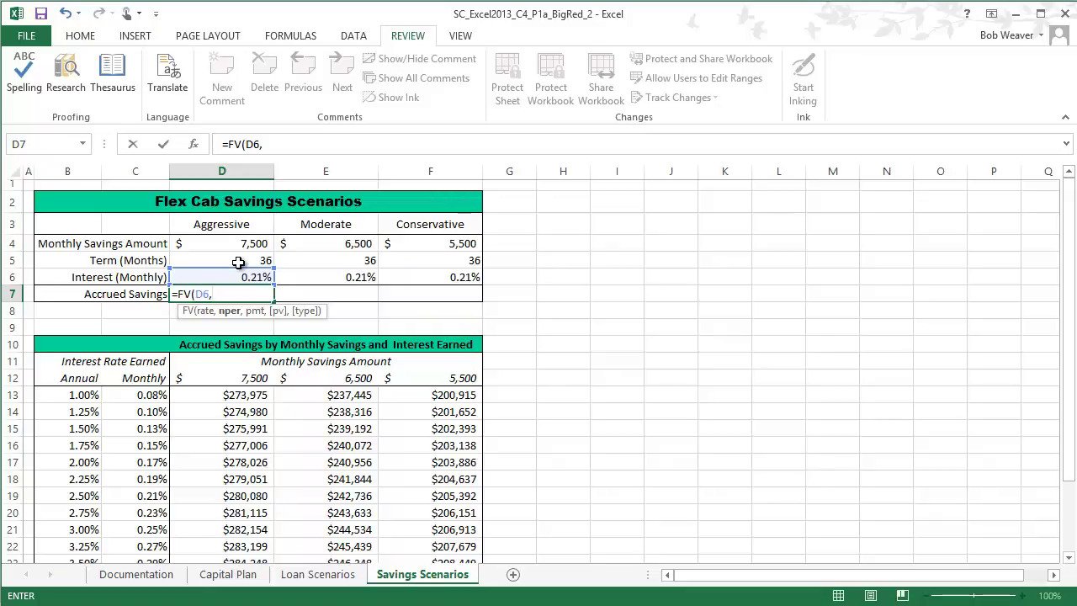
click(238, 263)
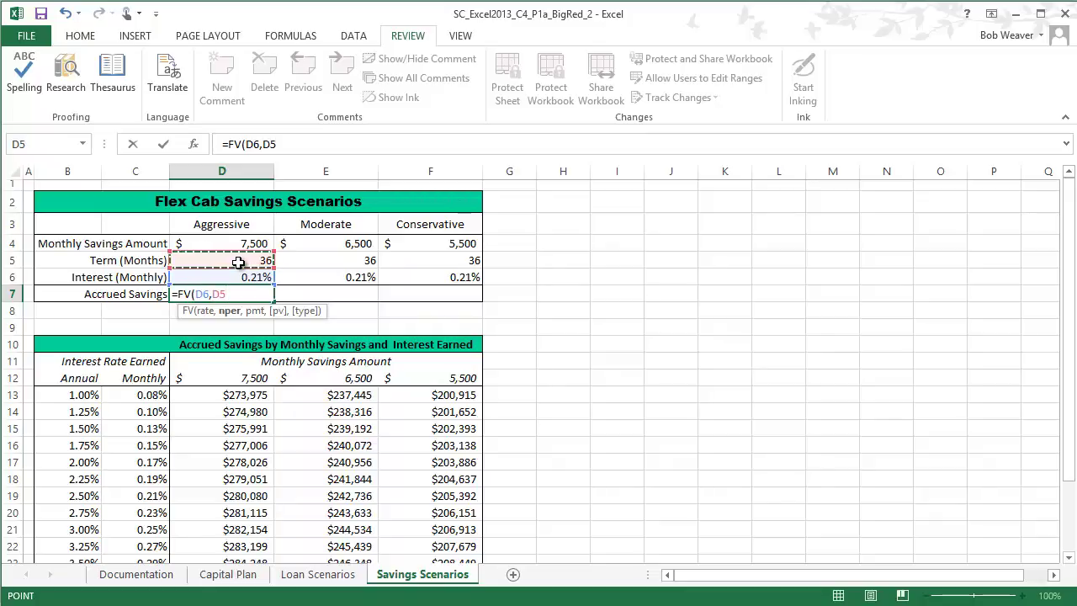
text(,)
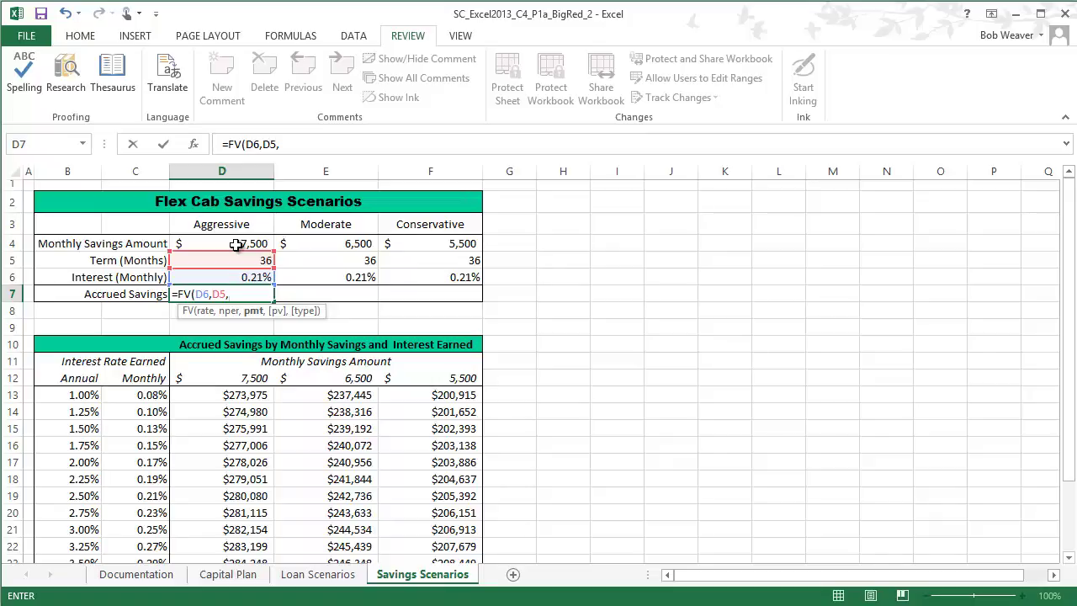
click(237, 244)
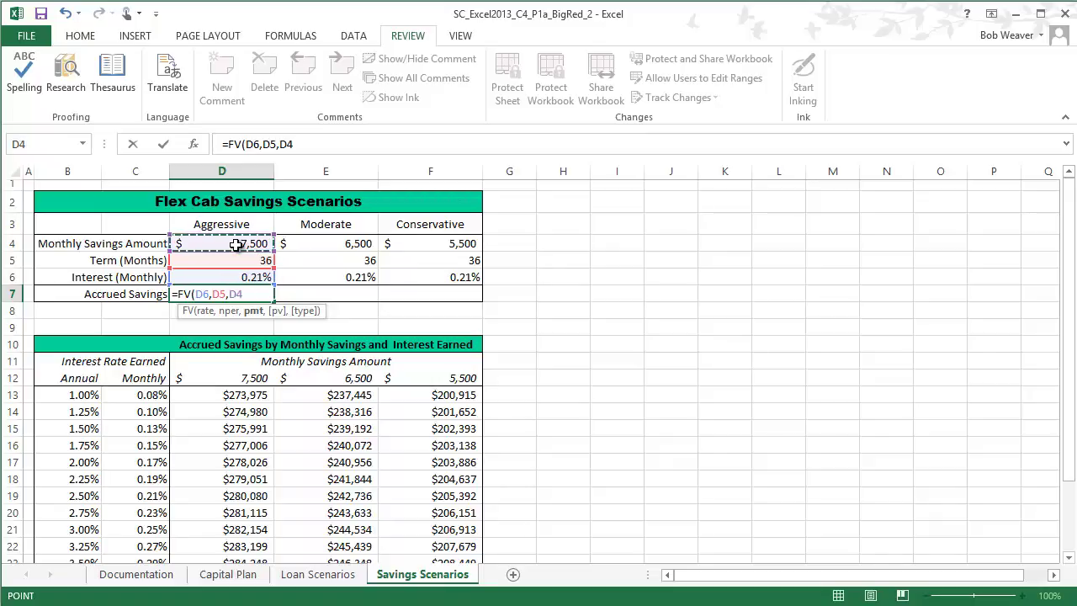
text())
key(Return)
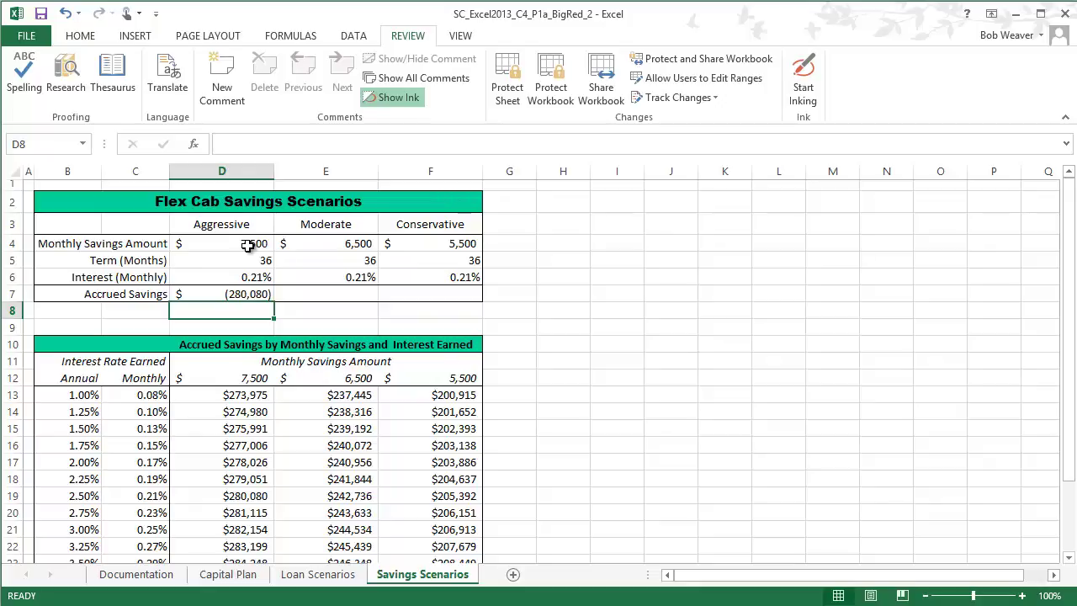
Step: Add a negative sign before the FV function in D7 so the formula reads =-FV(D6,D5,D4)
click(224, 294)
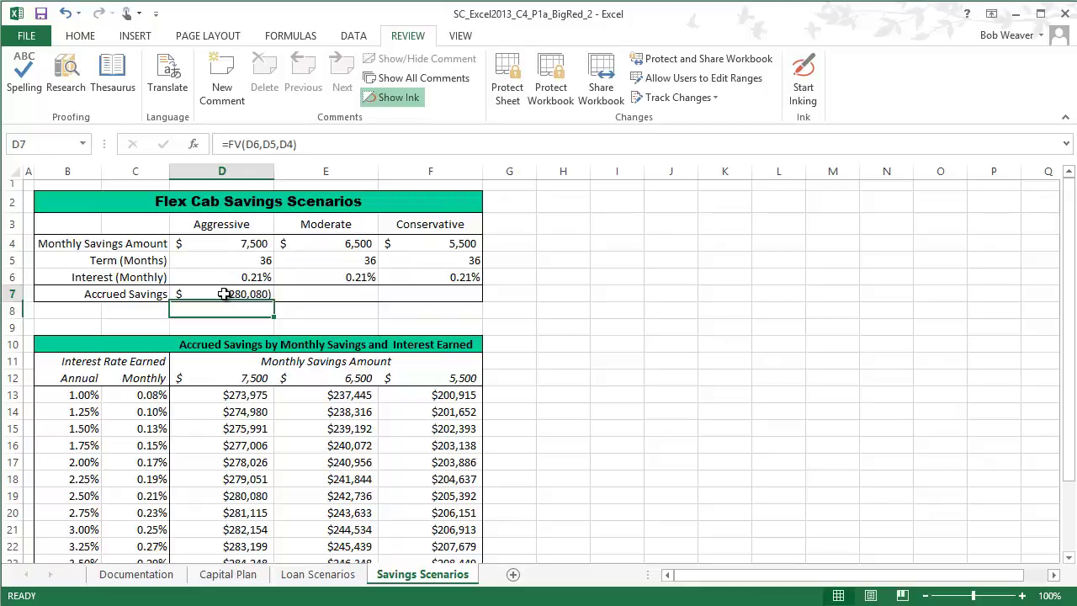
click(230, 144)
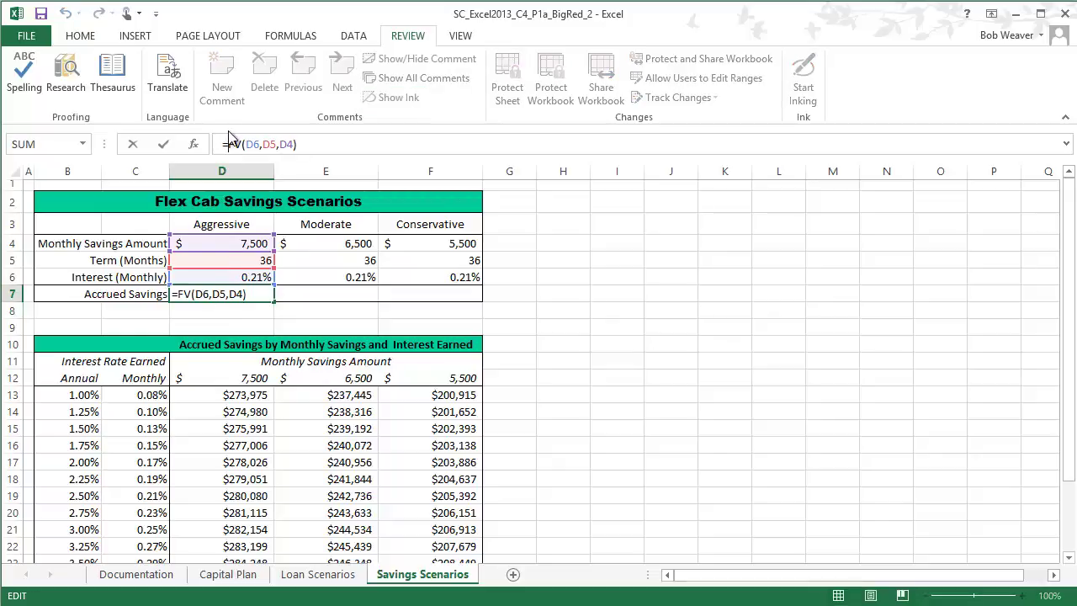
text(-)
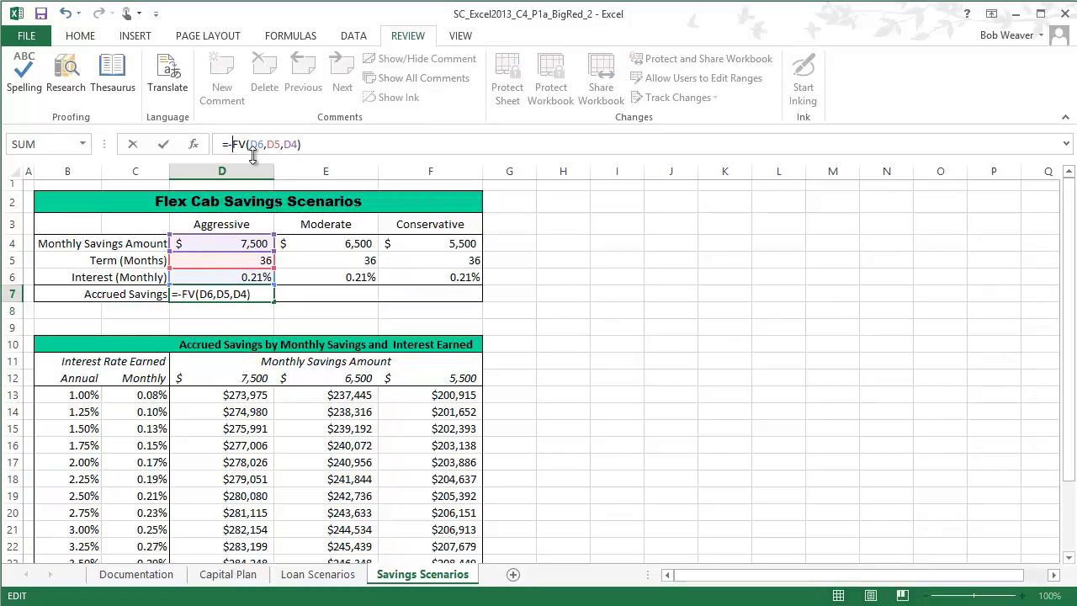
key(Return)
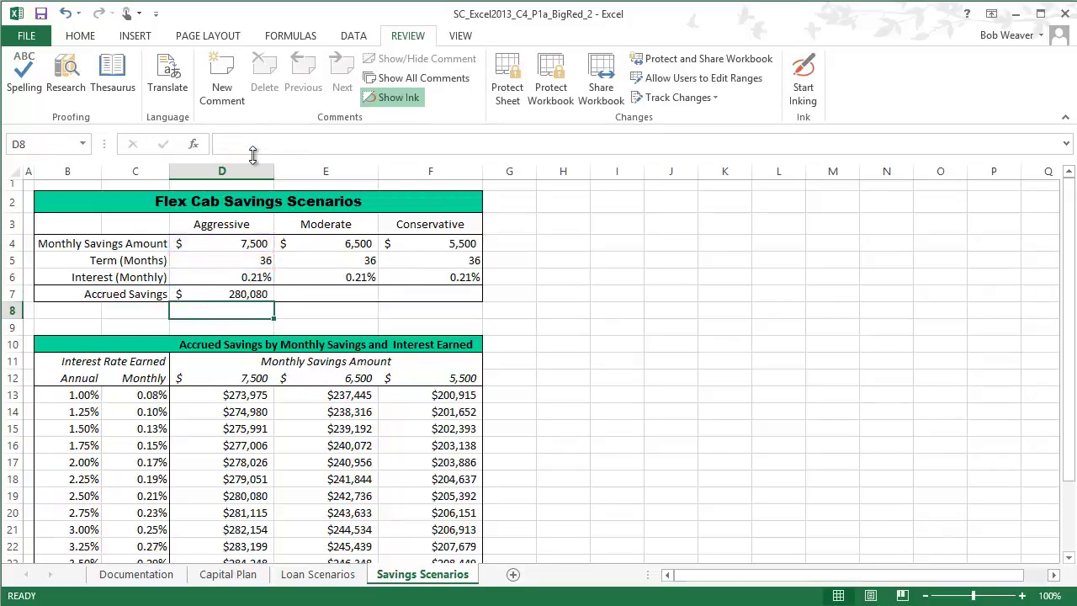
click(253, 294)
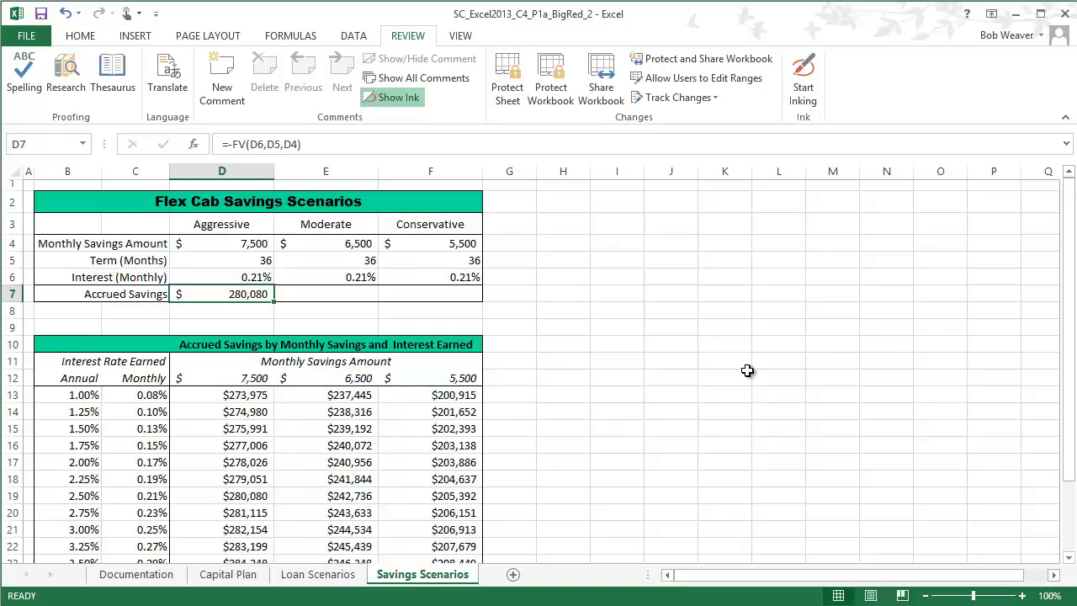
Step: Consult instruction 15 in the Word assignment, and return to the Excel workbook
key(alt+Tab)
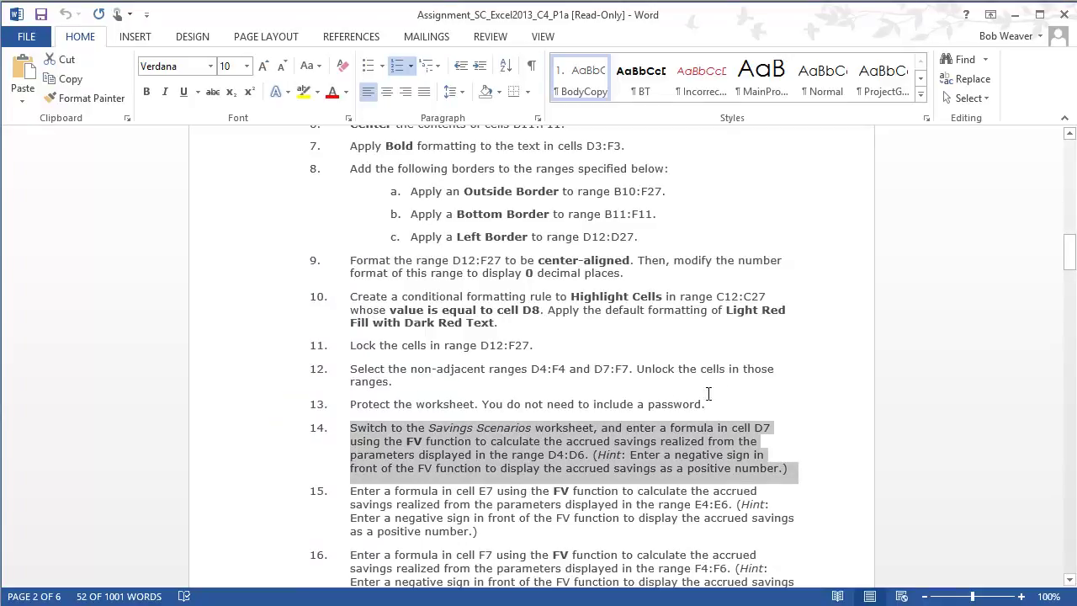
drag(349, 498, 510, 548)
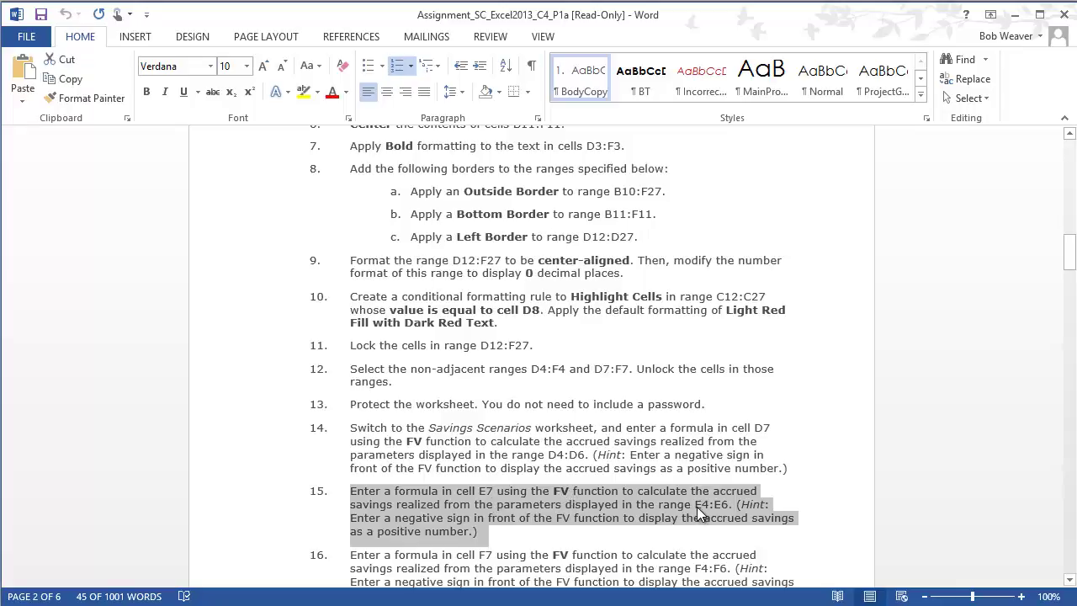
key(alt+Tab)
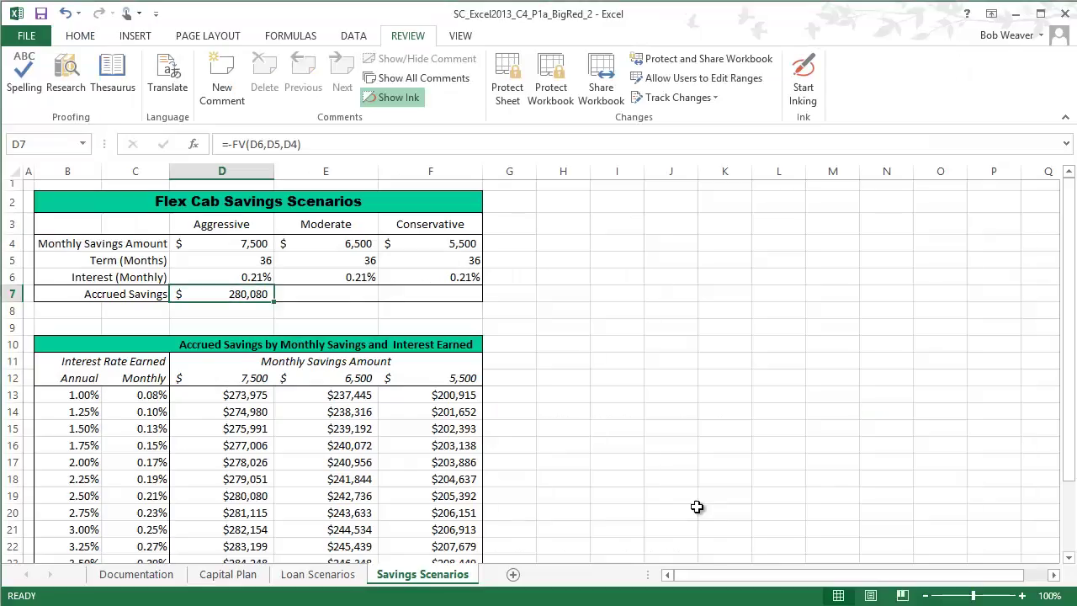
Step: Enter the formula =-FV(E6,E5,E4) in cell E7 for the Moderate scenario's accrued savings
click(317, 294)
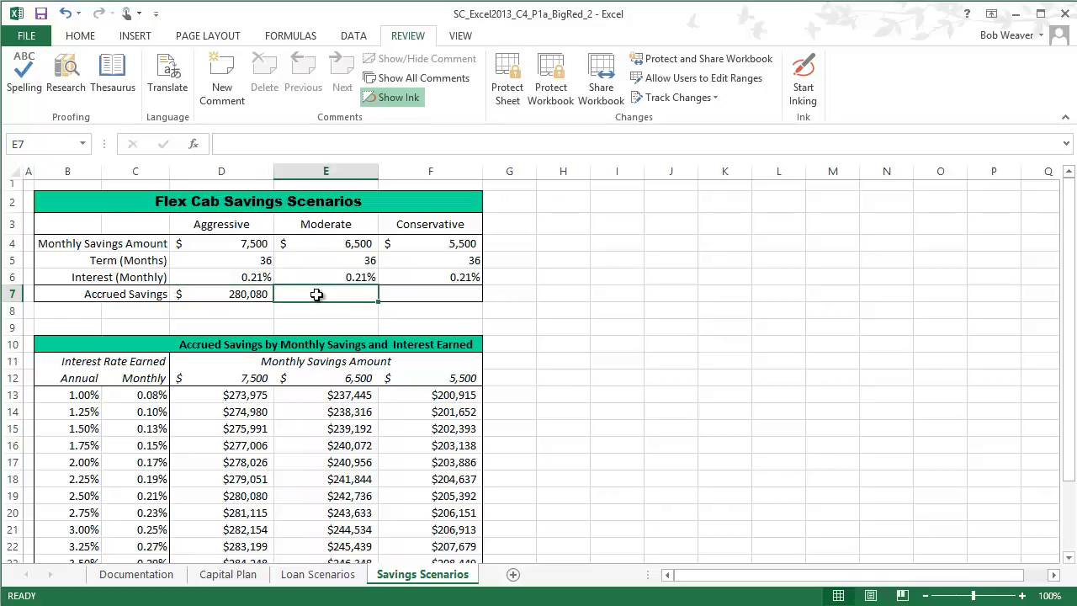
text(=)
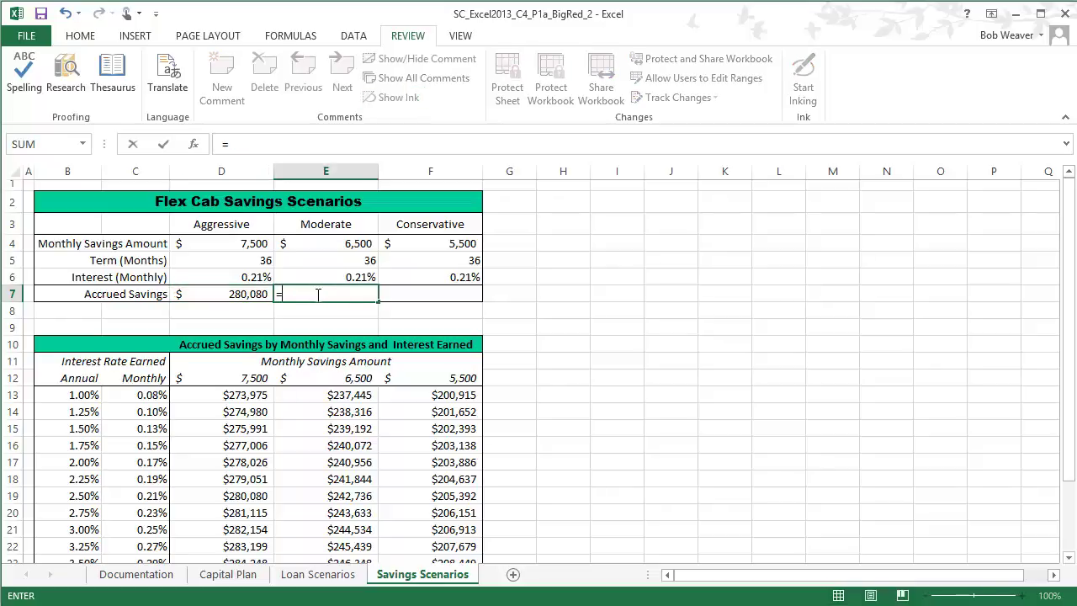
text(-FV()
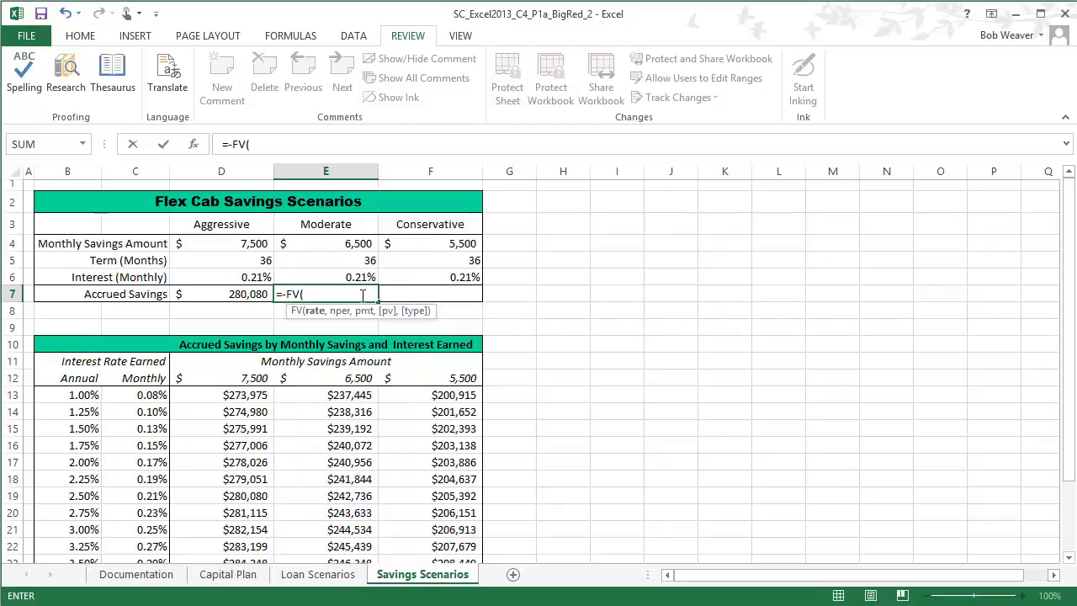
click(347, 281)
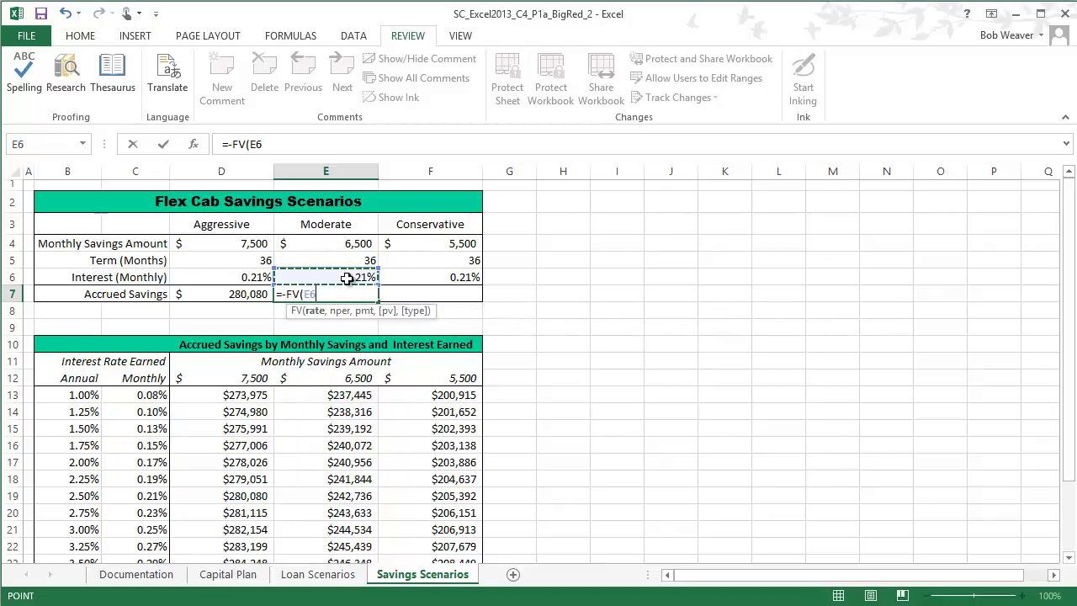
text(,)
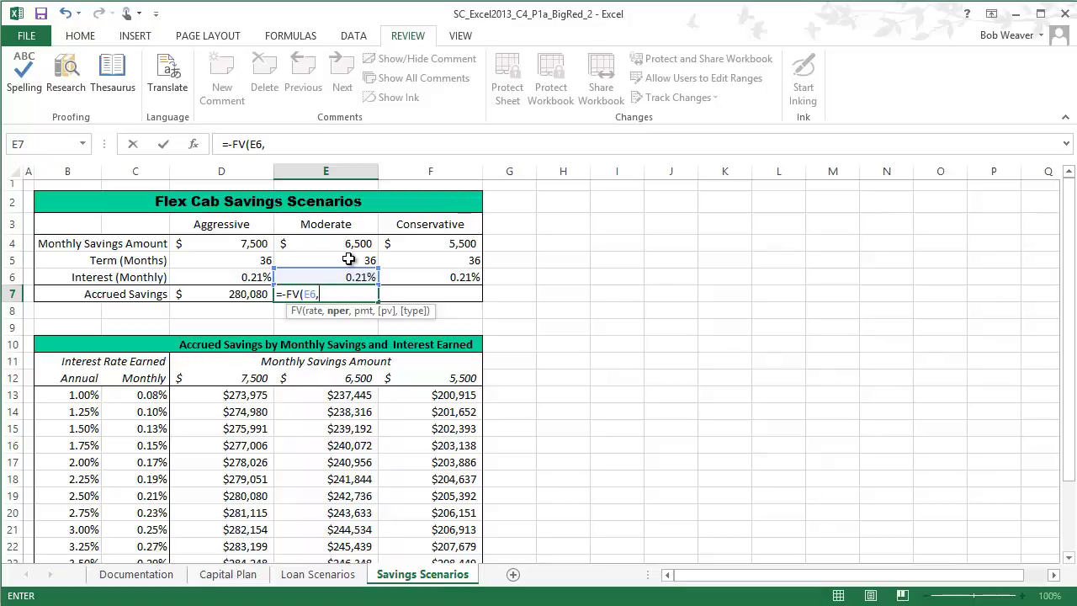
click(348, 260)
text(,)
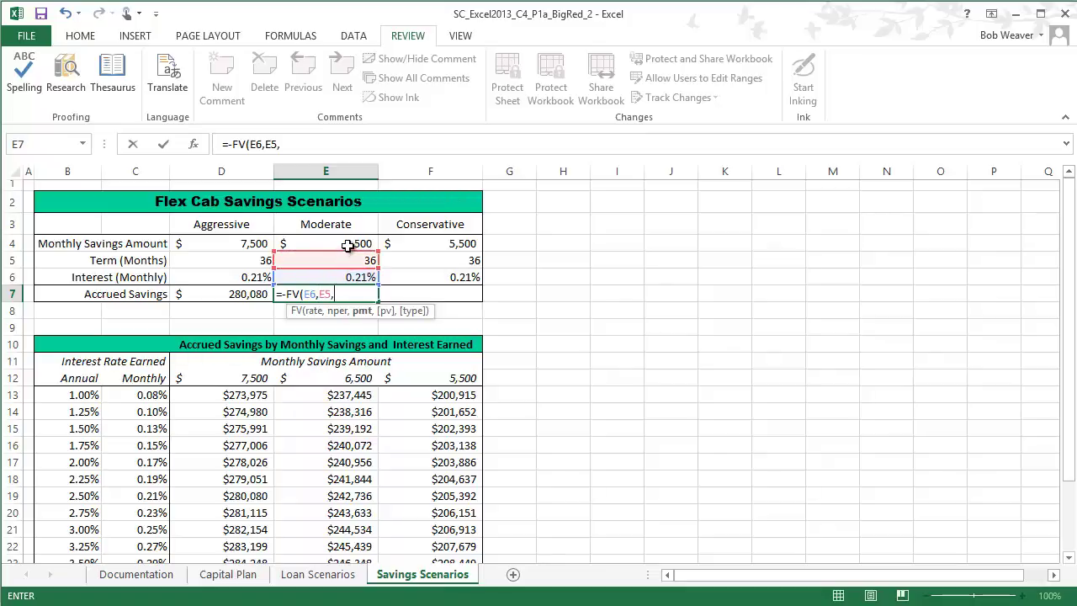
click(348, 244)
text())
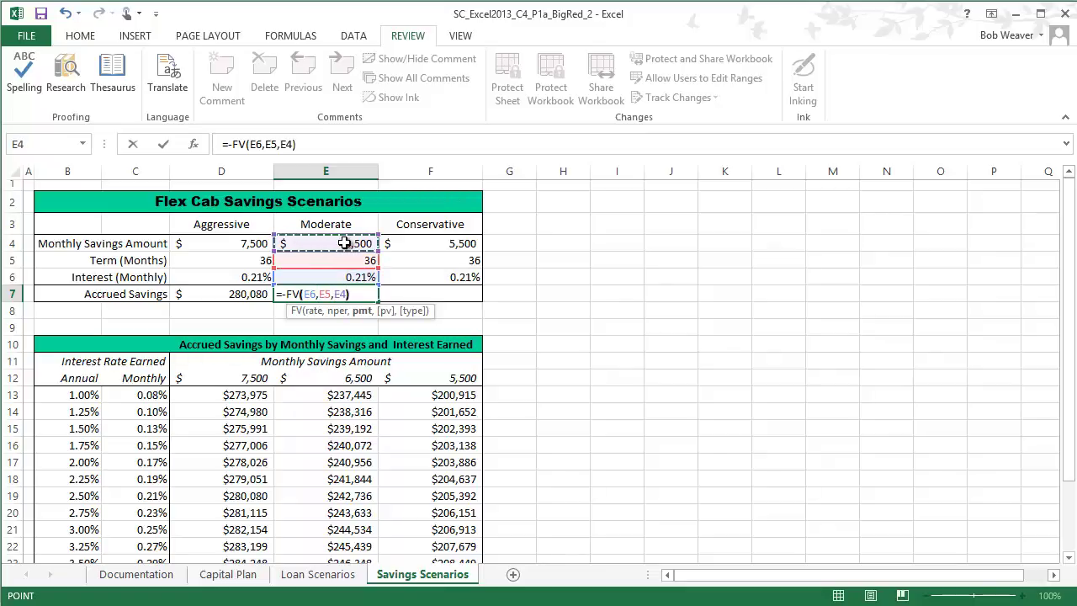
key(Return)
Step: Consult instruction 16 in the Word assignment, highlighting its text, and return to the Excel workbook
key(alt+Tab)
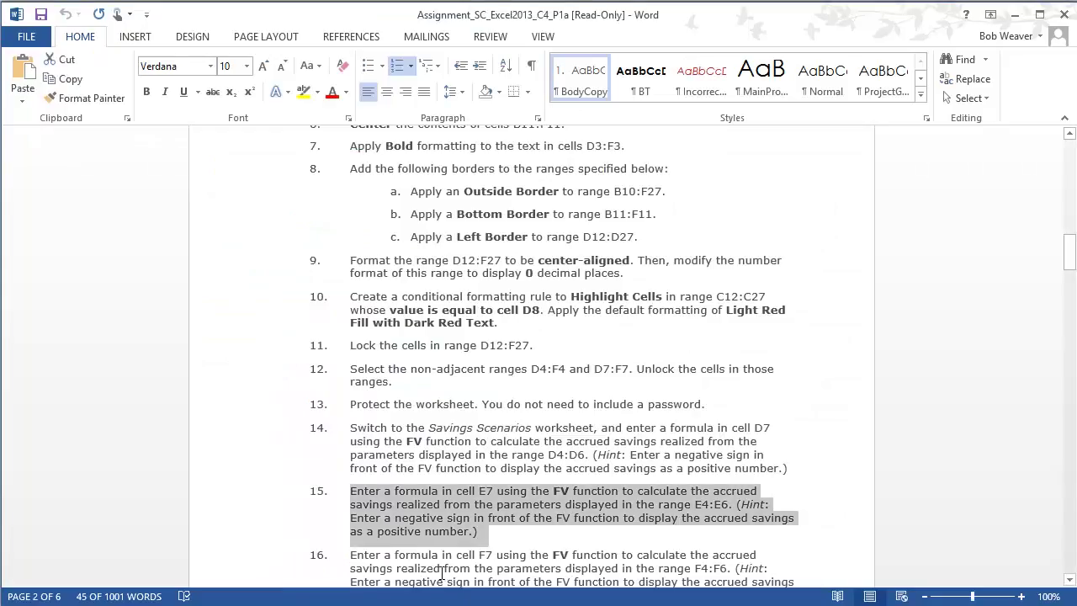
click(434, 565)
scroll(435, 565, down, 1)
drag(350, 514, 486, 557)
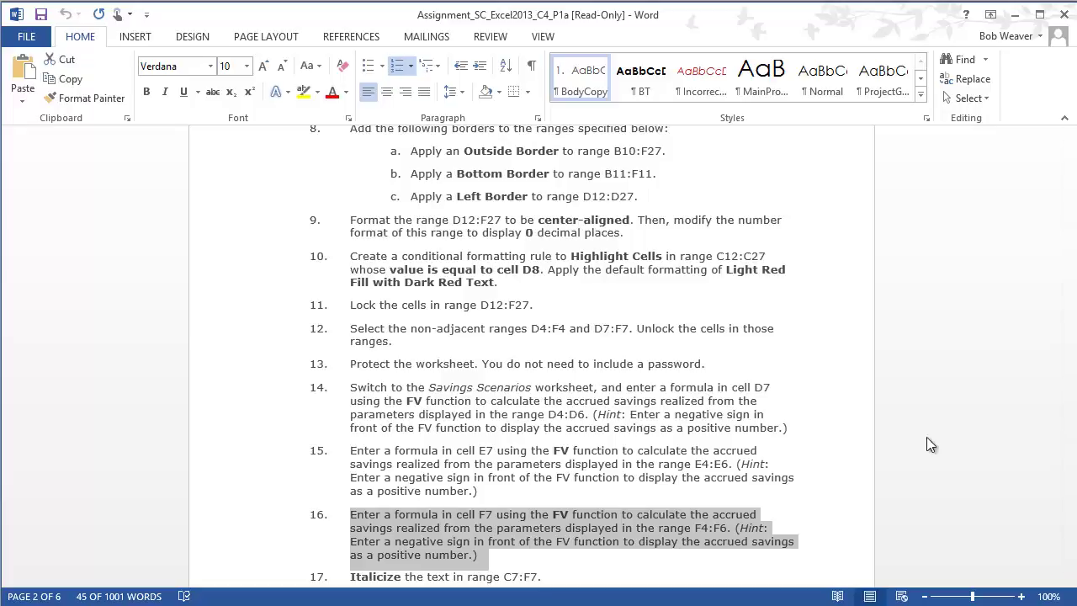
key(alt+Tab)
Step: Enter the formula =-FV(F6,F5,F4) in cell F7 for the Conservative scenario's accrued savings
click(412, 293)
text(=)
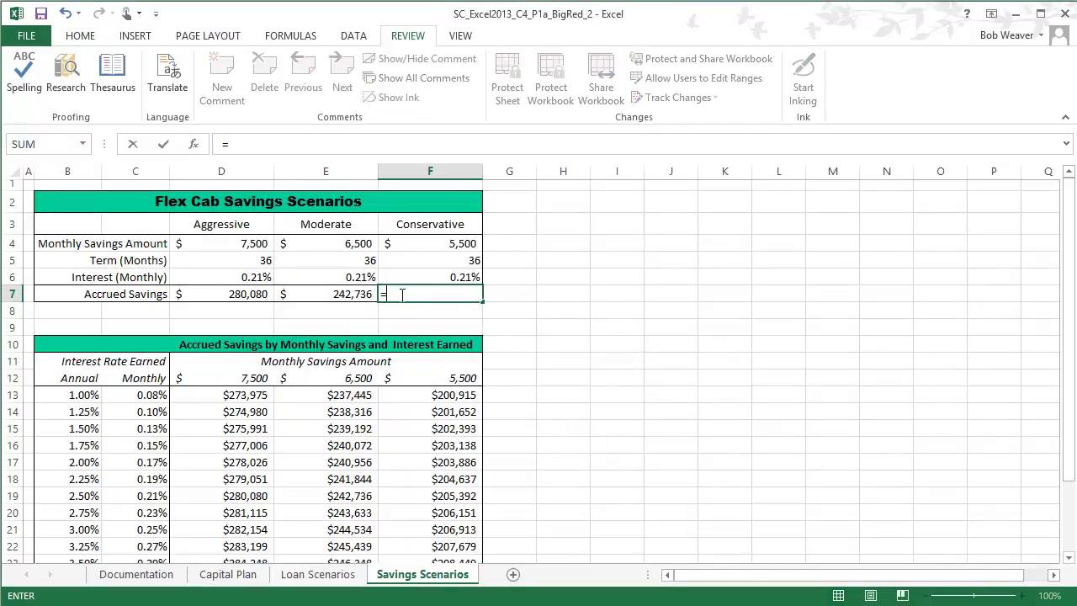
text(-FV()
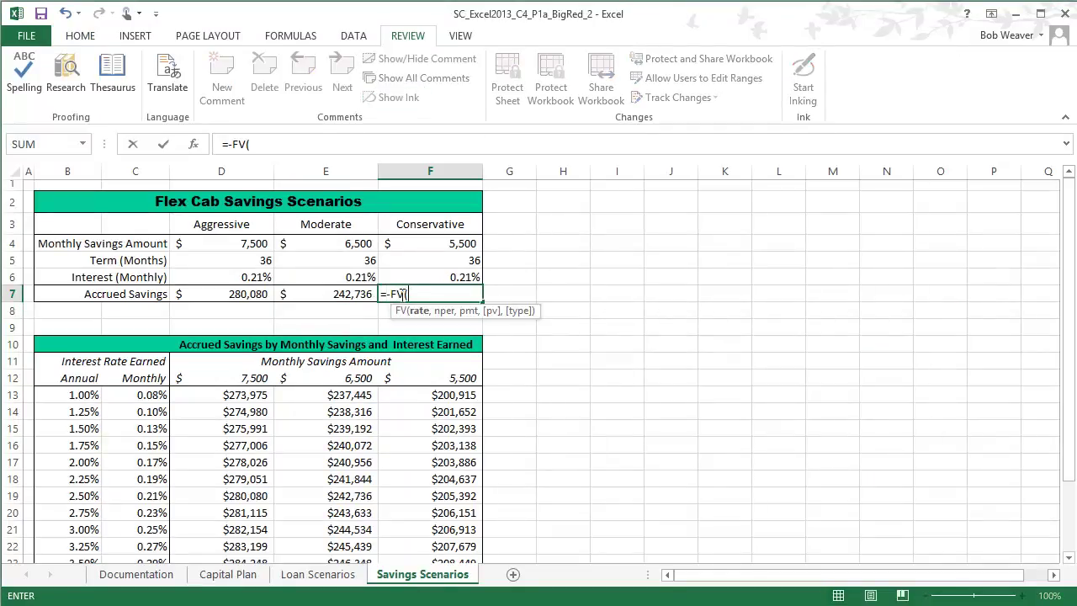
click(437, 279)
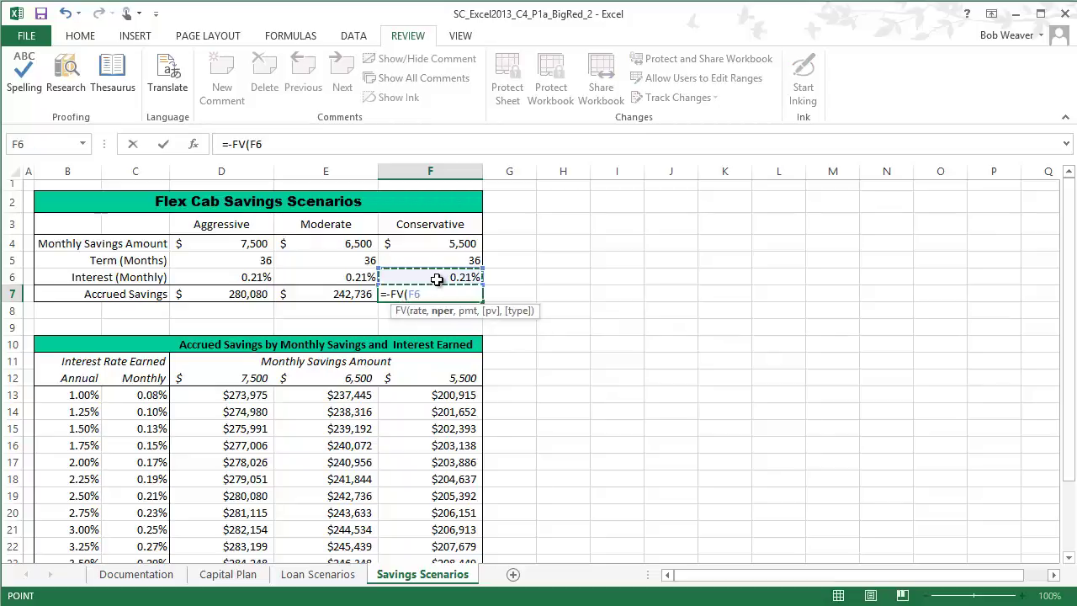
text(,)
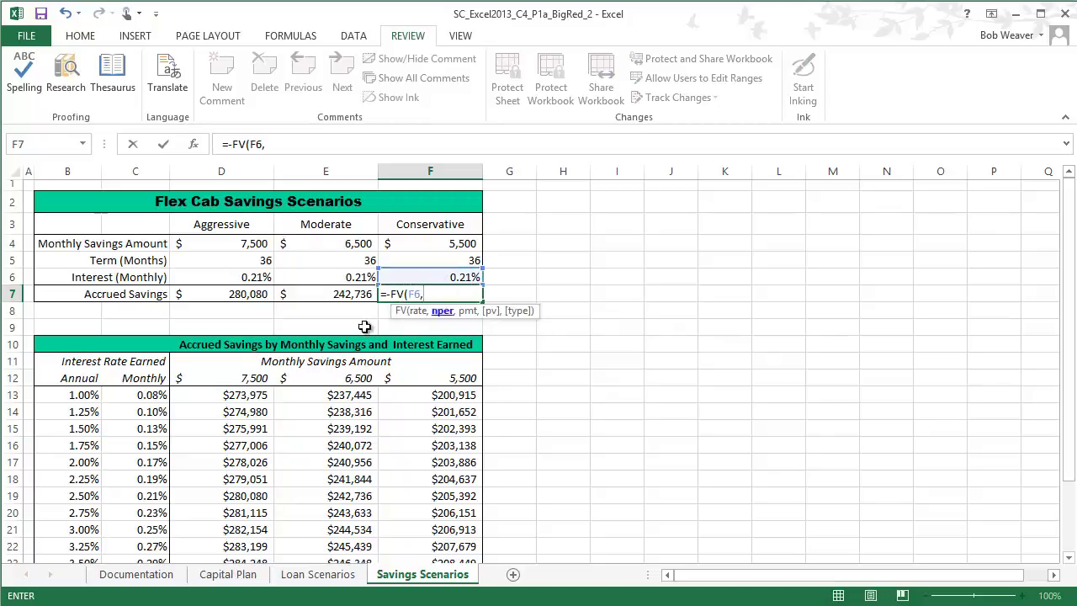
click(432, 258)
text(,)
click(436, 246)
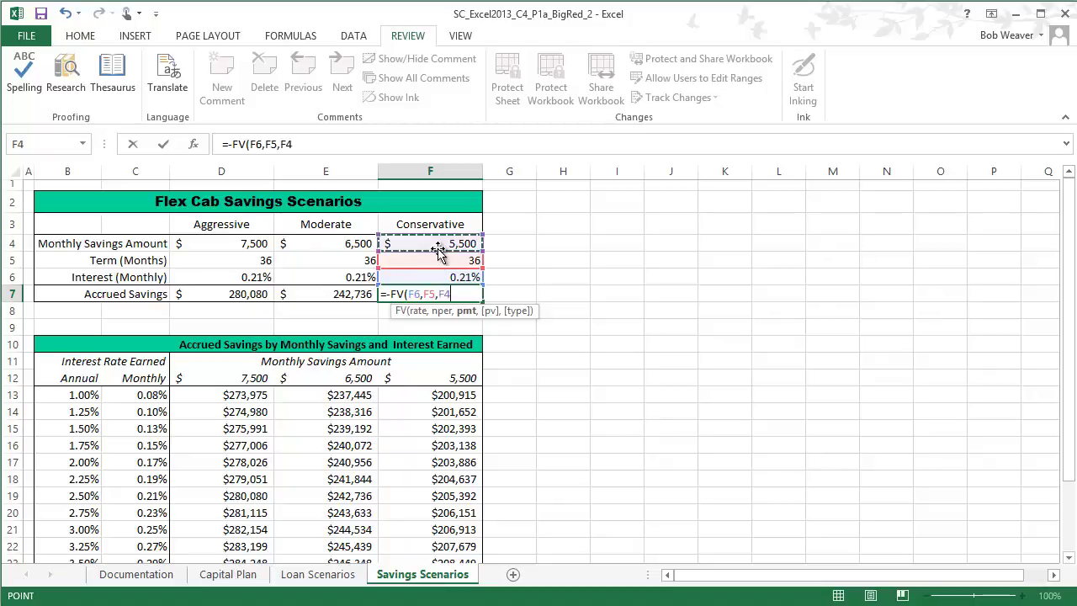
text())
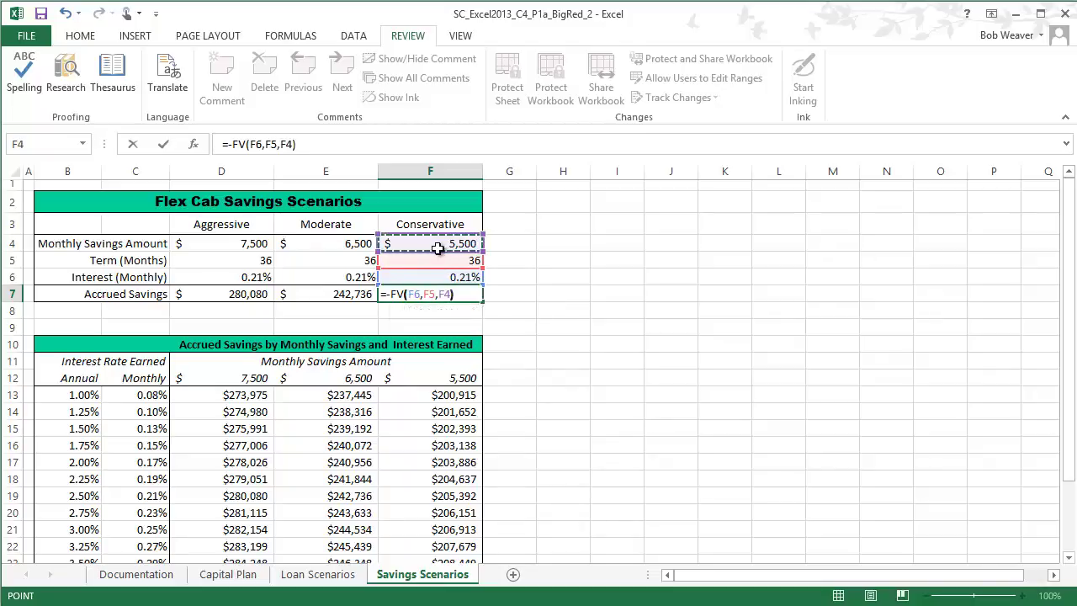
key(Return)
Step: Consult instruction 17 in the Word assignment and italicize range C7:F7 on the Excel Savings Scenarios sheet
key(alt+Tab)
triple_click(513, 547)
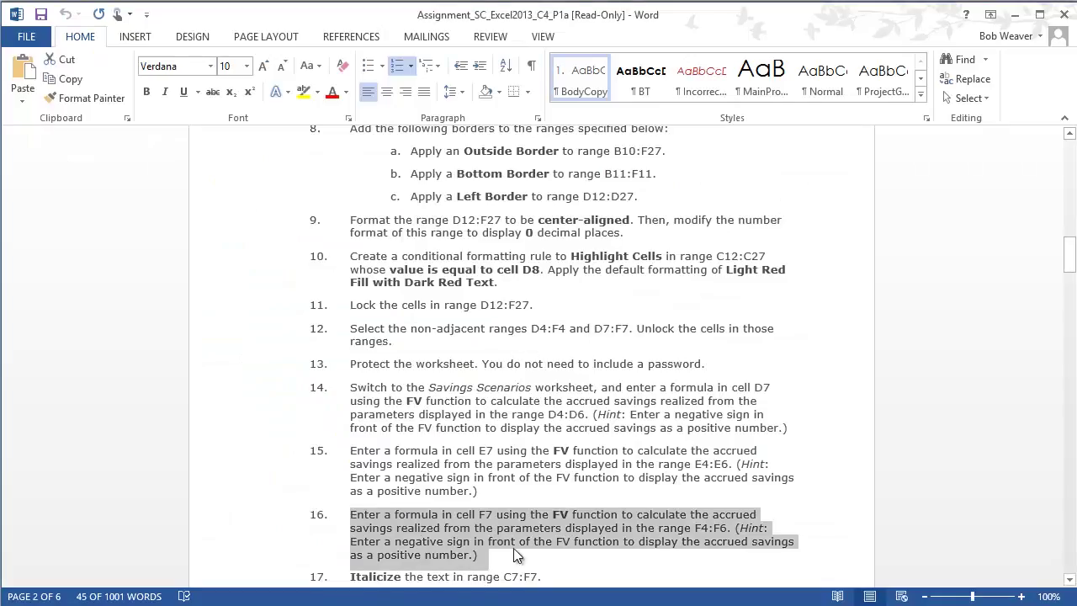
scroll(513, 547, down, 2)
drag(371, 496, 547, 495)
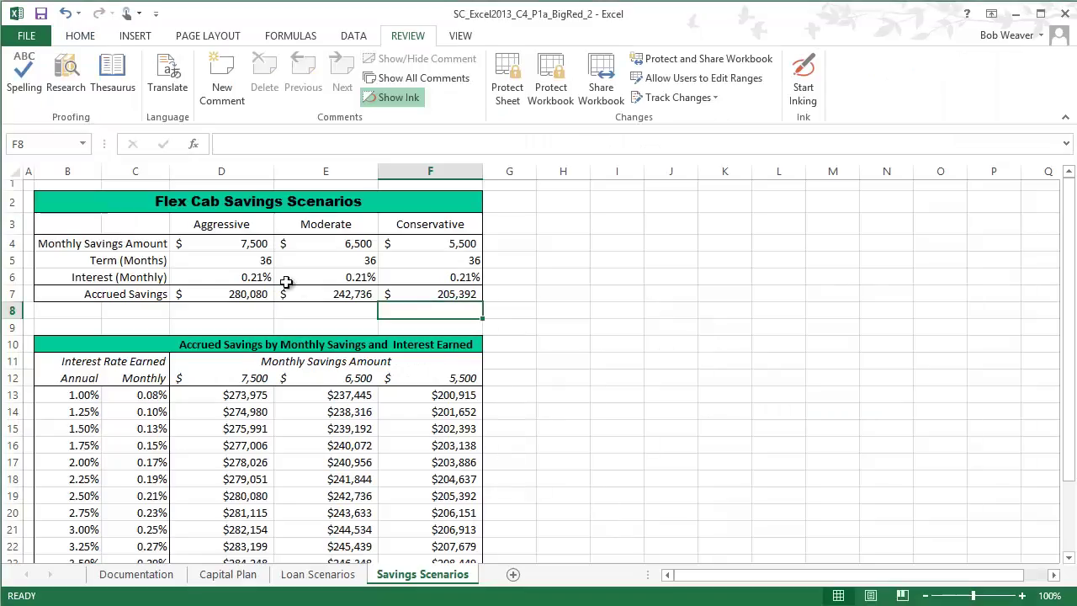
drag(124, 300, 409, 299)
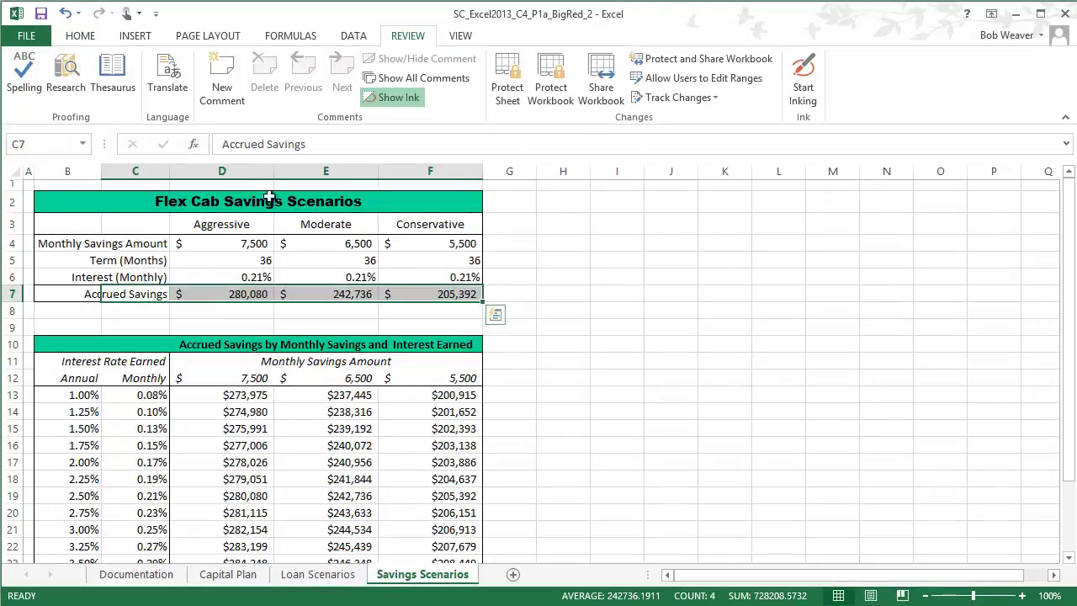
click(80, 38)
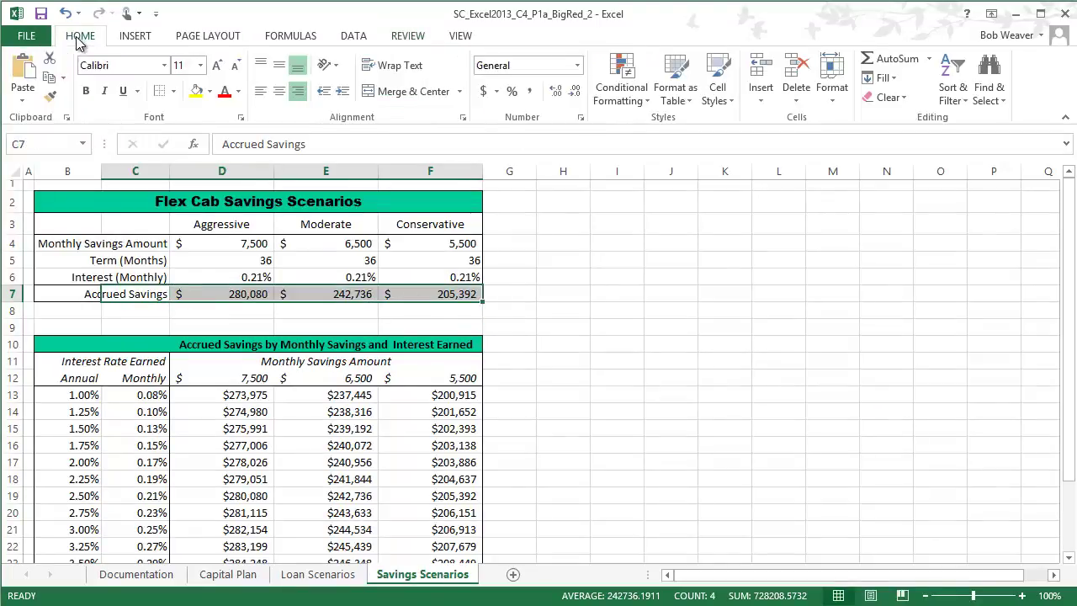
click(103, 91)
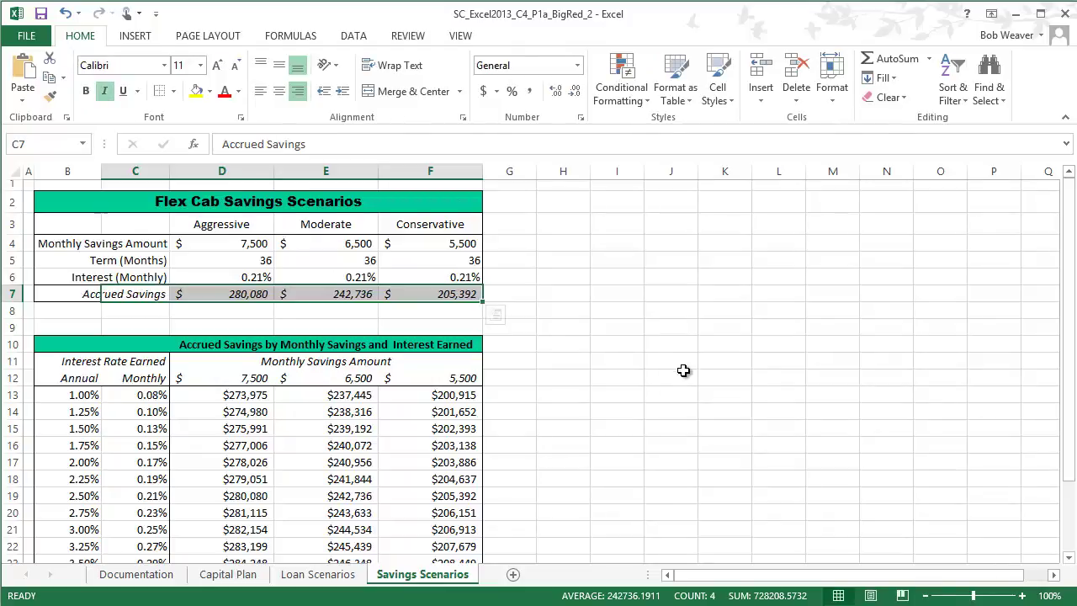
Step: Read instruction 18 and Table 1 of defined names in the Word assignment, and return to the Excel workbook
key(alt+Tab)
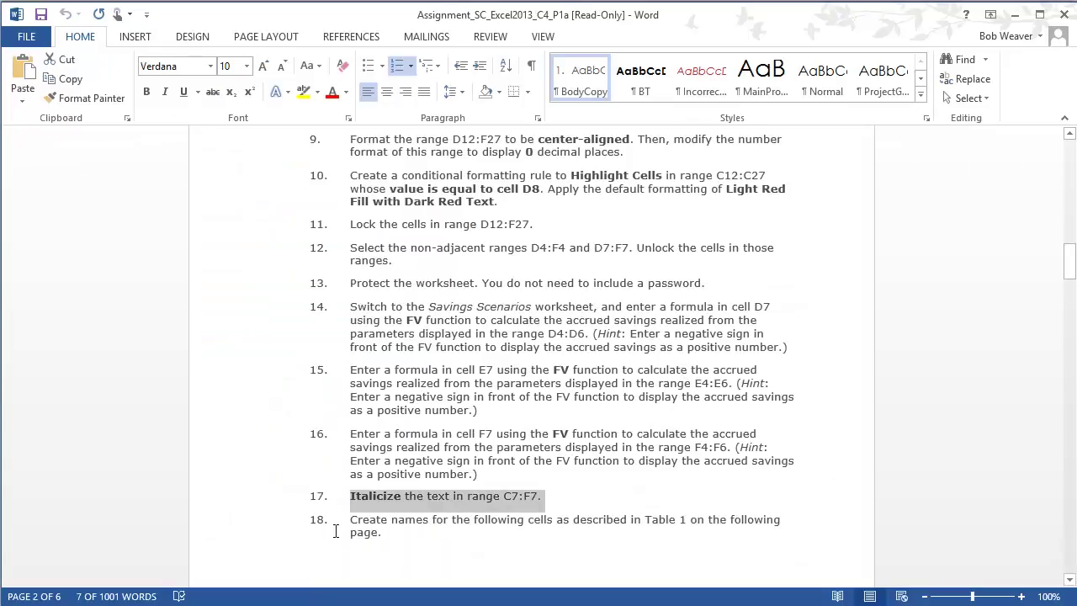
drag(349, 526, 567, 533)
scroll(643, 517, down, 3)
scroll(643, 517, down, 3)
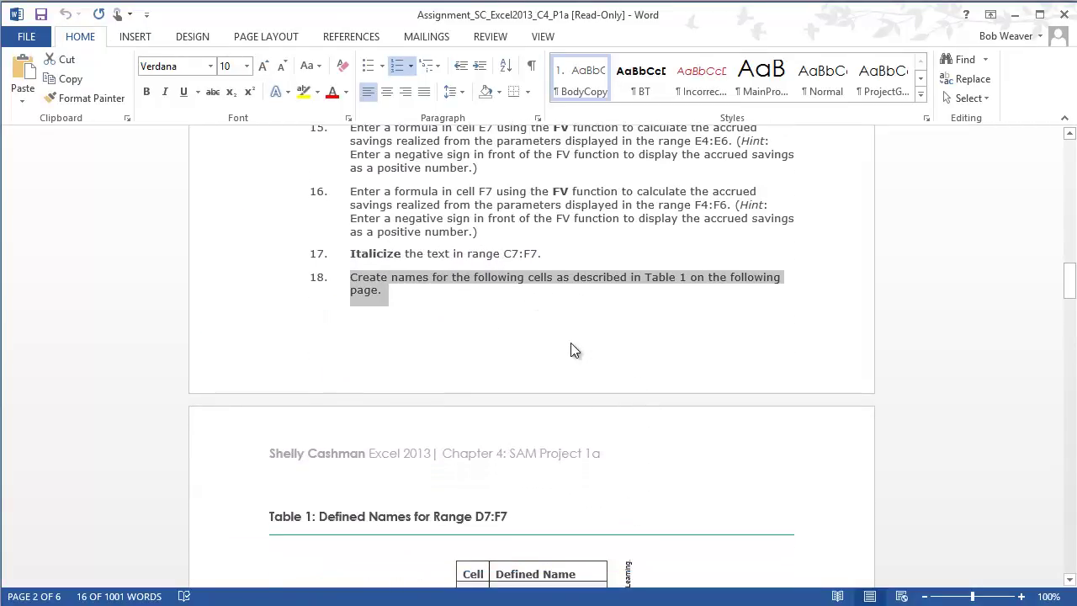
scroll(570, 350, down, 5)
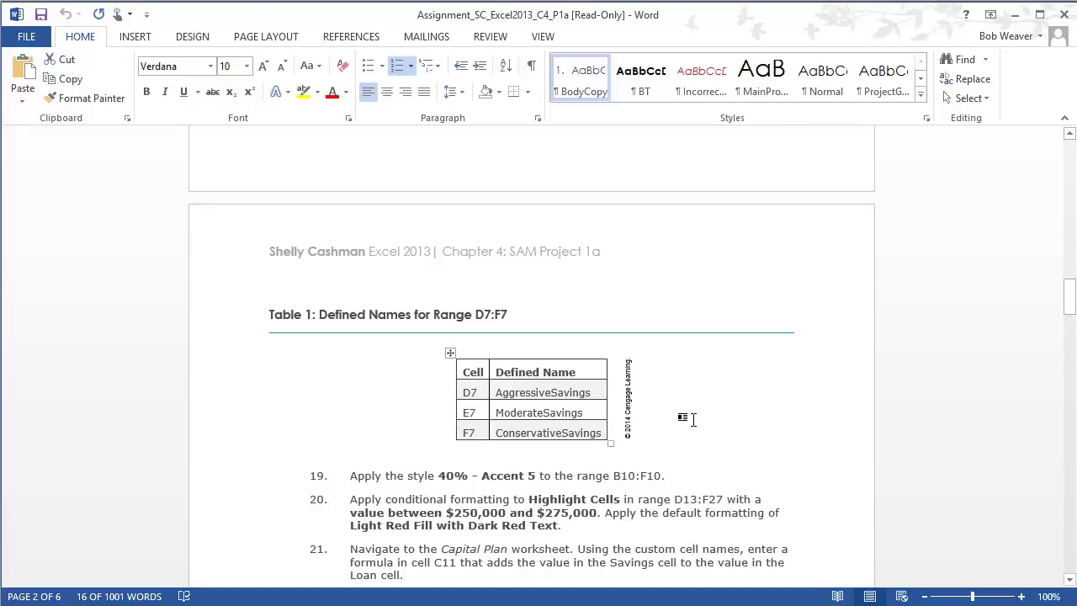
scroll(693, 428, up, 1)
scroll(694, 433, down, 1)
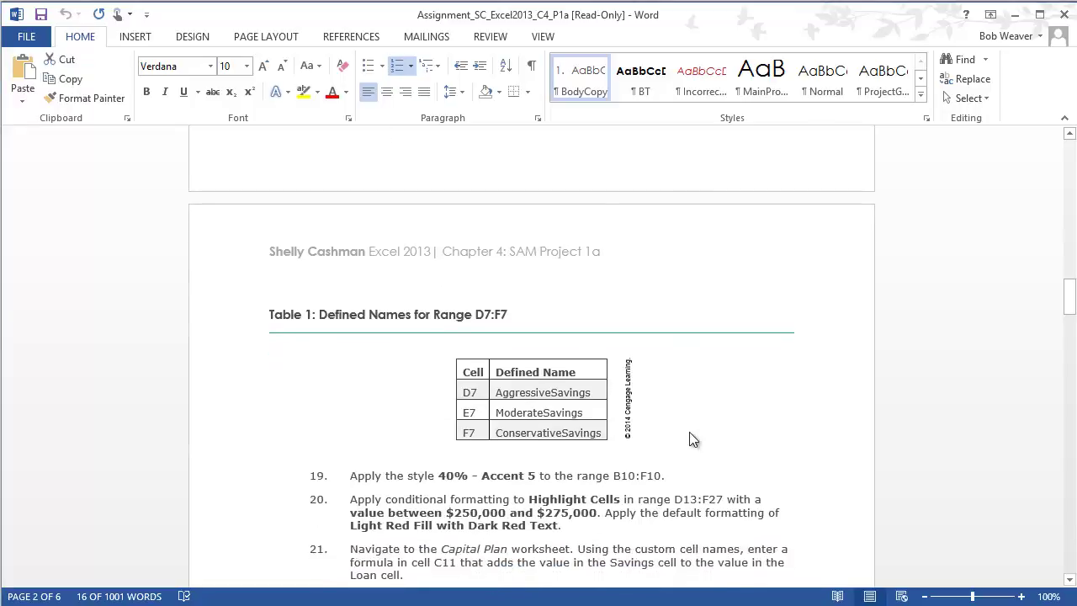
key(alt+Tab)
Step: Define the name AggressiveSavings for cell D7 on the Savings Scenarios sheet
click(673, 344)
click(205, 294)
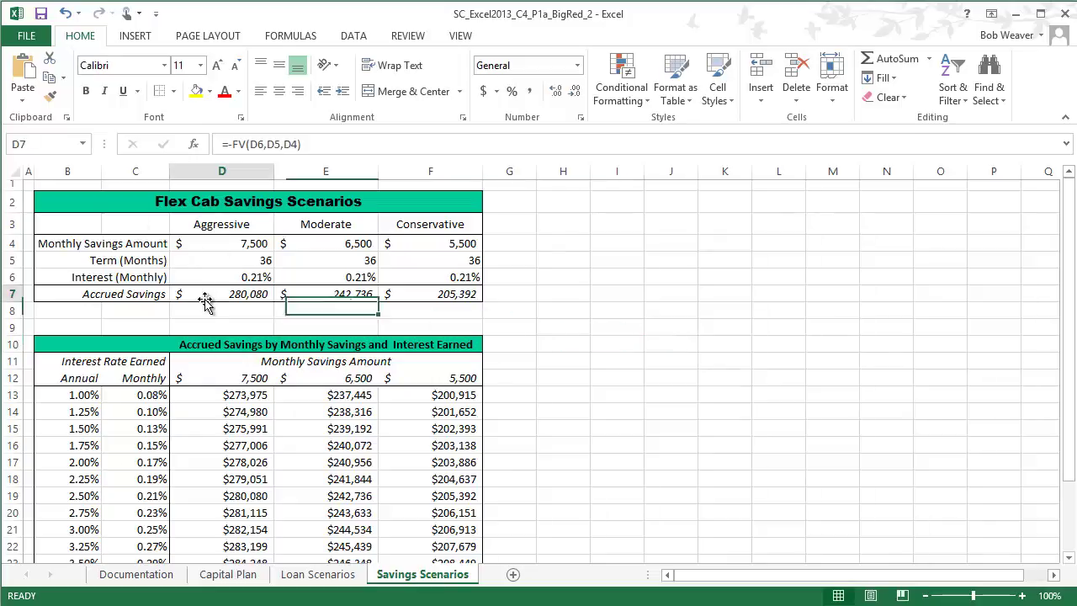
click(47, 147)
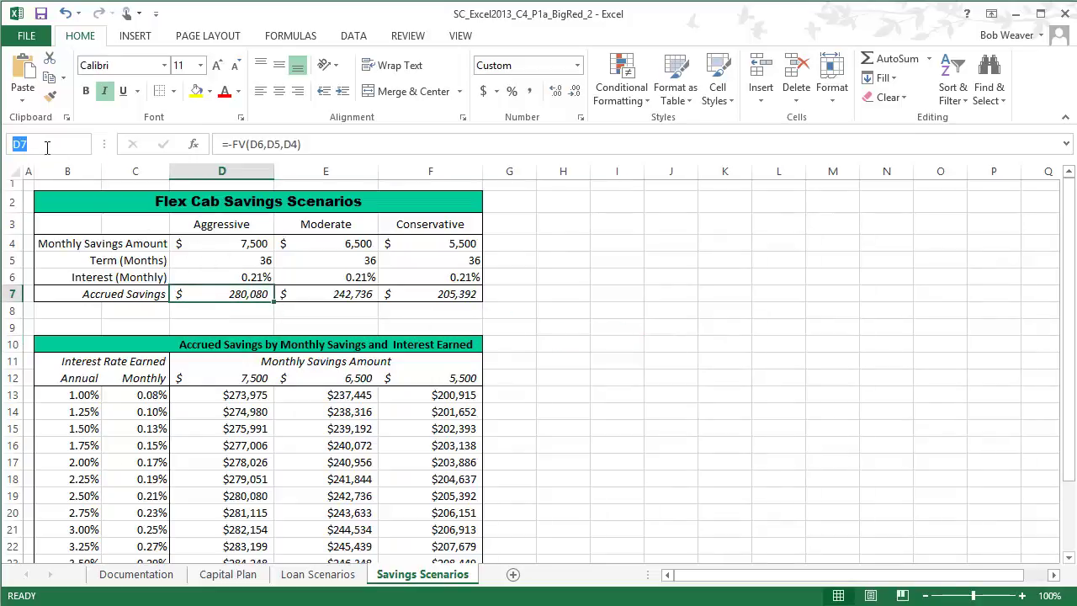
text(Aggressive)
text(Savings)
key(Return)
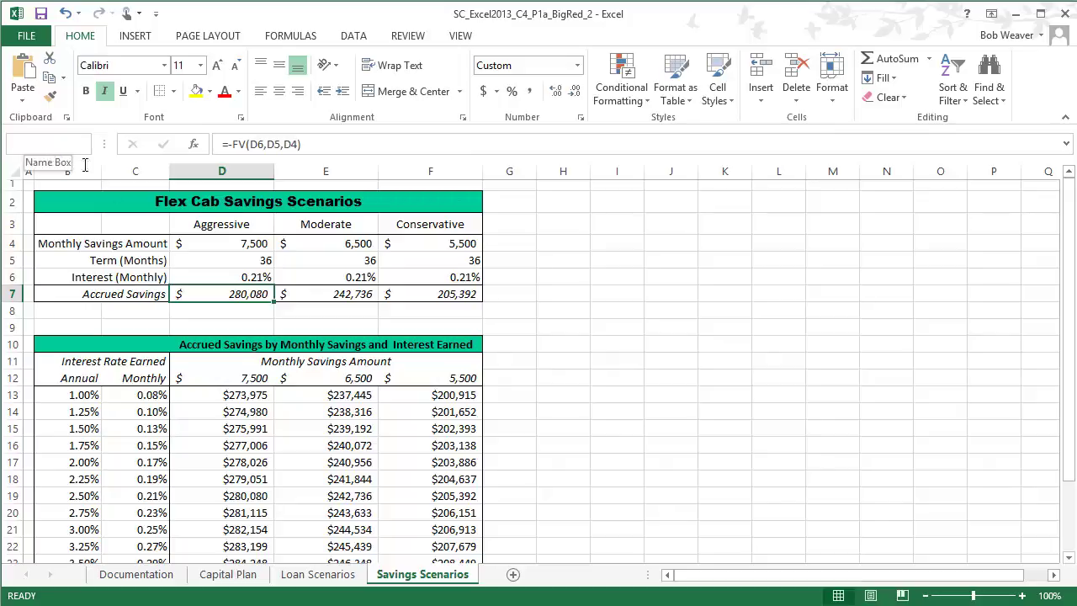
Step: Reselect cell D7 to check its name, and widen the Name Box to fit the full AggressiveSavings name
click(211, 328)
click(211, 293)
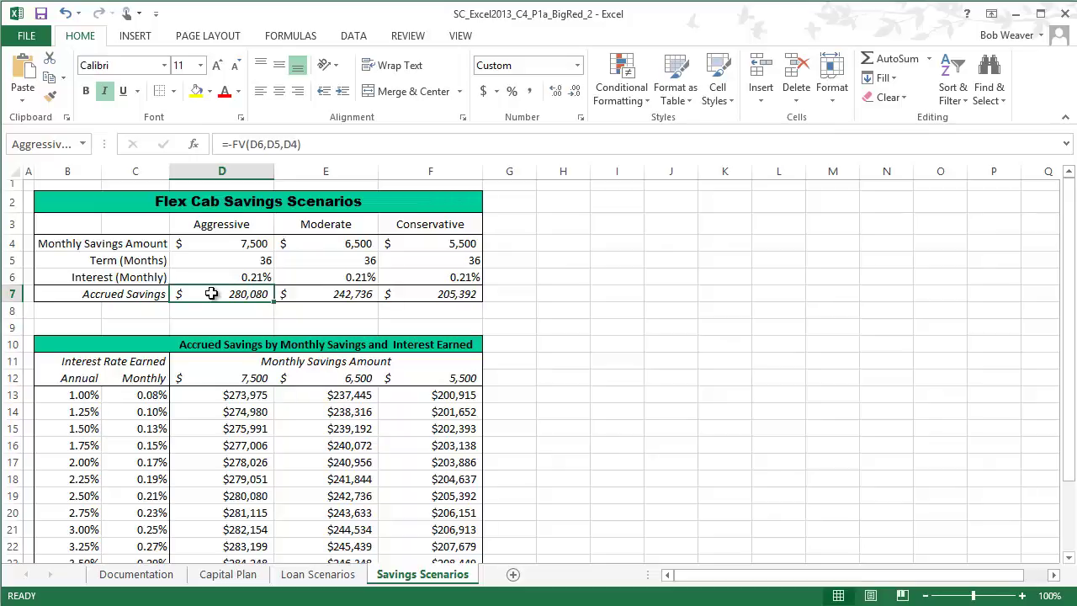
drag(104, 145, 151, 149)
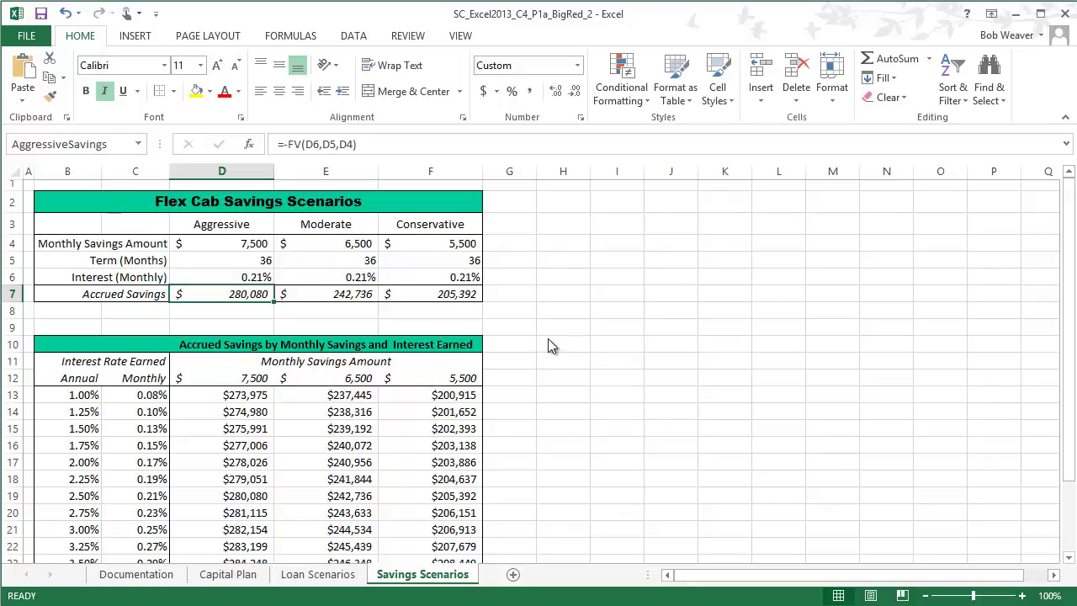
Step: Check Table 1 in the Word assignment and define the name ModerateSavings for cell E7 in Excel
key(alt+Tab)
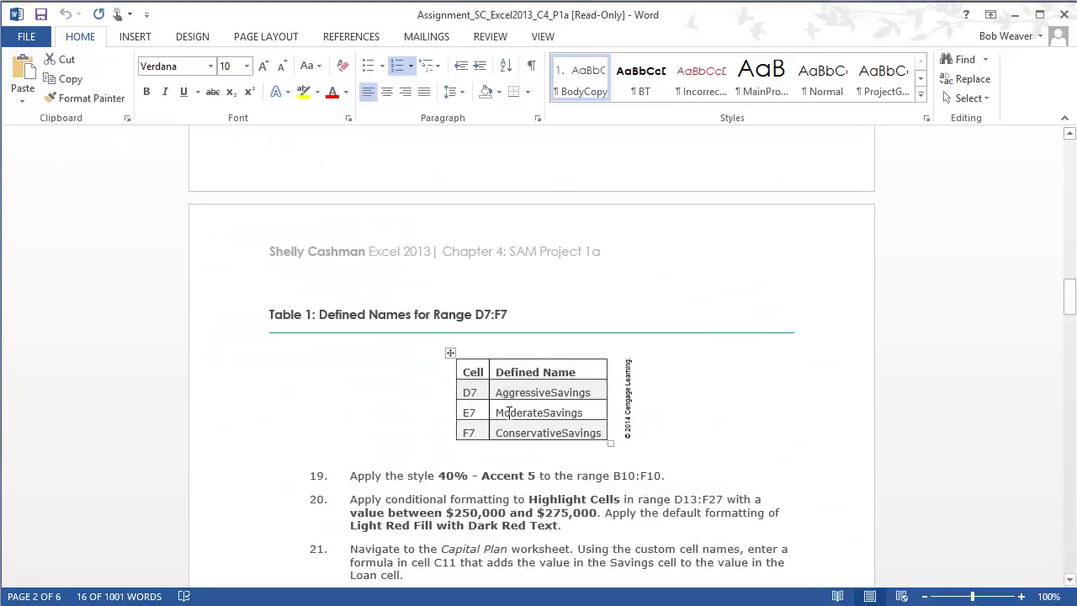
key(alt+Tab)
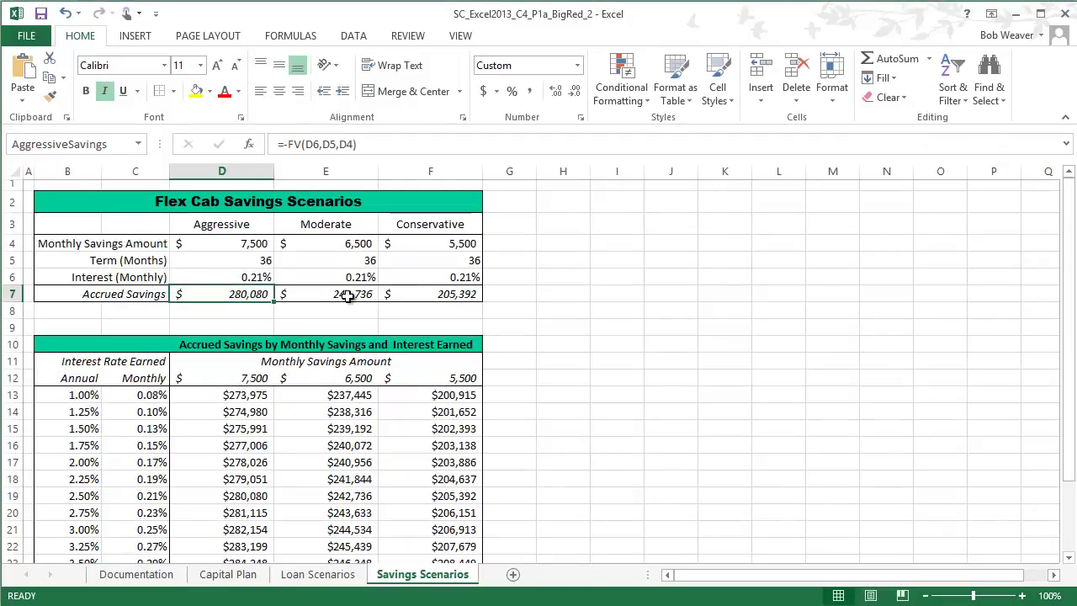
click(347, 295)
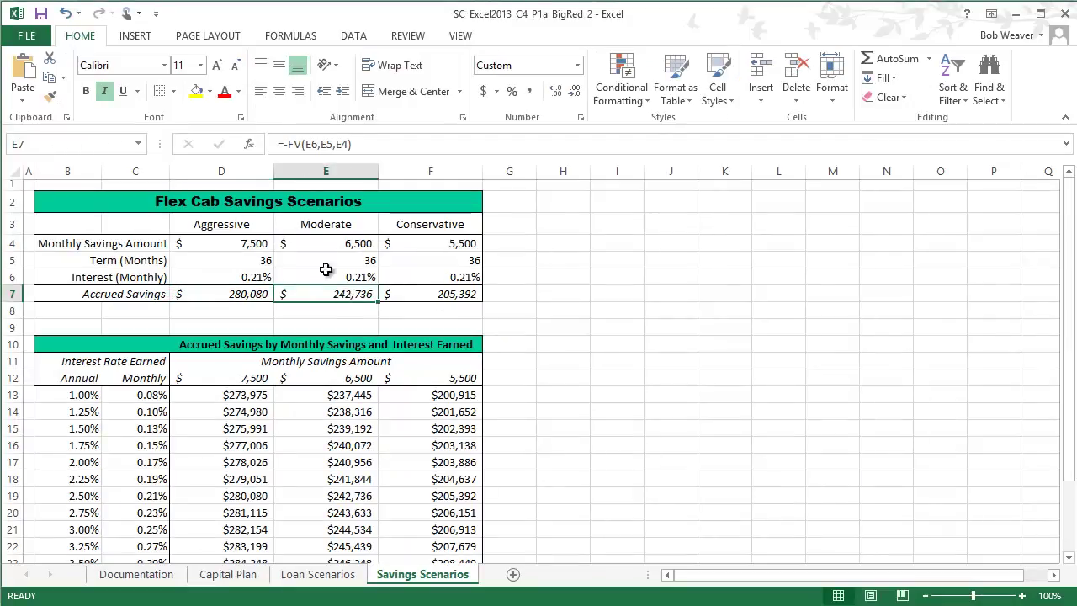
click(84, 144)
key(BackSpace)
text(Moderate)
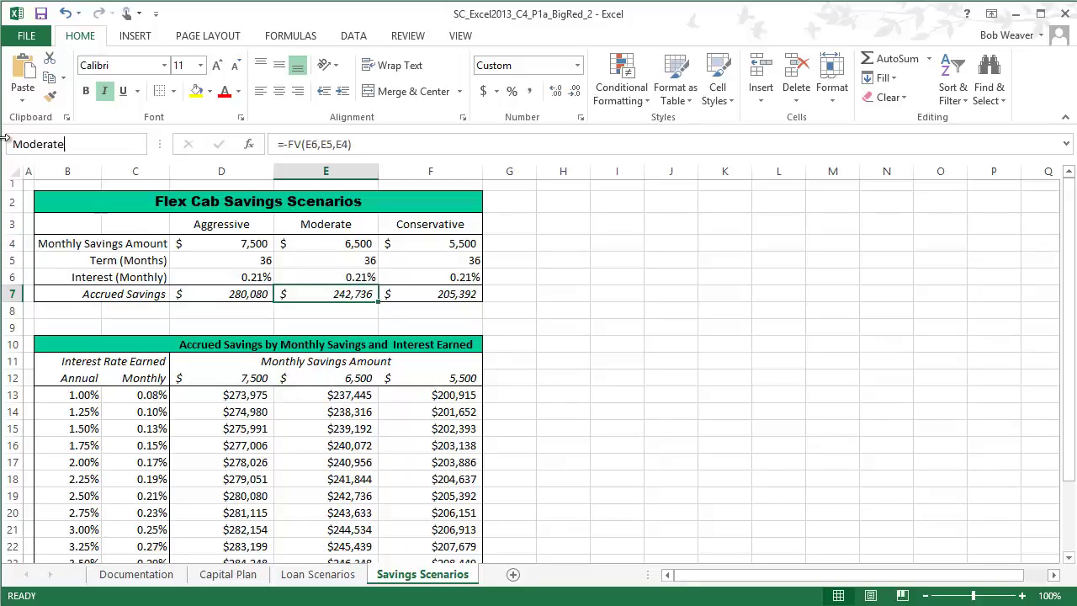
text(_Savings)
key(Return)
Step: Check Table 1 in the Word assignment and define the name ConservativeSavings for cell F7 in Excel
key(alt+Tab)
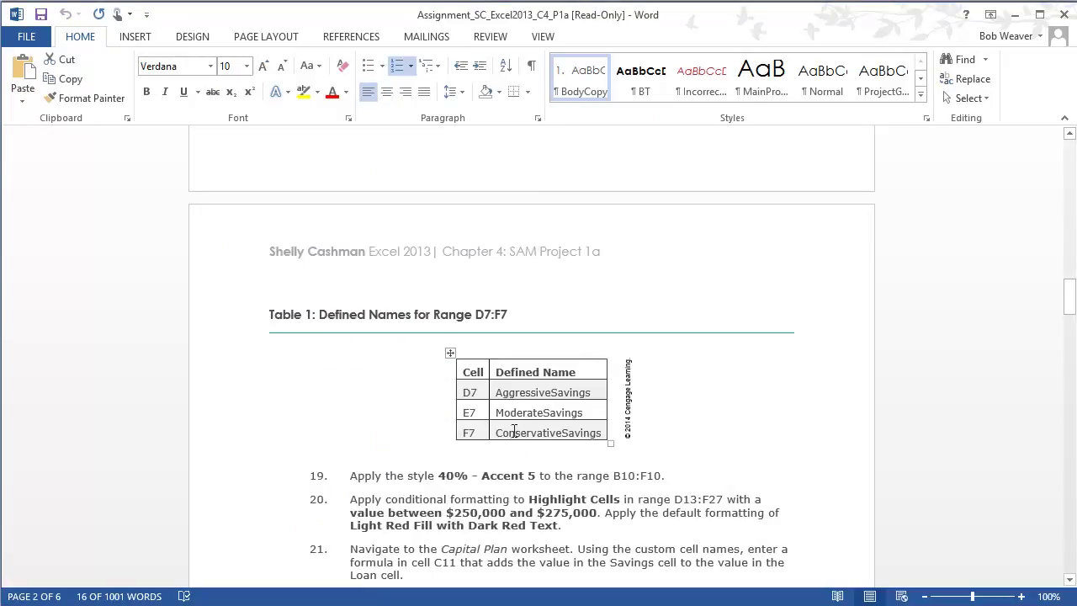
key(alt+Tab)
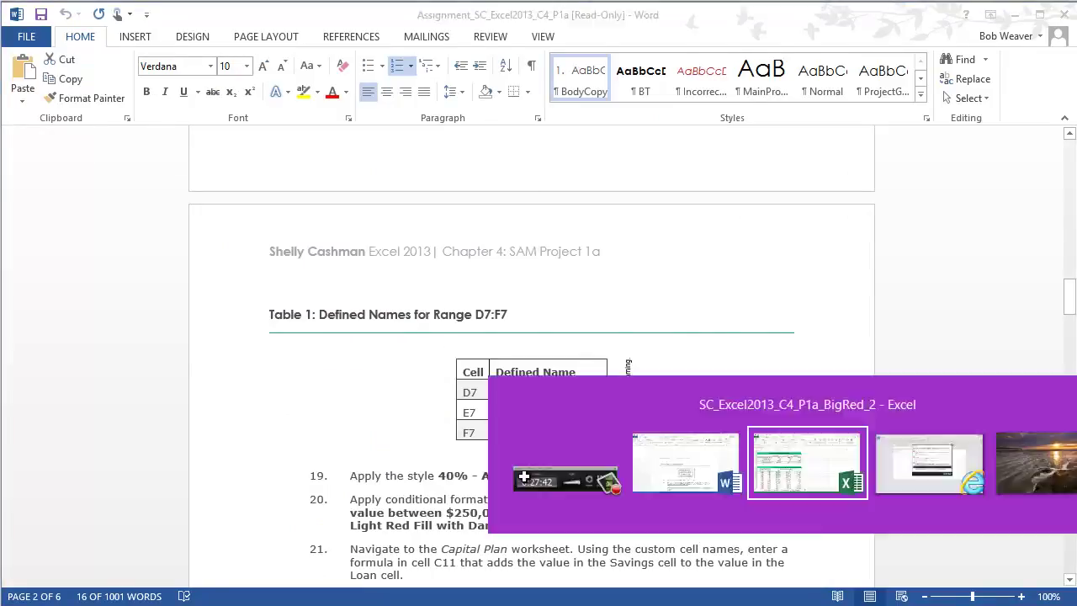
click(426, 298)
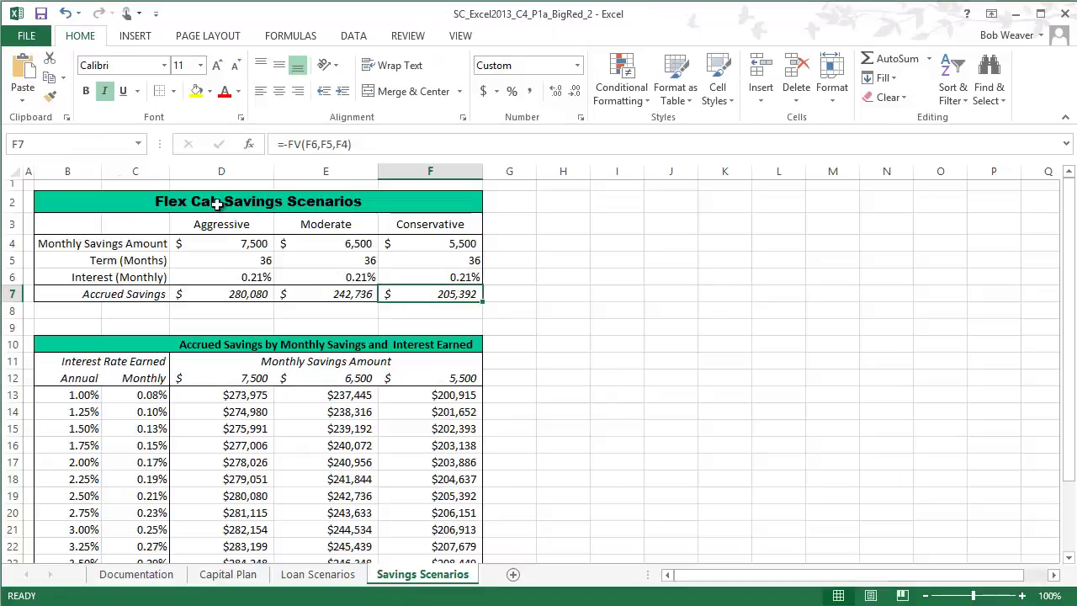
click(52, 144)
text(Con)
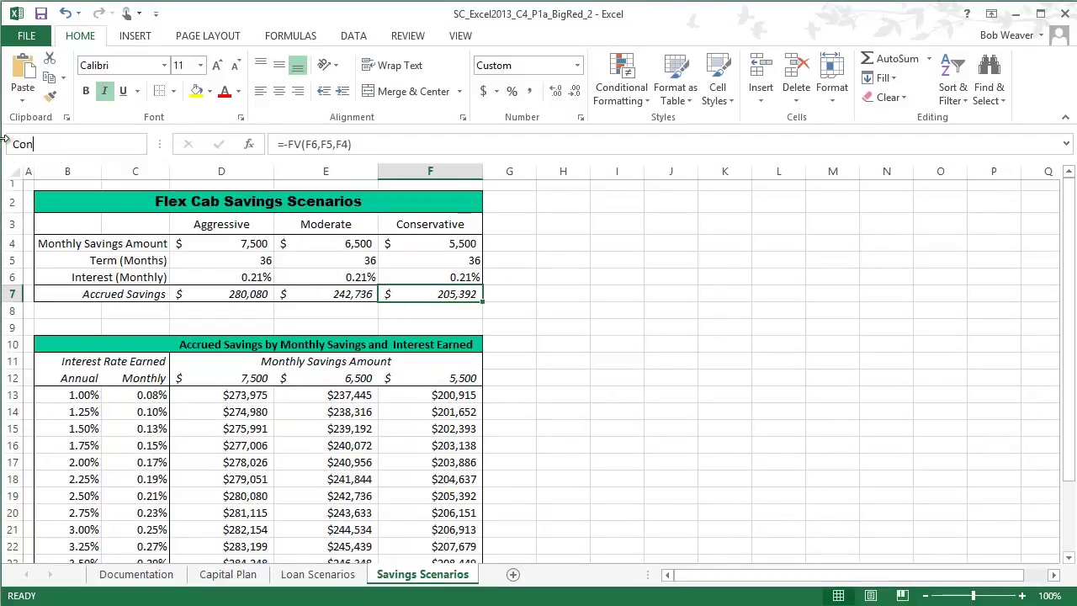
text(servativeSavings)
key(Return)
Step: Verify the defined names of cells F7, E7 and D7, and switch to the Word assignment
click(368, 319)
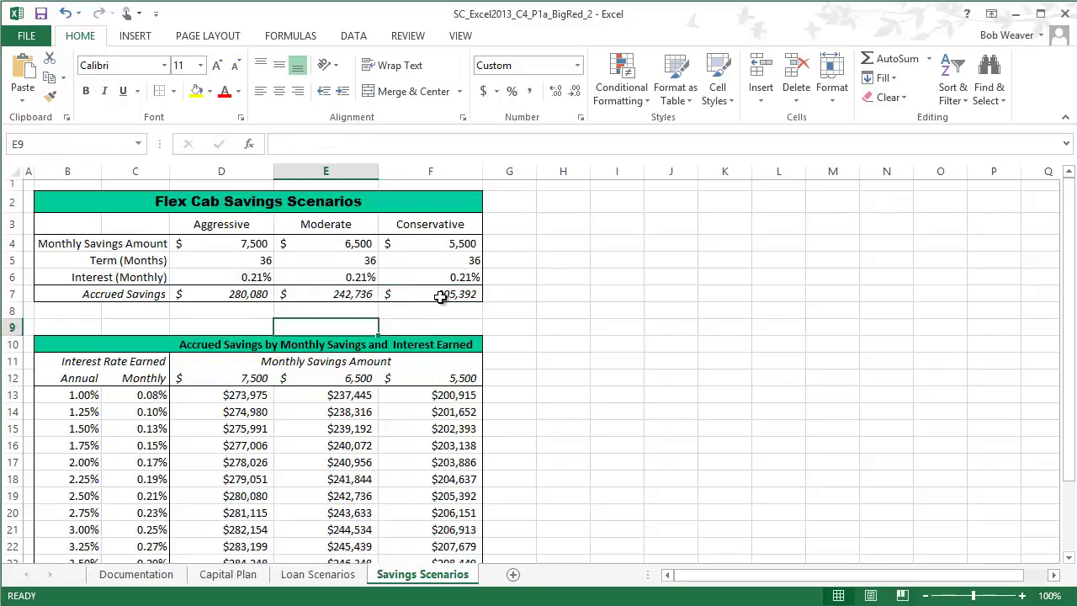
click(441, 295)
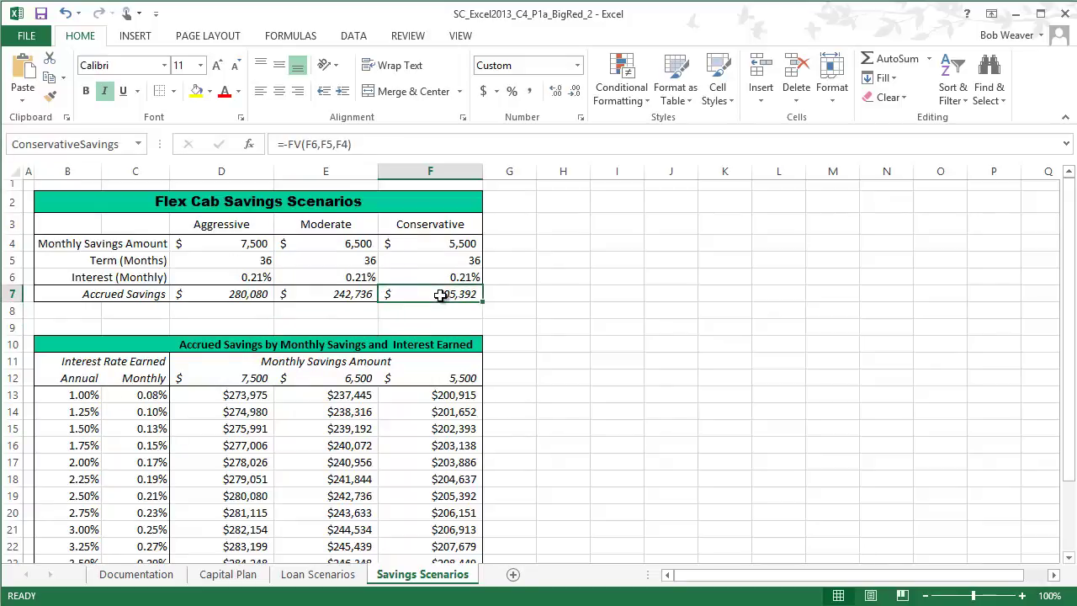
click(344, 296)
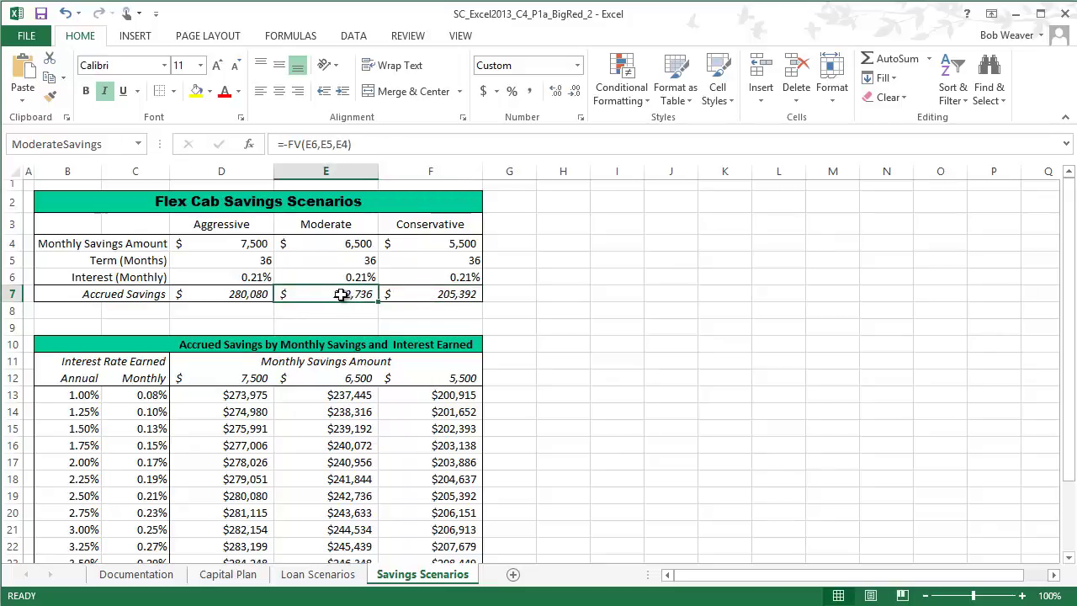
click(223, 296)
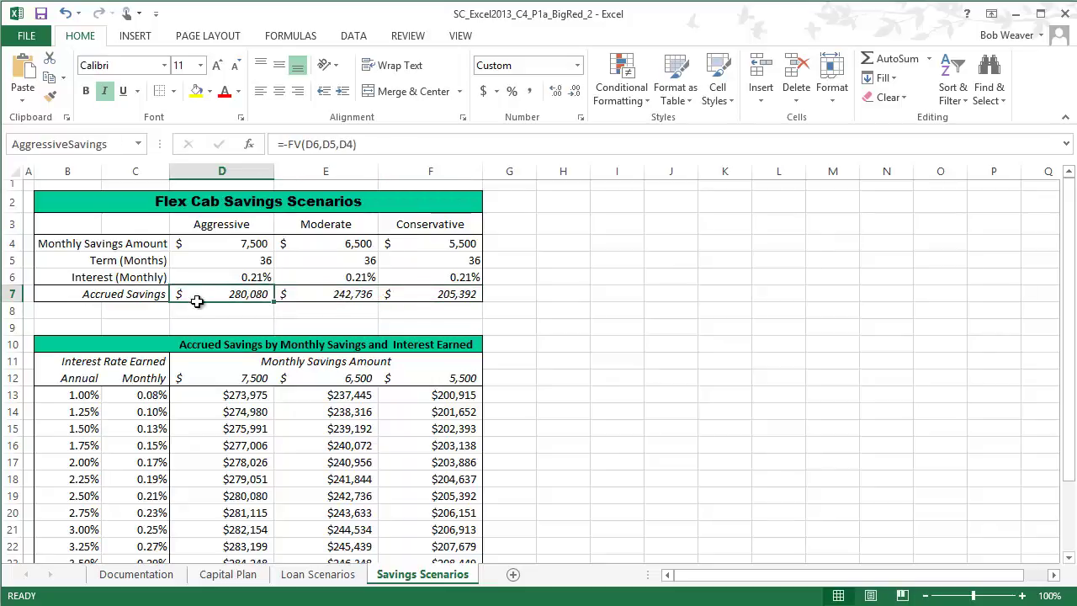
key(alt+Tab)
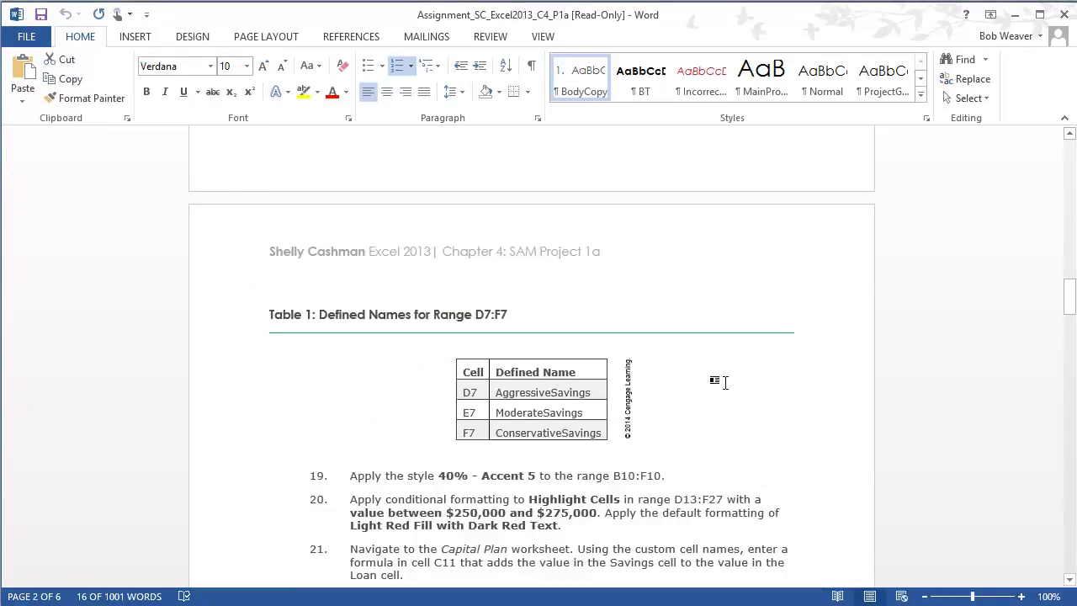
Step: Check instruction 19 in the Word assignment and apply the 40% - Accent5 cell style to range B10:F10 in Excel
drag(380, 476, 661, 480)
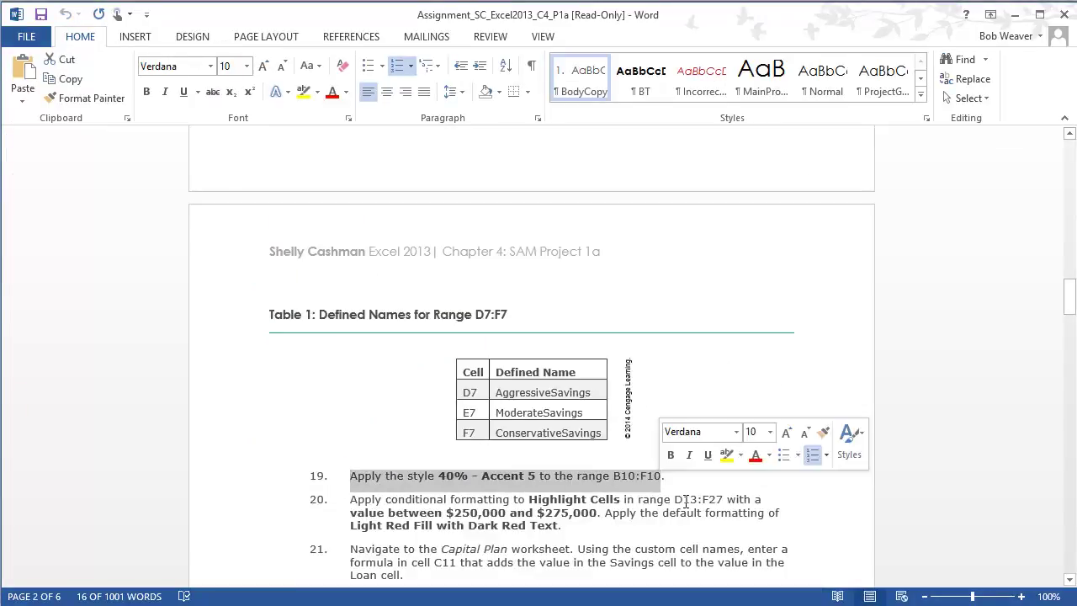
scroll(700, 456, down, 3)
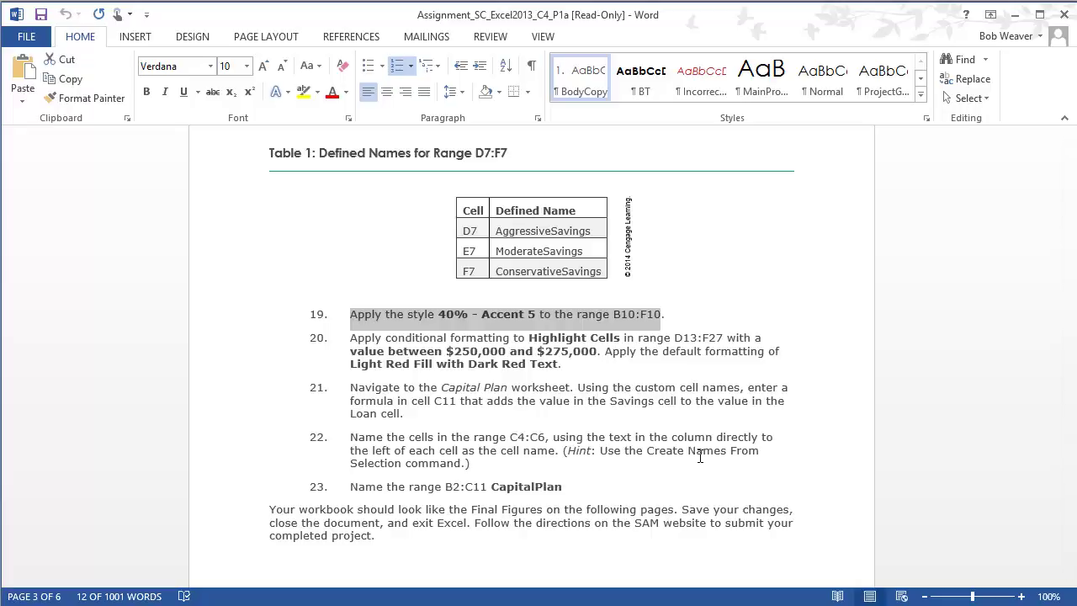
key(alt+Tab)
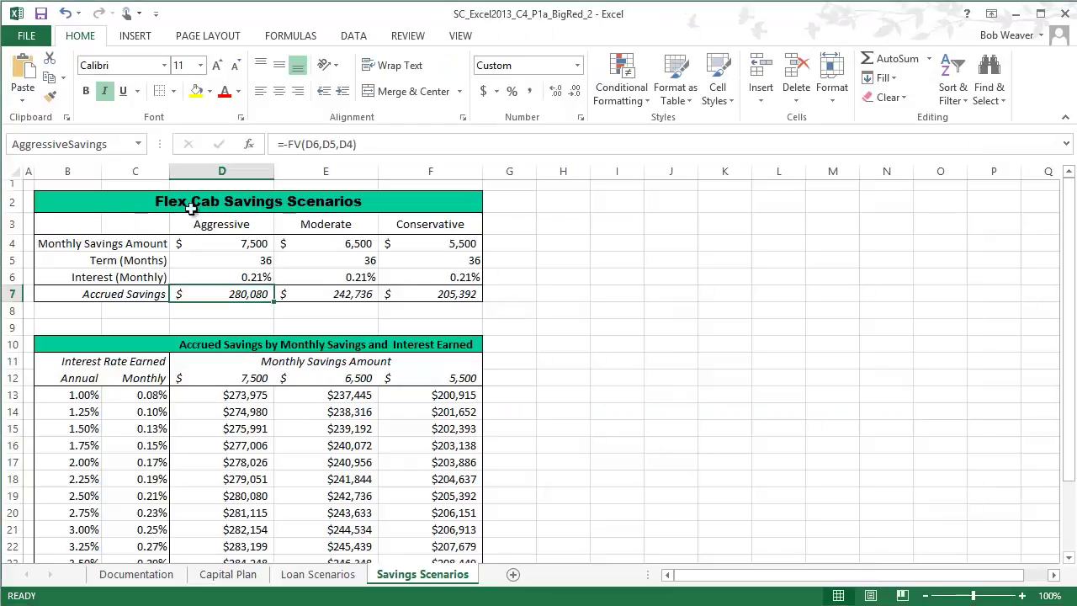
click(87, 345)
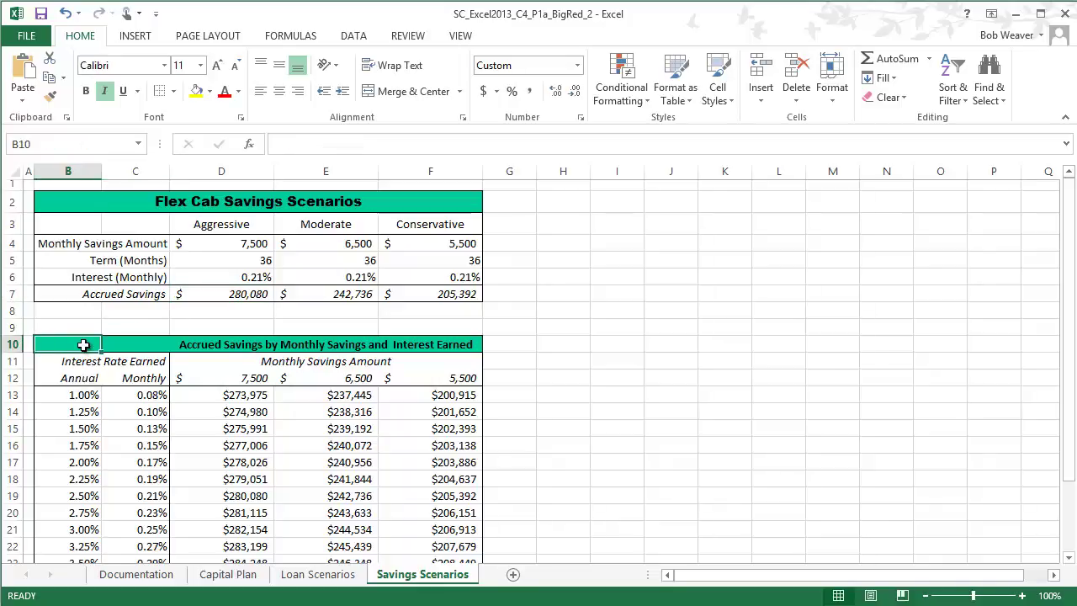
drag(96, 344, 426, 343)
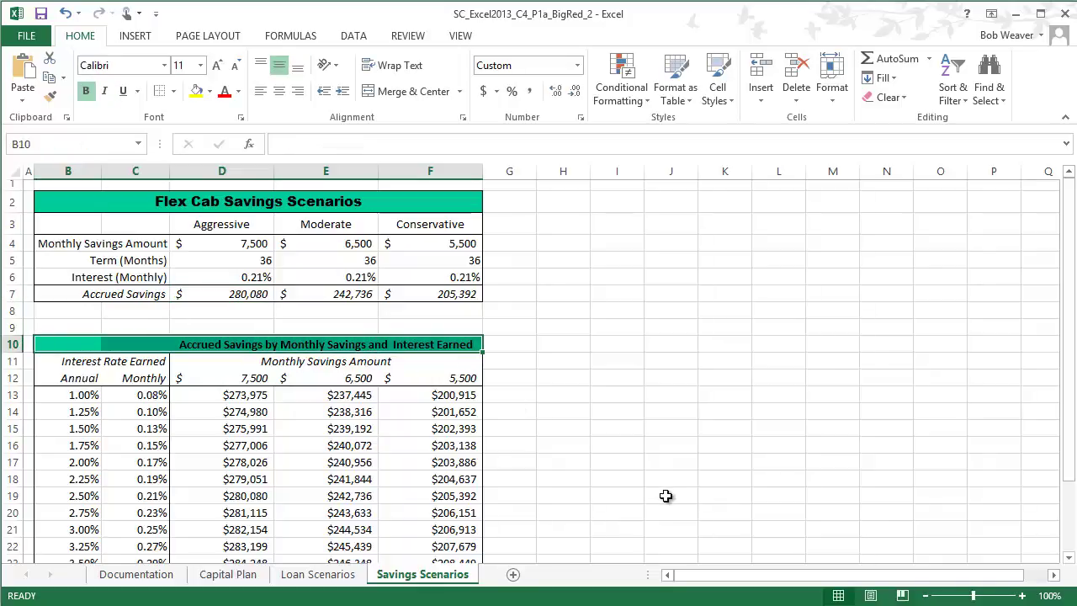
key(alt+Tab)
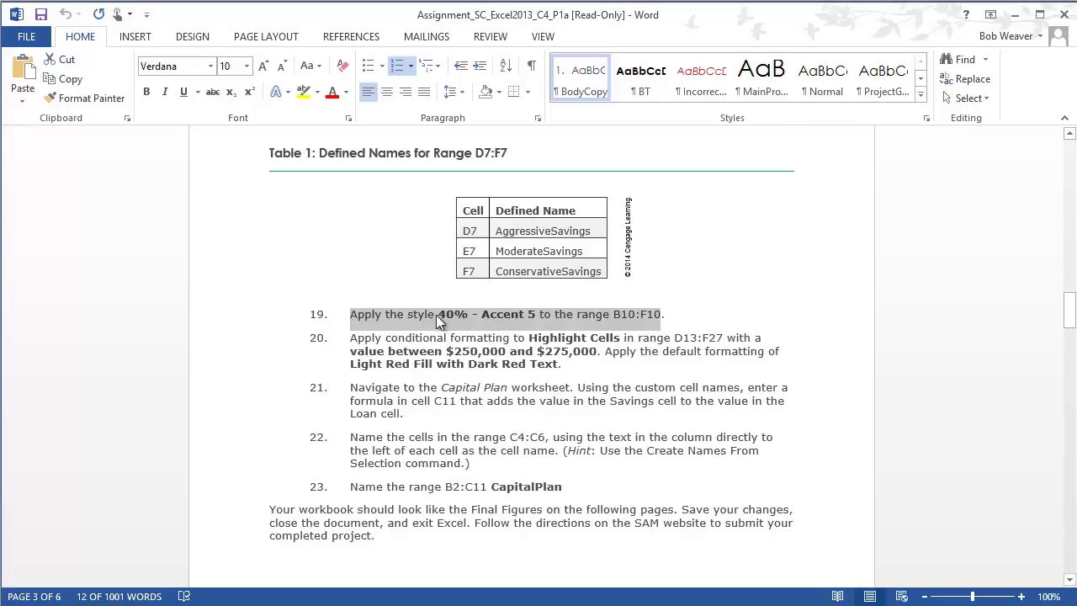
key(alt+Tab)
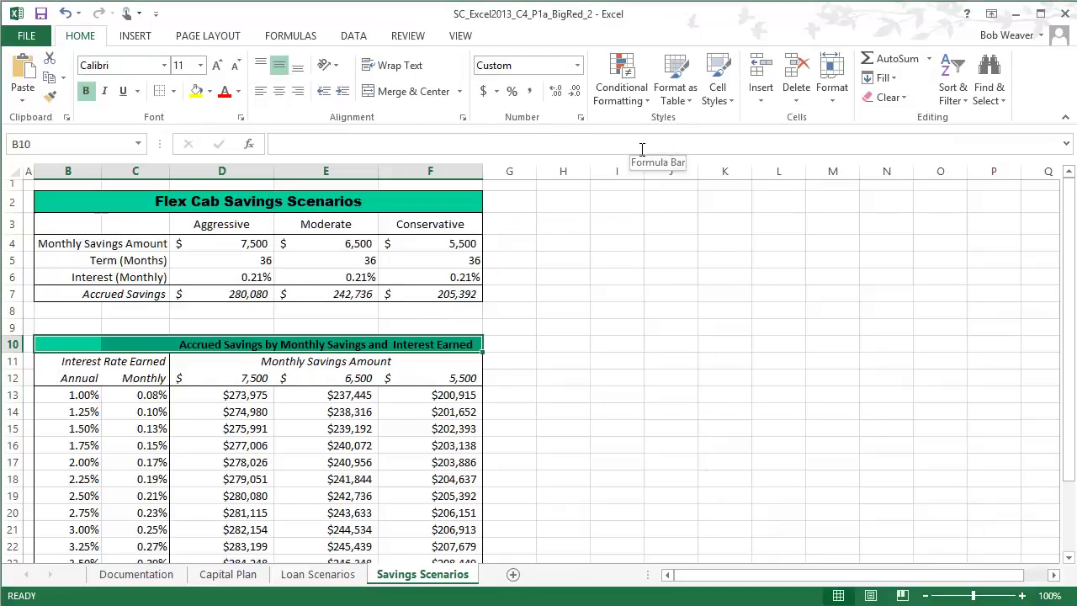
click(718, 95)
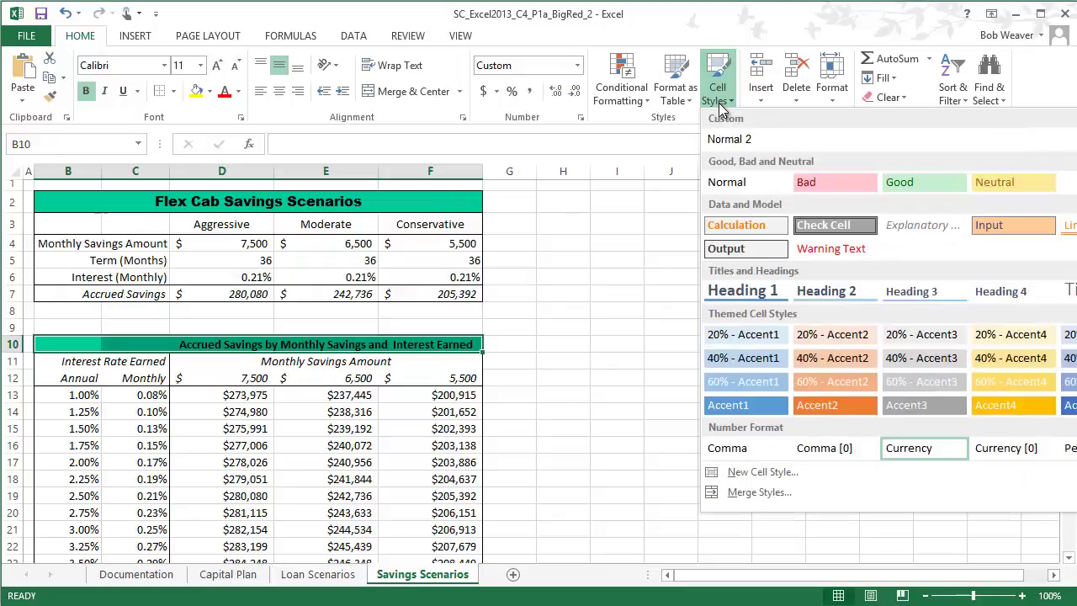
key(alt+Tab)
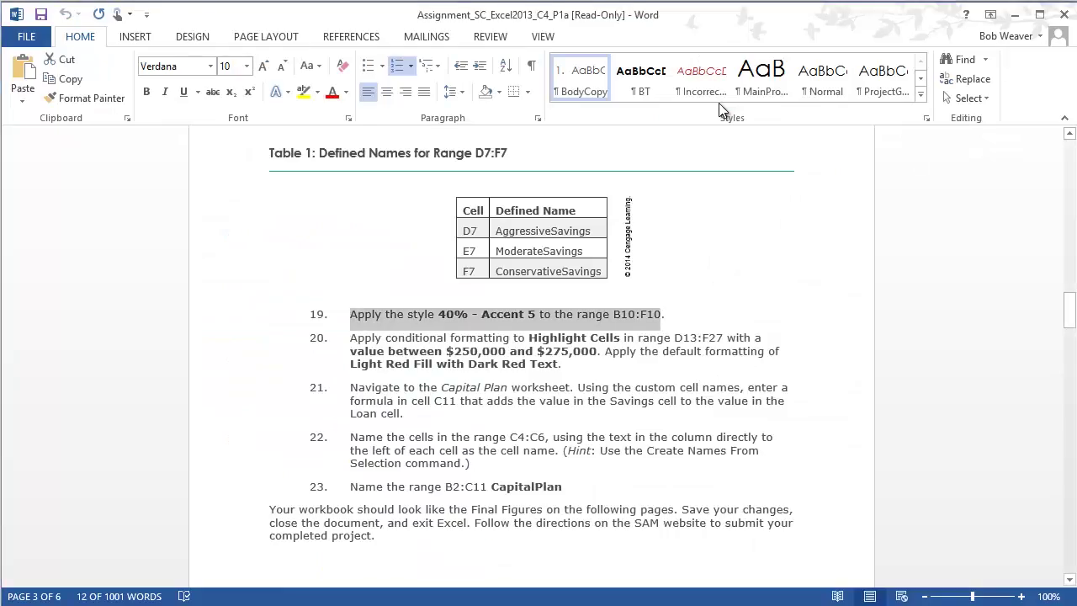
key(alt+Tab)
click(718, 93)
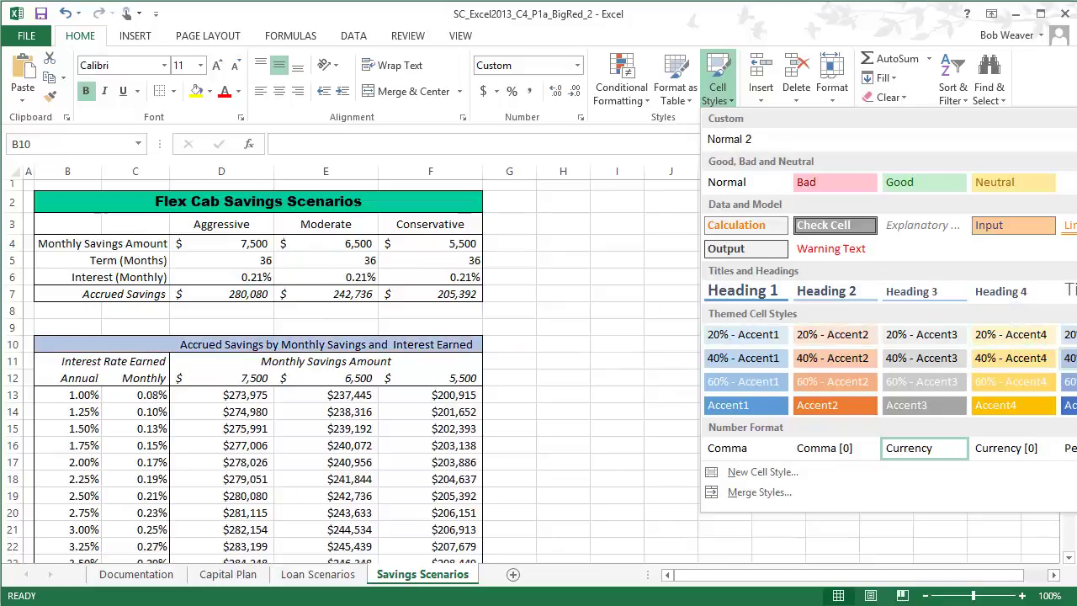
click(1067, 358)
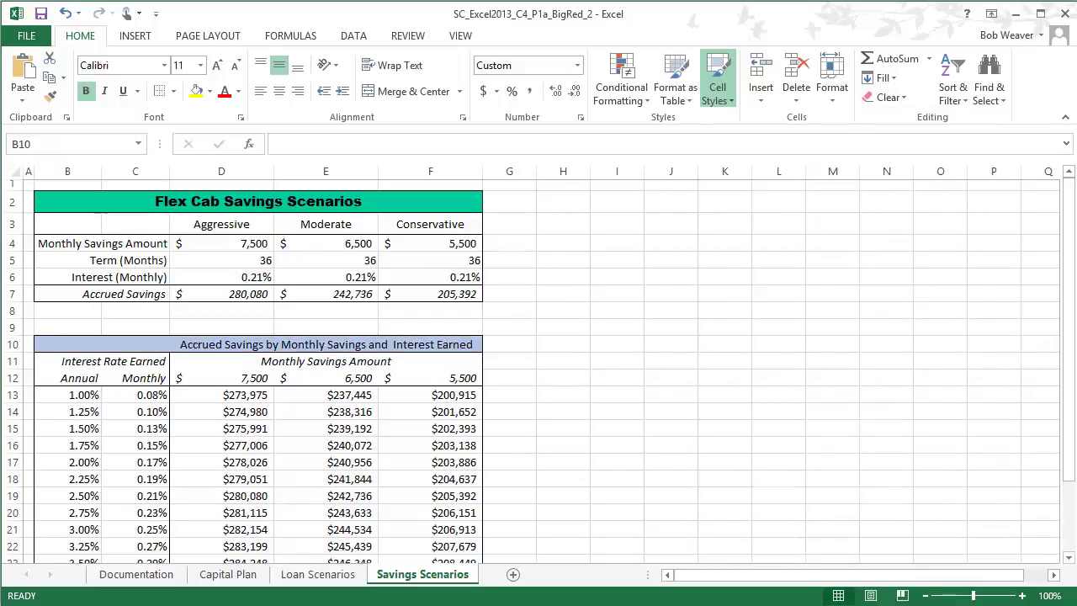
Step: Read instruction 20 on conditional formatting in the Word assignment and return to the Excel workbook
key(alt+Tab)
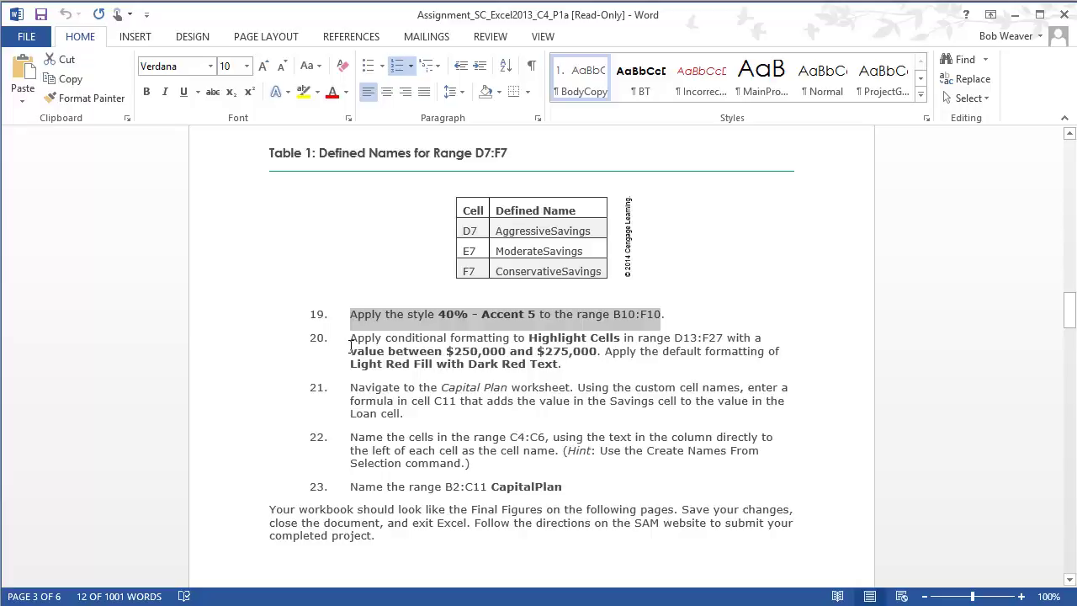
drag(349, 342, 651, 384)
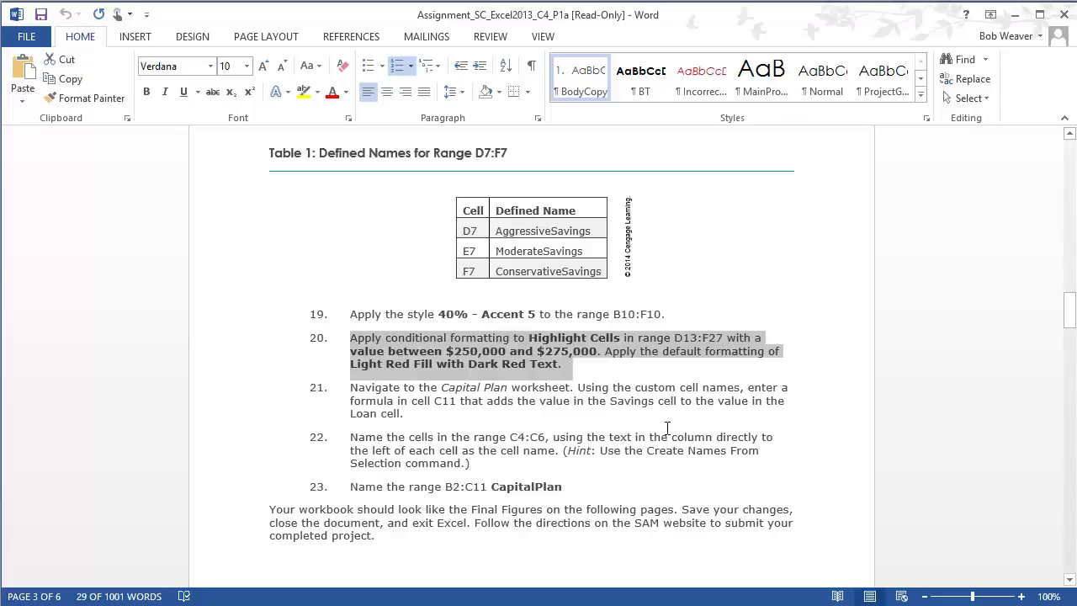
key(alt+Tab)
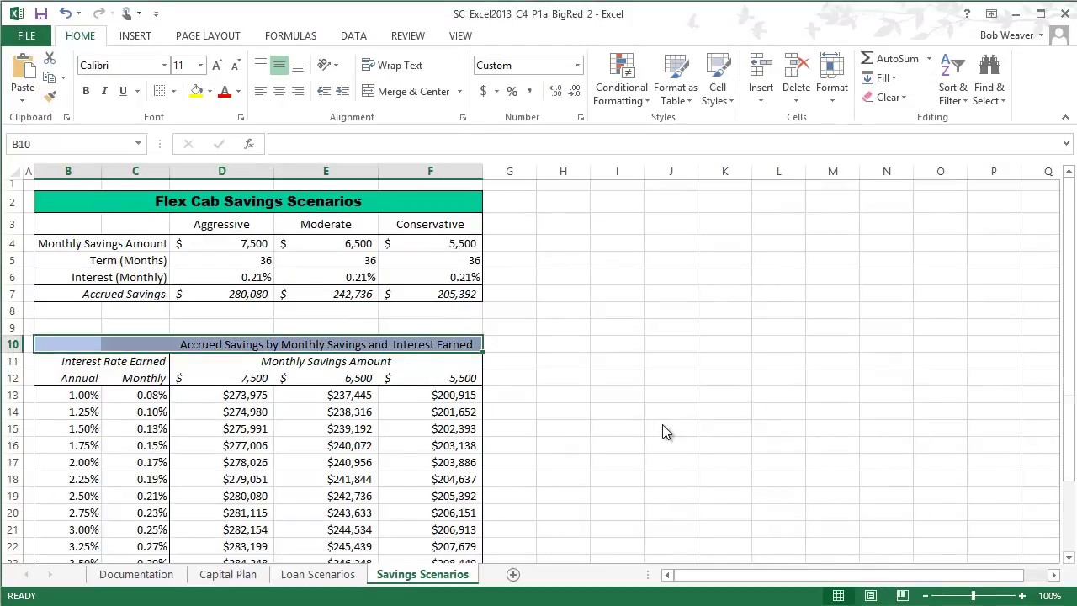
key(alt+Tab)
key(alt+Tab)
Step: Add a Between highlight rule to D13:F27 for values from 250000 to 275000, using Light Red Fill with Dark Red Text
click(211, 398)
drag(211, 399, 423, 534)
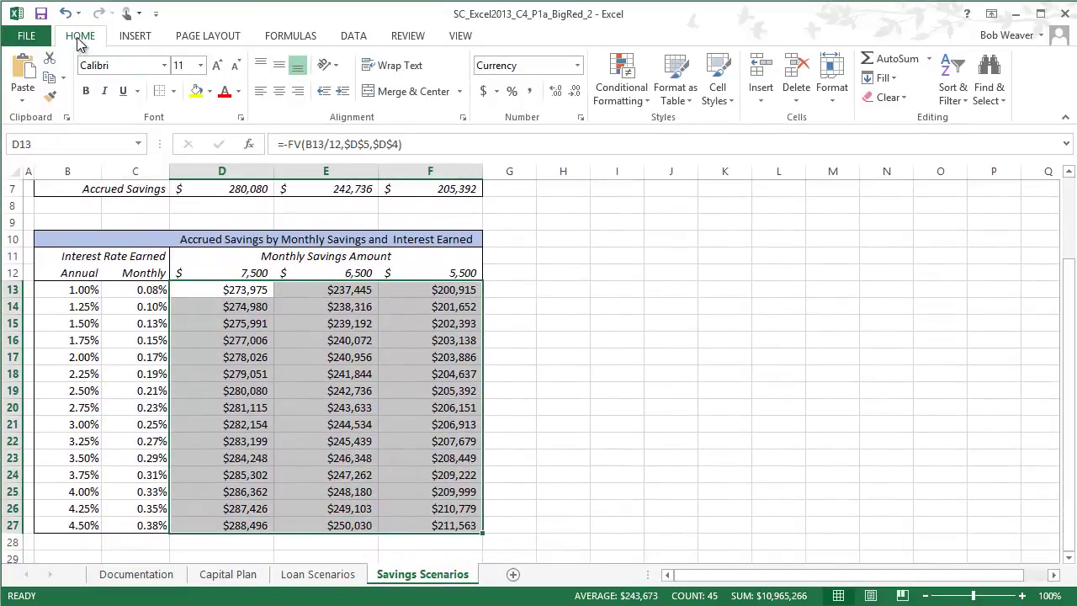
click(638, 108)
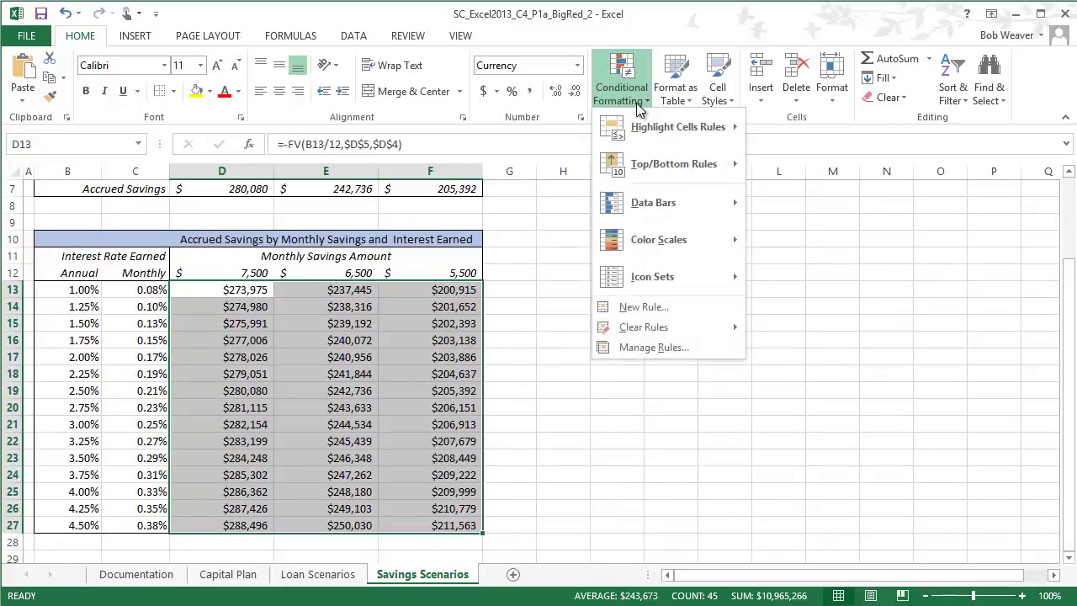
mouse_move(650, 134)
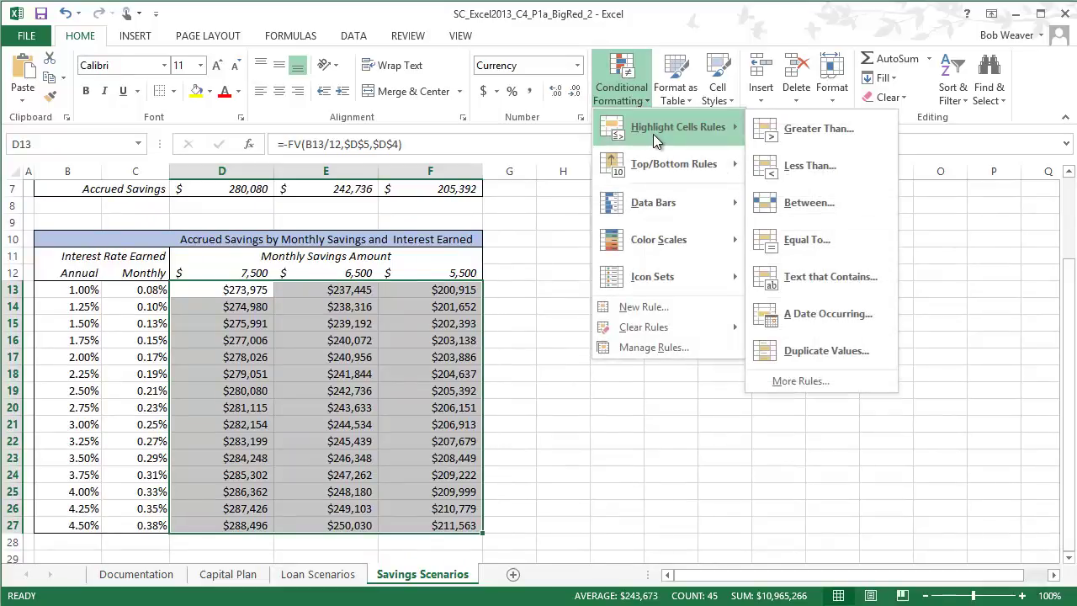
click(804, 205)
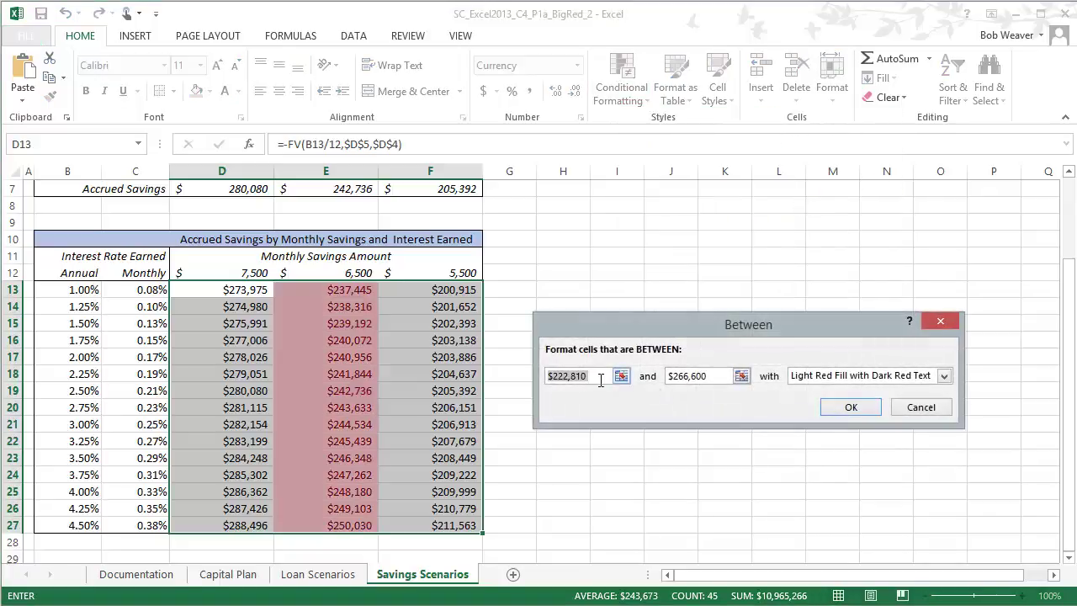
drag(600, 379, 506, 378)
text(25)
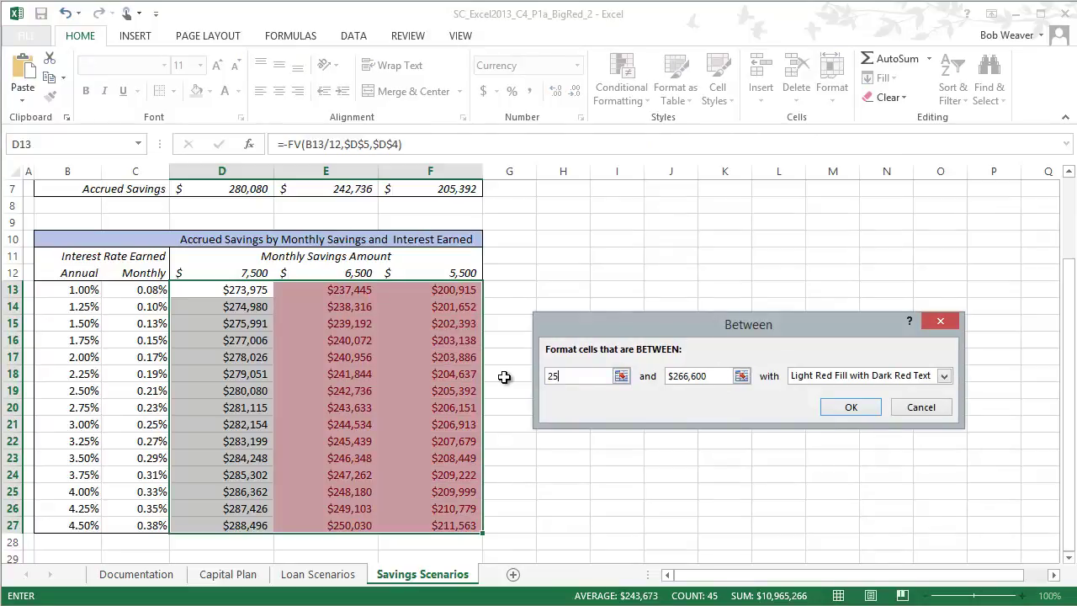
text(0000)
key(Tab)
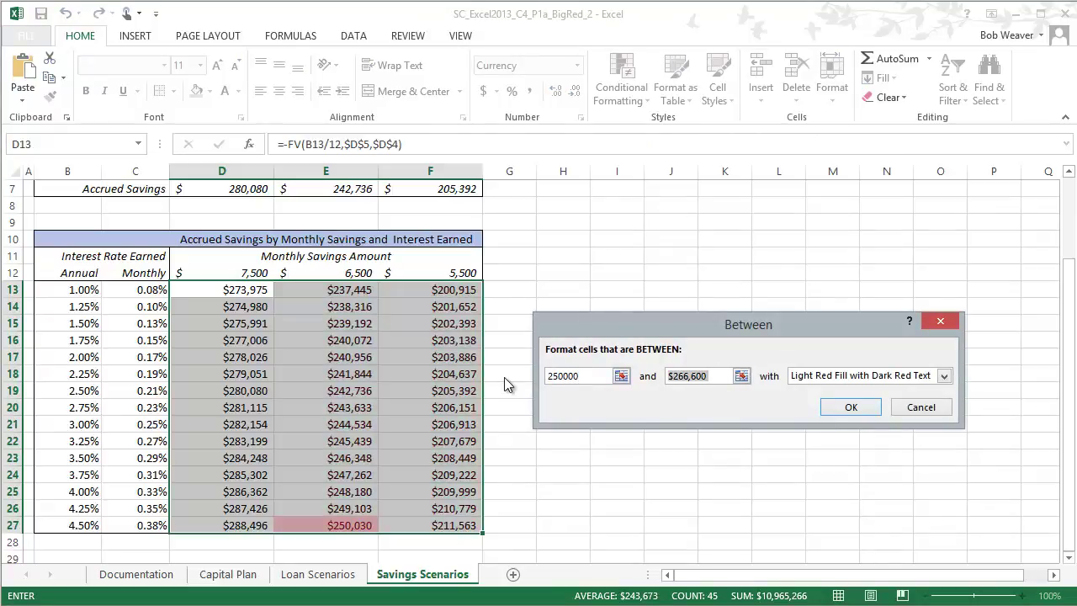
text(275000)
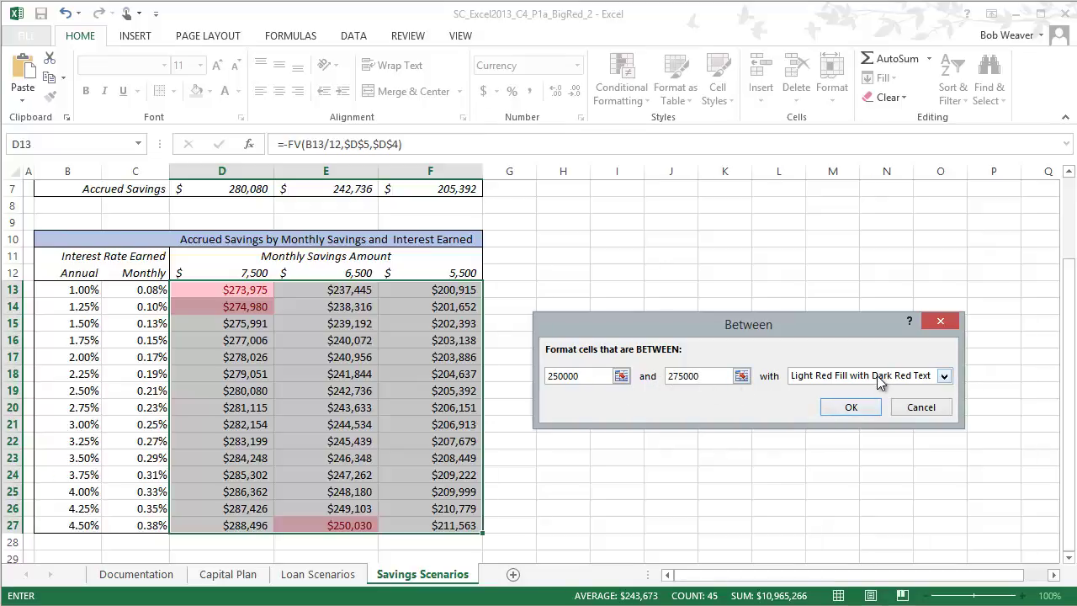
click(850, 407)
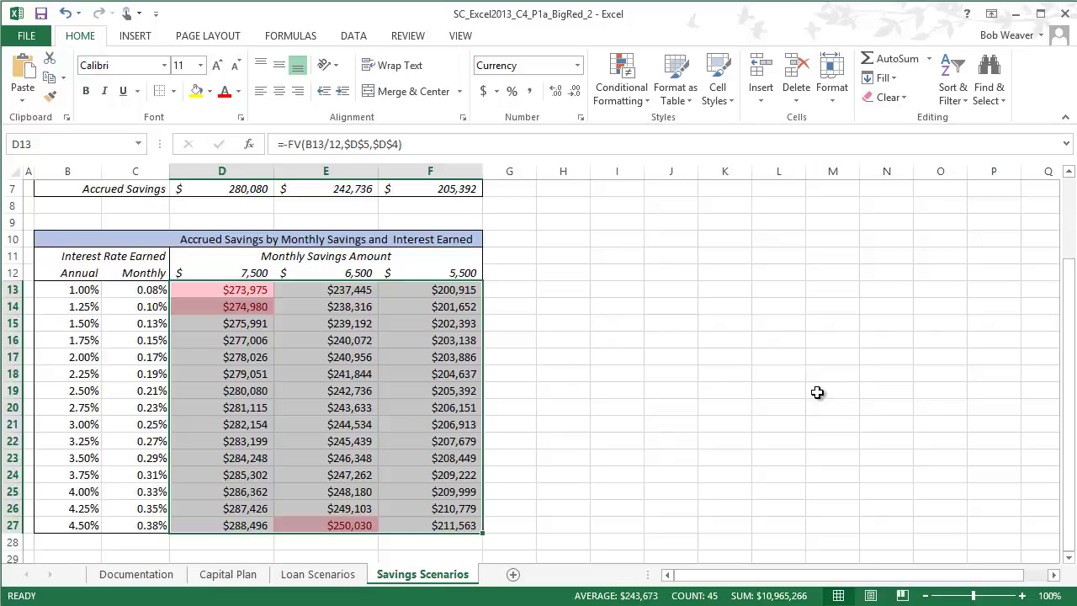
Step: Read instruction 21 in the Word assignment and select cell C11 on the Capital Plan sheet in Excel
key(alt+Tab)
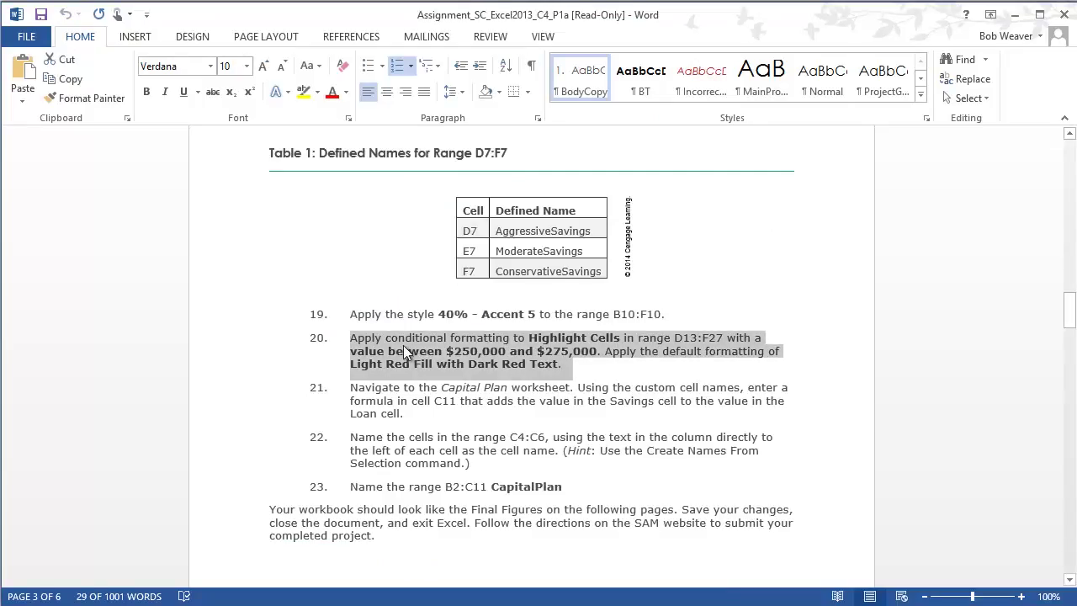
triple_click(356, 387)
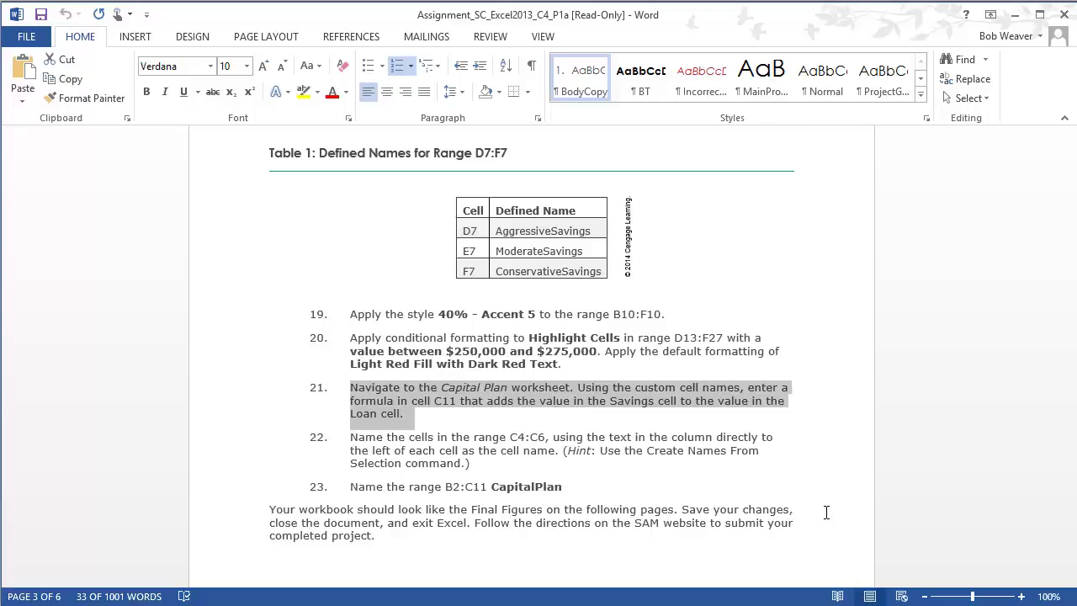
key(alt+Tab)
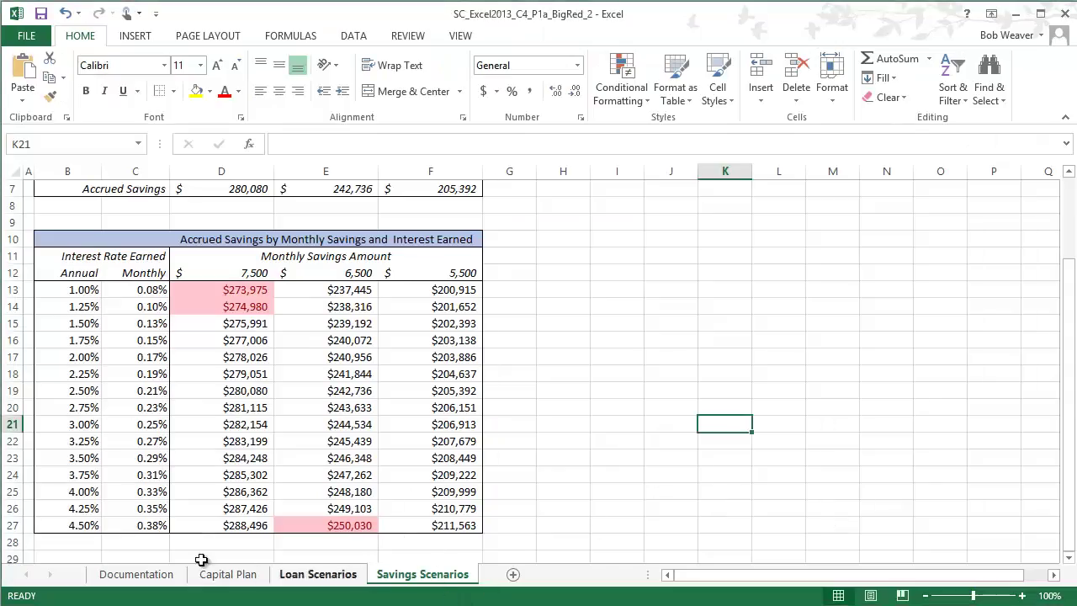
click(224, 579)
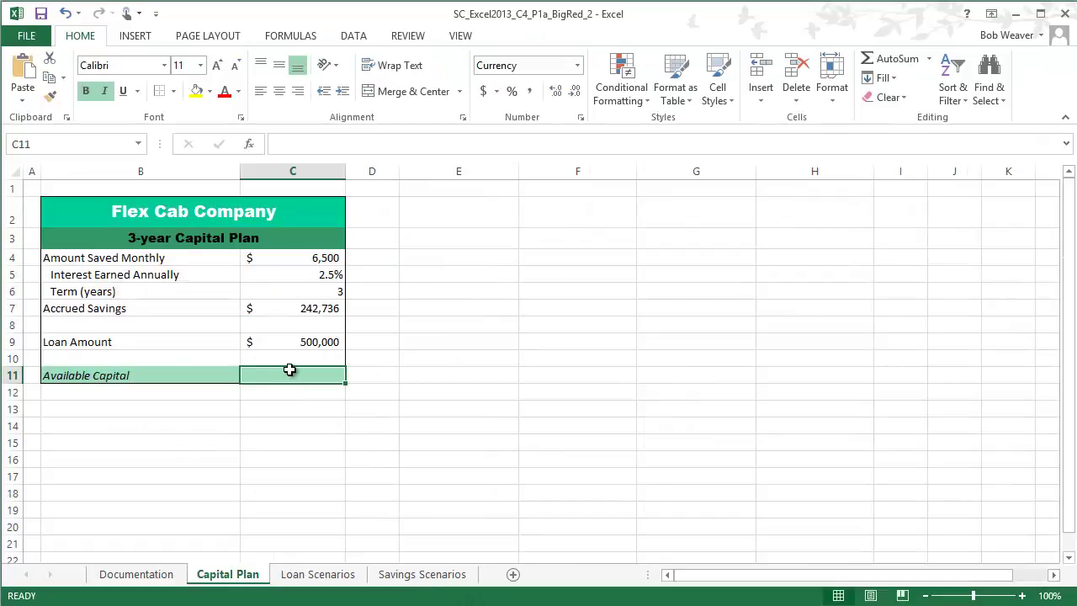
click(290, 360)
click(288, 376)
Step: Recheck instruction 21 and the defined names in Table 1 of the Word assignment
key(alt+Tab)
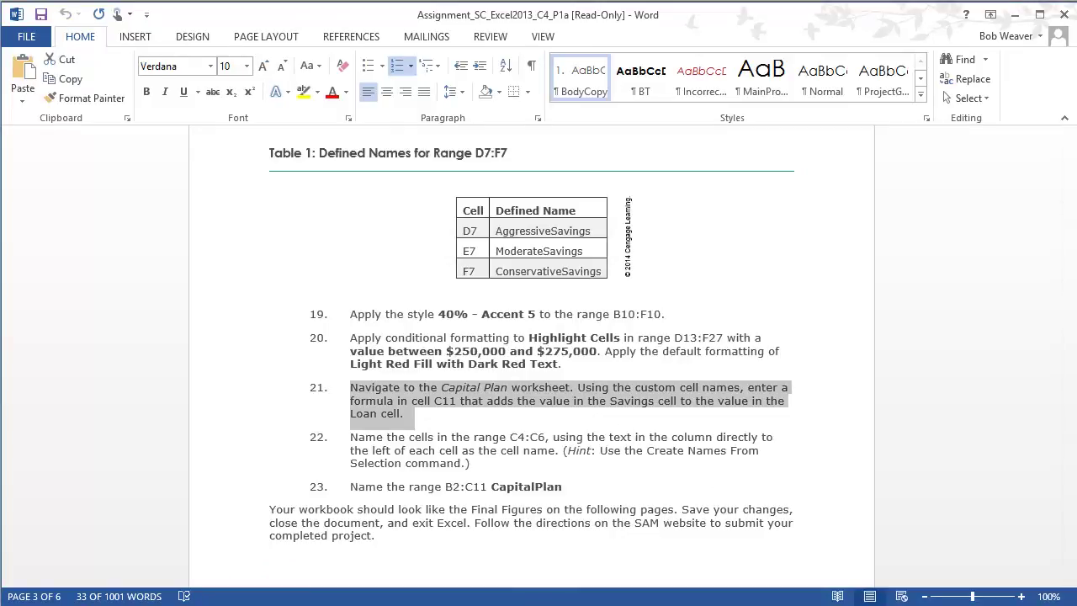
key(alt+Tab)
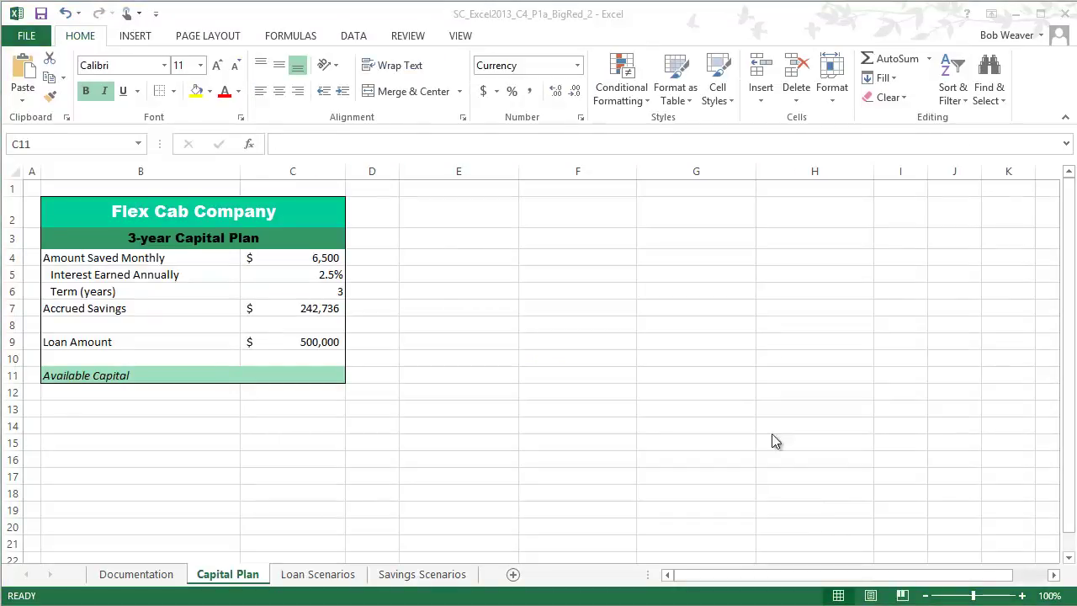
key(alt+Tab)
key(alt+Tab)
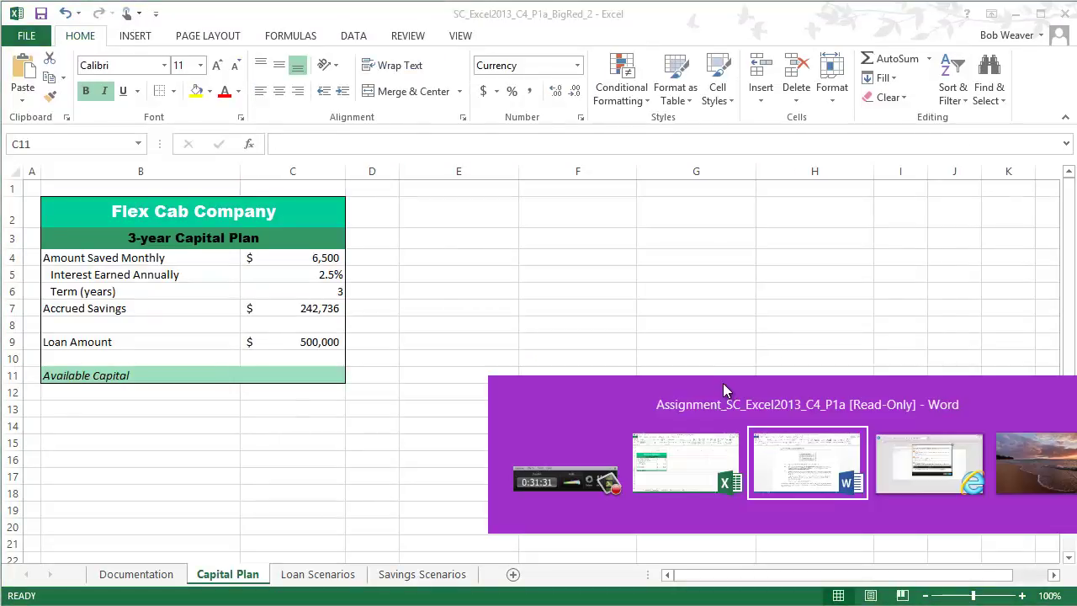
key(alt+Tab)
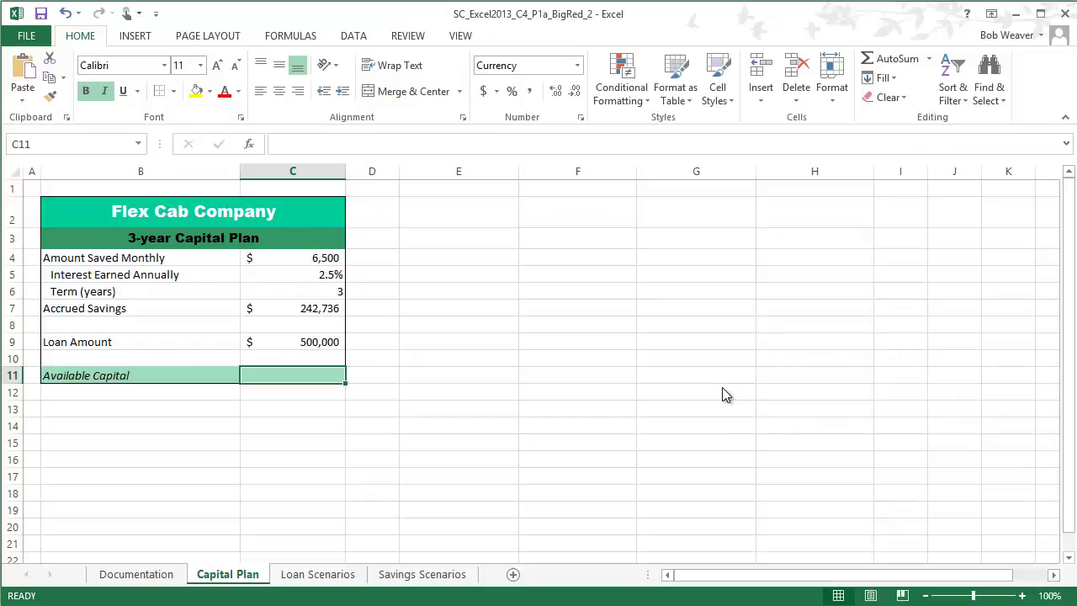
key(alt+Tab)
key(alt+Tab)
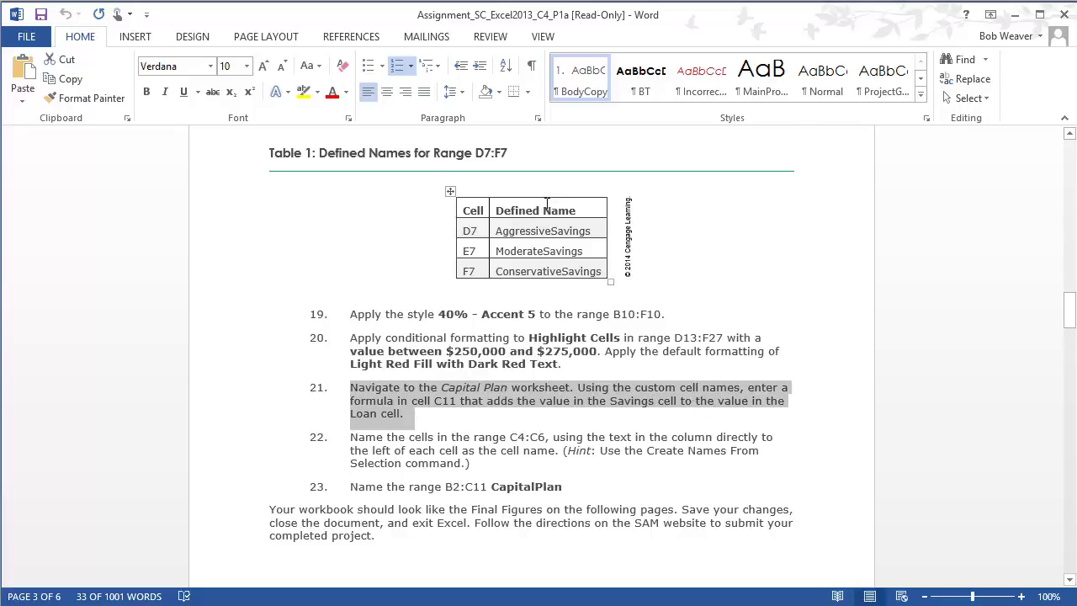
drag(521, 227, 547, 286)
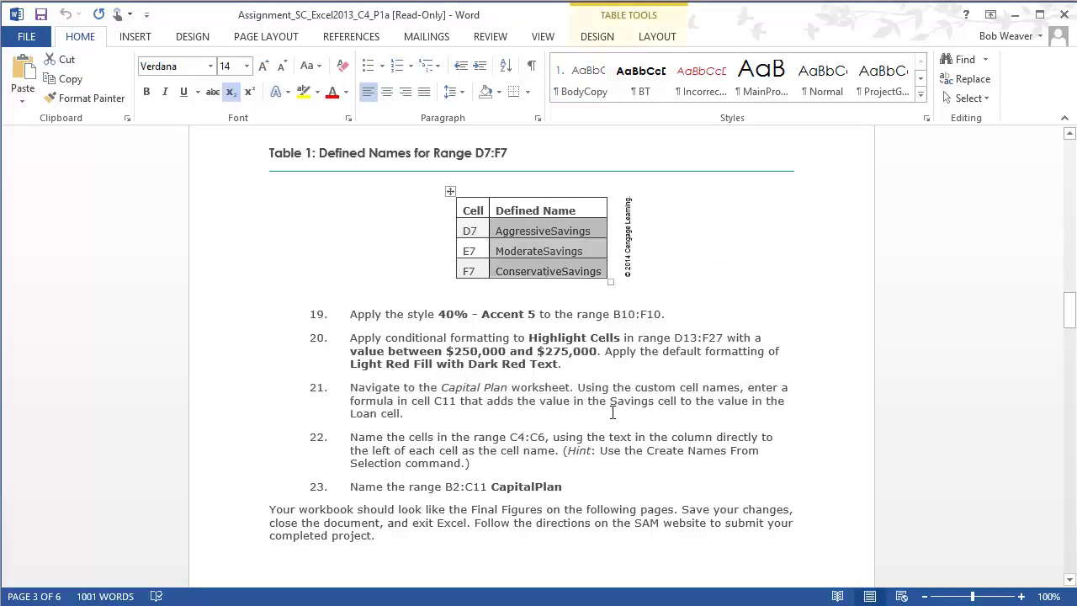
Step: Switch to Excel, list the workbook's defined names and go to the cell named Loan
key(alt+Tab)
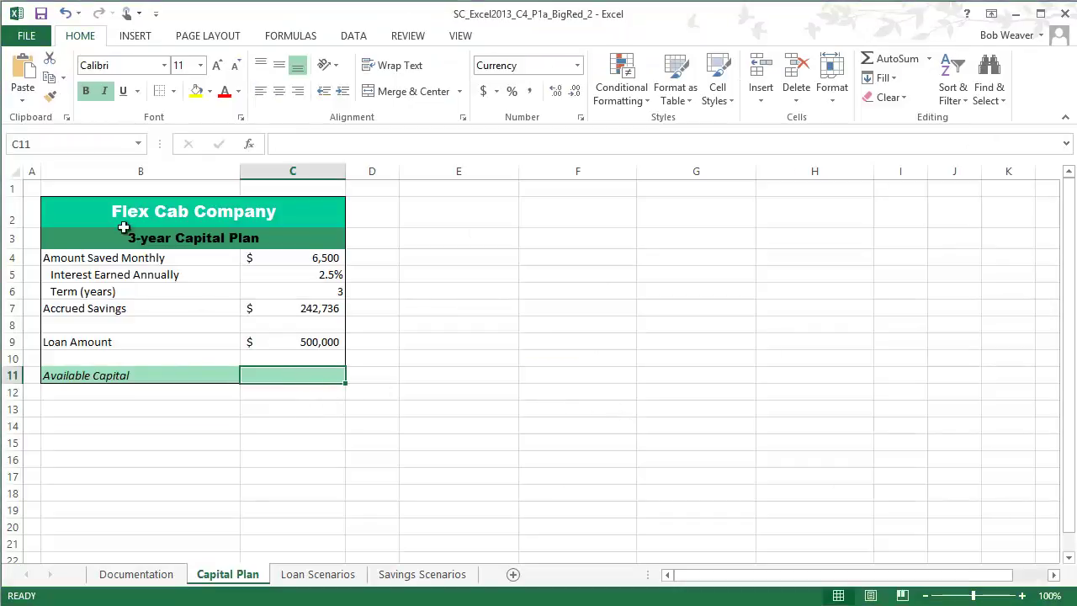
click(138, 145)
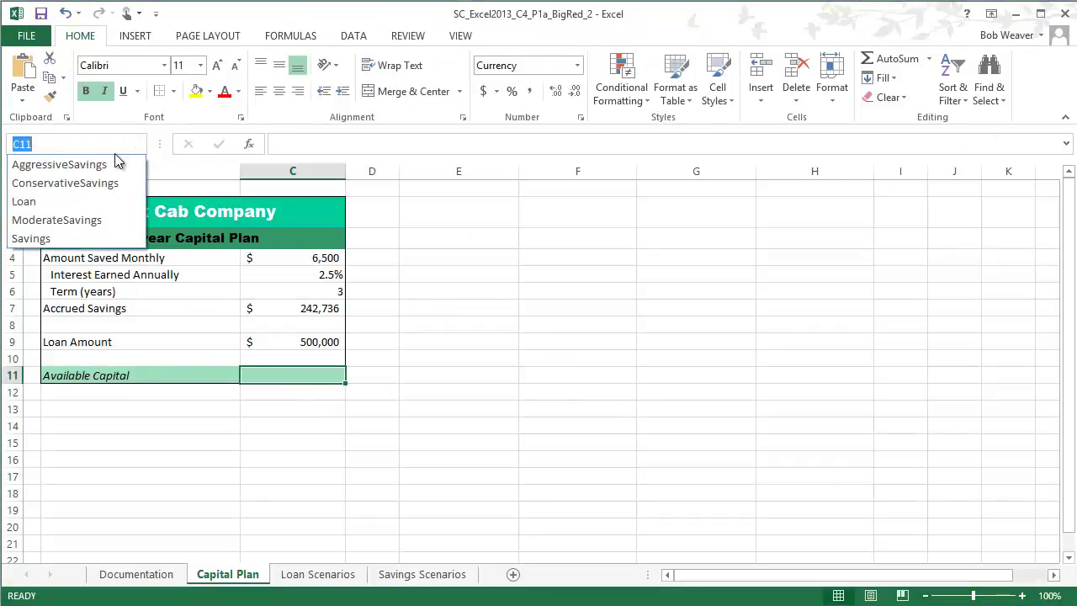
click(51, 203)
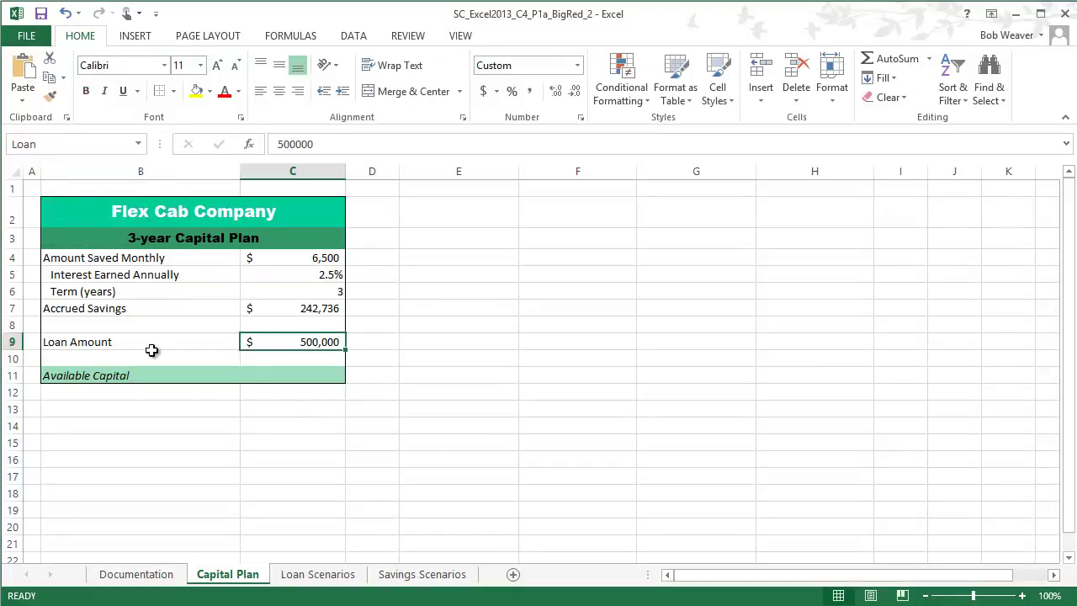
Step: Go to the cell named Savings to see which cell it is, and select cell C11
click(138, 145)
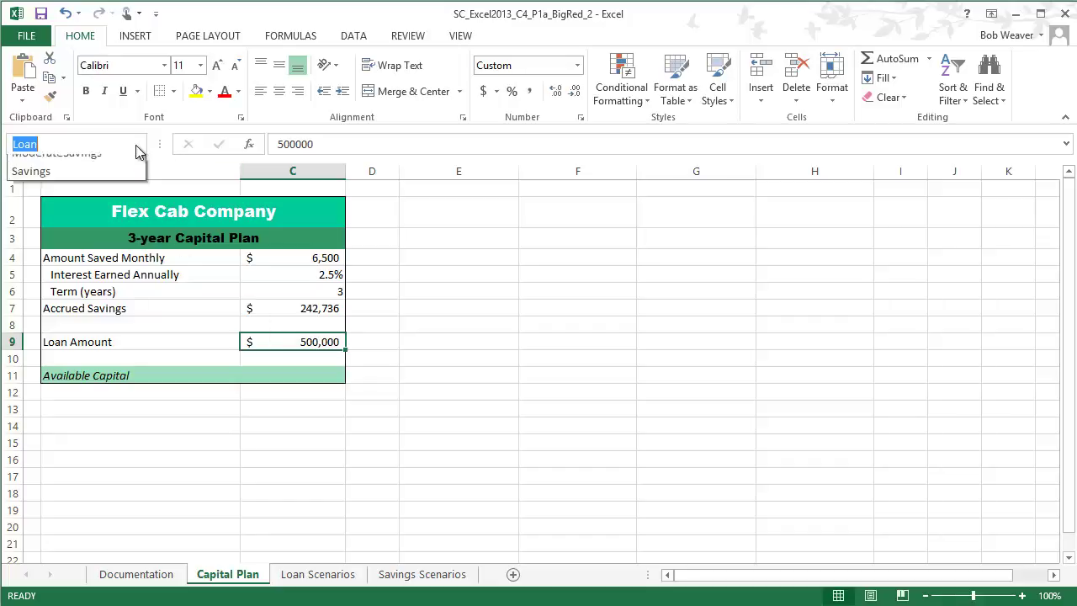
click(38, 238)
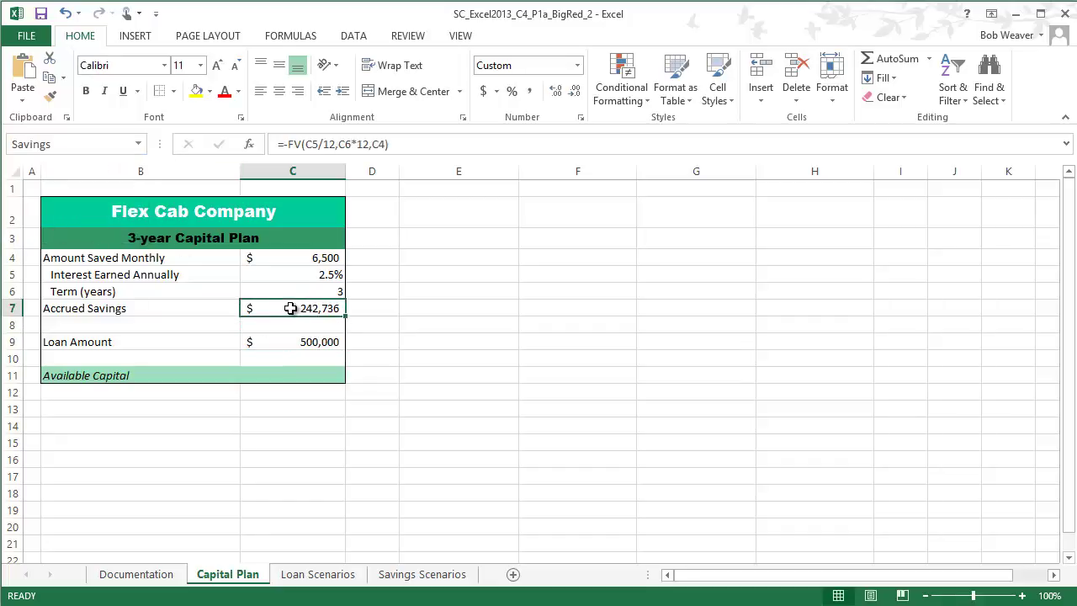
click(299, 375)
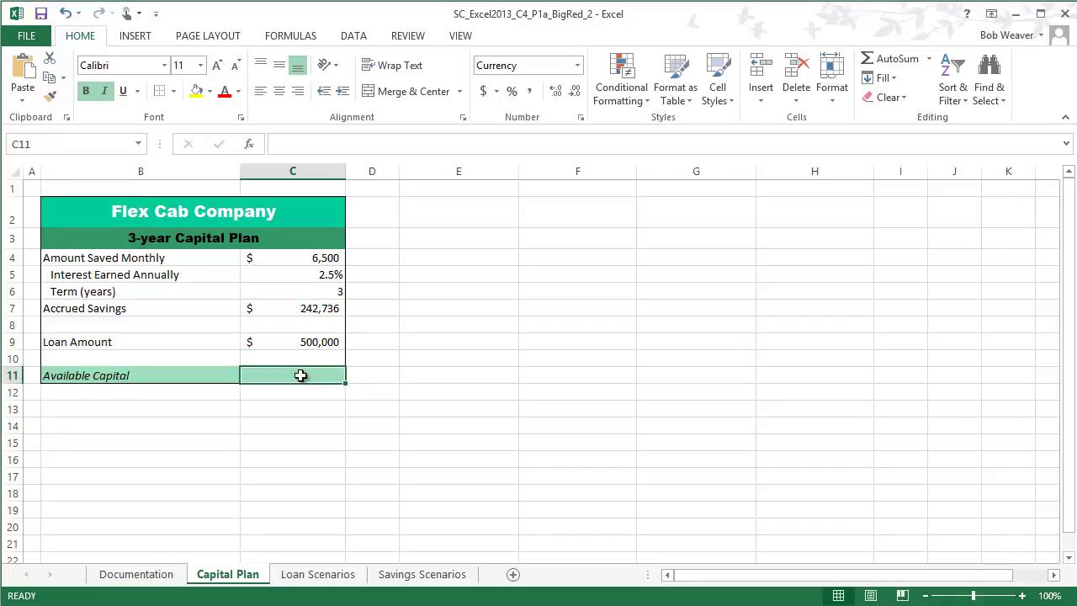
Step: Switch to Word to reread the formula requirement in instruction 21 of the assignment, and return to the Excel workbook
key(alt+Tab)
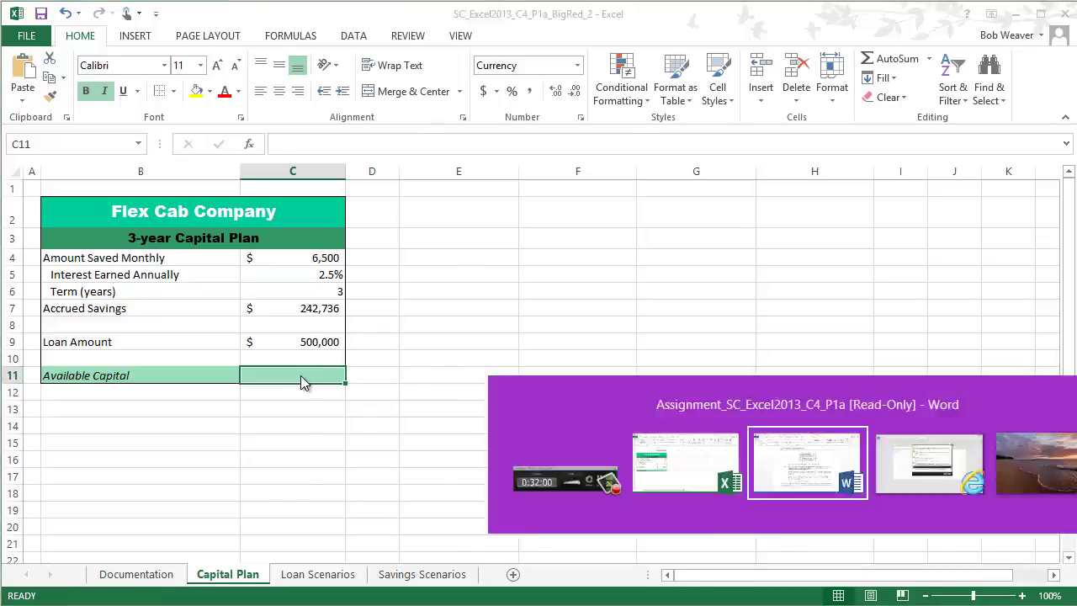
click(588, 401)
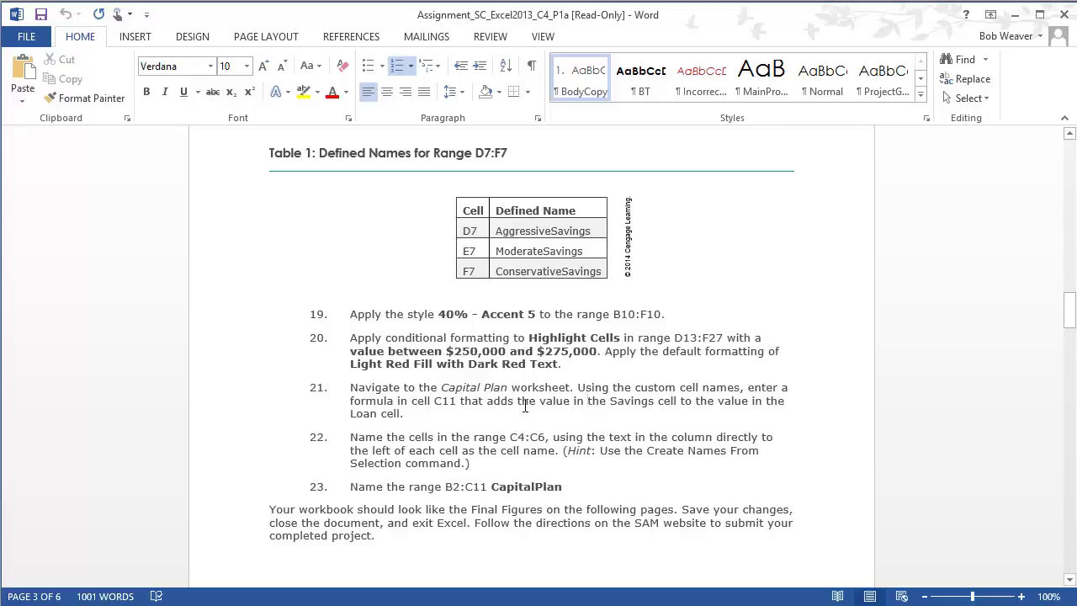
drag(503, 401, 655, 401)
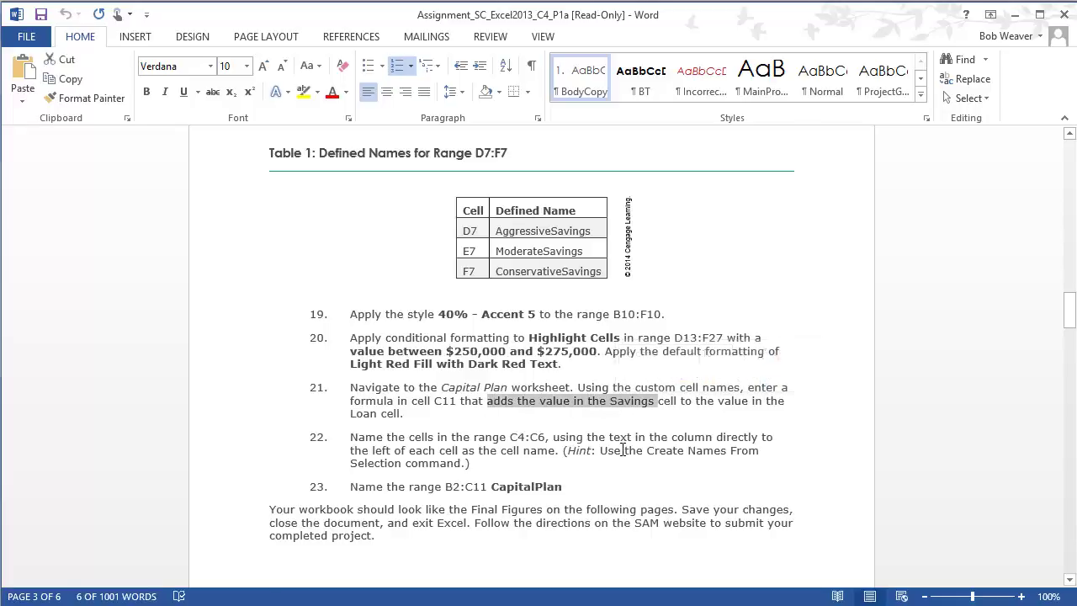
key(alt+Tab)
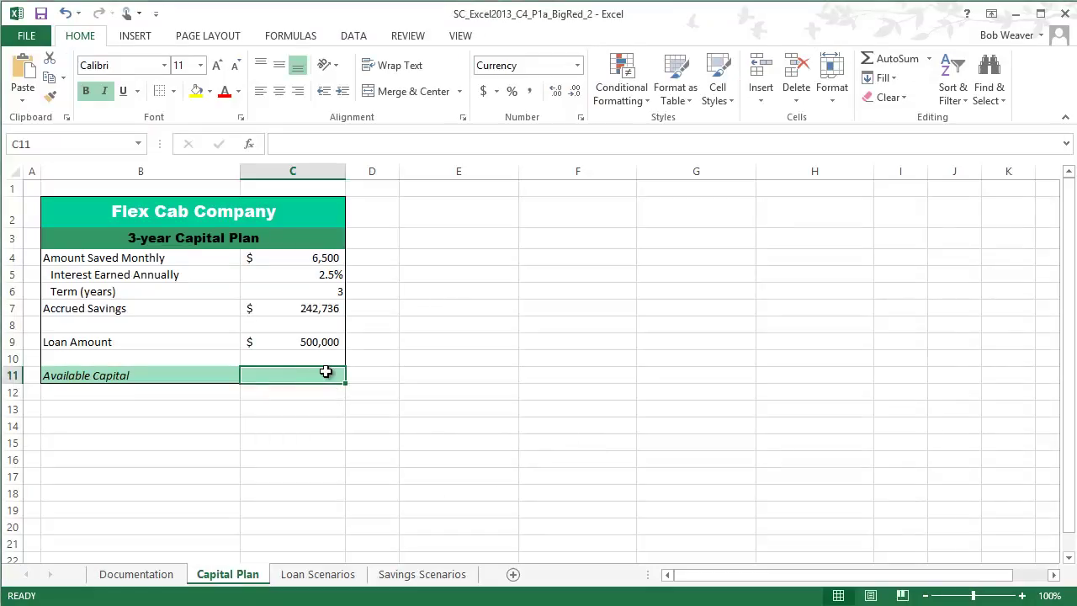
text(=)
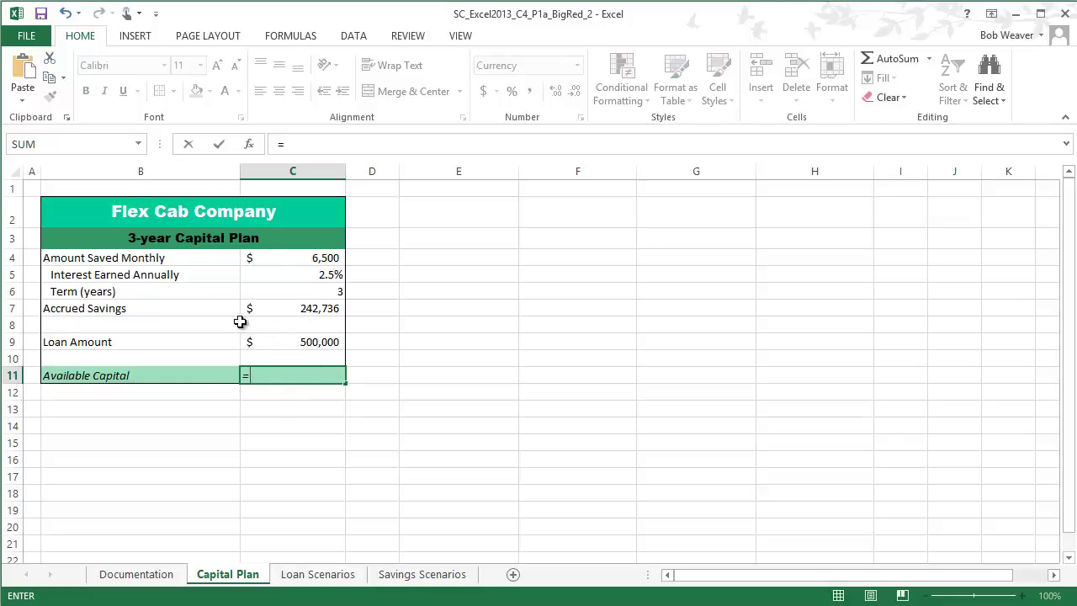
click(138, 144)
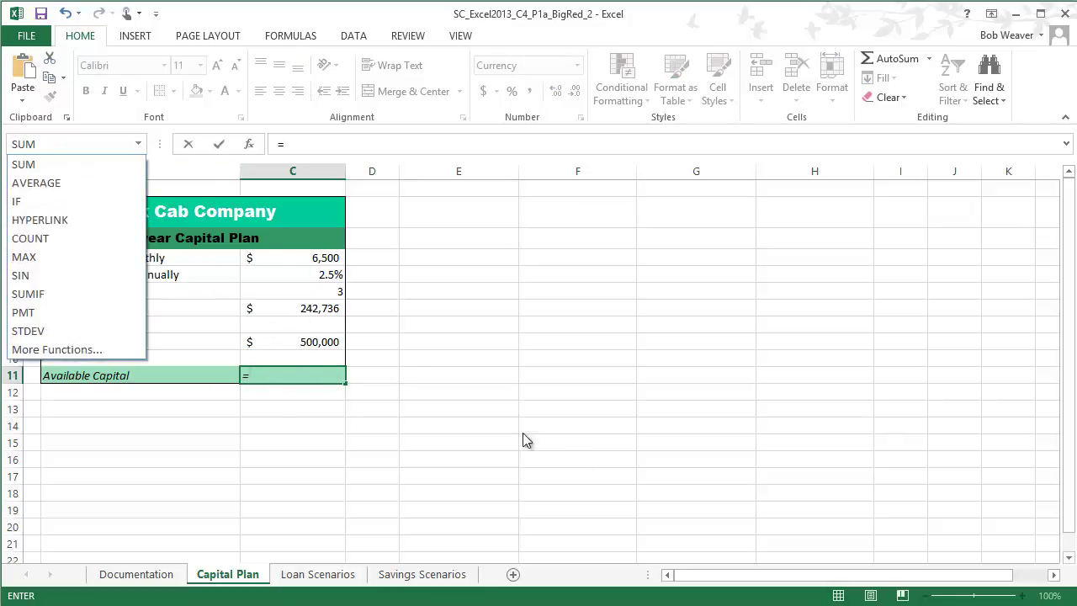
click(578, 435)
click(312, 371)
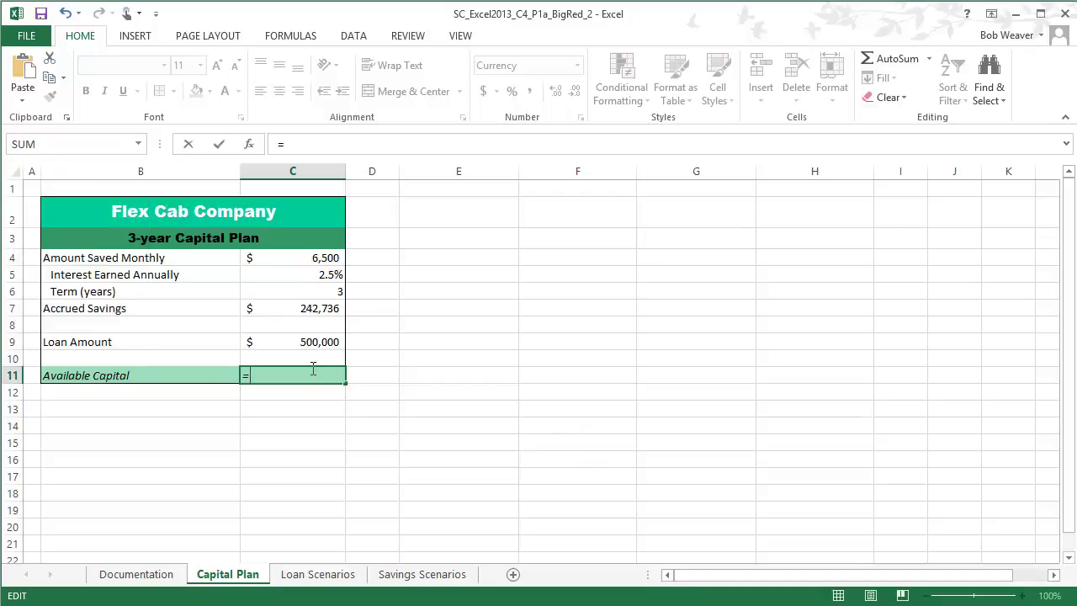
key(BackSpace)
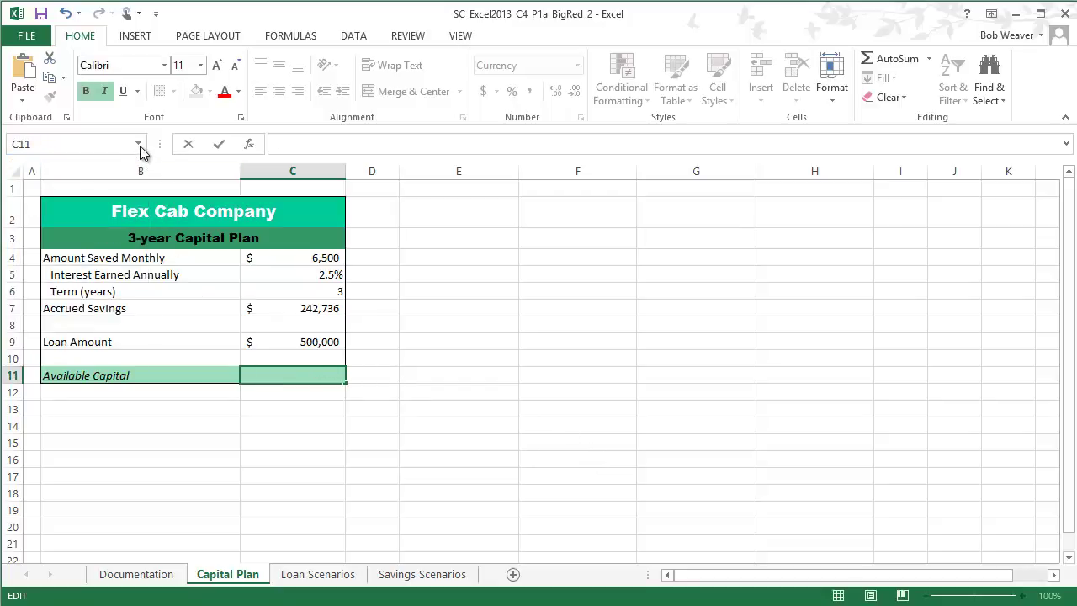
click(427, 371)
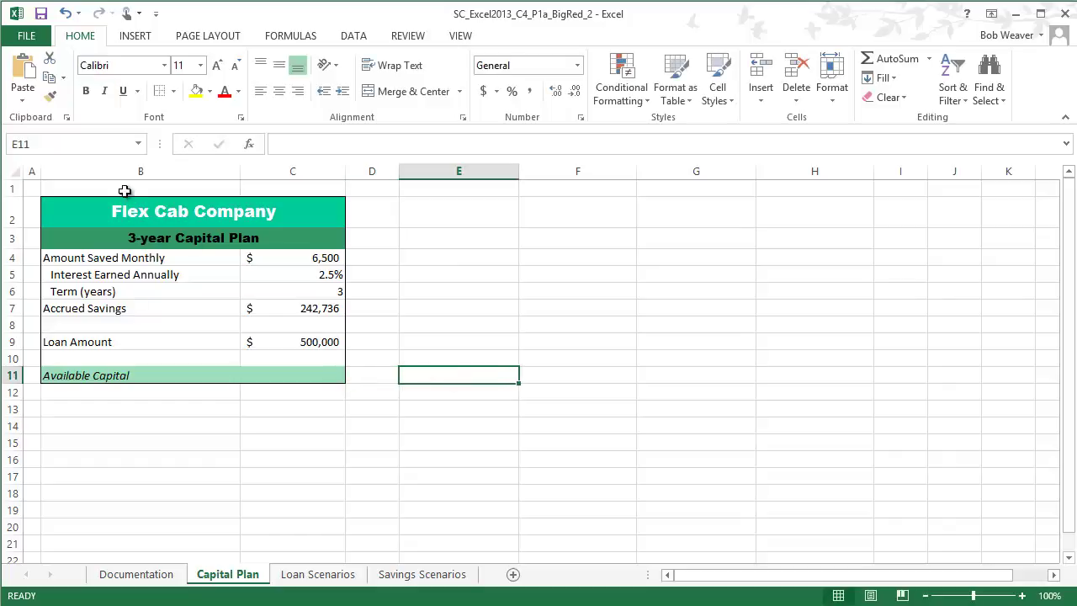
click(141, 150)
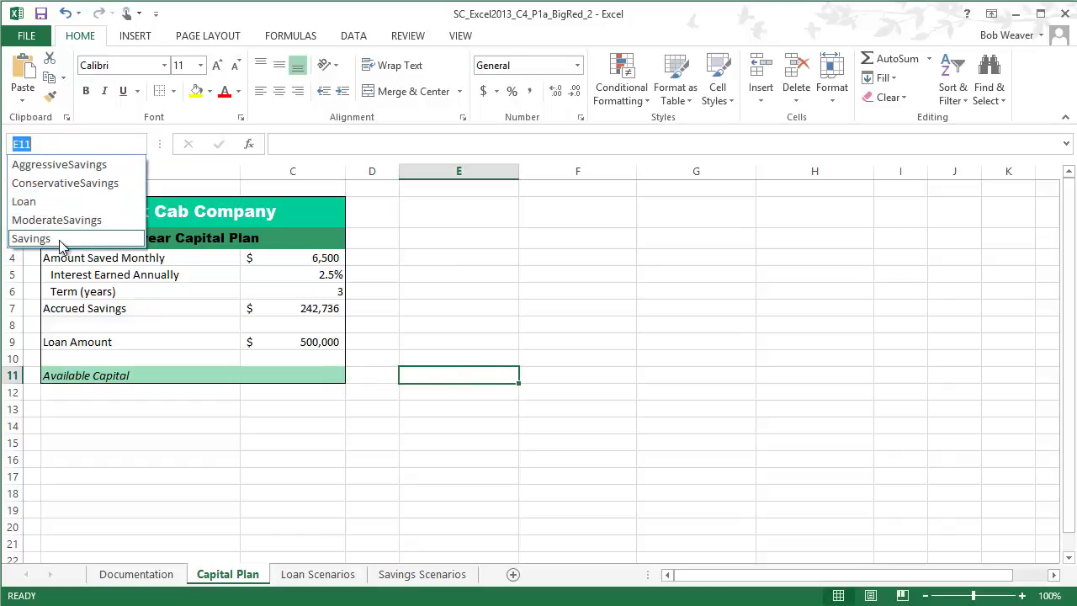
click(288, 375)
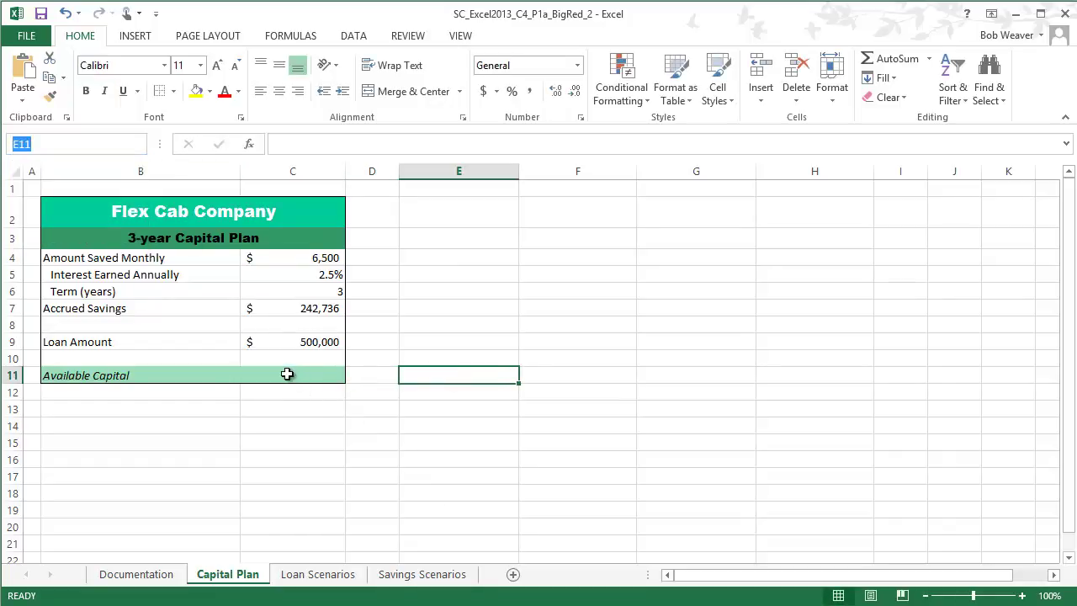
Step: Enter the formula =Loan+Savings in cell C11 for Available Capital
click(284, 375)
text(=L)
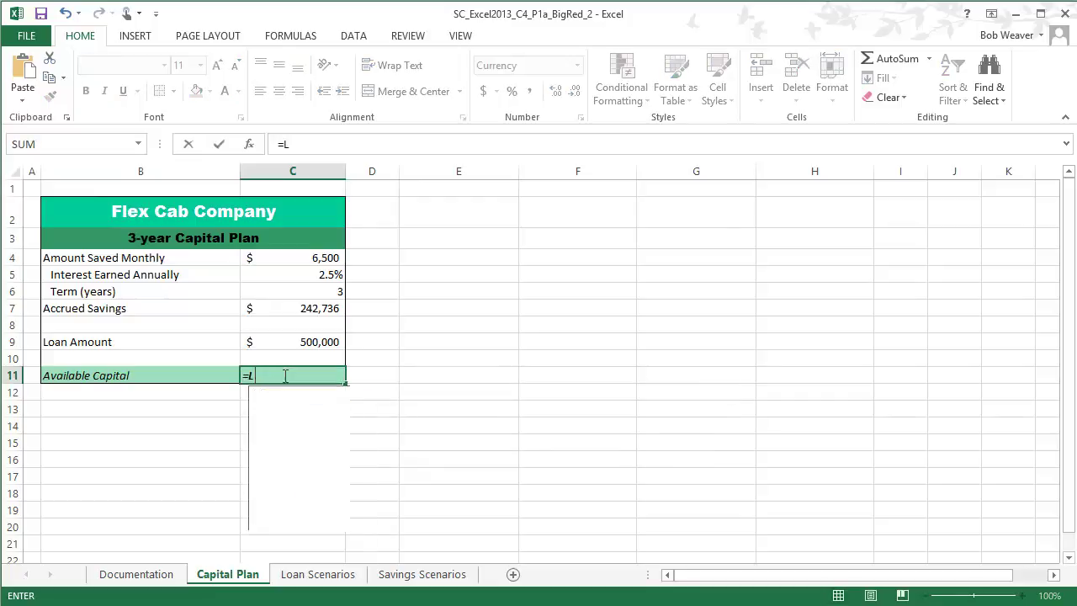
text(oan+Sa)
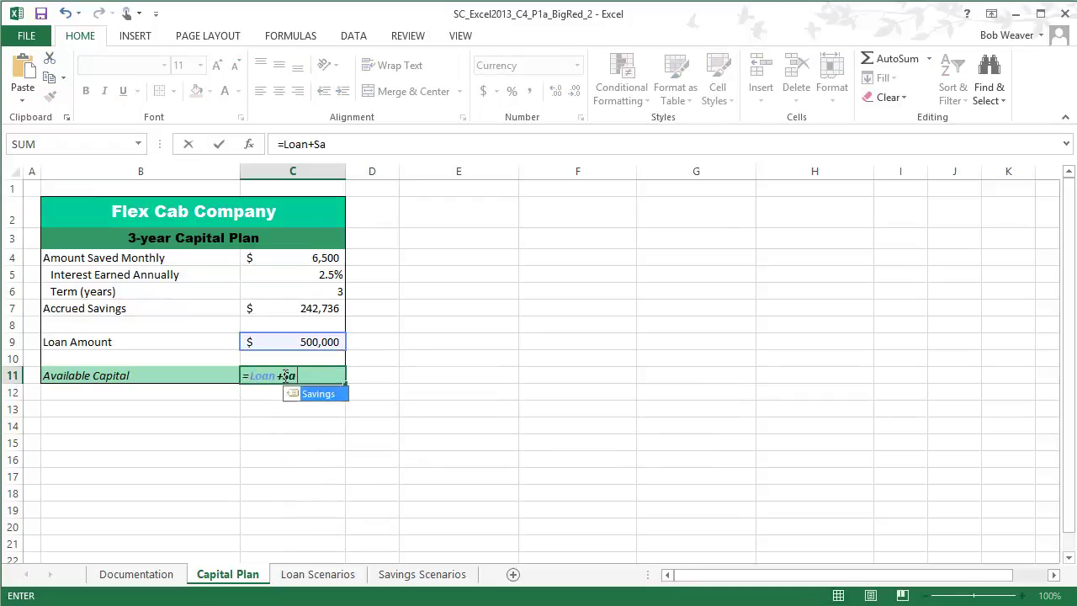
text(vings)
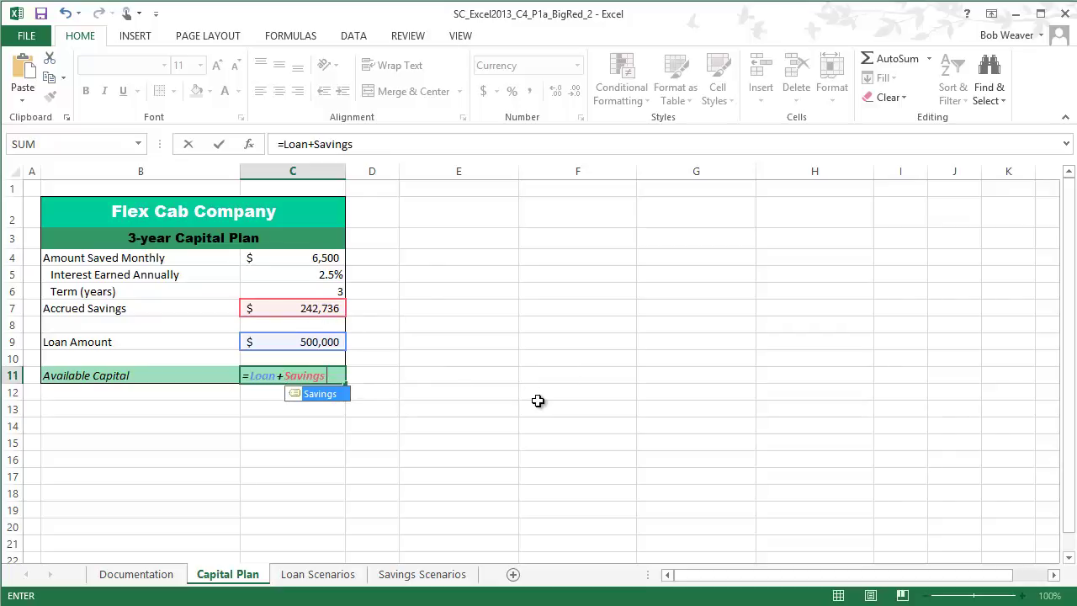
key(Return)
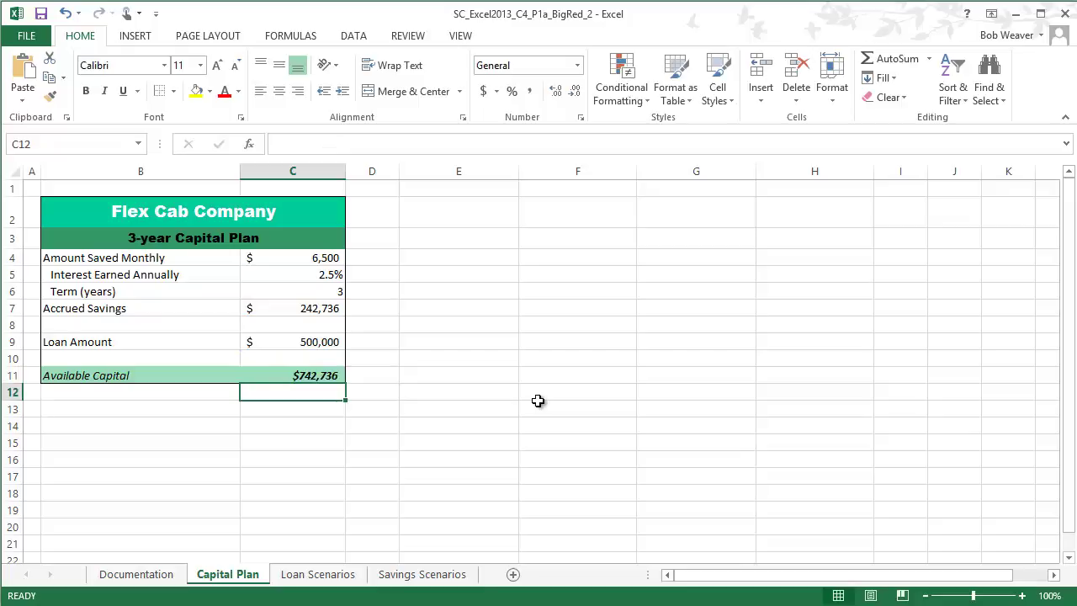
Step: Read instruction 22 in the Word assignment and check the cells C4:C6 and their adjacent labels in Excel
key(alt+Tab)
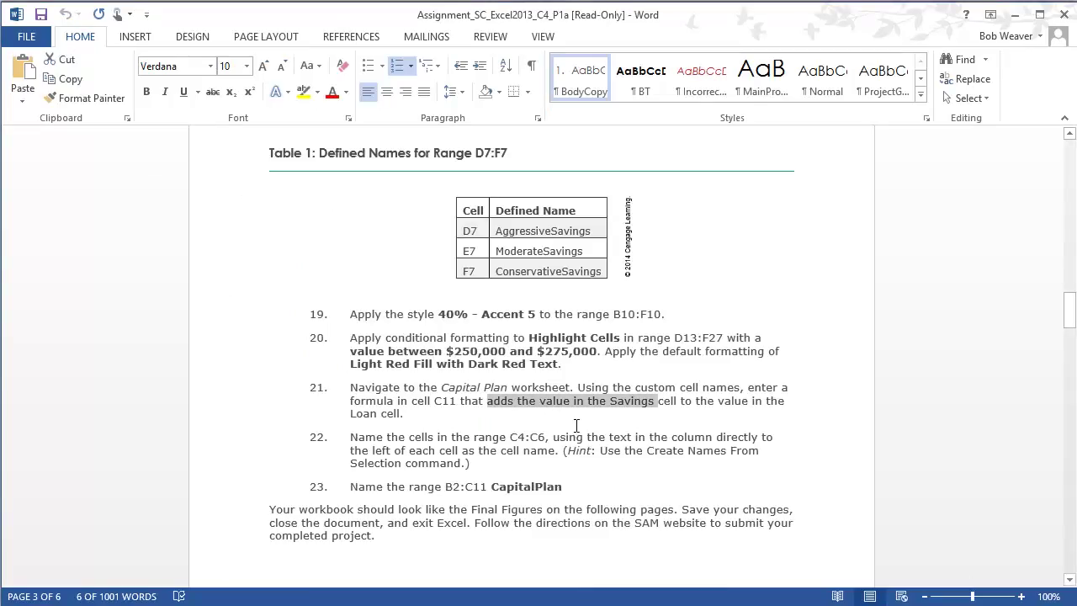
triple_click(543, 432)
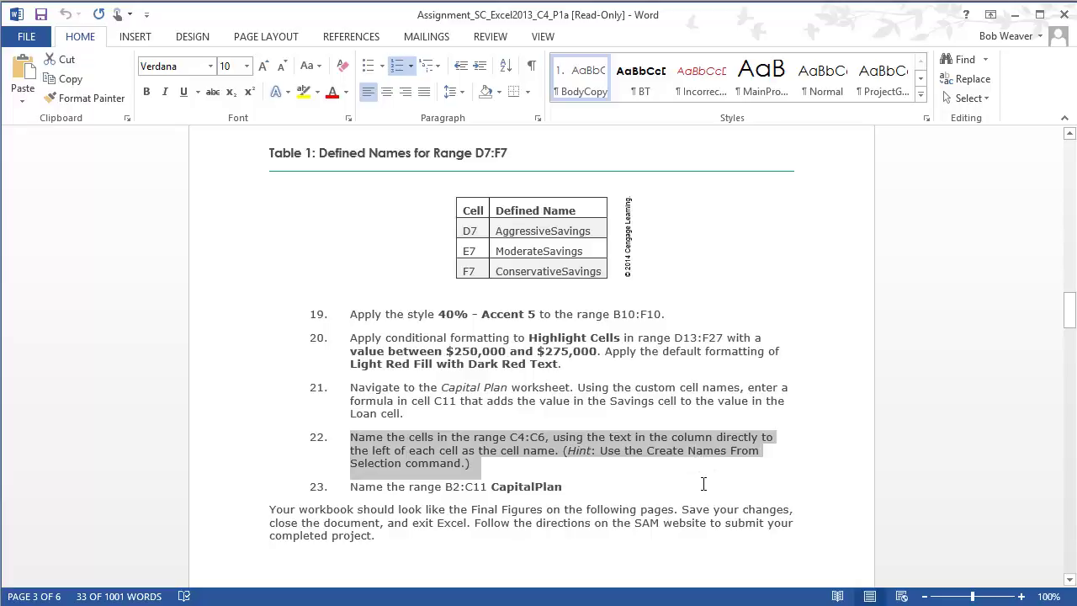
key(alt+Tab)
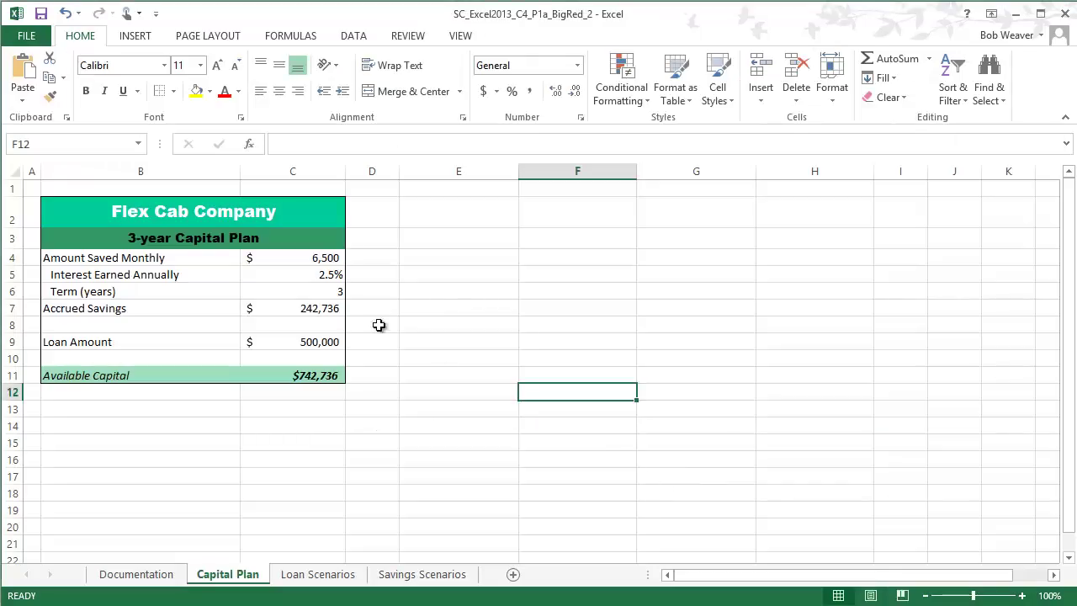
drag(285, 263, 289, 291)
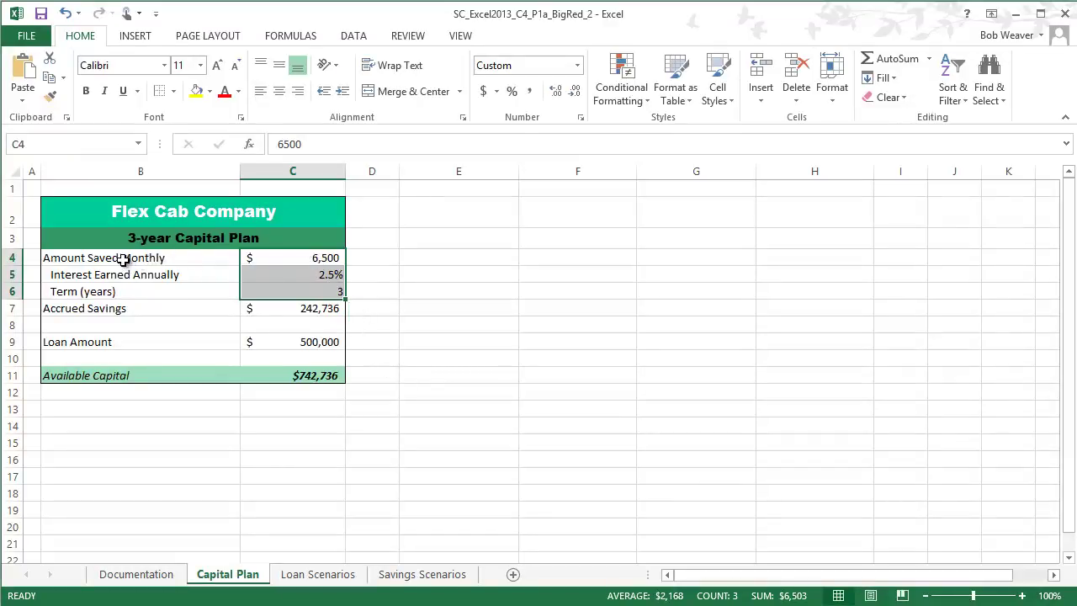
click(313, 276)
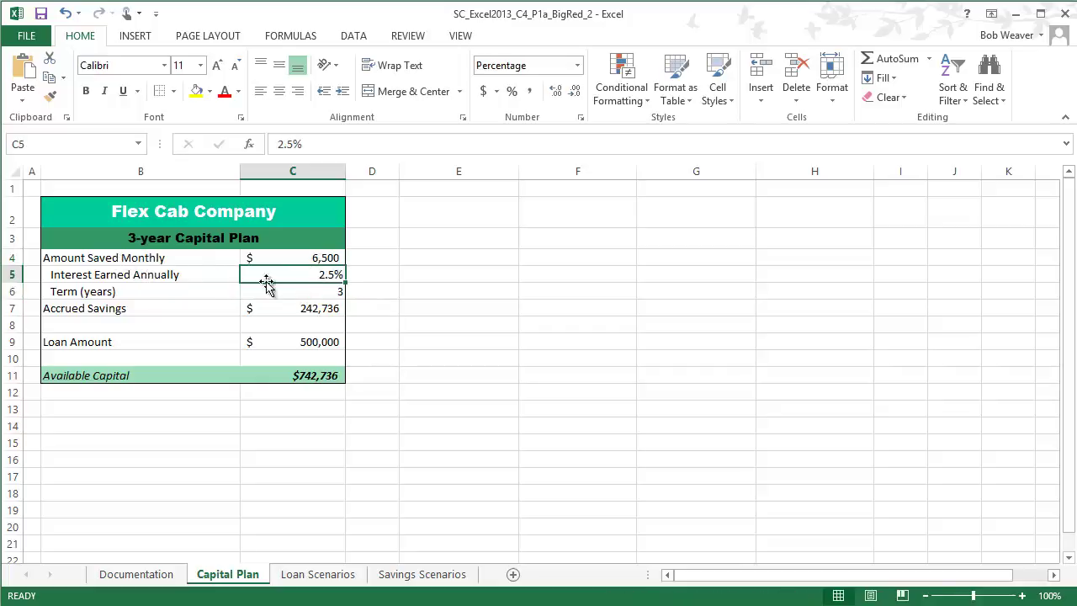
click(122, 292)
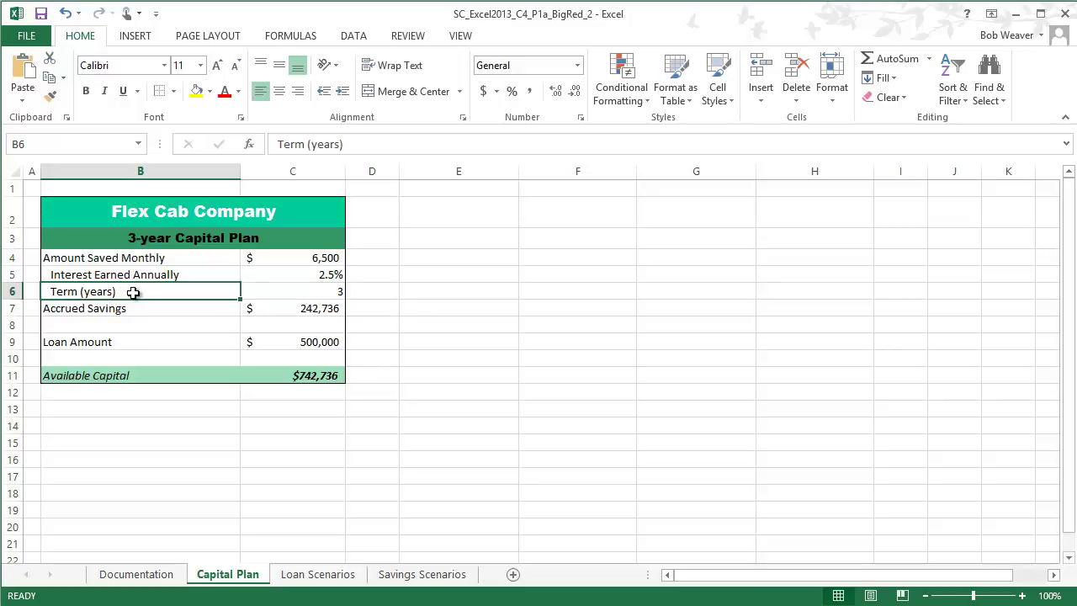
click(294, 293)
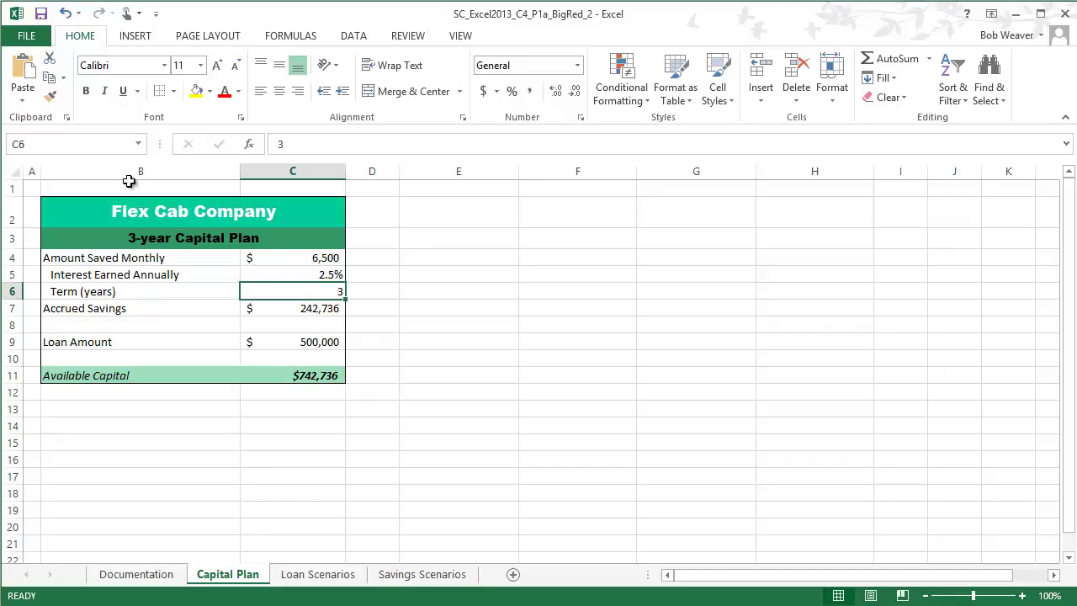
Step: Create names from the selection B4:C6, using the values in the left column
drag(104, 260, 284, 294)
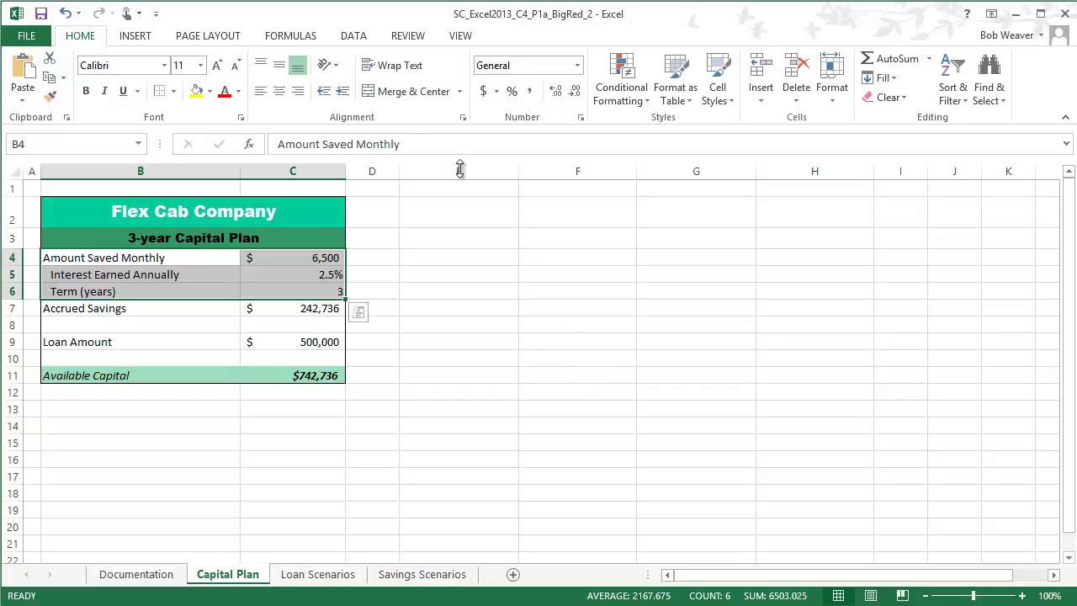
click(354, 38)
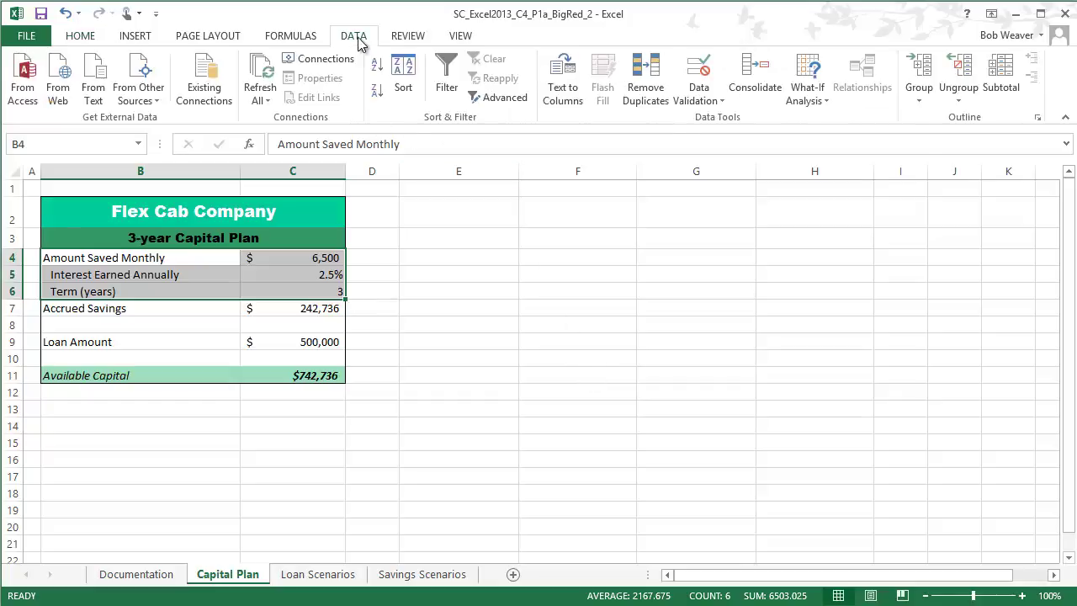
click(299, 38)
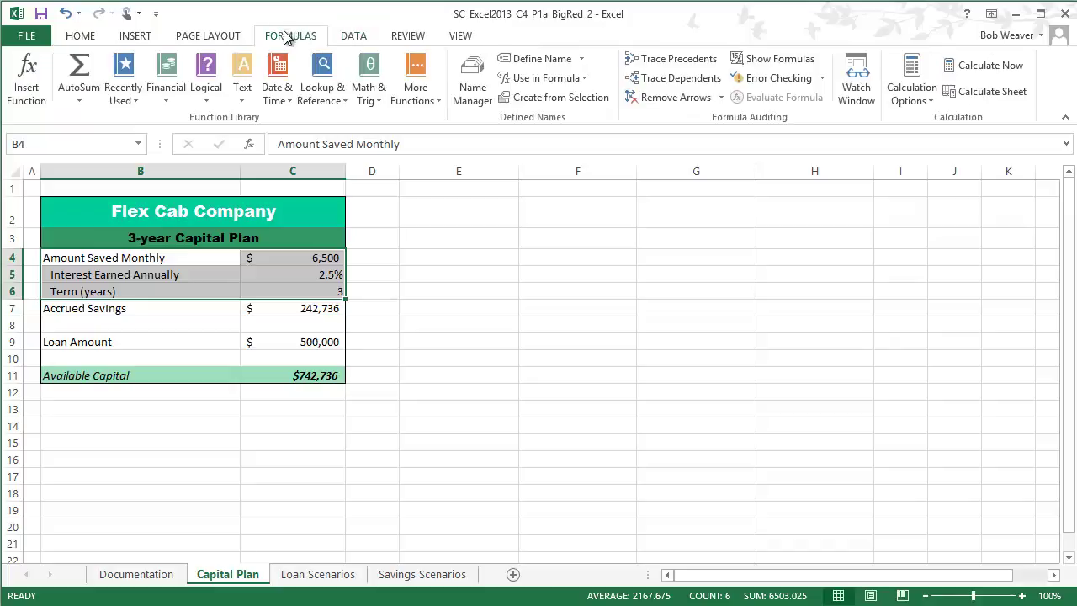
click(555, 100)
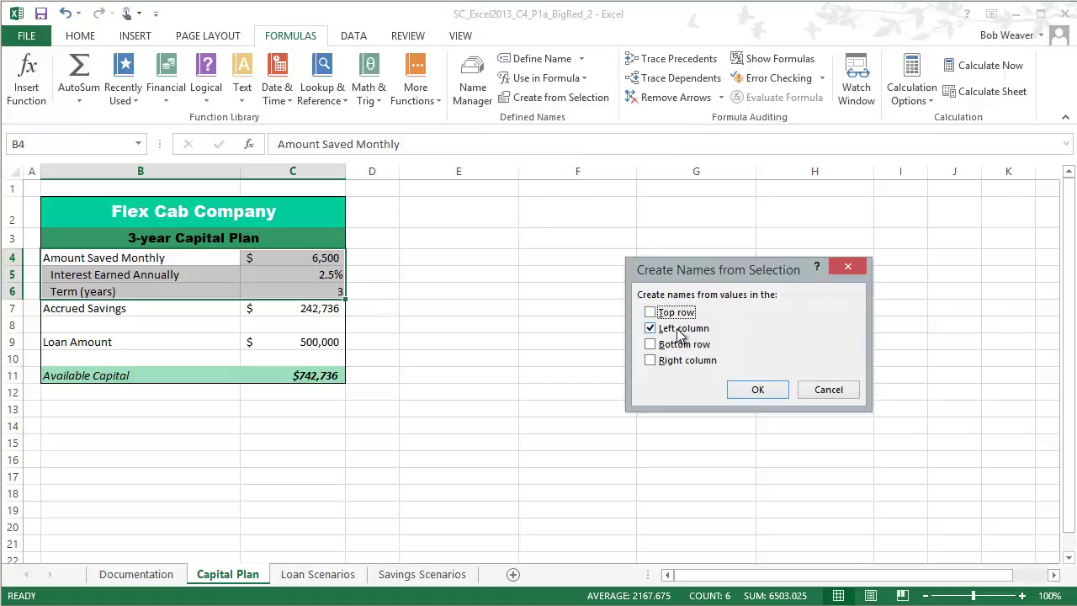
click(756, 391)
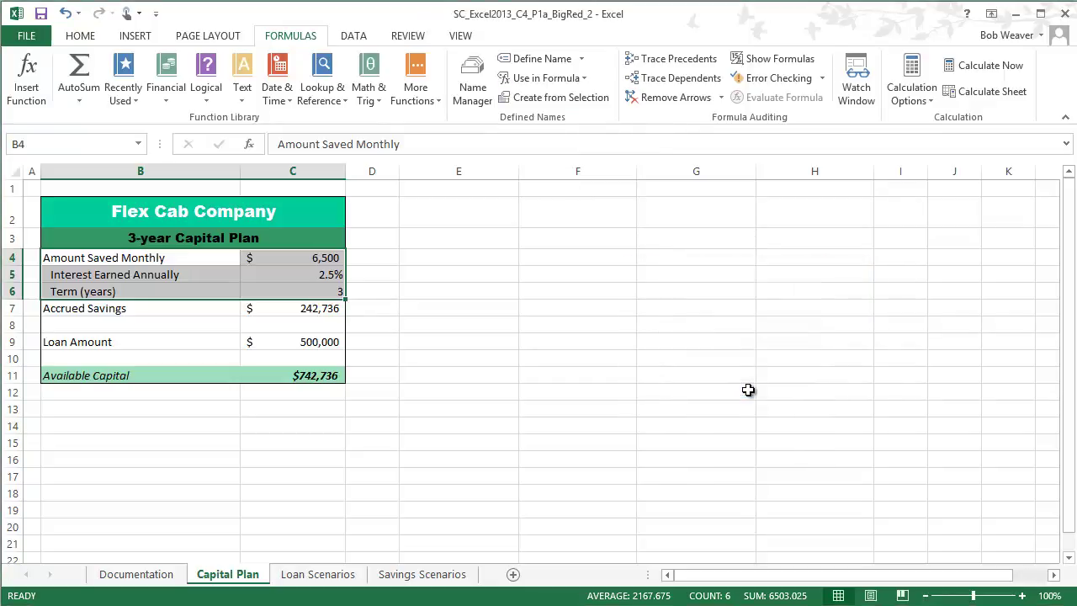
Step: Check the defined names of cells C4, C5 and C6 against their labels in column B
click(302, 258)
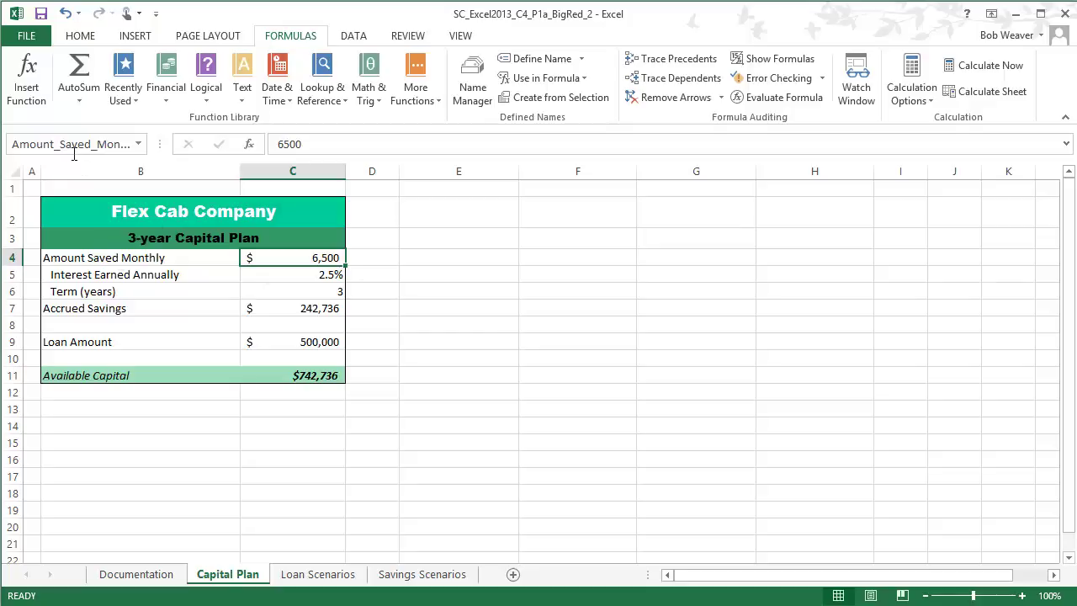
click(297, 281)
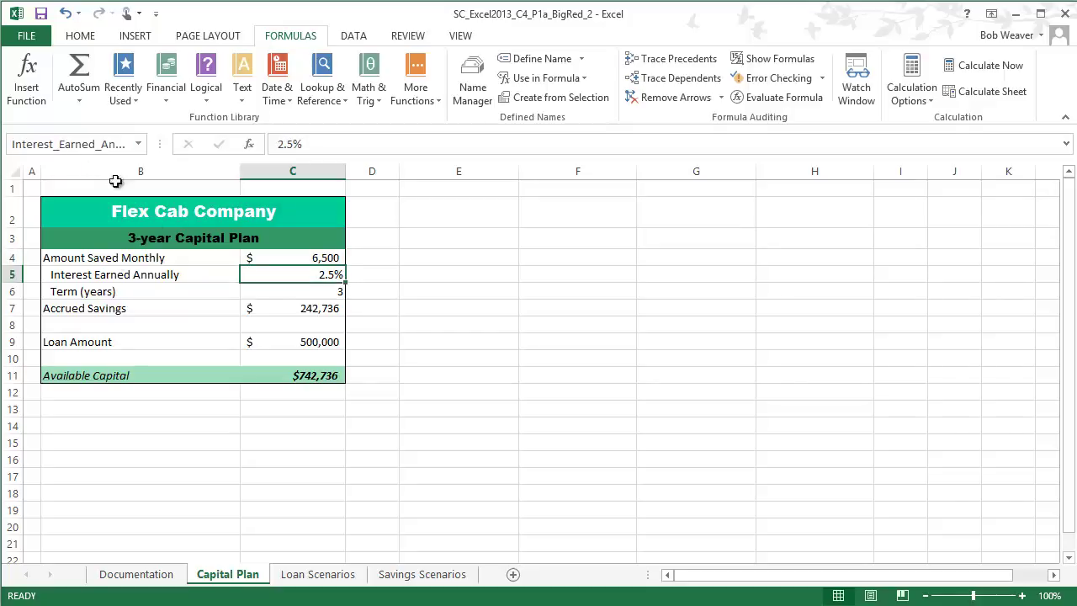
click(290, 291)
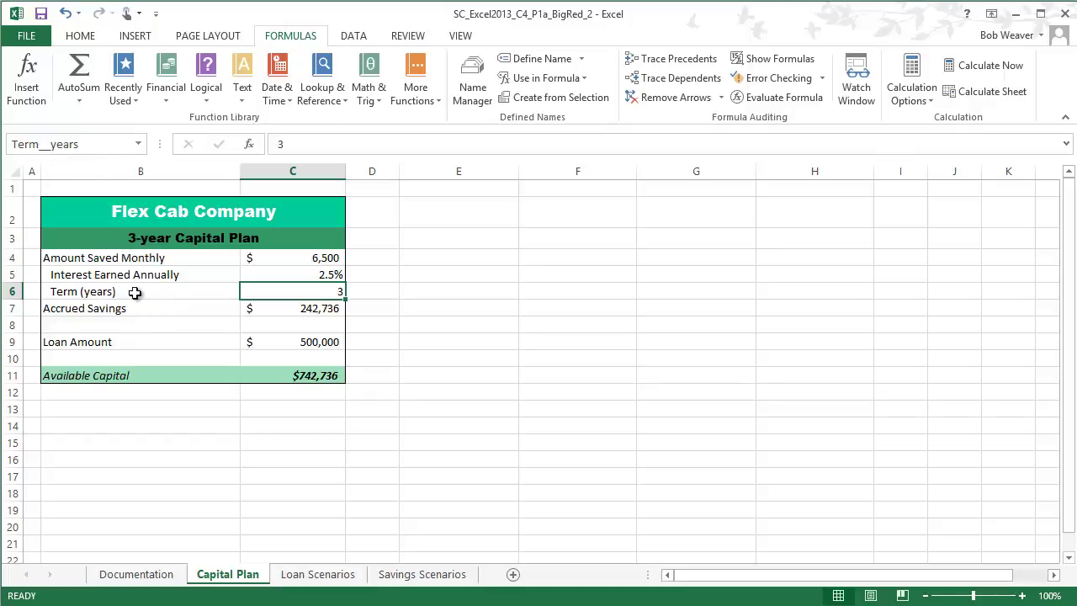
click(586, 377)
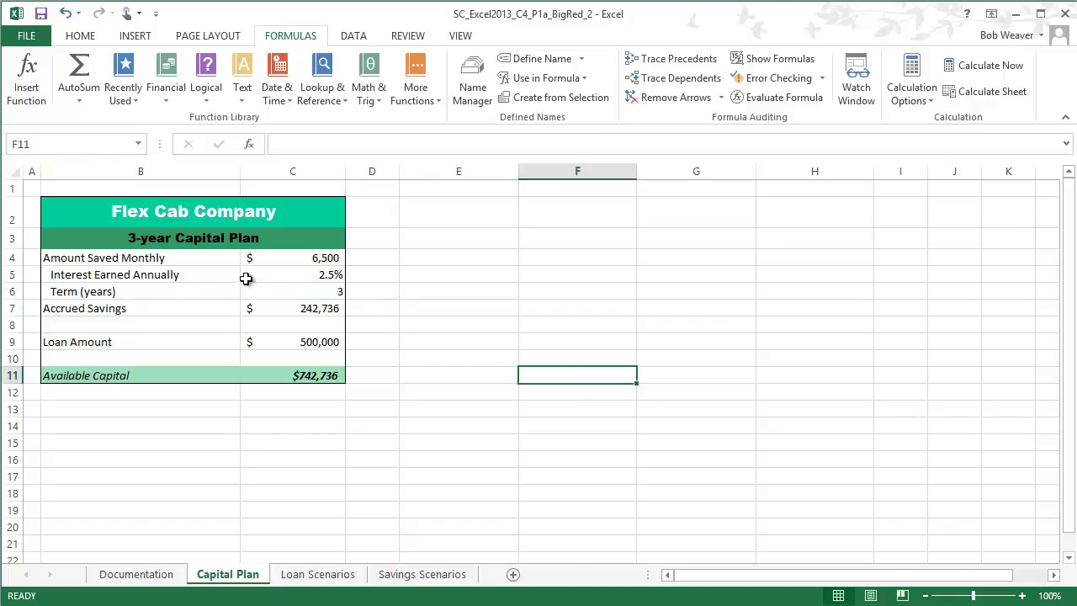
click(275, 288)
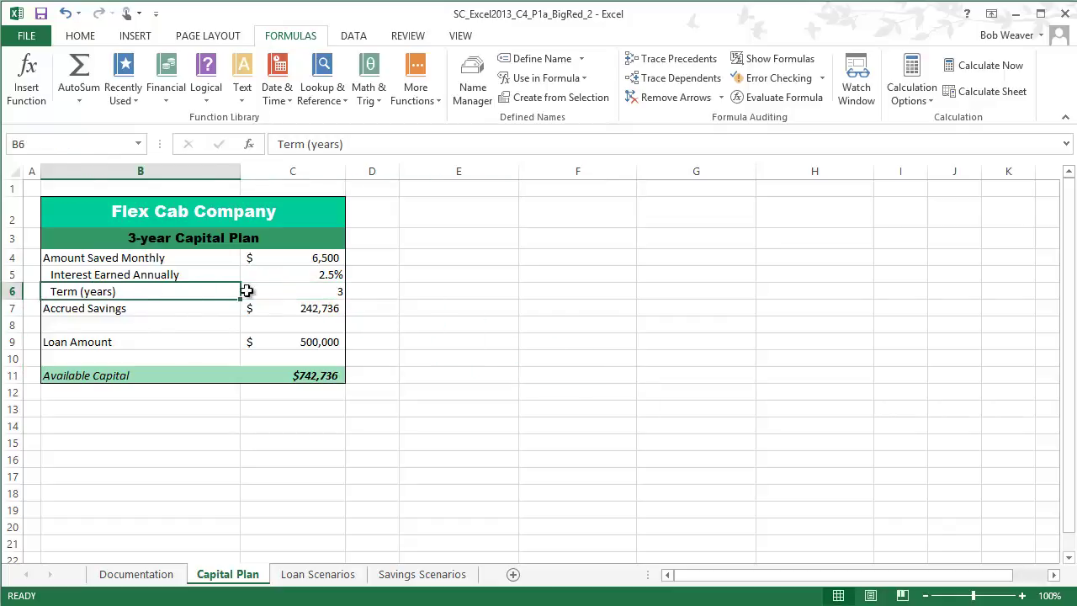
Step: Verify the names of cells C4:C6 by selecting the cells and going to Term__years, Interest_Earned_Annually and Amount_Saved_Monthly
click(290, 295)
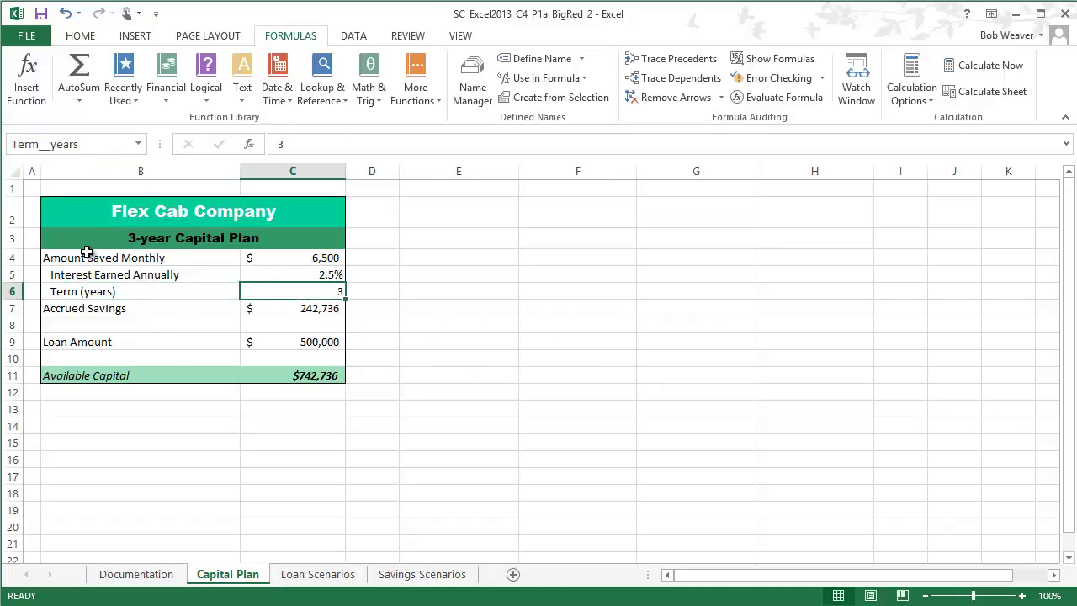
click(282, 275)
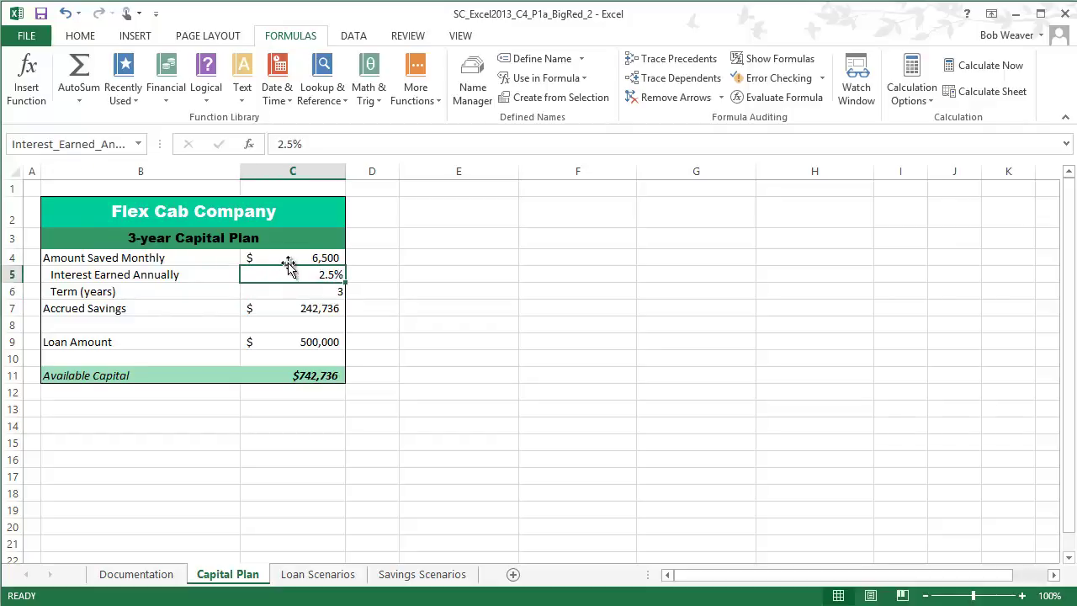
click(288, 258)
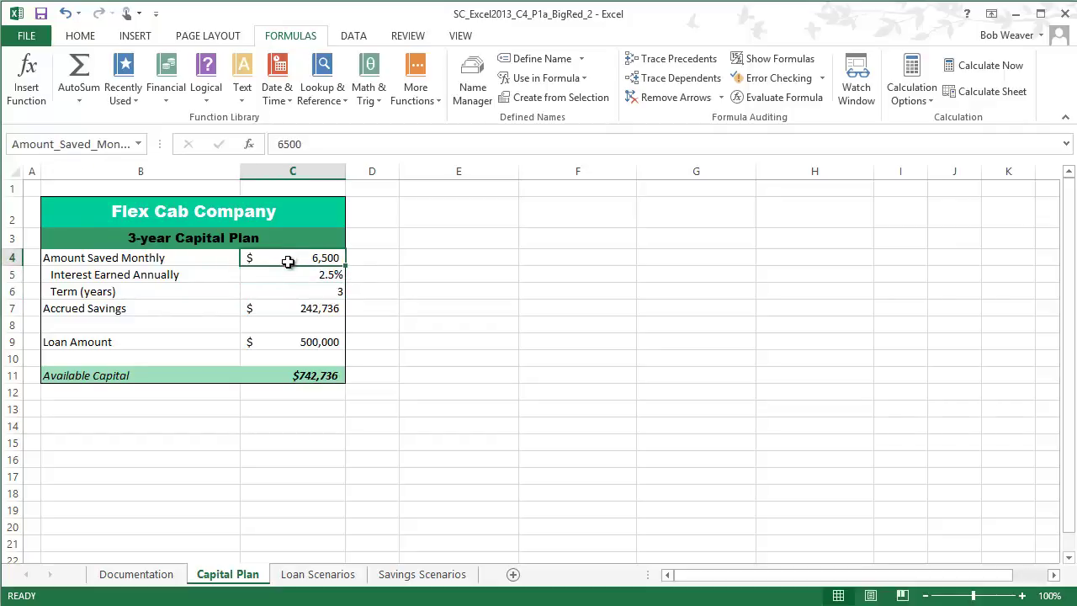
mouse_move(288, 262)
mouse_down()
mouse_move(283, 291)
mouse_move(299, 291)
mouse_up()
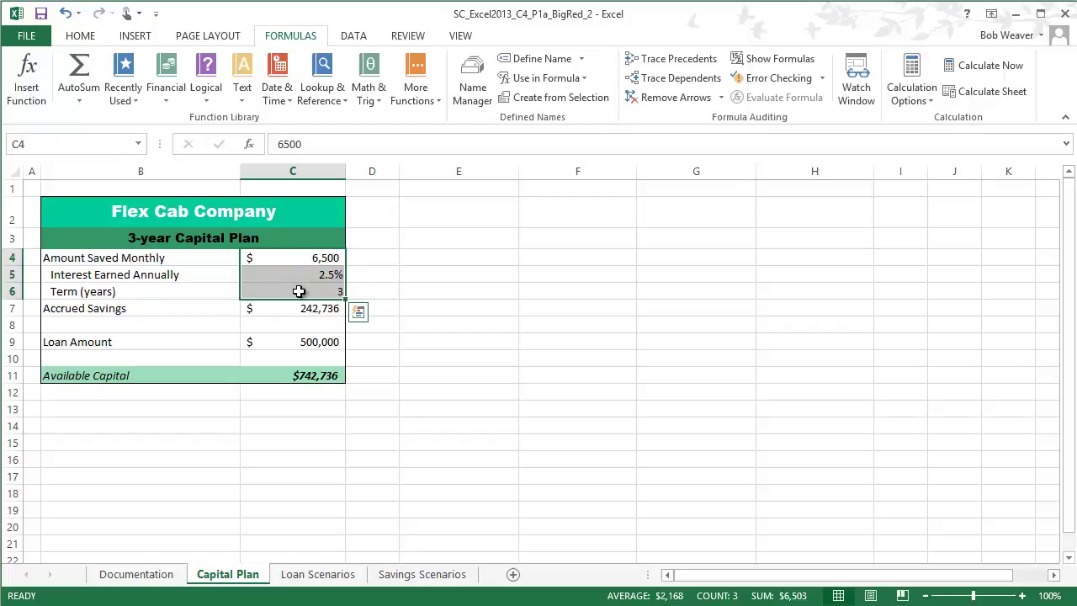
click(401, 291)
click(139, 143)
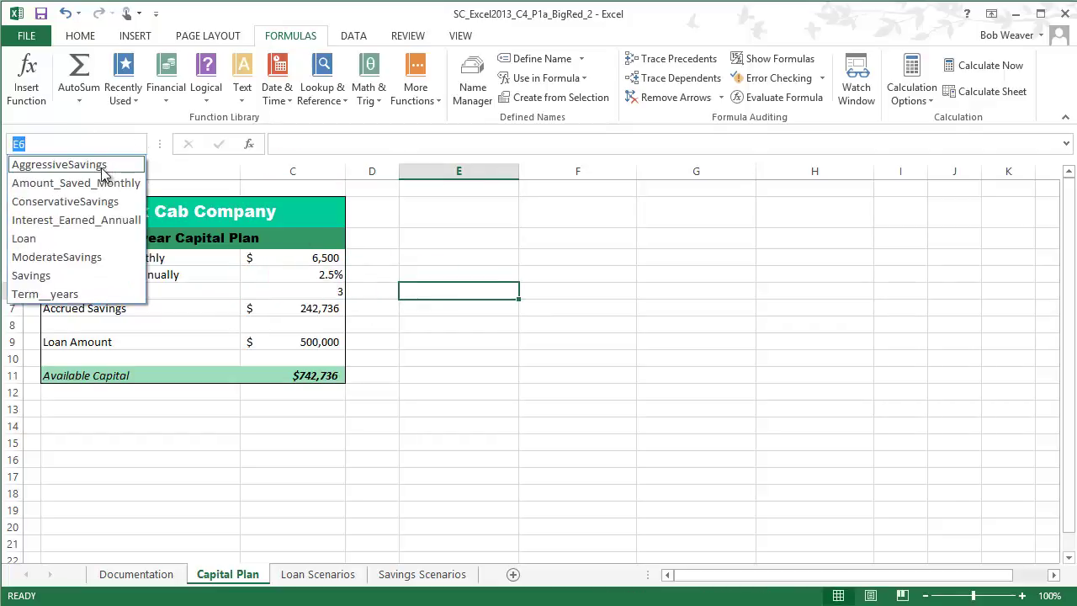
click(72, 294)
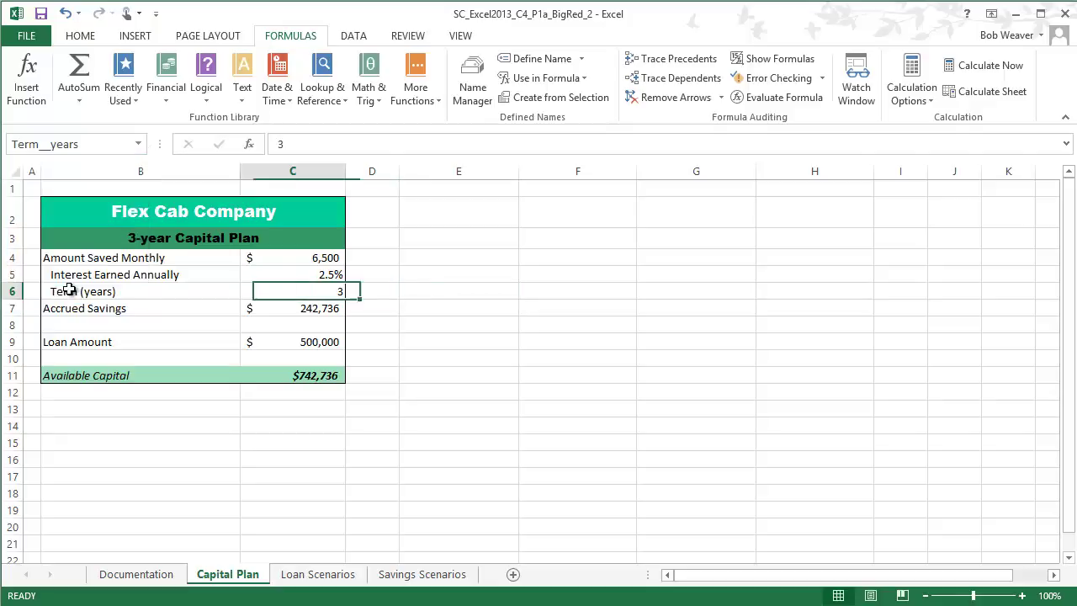
click(139, 143)
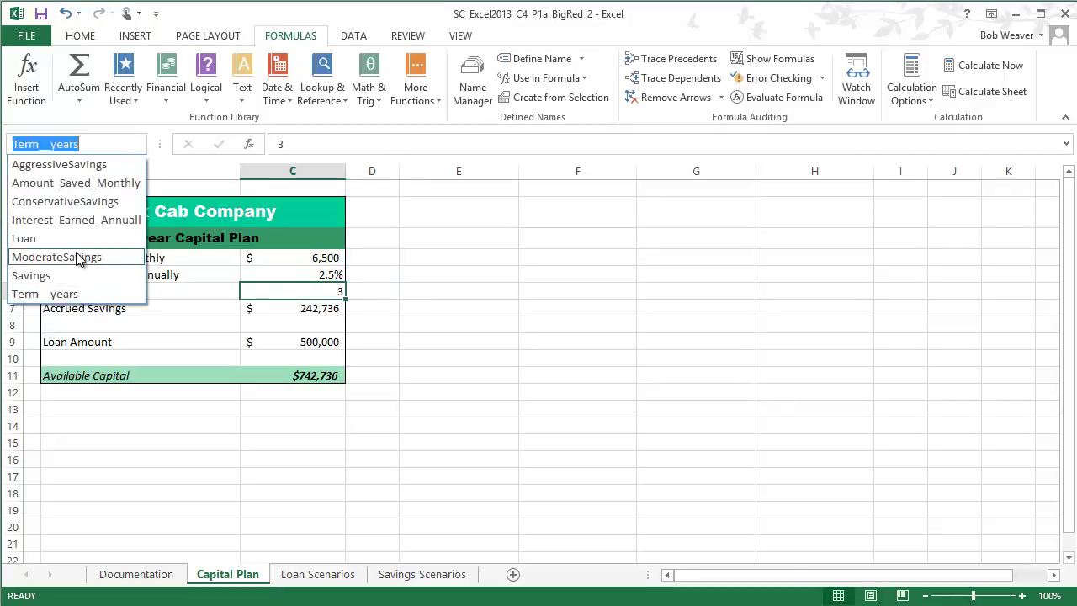
click(84, 220)
click(139, 144)
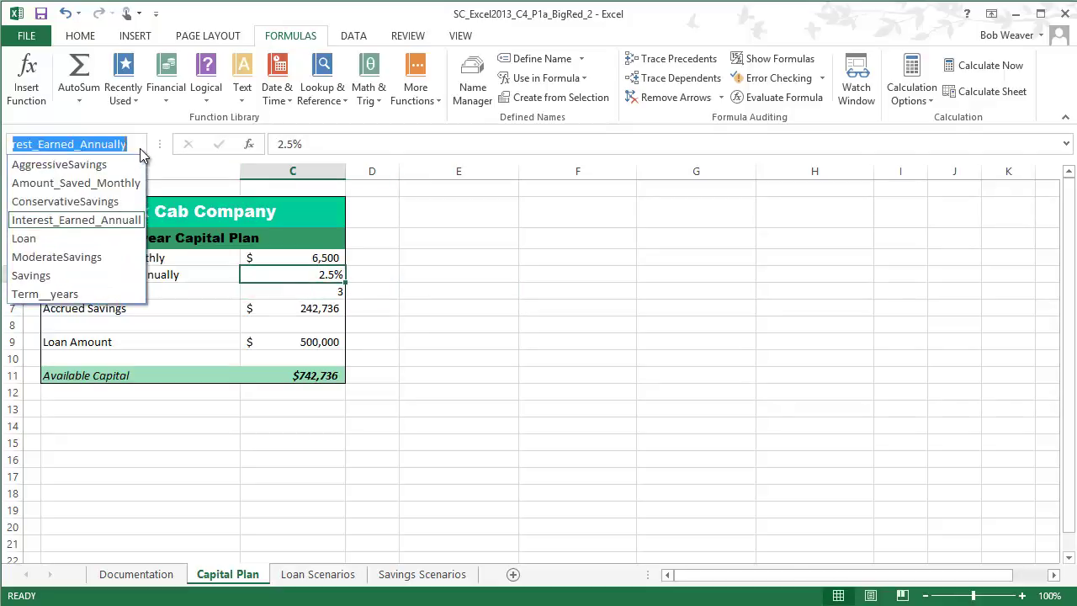
click(84, 182)
Step: Read instruction 23 in the Word assignment and name the range B2:C11 CapitalPlan in Excel
key(alt+Tab)
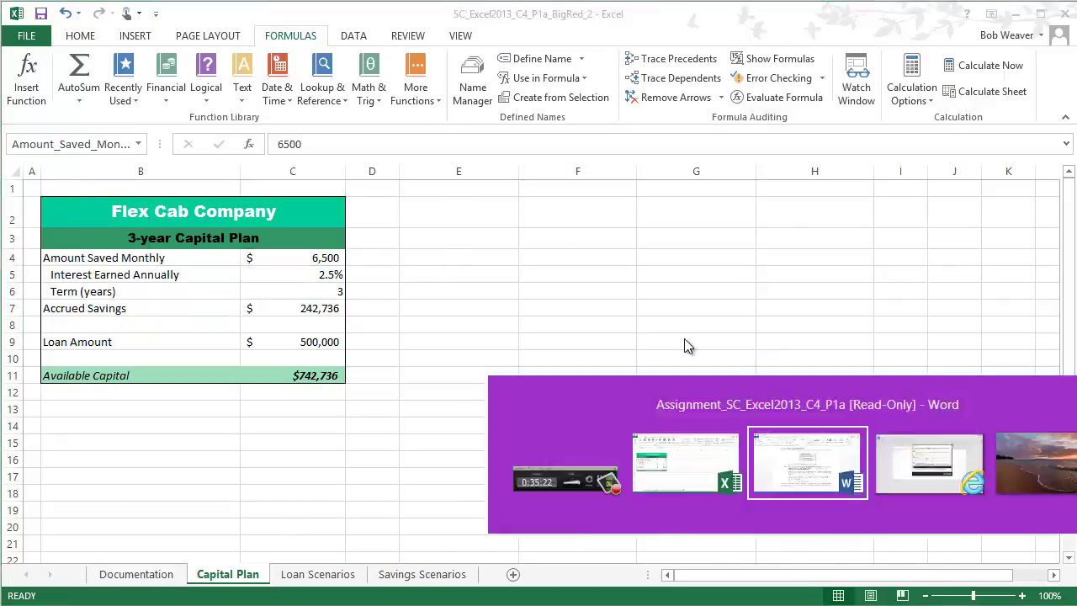
drag(352, 490, 567, 487)
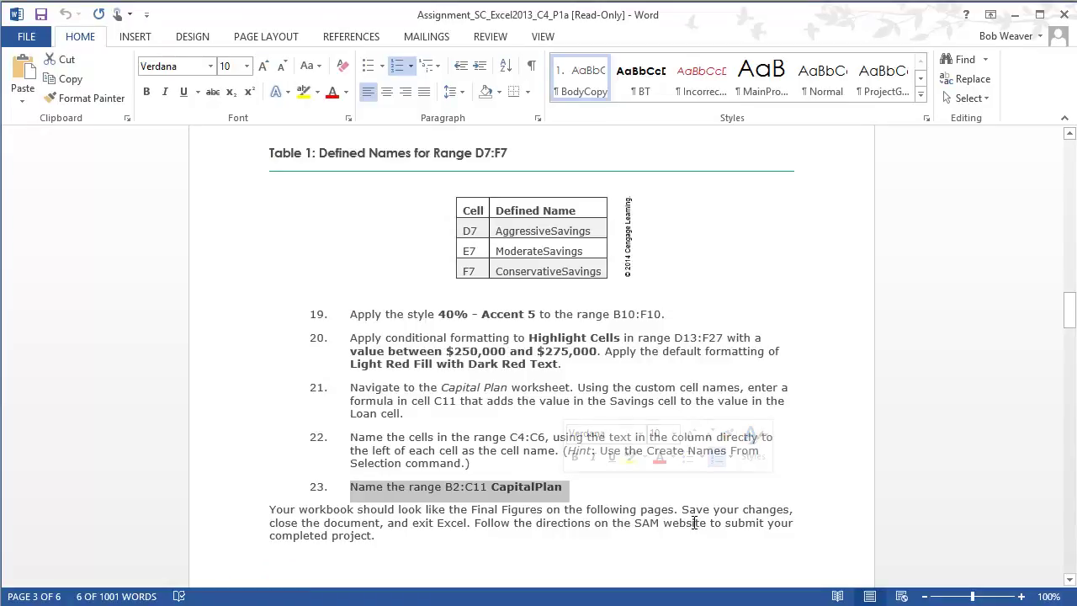
key(alt+Tab)
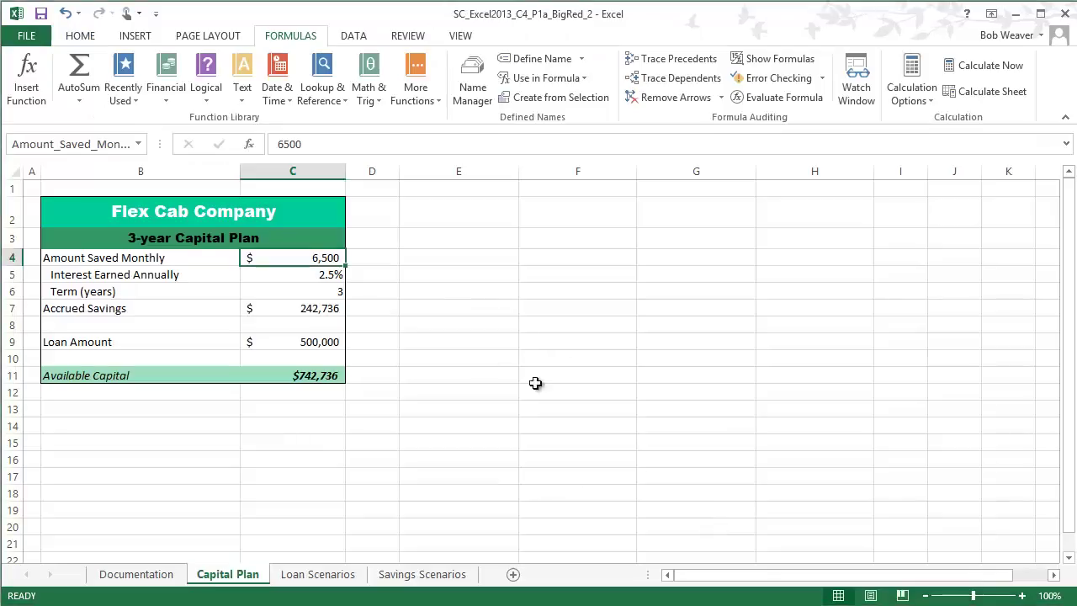
click(100, 220)
drag(99, 220, 81, 375)
click(91, 144)
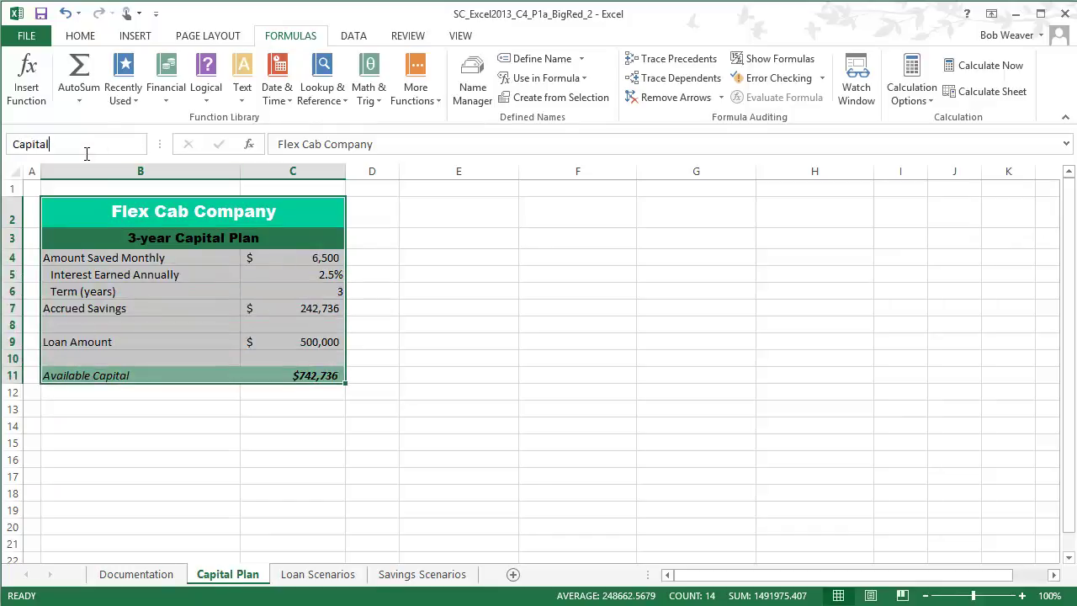
key(Return)
Step: Switch to the Word assignment, read the closing instructions and compare Final Figure 1 with the Capital Plan worksheet
key(alt+Tab)
click(690, 511)
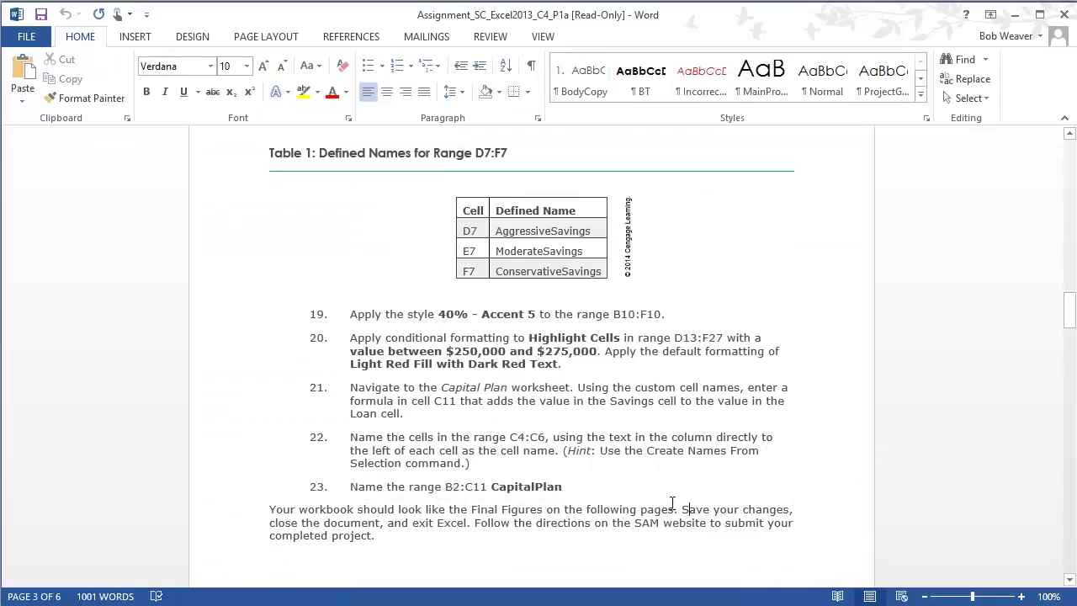
scroll(631, 541, down, 1)
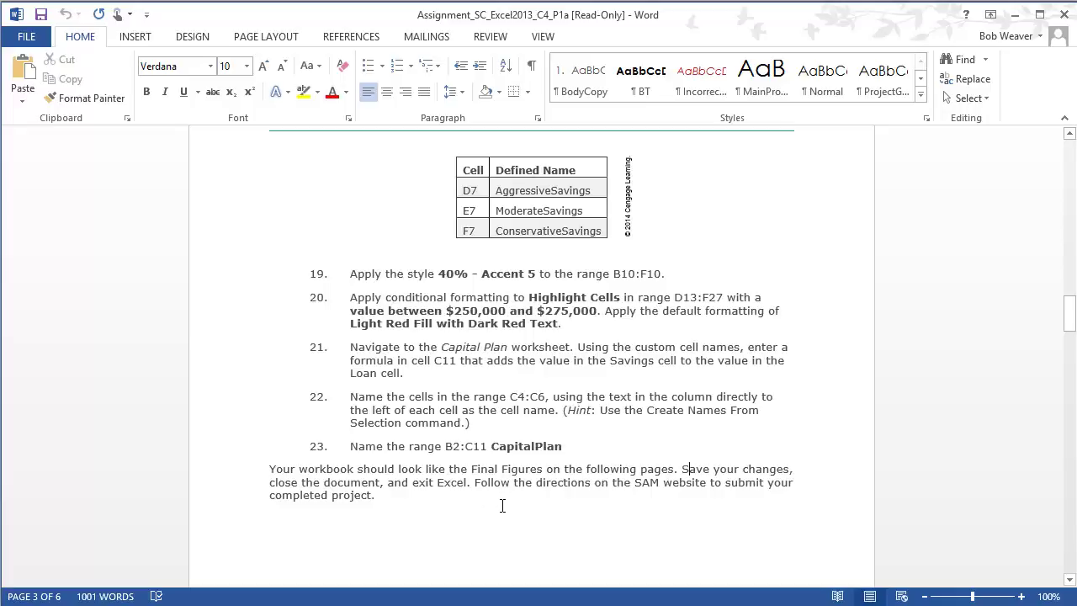
scroll(521, 496, down, 1)
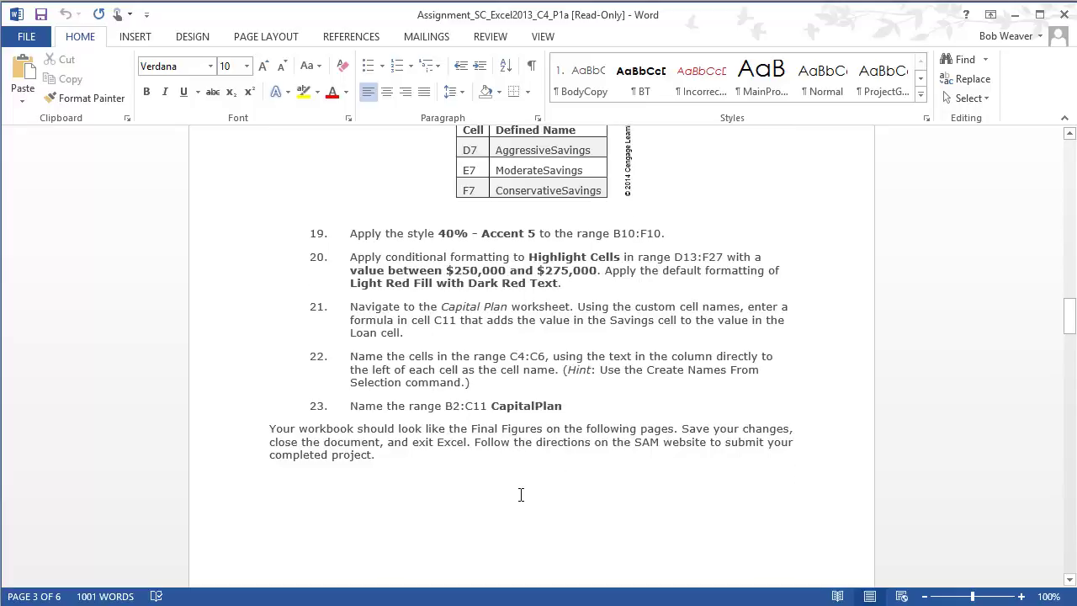
scroll(526, 484, down, 15)
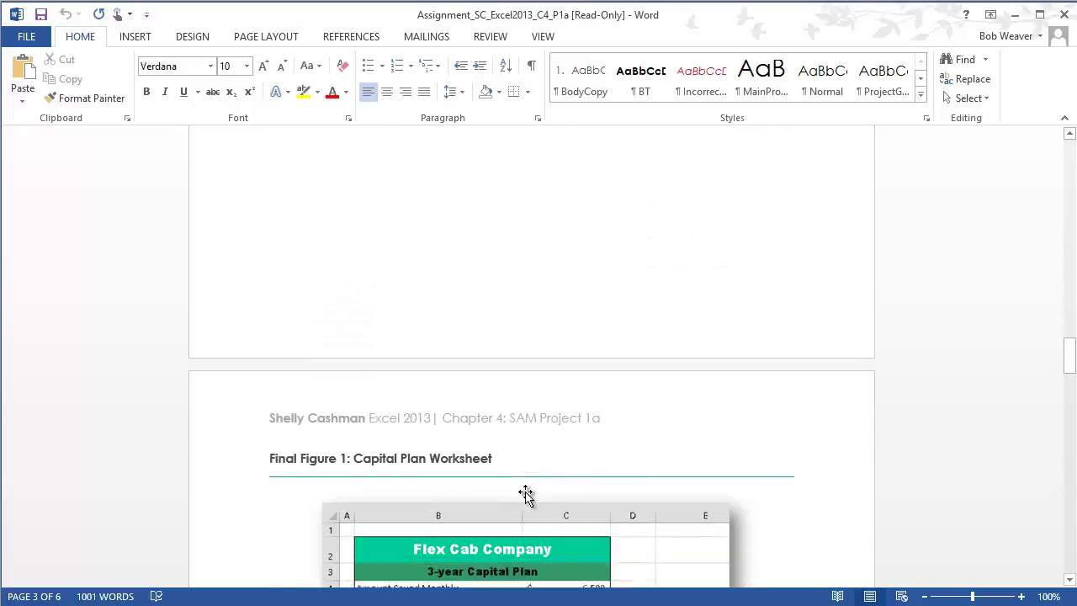
key(alt+Tab)
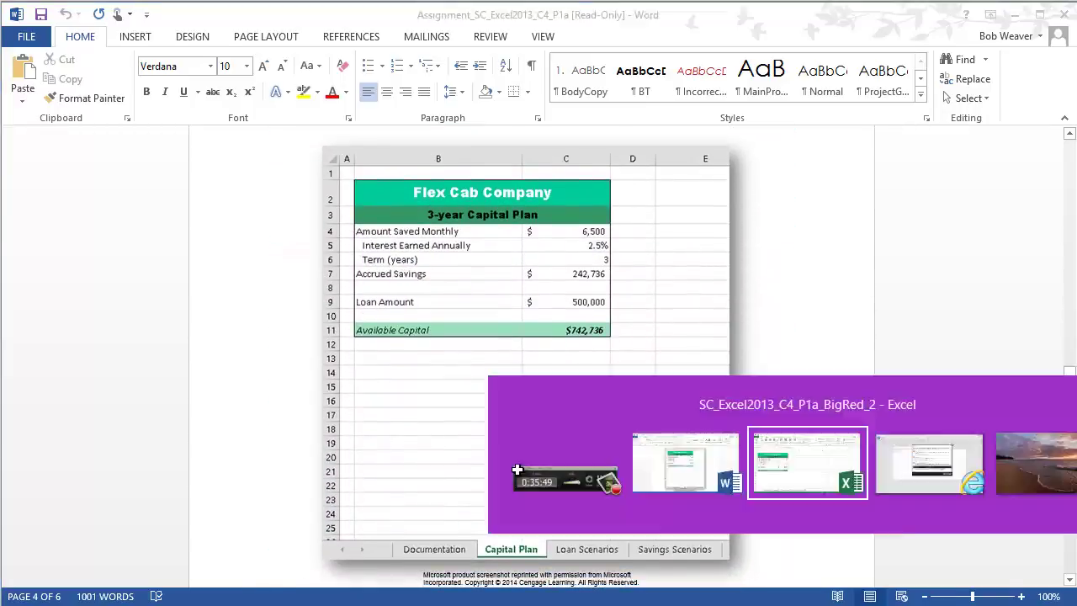
key(alt+Tab)
Step: Compare the Loan Scenarios final figure in the Word assignment with the Loan Scenarios worksheet in Excel
scroll(523, 458, down, 15)
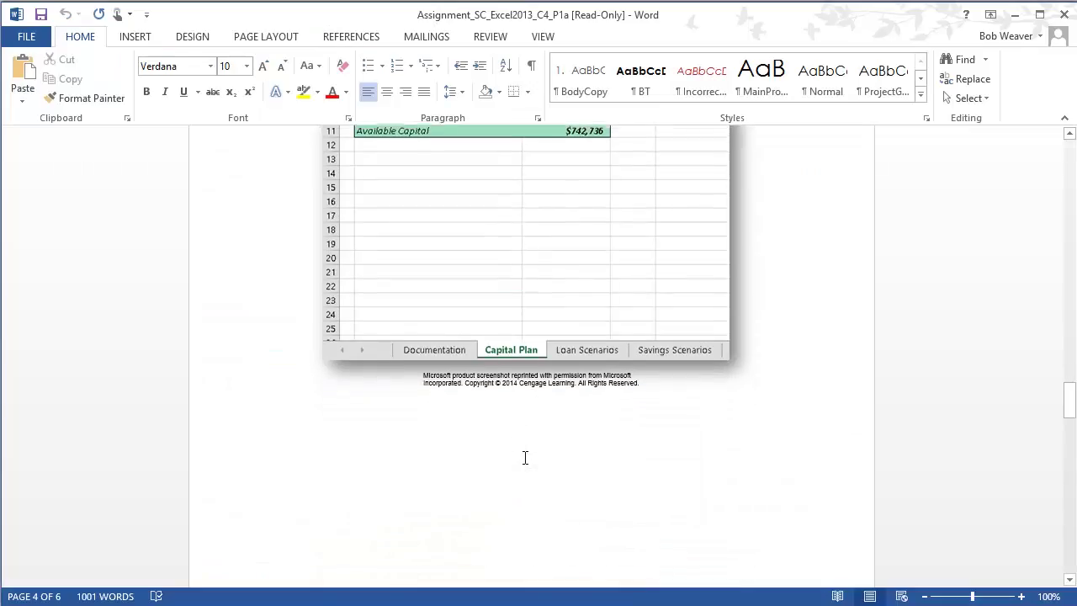
scroll(523, 458, down, 3)
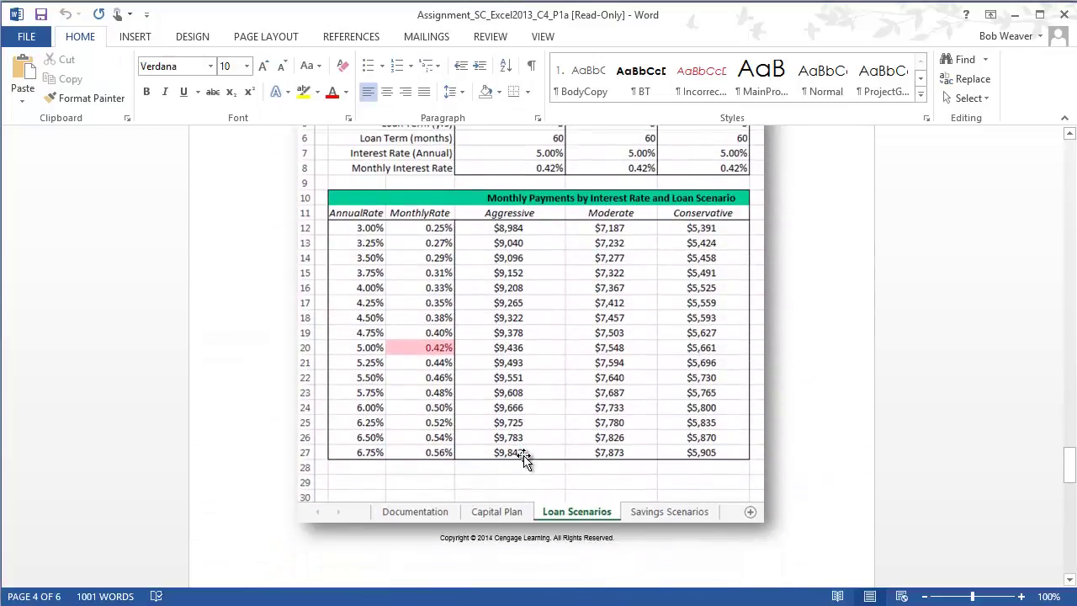
key(alt+Tab)
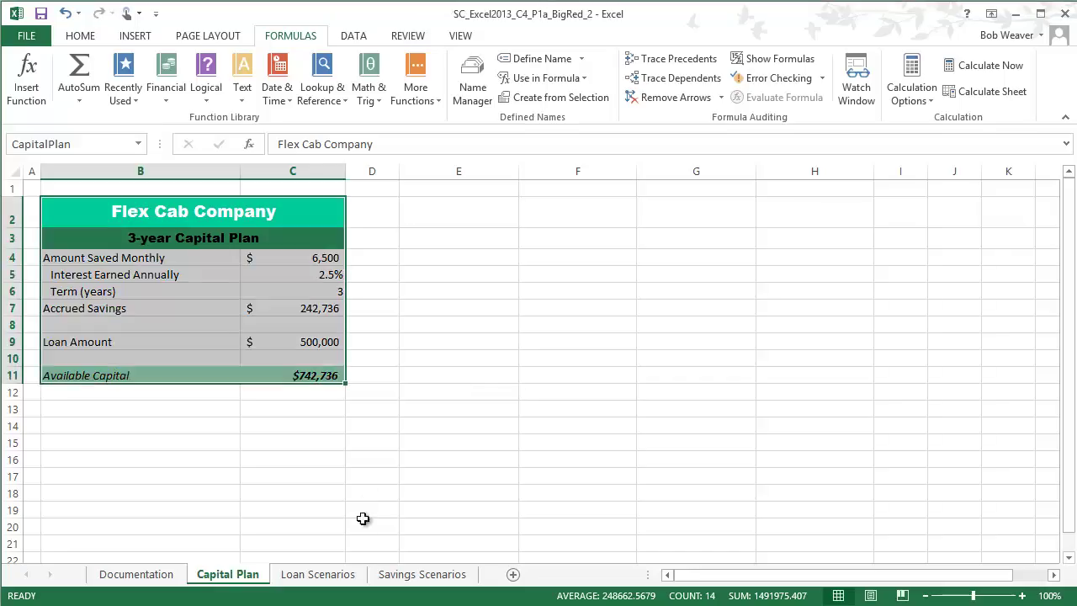
click(320, 575)
scroll(409, 438, down, 3)
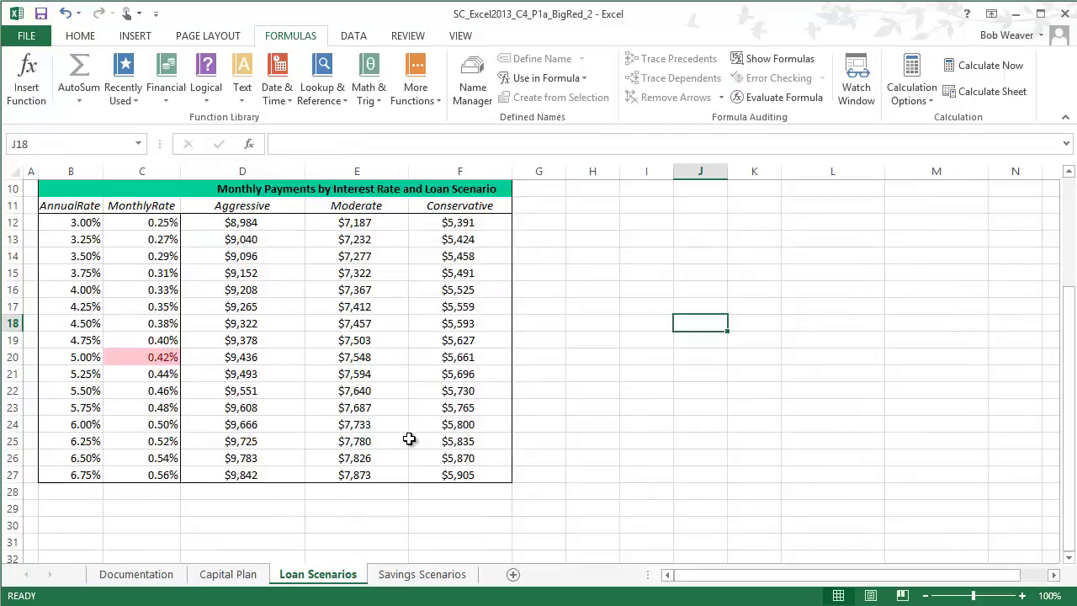
scroll(409, 439, up, 3)
key(alt+Tab)
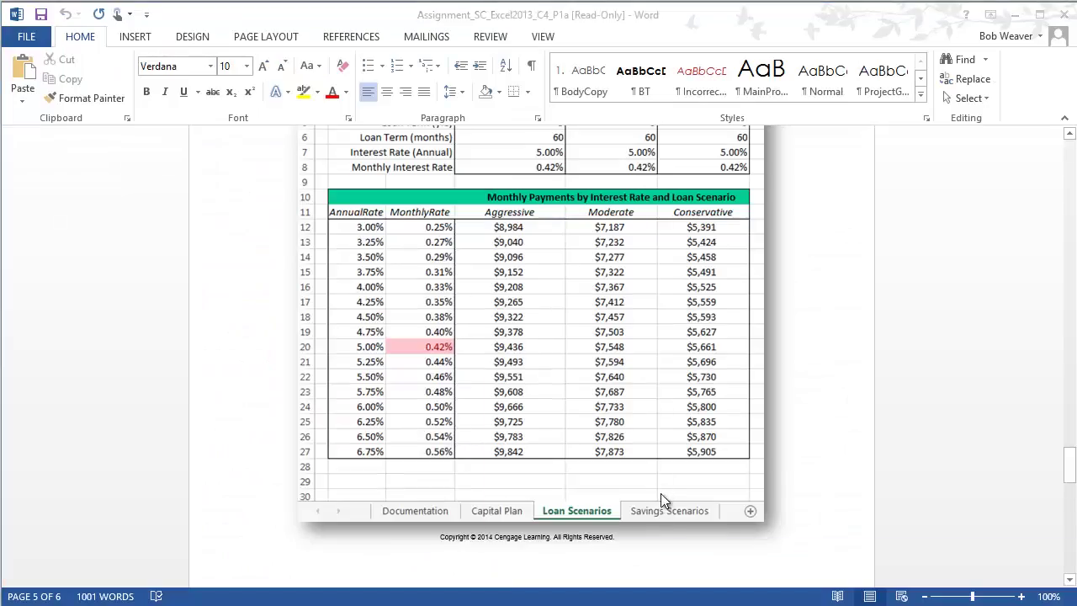
key(alt+Tab)
key(alt+Tab)
Step: Compare the Savings Scenarios final figure in the Word assignment with the Savings Scenarios worksheet in Excel
scroll(662, 494, down, 20)
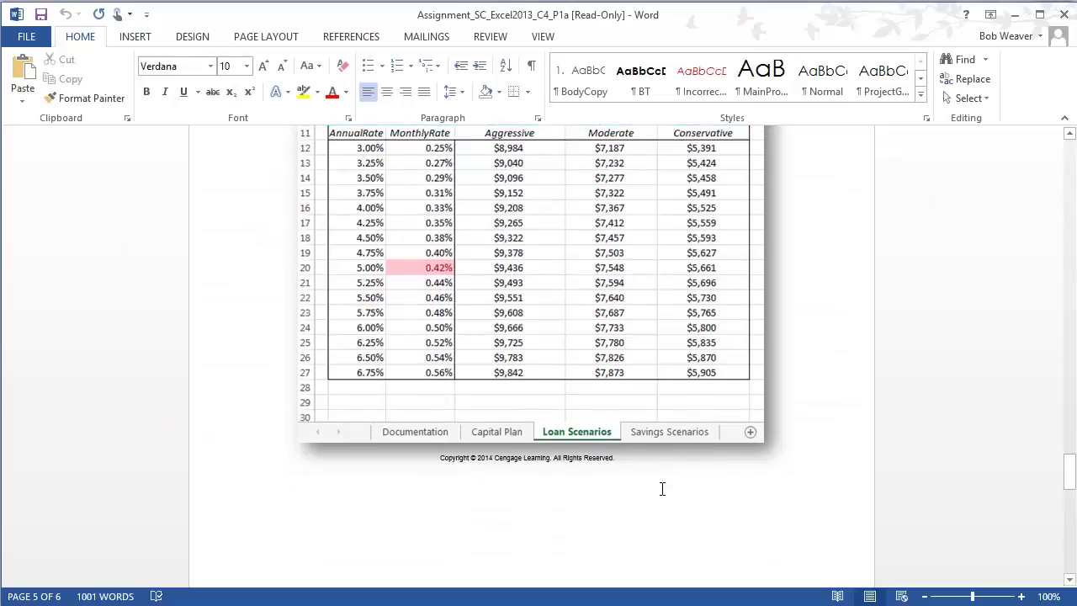
scroll(662, 485, down, 1)
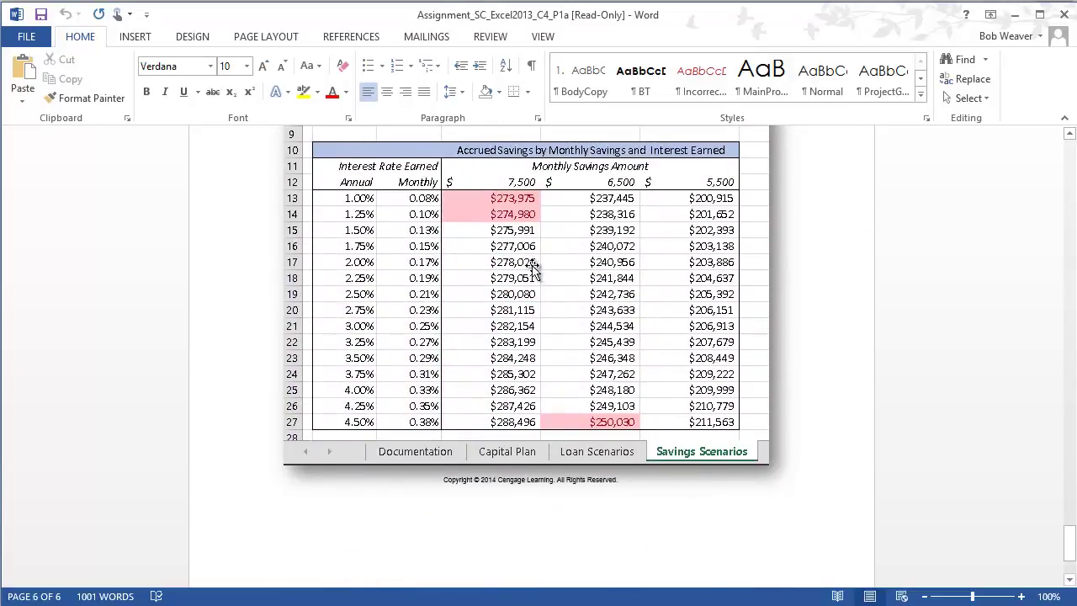
key(alt+Tab)
key(alt+Tab)
key(alt+Tab)
key(Tab)
key(Tab)
click(422, 574)
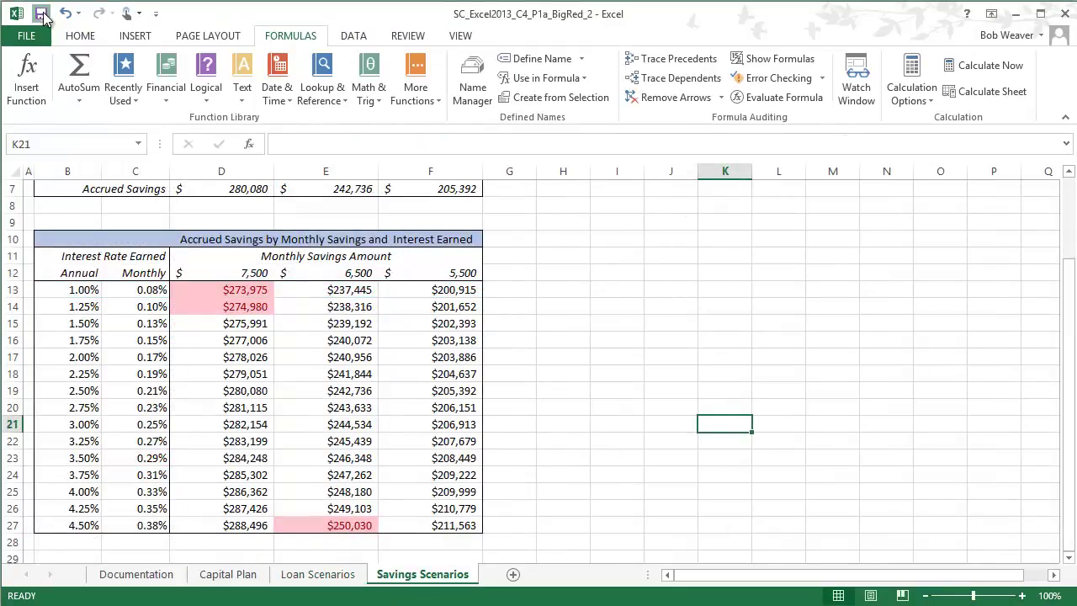
Step: Save and close the Excel workbook, and go back to the closing submission instructions in the Word assignment
click(1064, 12)
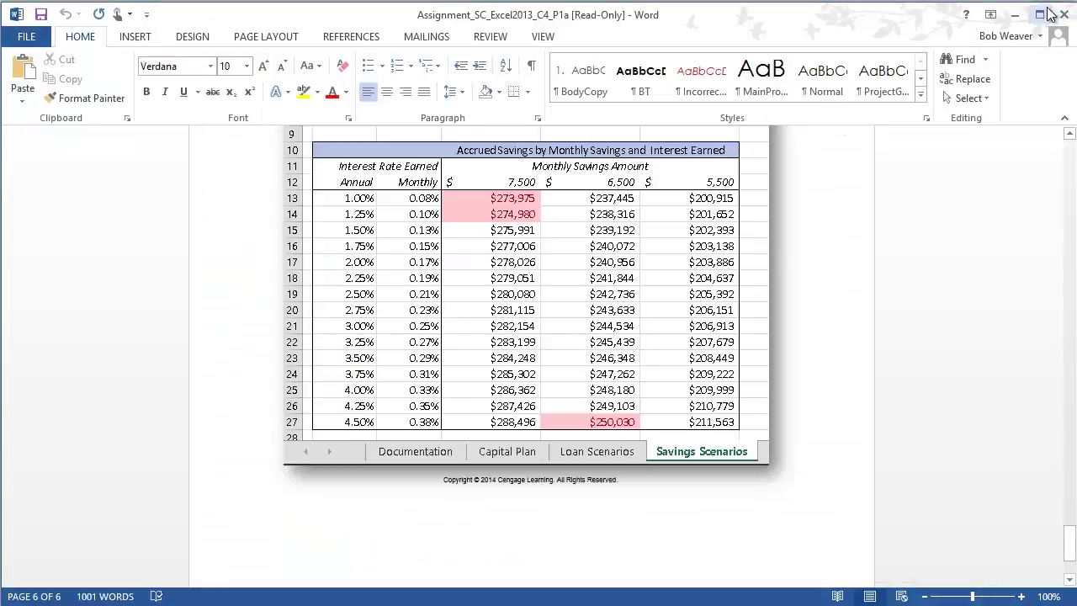
scroll(875, 362, up, 15)
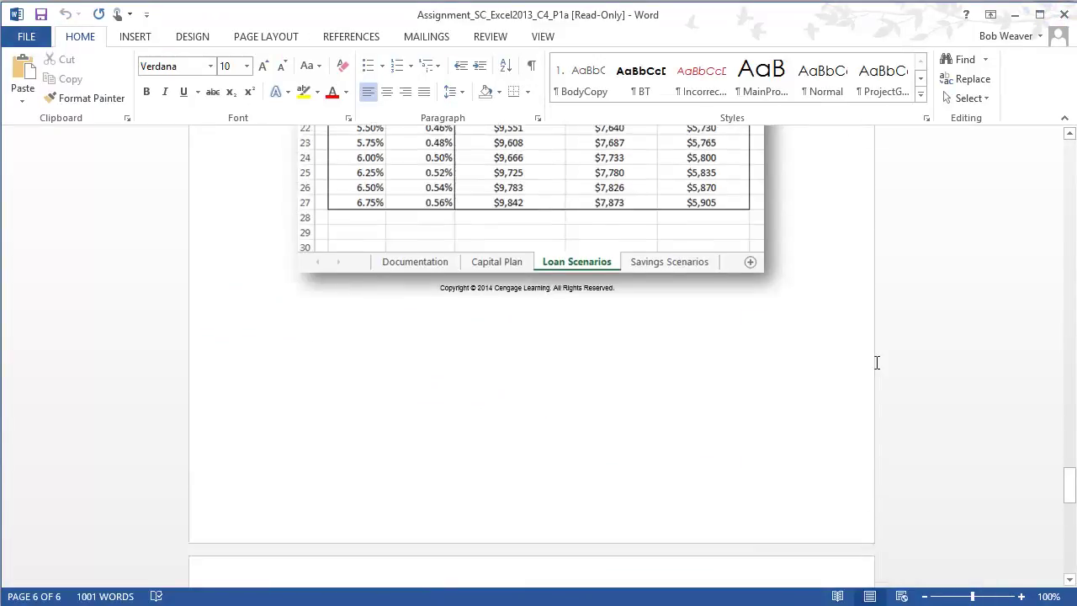
scroll(875, 362, up, 15)
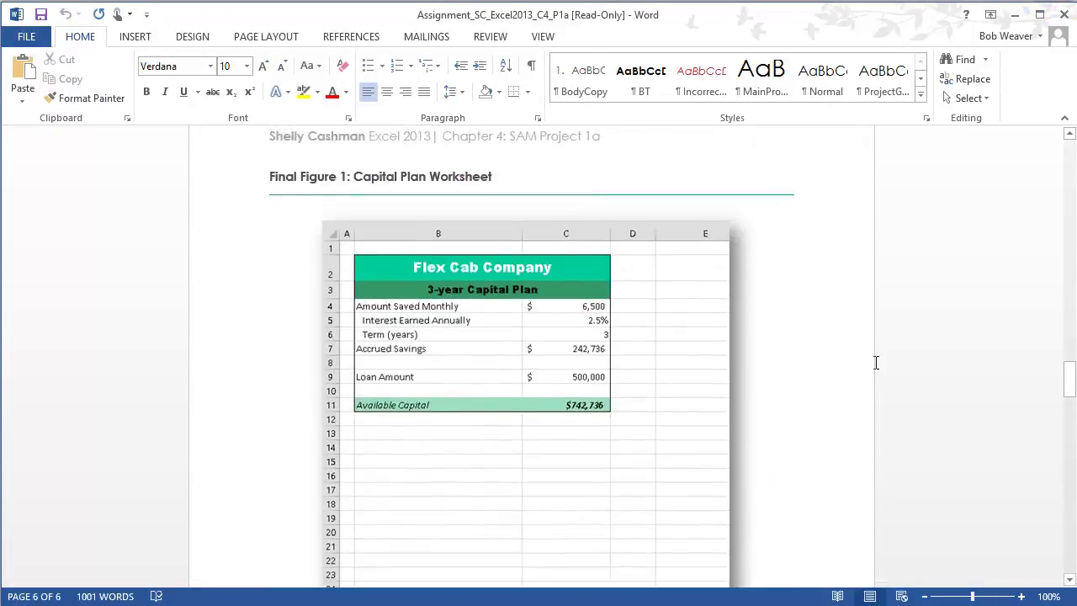
scroll(874, 361, up, 6)
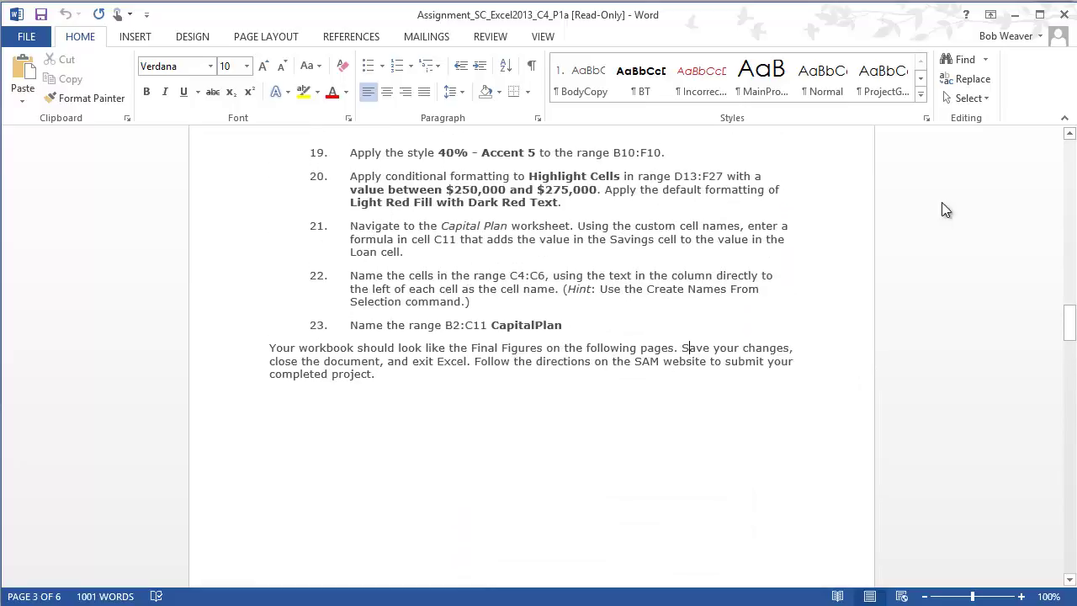
Step: Switch to the SAM website in Internet Explorer and choose SC_Excel2013_C4_P1a_BigRed_2 from the Desktop as the Excel 2 upload file
key(alt+Tab)
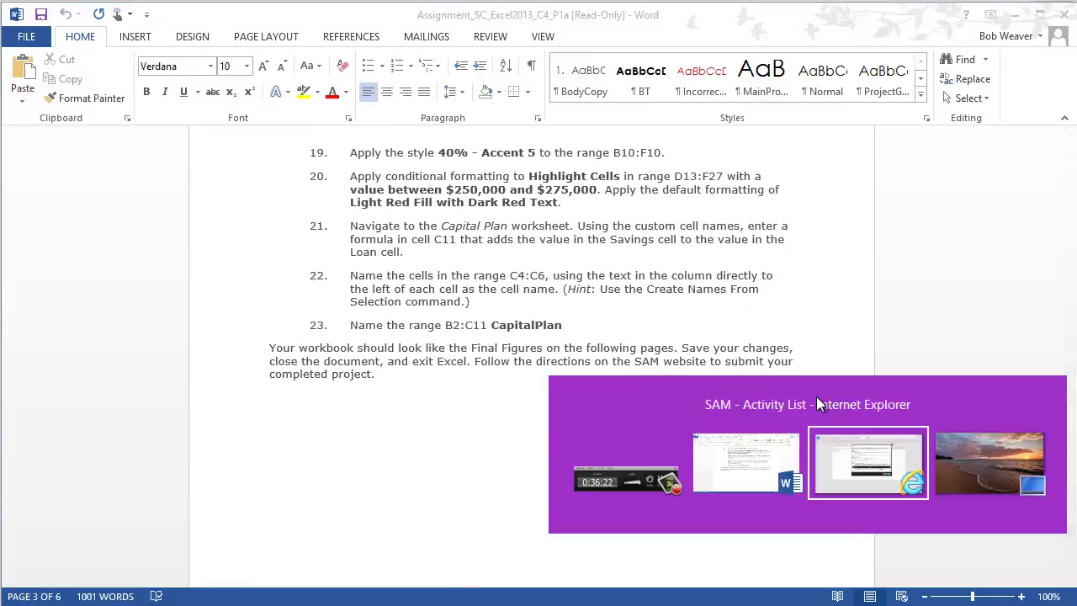
click(663, 351)
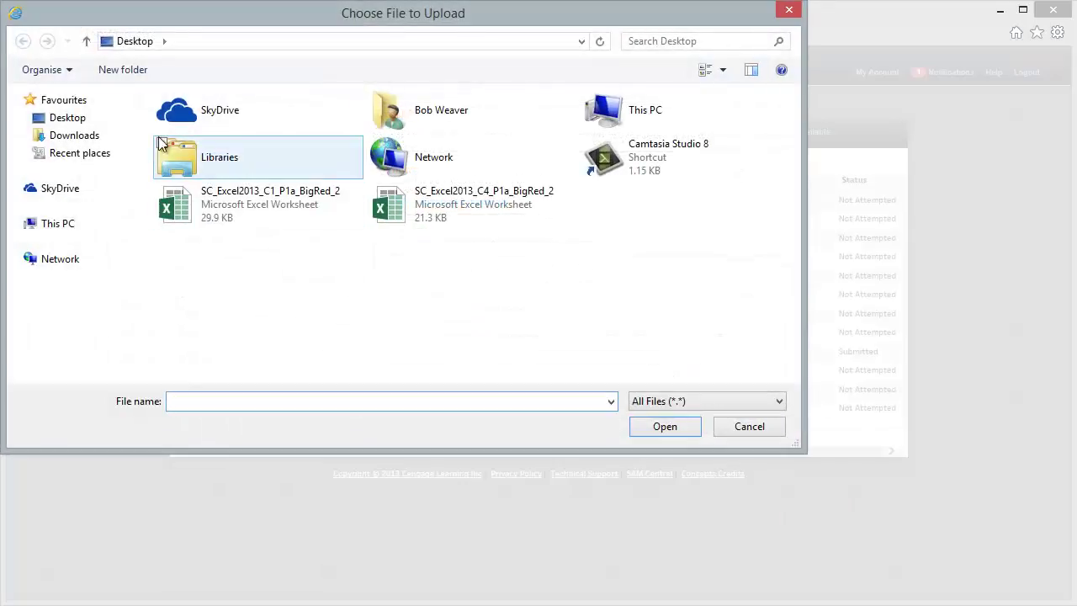
double_click(479, 207)
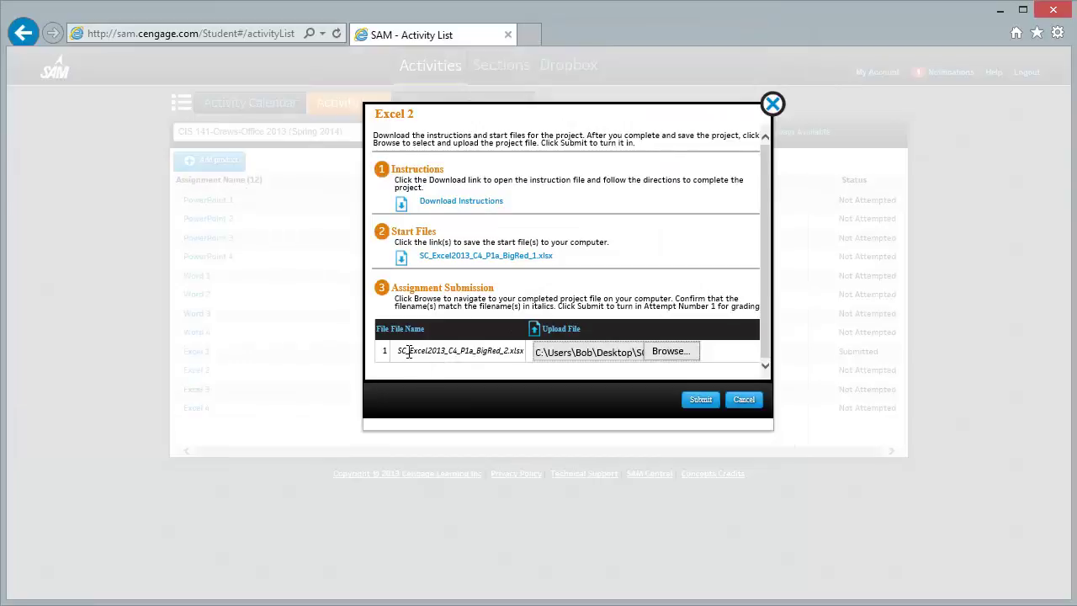
Step: Check the required file name, submit the Excel 2 project for grading and close the submission dialog
drag(408, 352, 449, 354)
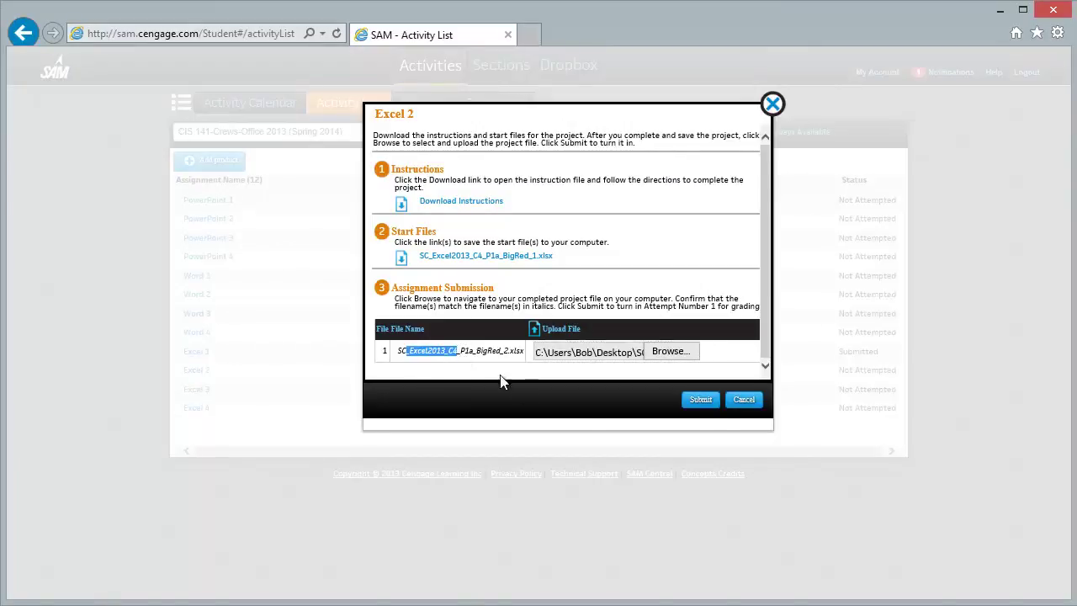
click(697, 400)
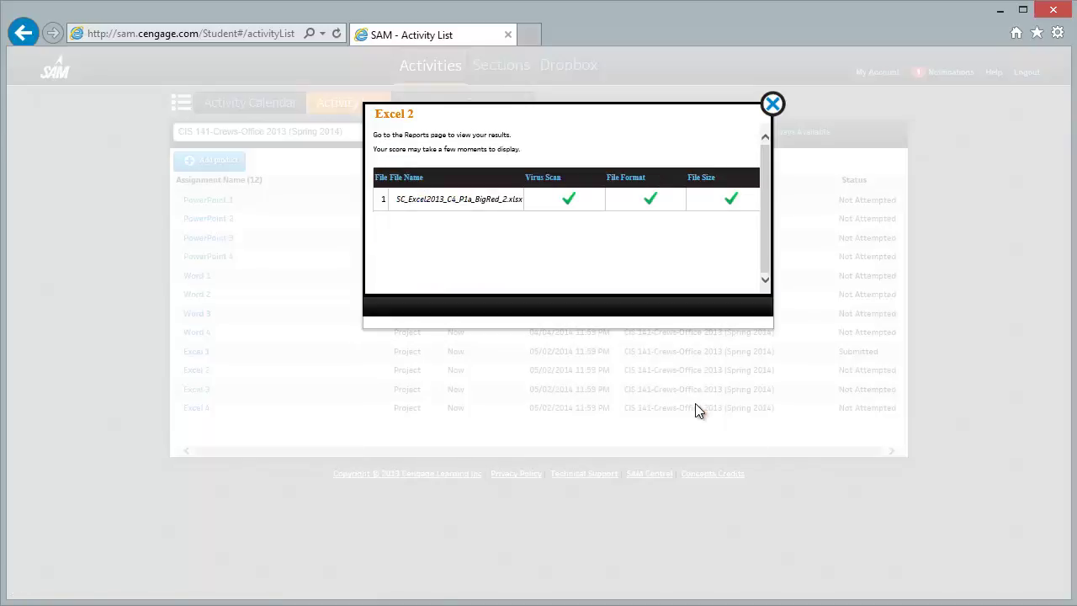
click(772, 105)
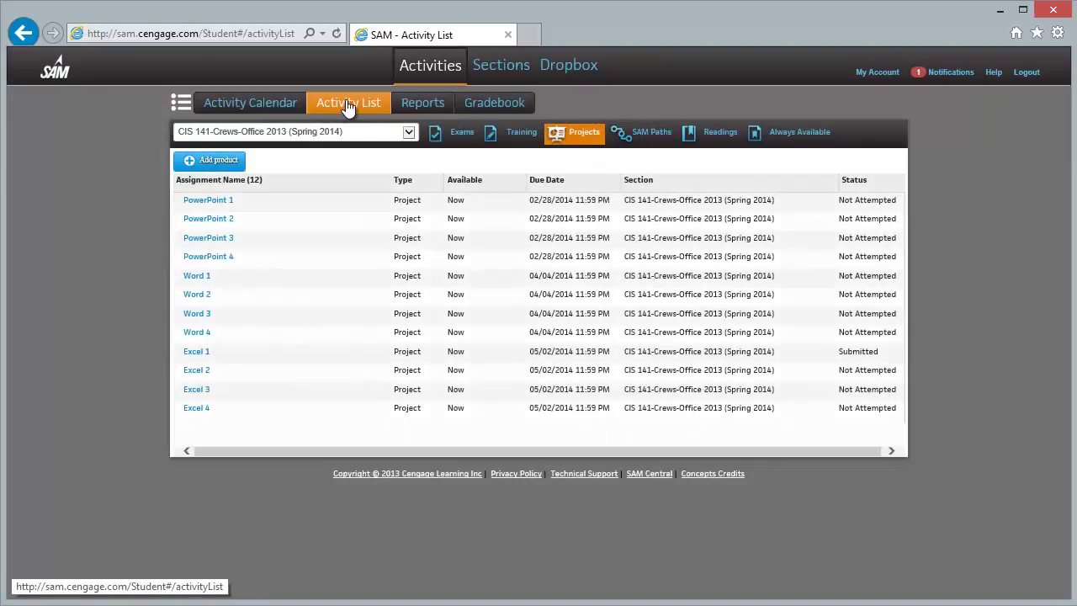
Step: Go to the SAM project reports and open the graded Excel 2 report SC_Excel2013_C4_P1a_BigRed_Report_1.xlsx in Excel
click(425, 110)
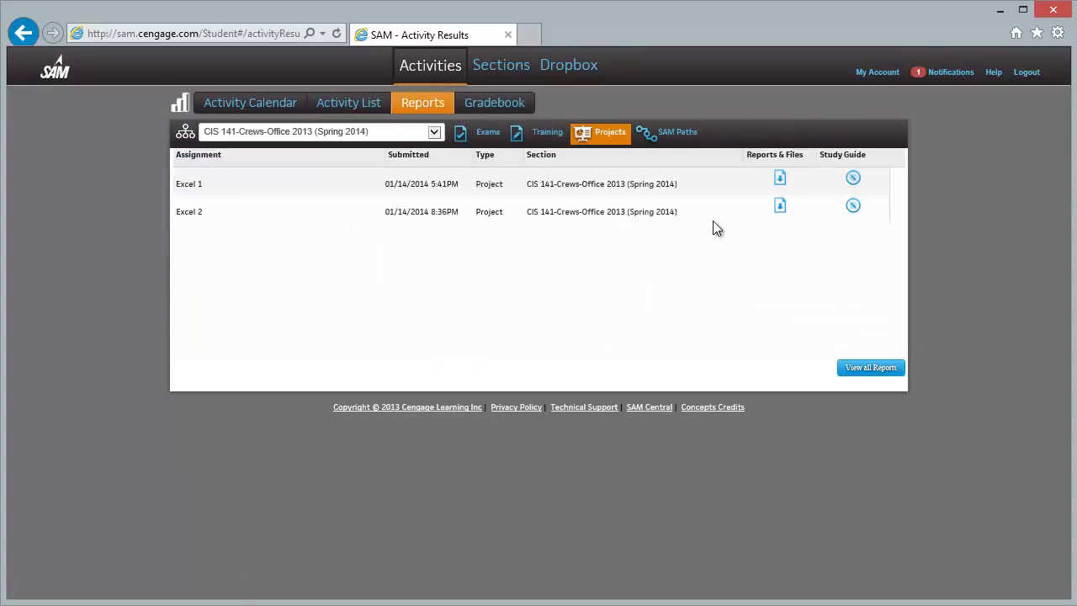
click(778, 207)
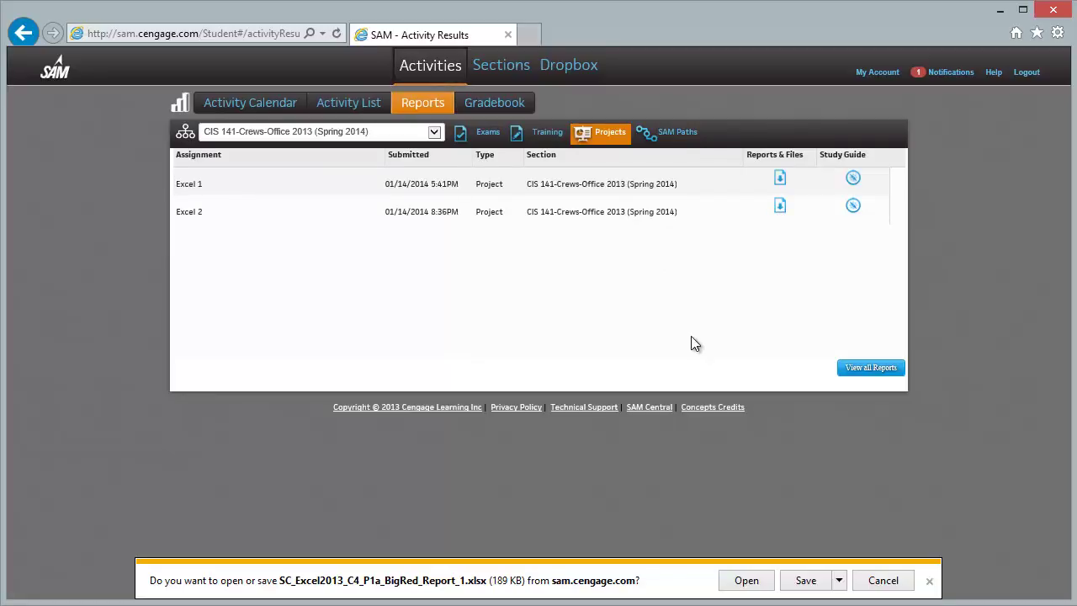
click(747, 580)
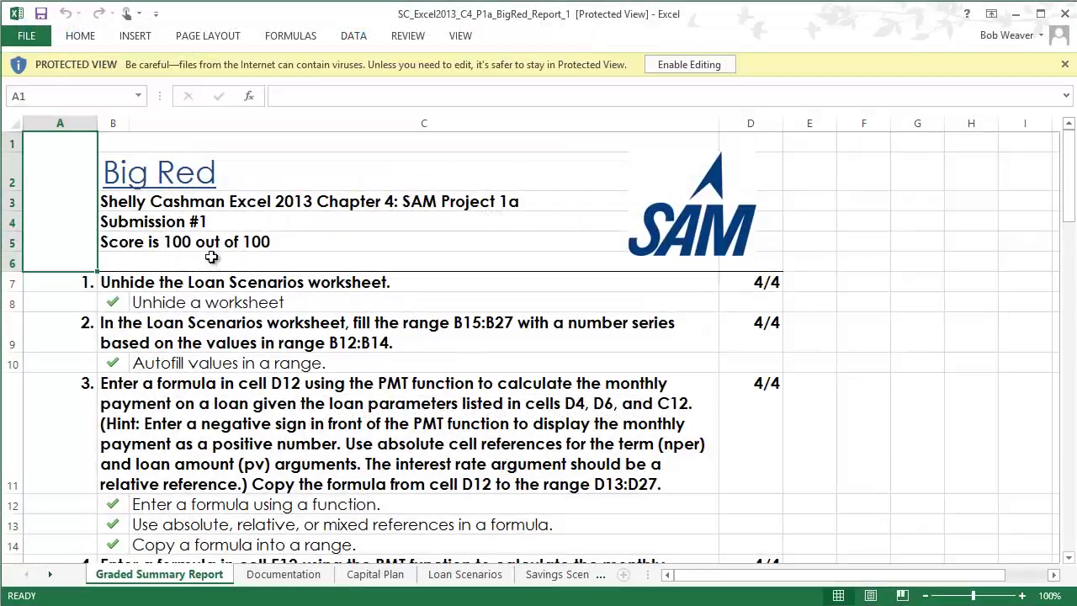
Step: Review the Graded Summary Report, checking the overall score and the marks for each task down to naming the CapitalPlan range
click(211, 249)
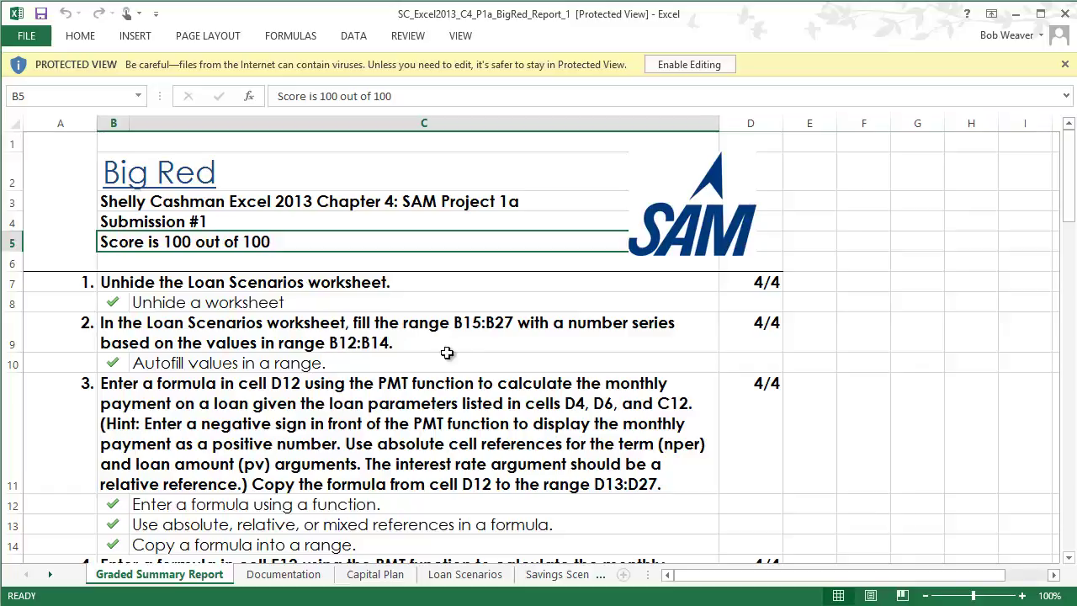
scroll(360, 446, down, 8)
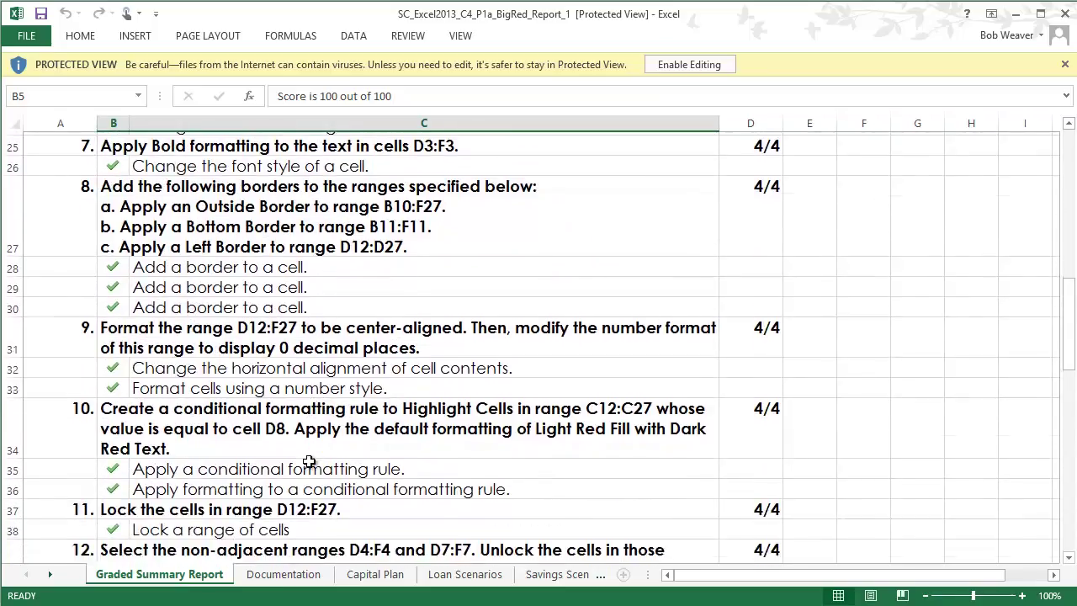
scroll(309, 461, down, 10)
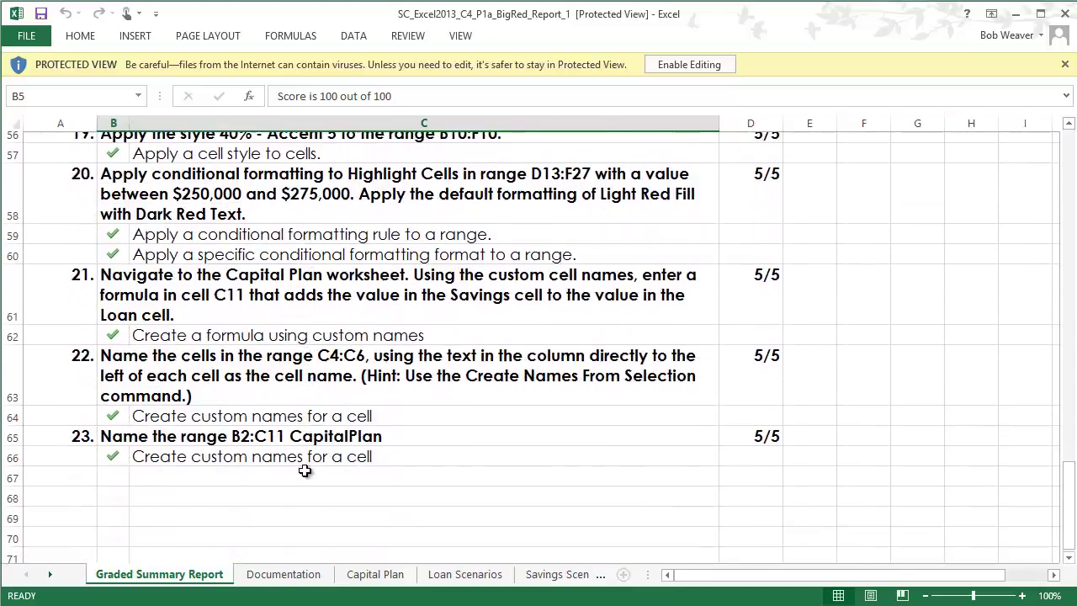
scroll(304, 472, down, 2)
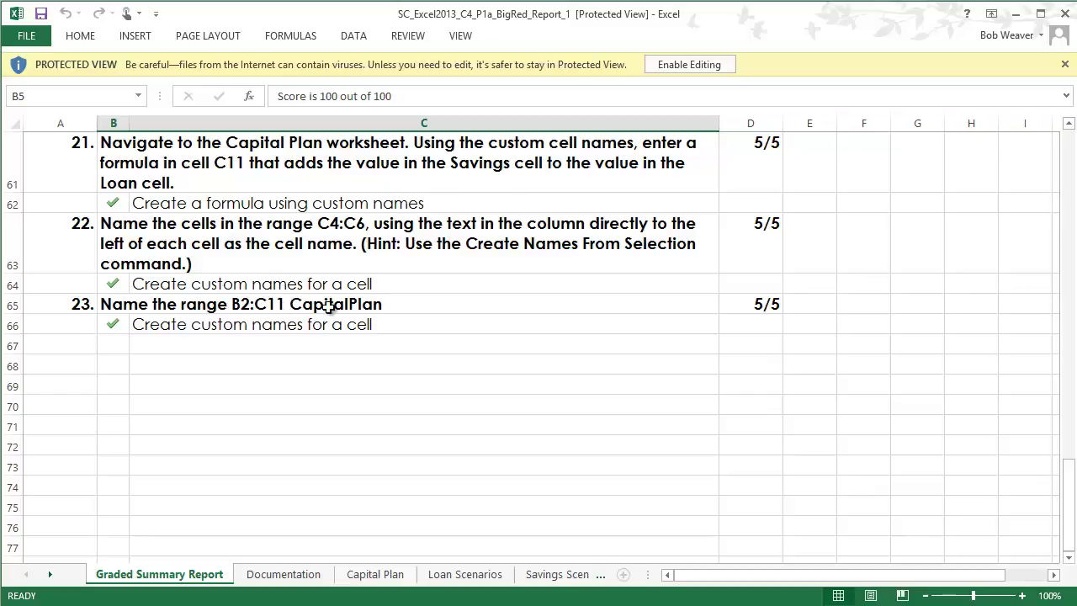
click(114, 324)
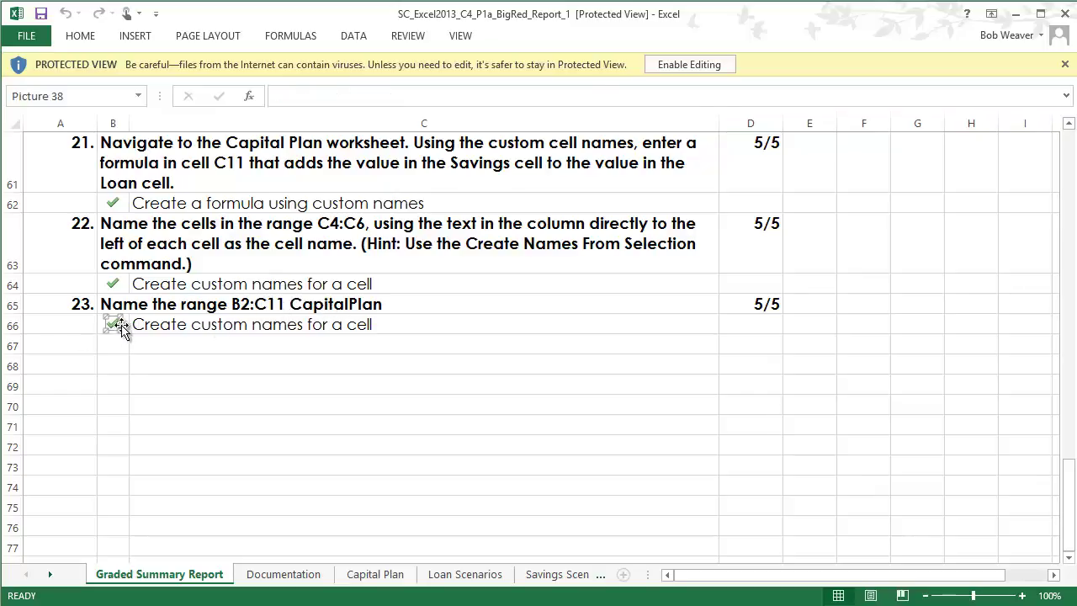
scroll(277, 392, up, 1)
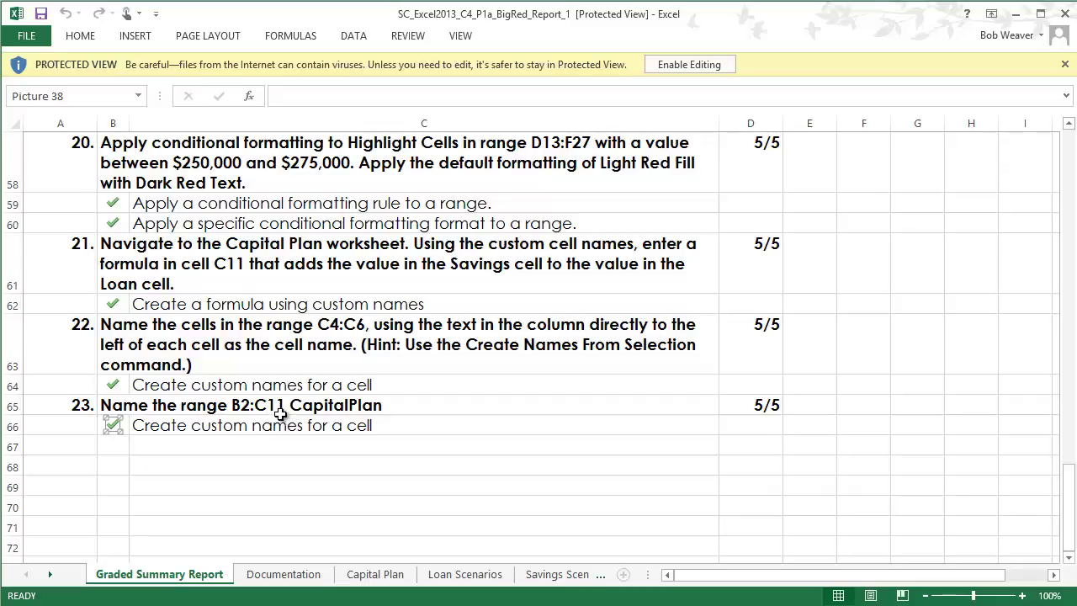
scroll(291, 396, up, 20)
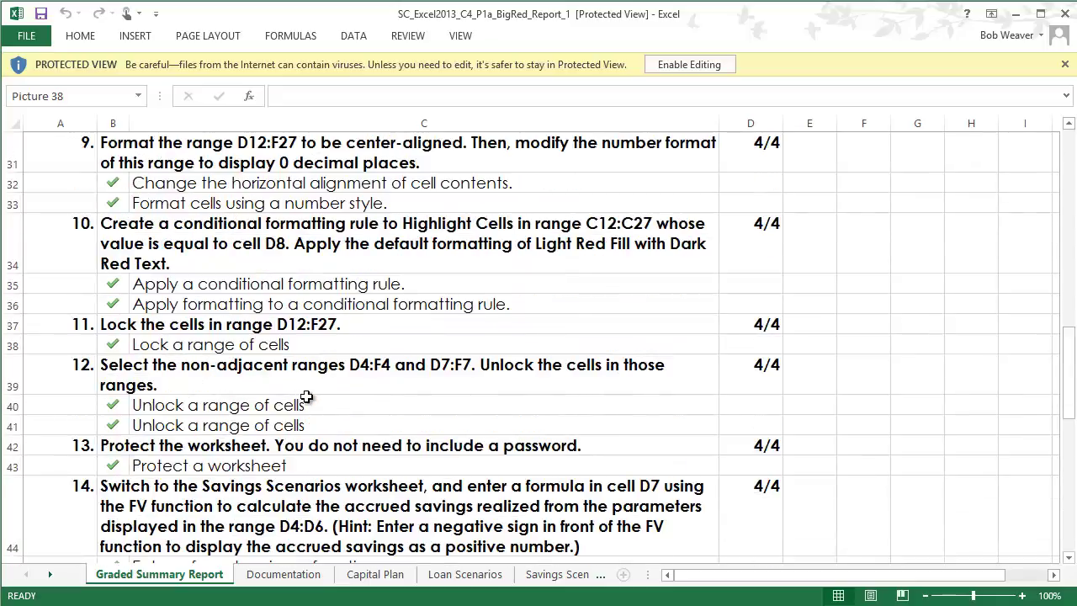